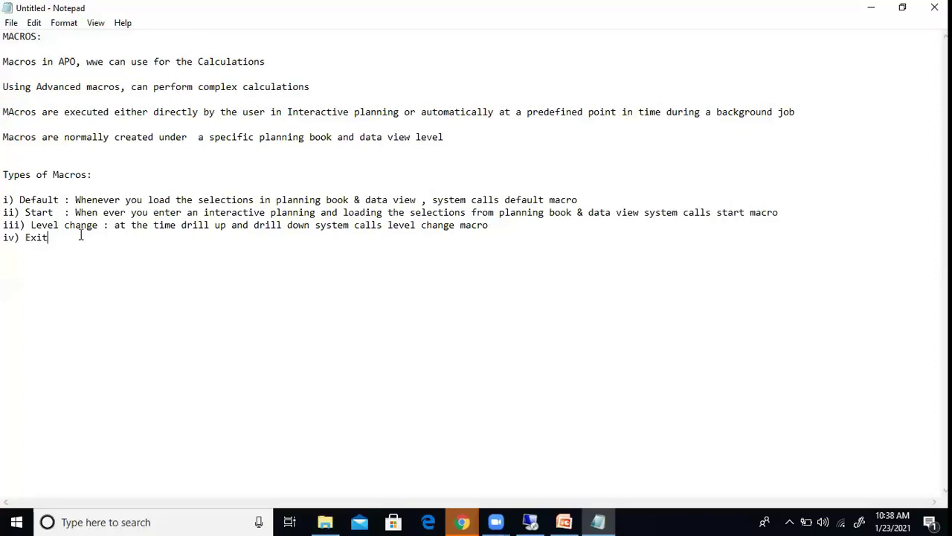
Complete the Exit macro line in the notes with ": at the time of save the data system calls exit macro.".
type(": at the")
key("BackSpace")
key("BackSpace")
type("he time of save")
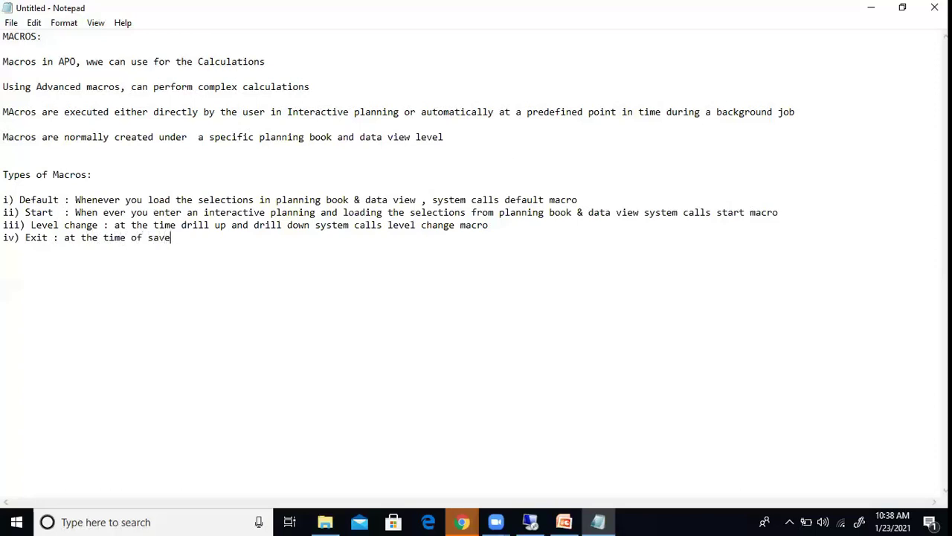
type(" the data system ca")
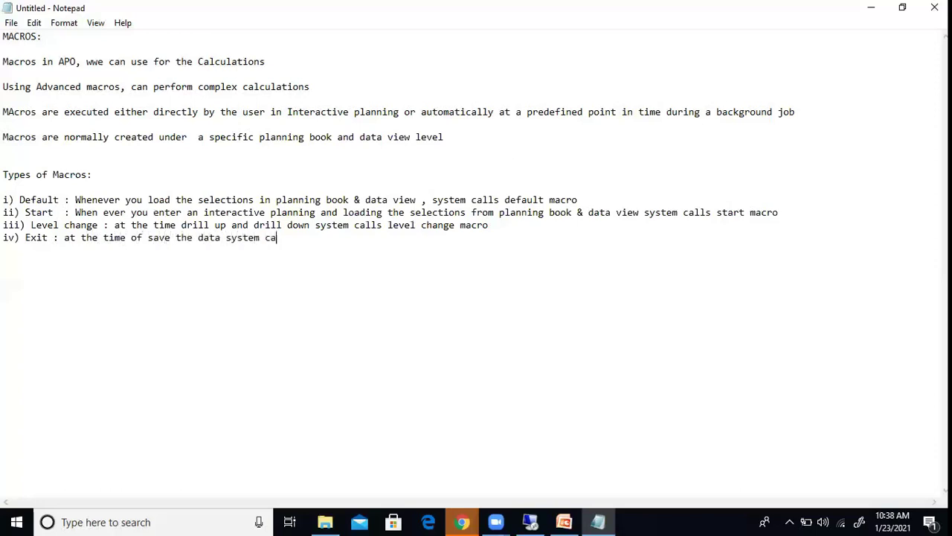
type("lls exit macro.")
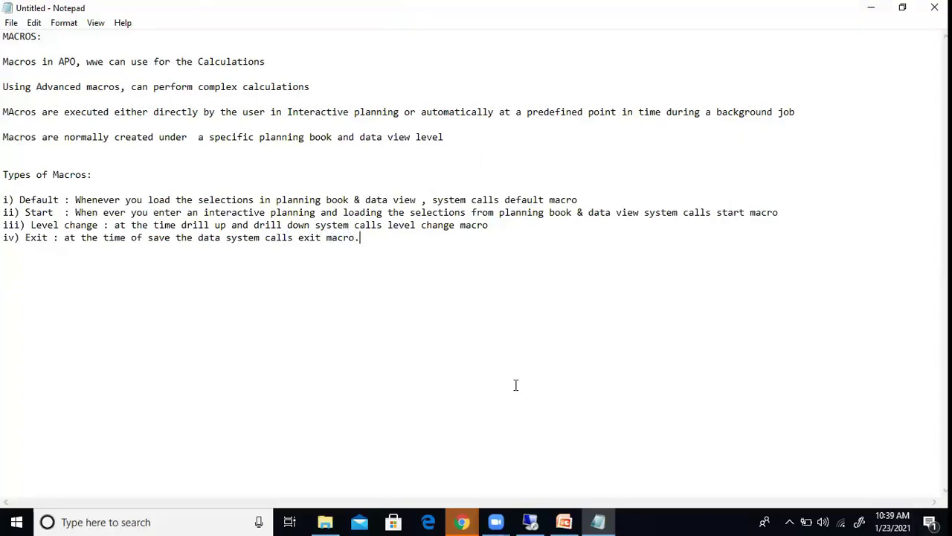
Switch to the remote desktop session and open the SAP system's logon screen from SAP Logon 740.
left_click(530, 522)
left_click(554, 319)
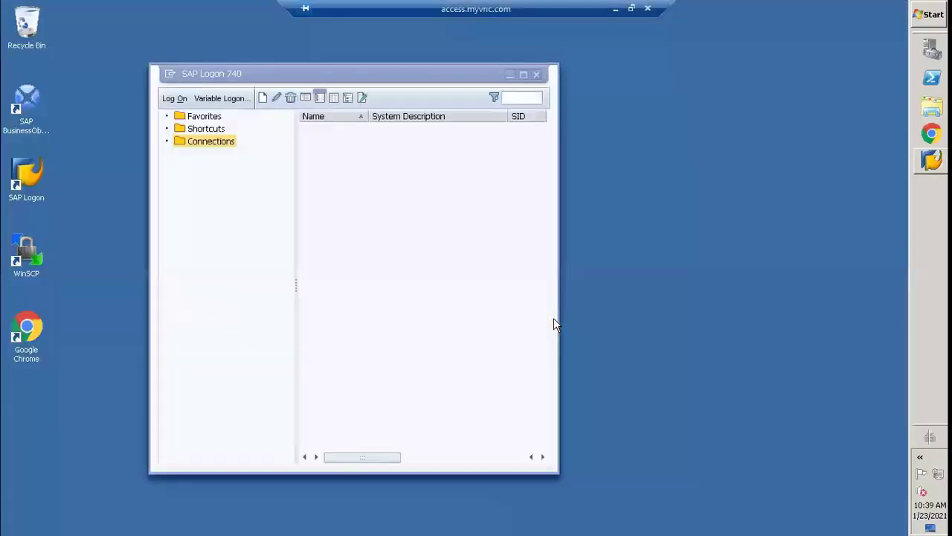
double_click(320, 131)
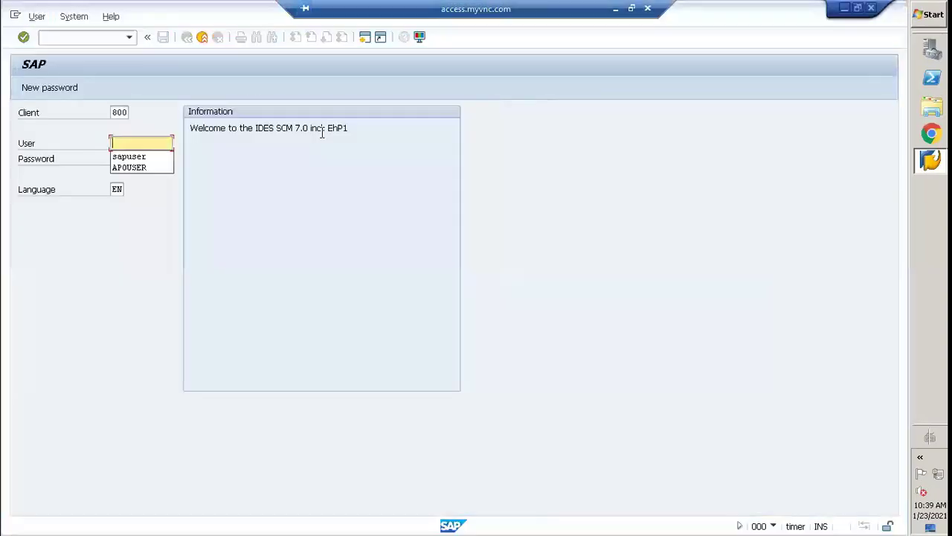
Log on to client 800 as sapuser with the account password, continuing without ending any other logons in the system.
left_click(157, 156)
left_click(158, 159)
key("ctrl+v")
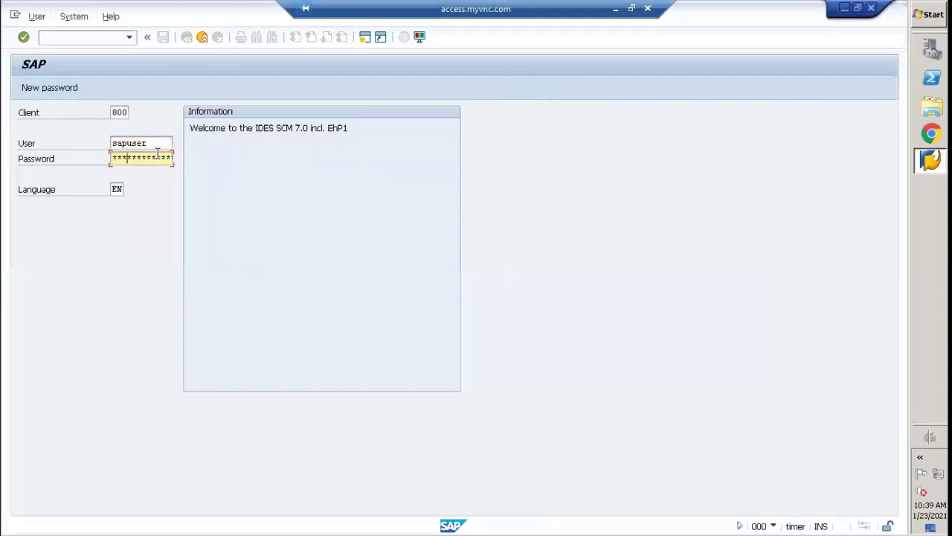
key("Return")
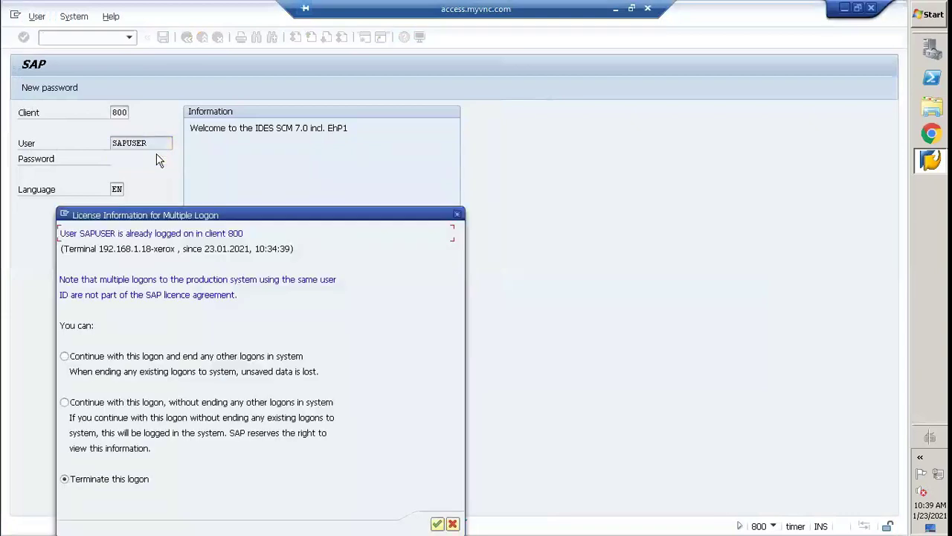
left_click(135, 403)
left_click(437, 524)
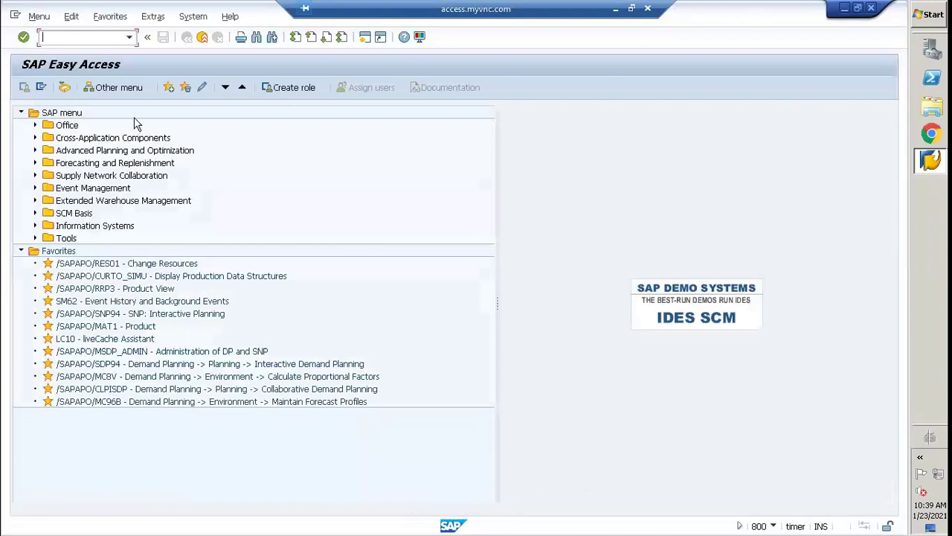
Start transaction /n/sapapo/advm and search the Planning Book column of the macro books for ZAPO_UPL*.
type("/n/sapapo/advm")
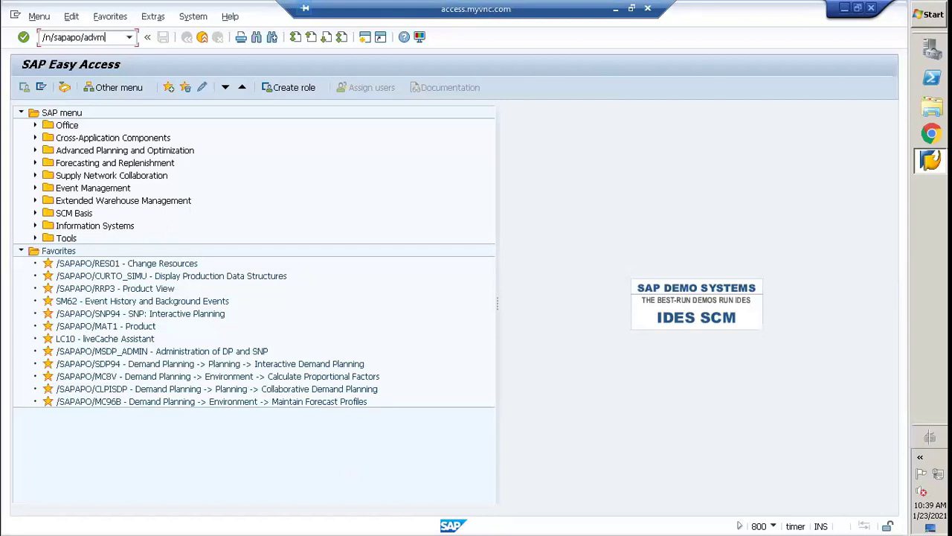
key("Return")
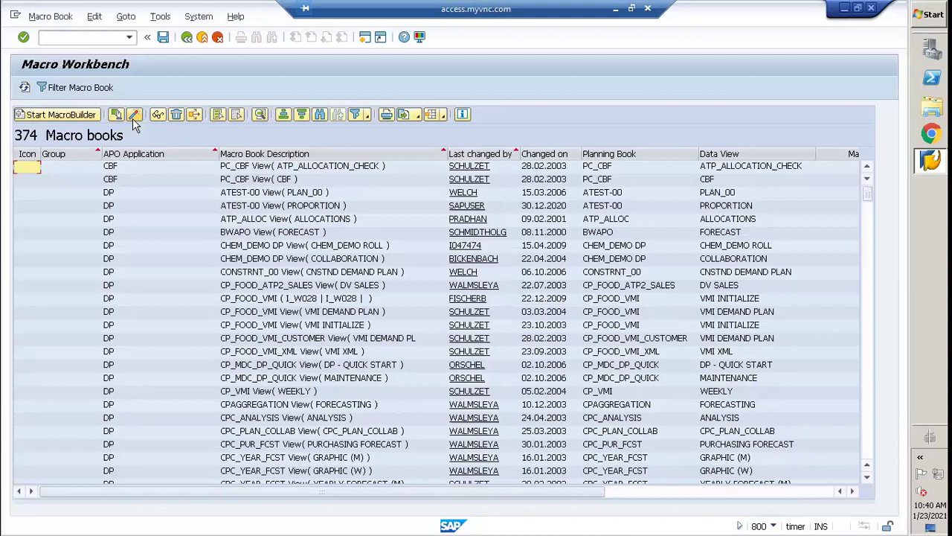
left_click(630, 157)
right_click(632, 157)
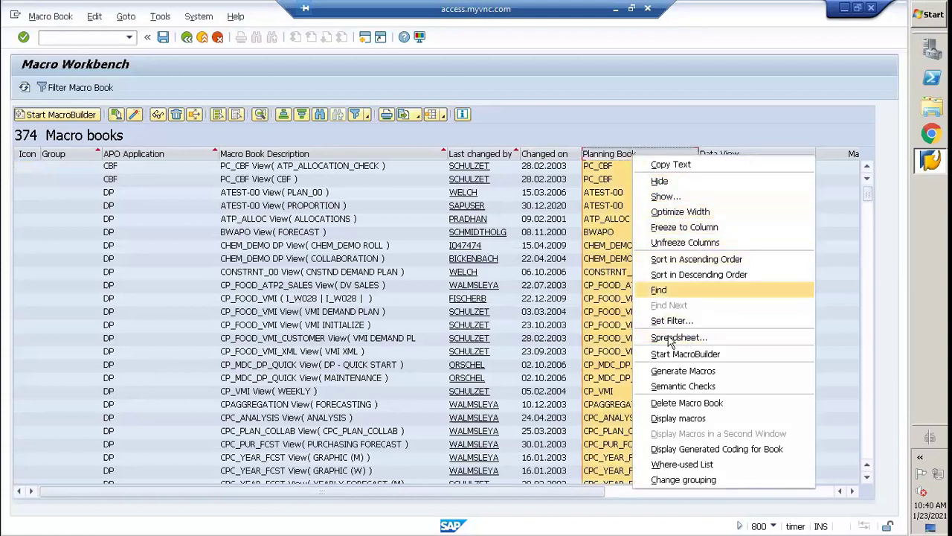
left_click(663, 291)
type("ZAP")
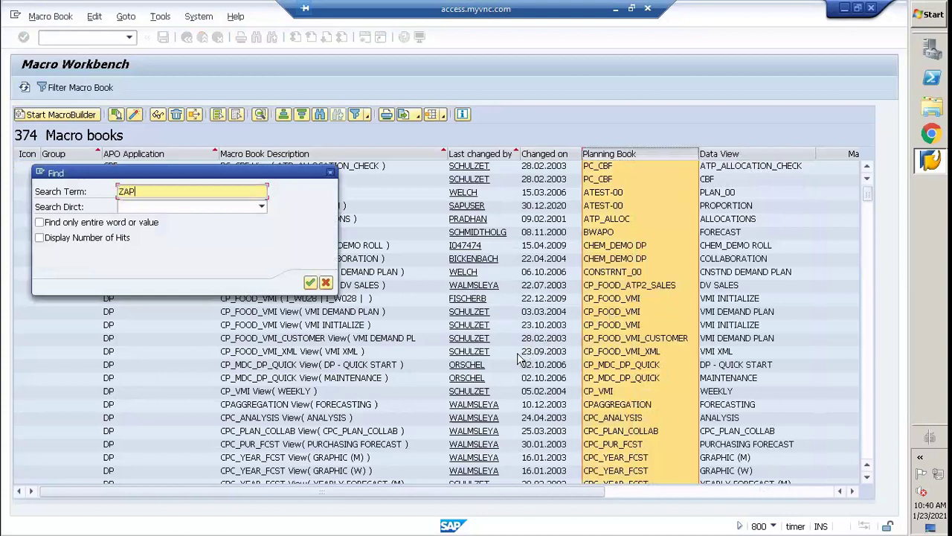
type("O_UPL*")
left_click(310, 283)
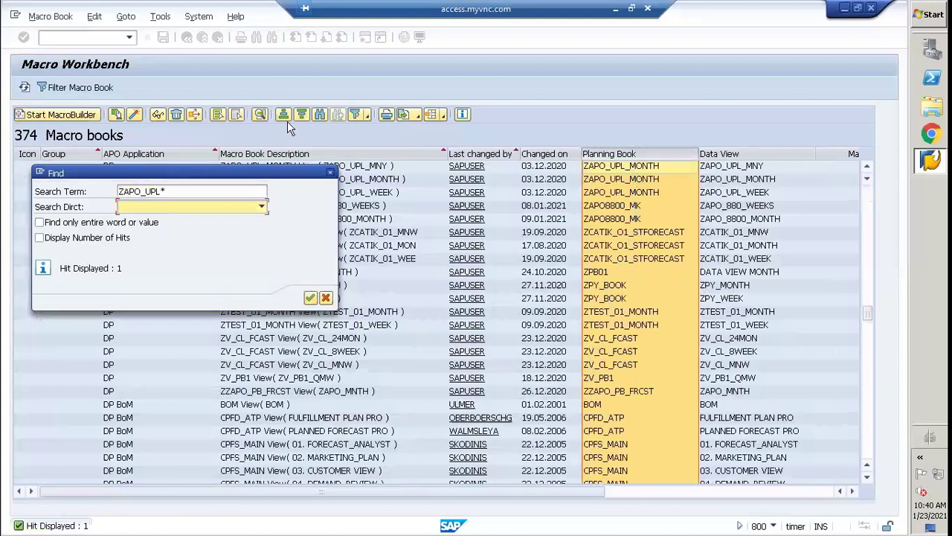
left_click(332, 173)
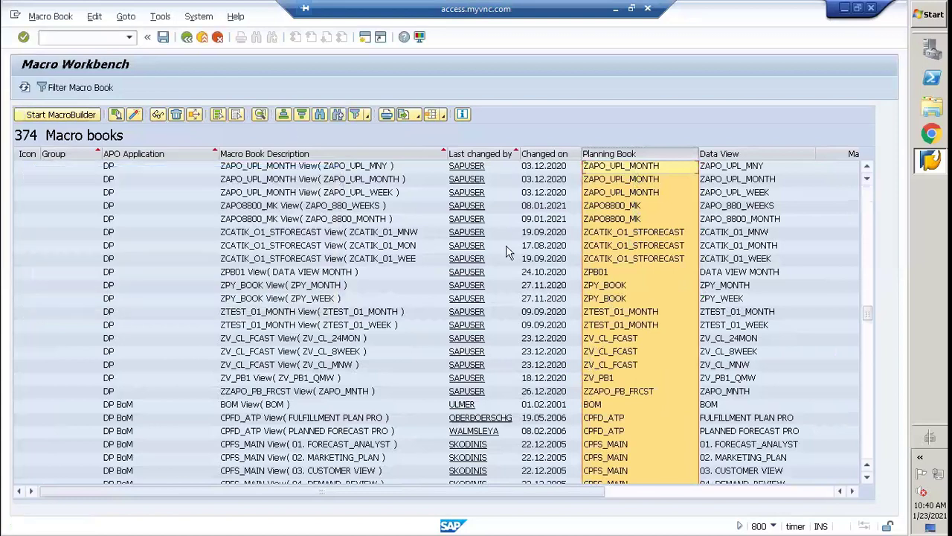
Open the macro book of planning book ZAPO_UPL_MONTH with data view ZAPO_UPL_MONTH in the MacroBuilder.
left_click(604, 170)
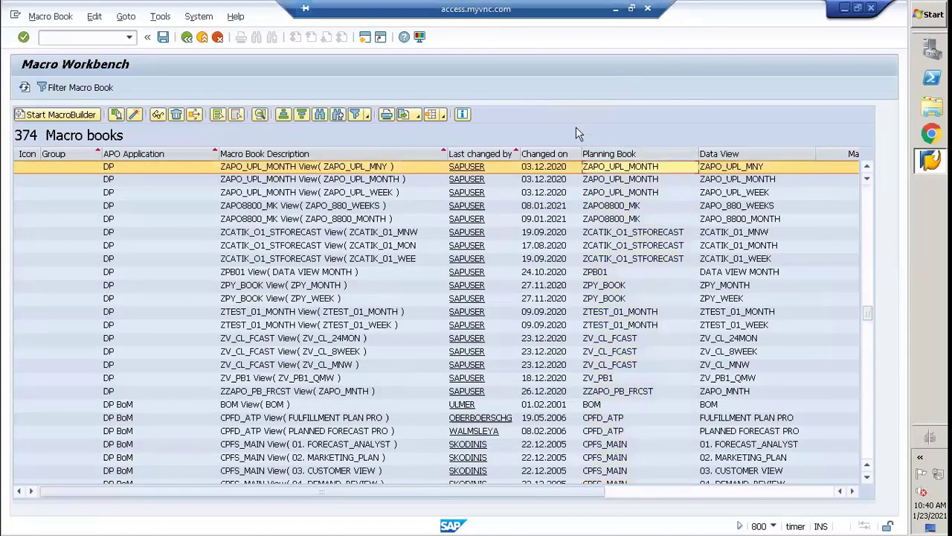
left_click(621, 181)
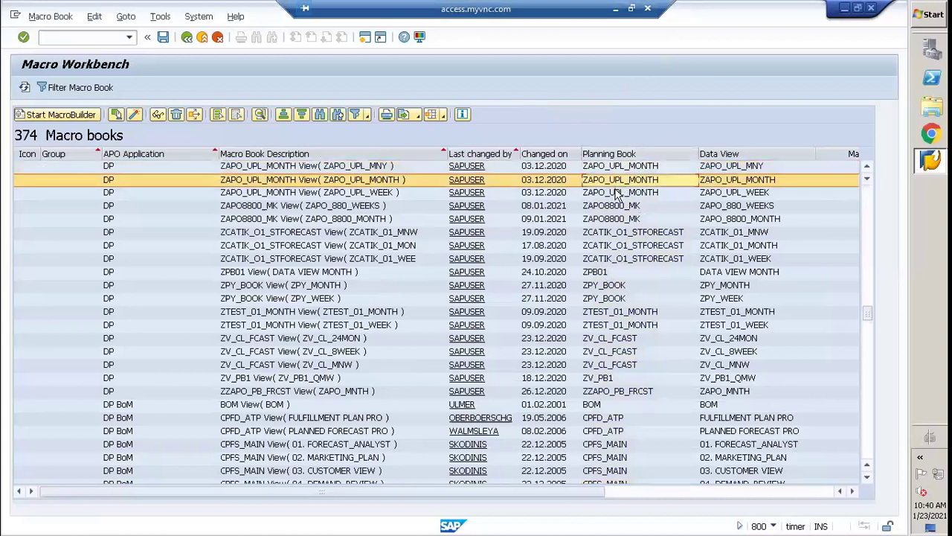
left_click(613, 192)
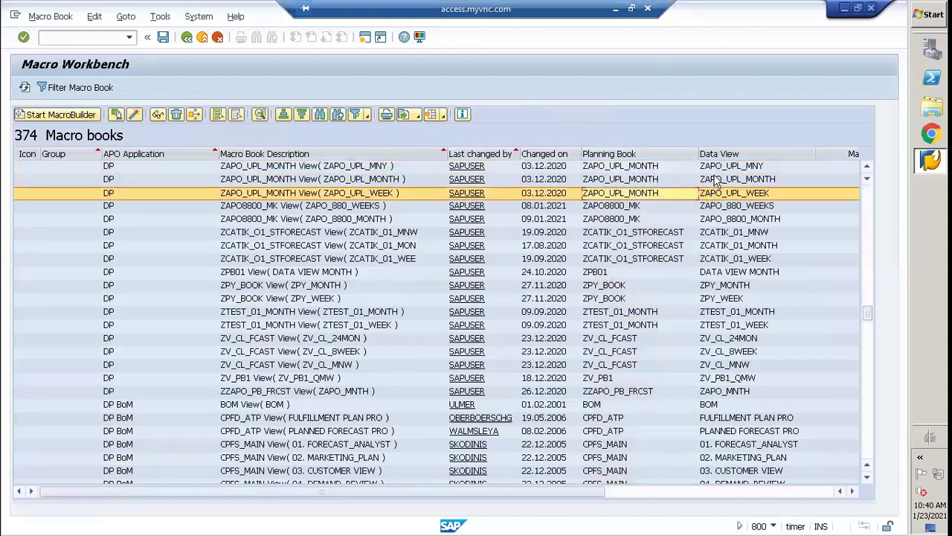
left_click(619, 180)
double_click(619, 181)
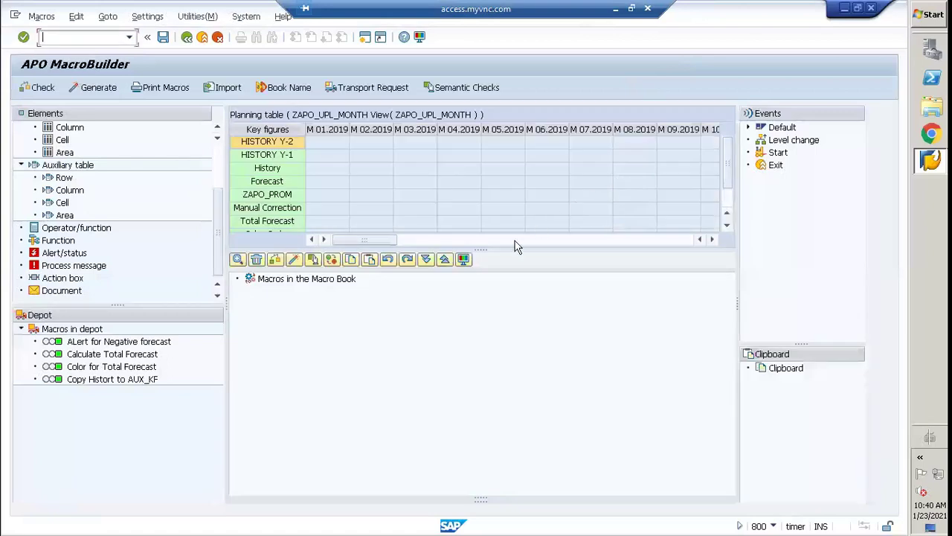
Move Calculate Total Forecast, Color for Total Forecast and Copy Histort to AUX_KF from the depot into the macro book.
left_click(82, 342)
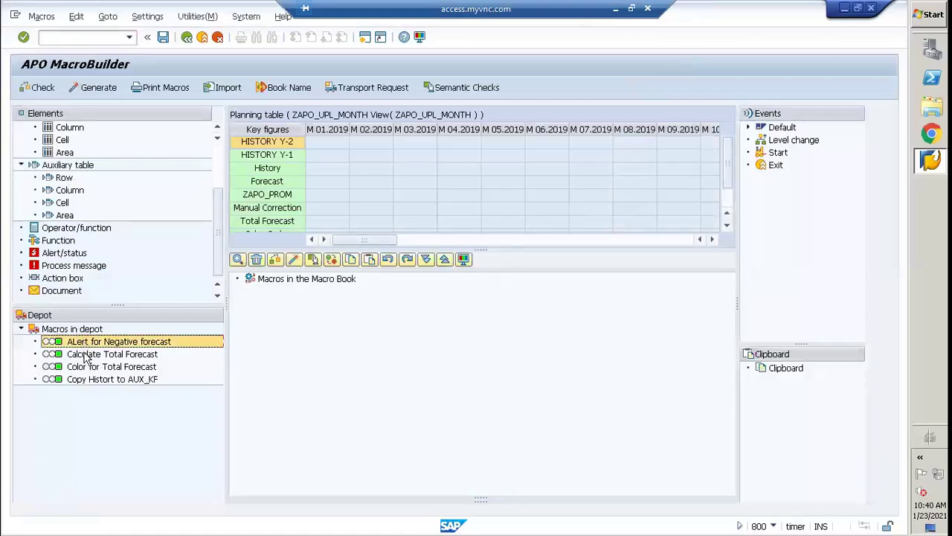
left_click(85, 356)
left_click(90, 368)
left_click(90, 379)
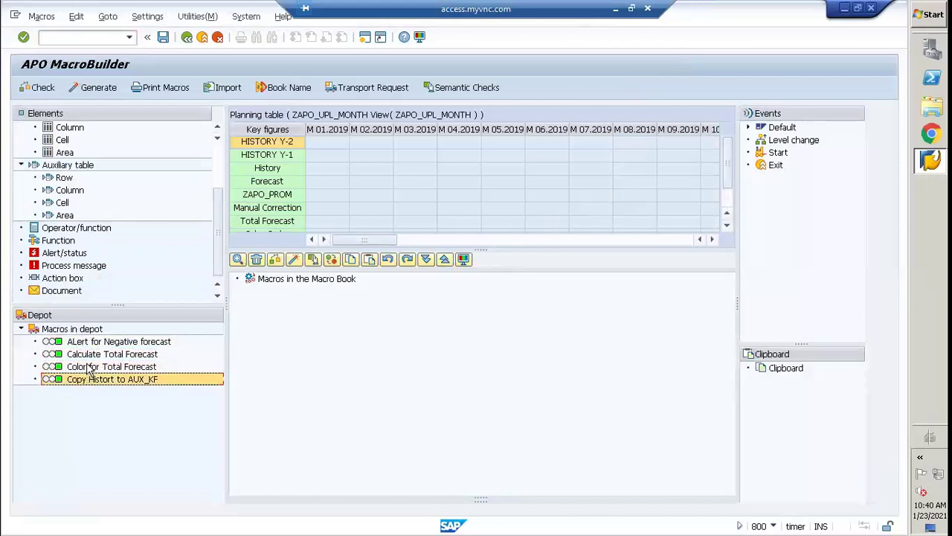
left_click(90, 366)
left_click_drag(87, 355, 275, 287)
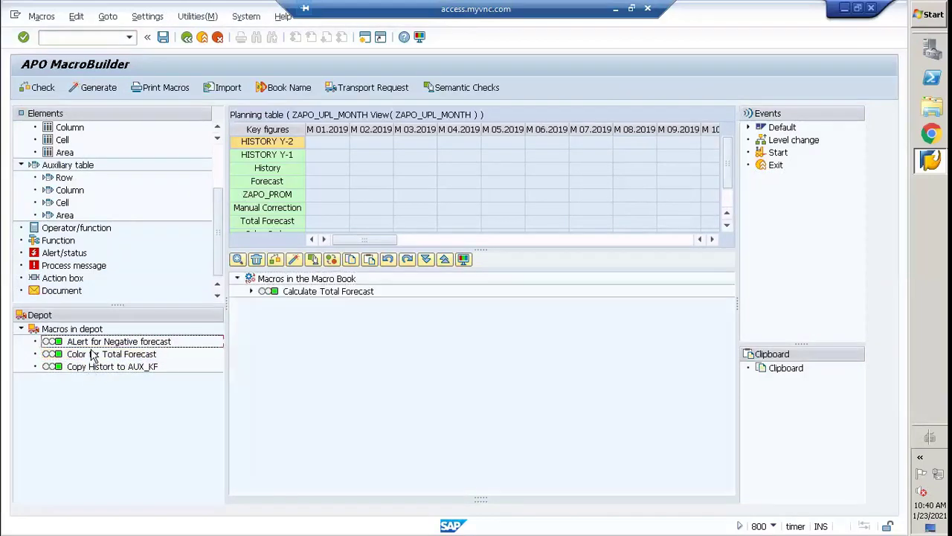
left_click_drag(93, 356, 296, 300)
left_click_drag(109, 358, 281, 311)
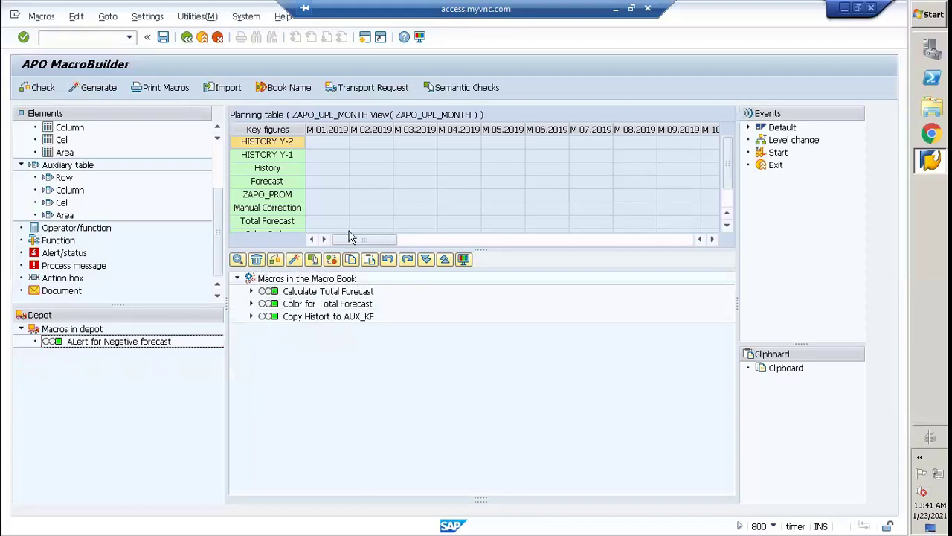
Open a new SAP session and start interactive planning with transaction /n/sapapo/sdp94.
left_click(365, 36)
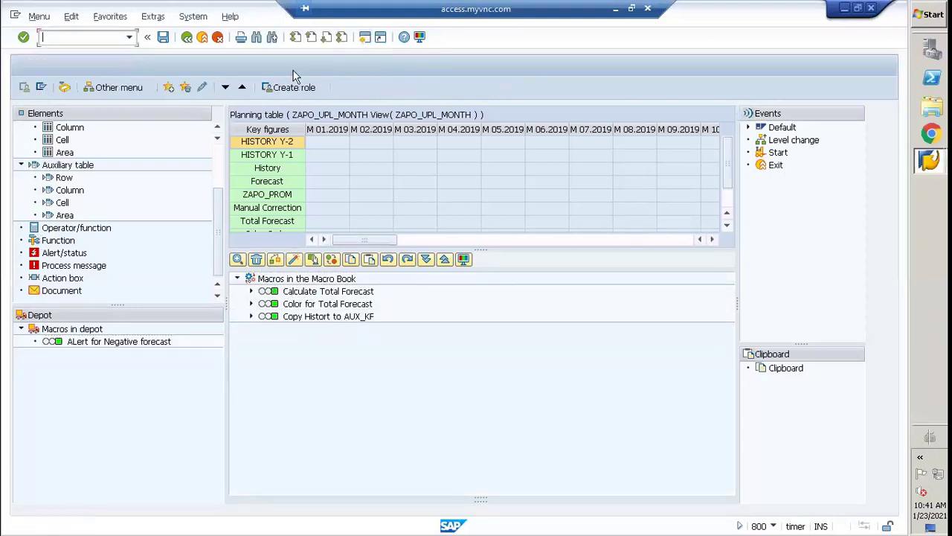
type("/n/sapapo/sdp94")
key("Return")
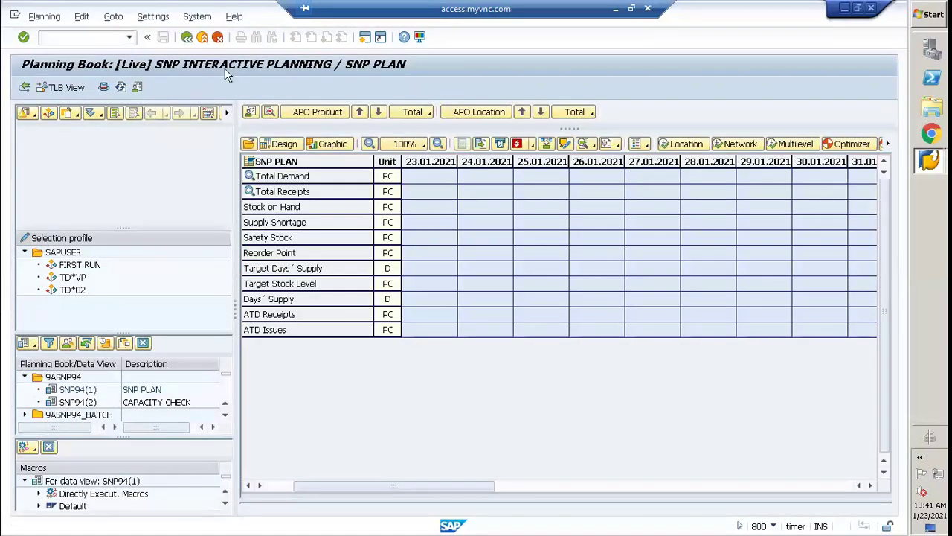
left_click(186, 37)
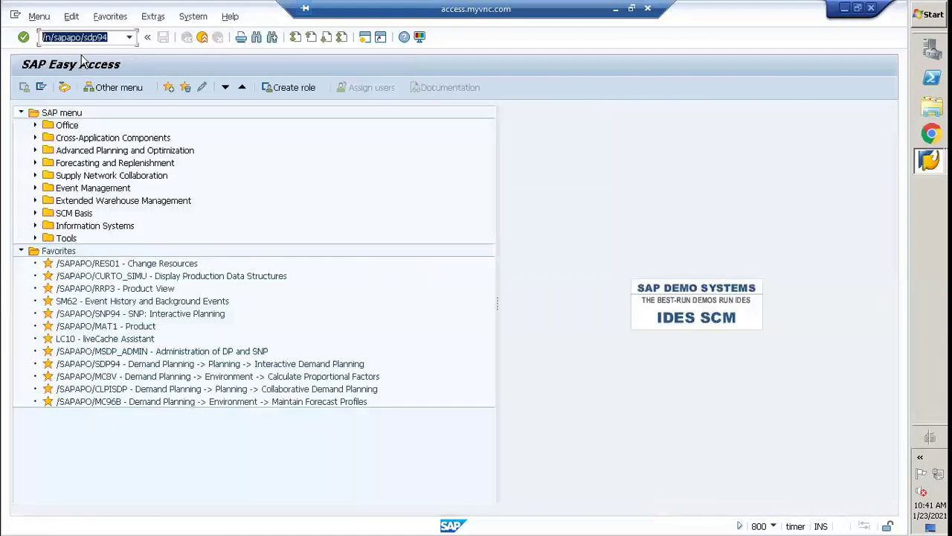
key("Return")
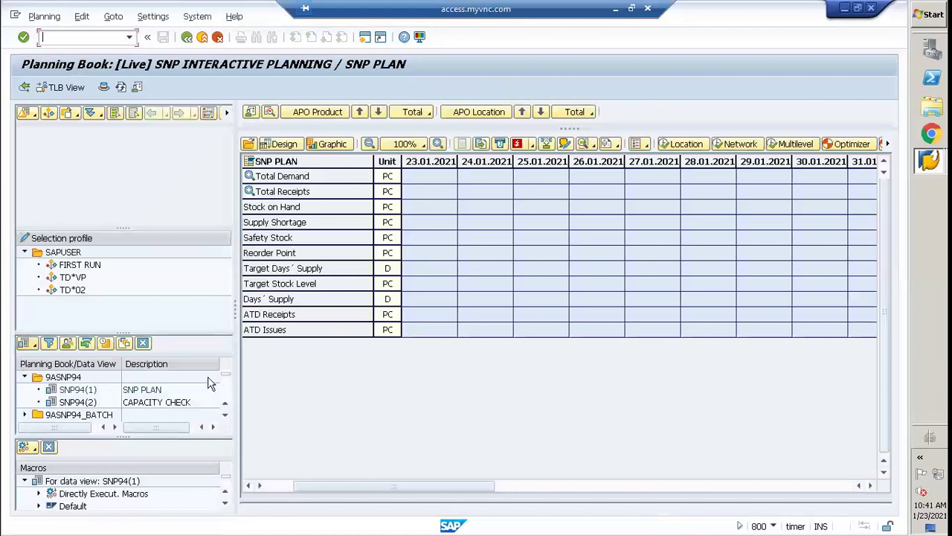
Find planning book ZAPO_UPL_MONTH in the list and open its ZAPO_UPL_MONTH monthly data view.
left_click_drag(227, 397, 226, 408)
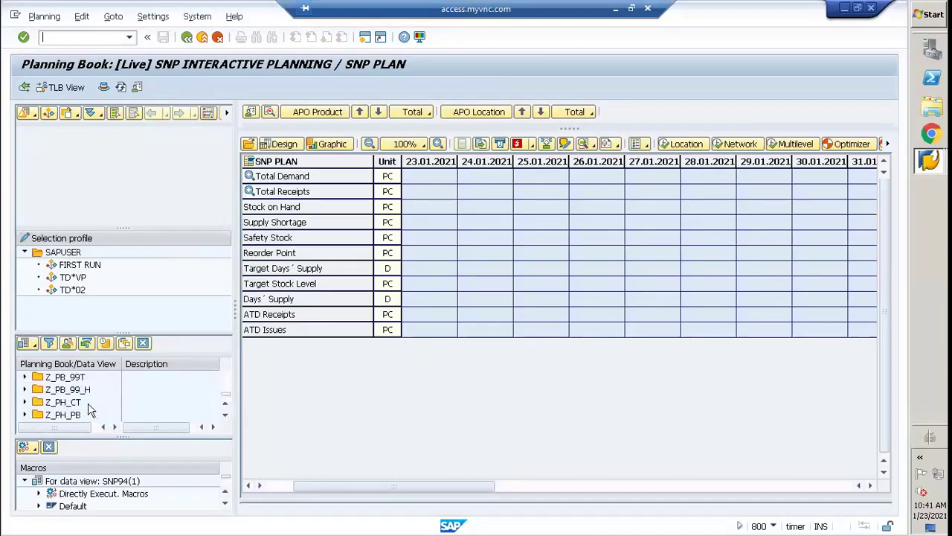
left_click(225, 406)
left_click(225, 407)
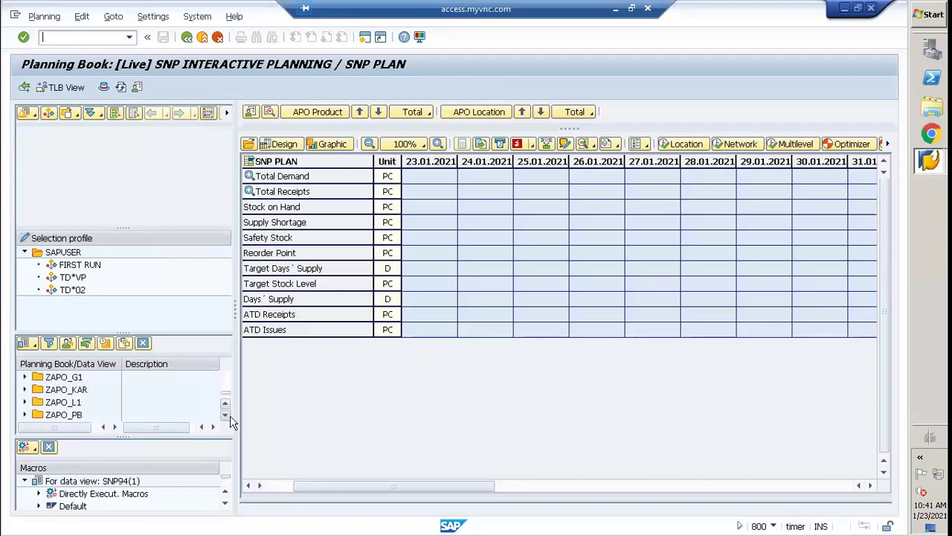
left_click(225, 415)
left_click(225, 415)
left_click(225, 415)
left_click(224, 415)
left_click(24, 390)
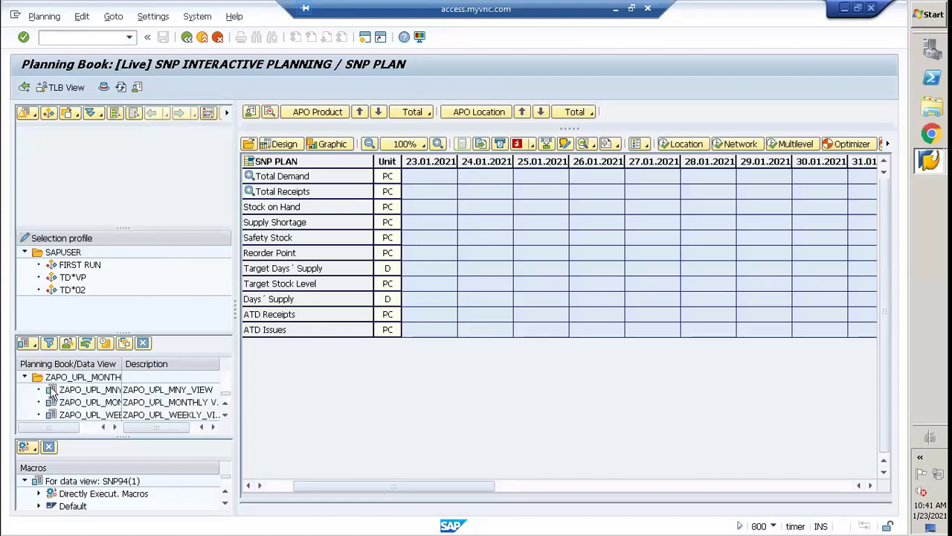
double_click(86, 402)
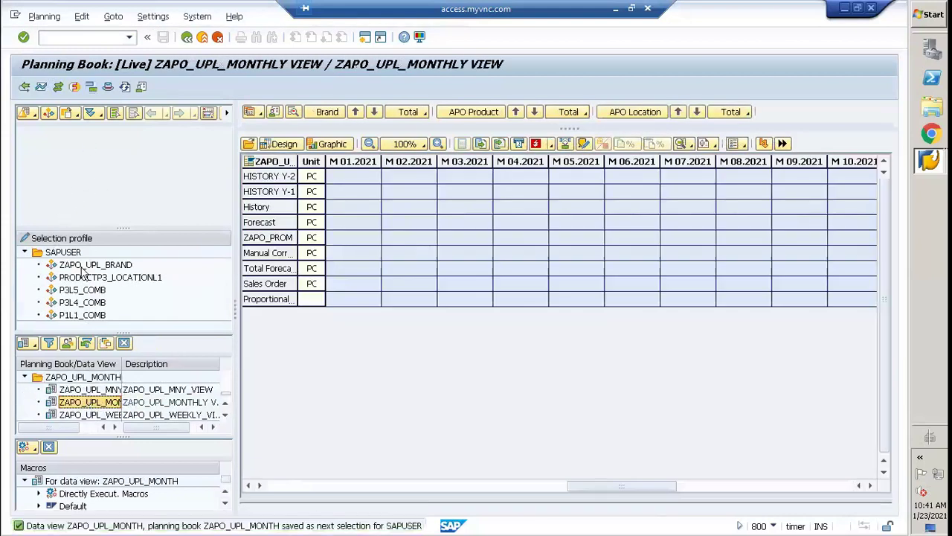
Apply the ZAPO_UPL_BRAND selection profile, select all its objects and load their planning data, acknowledging the unit conversion message.
double_click(85, 266)
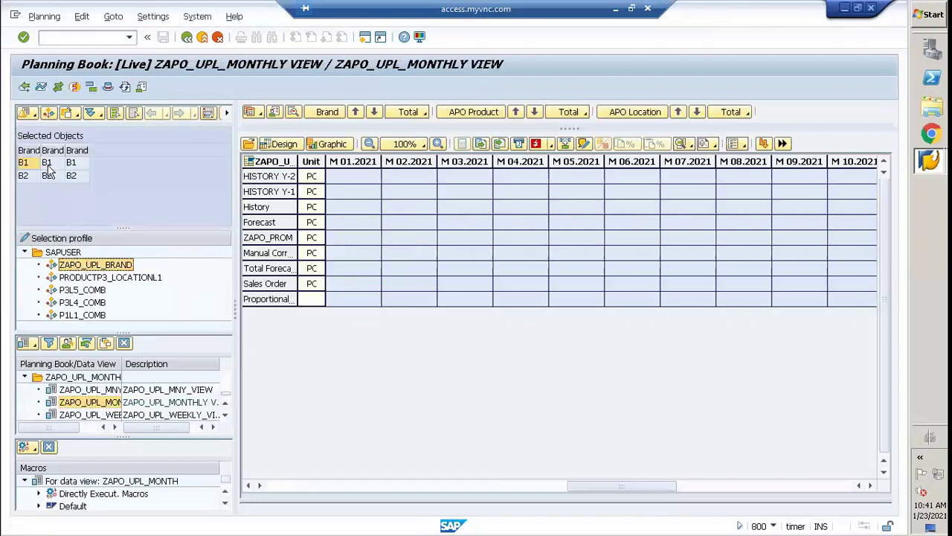
left_click(49, 115)
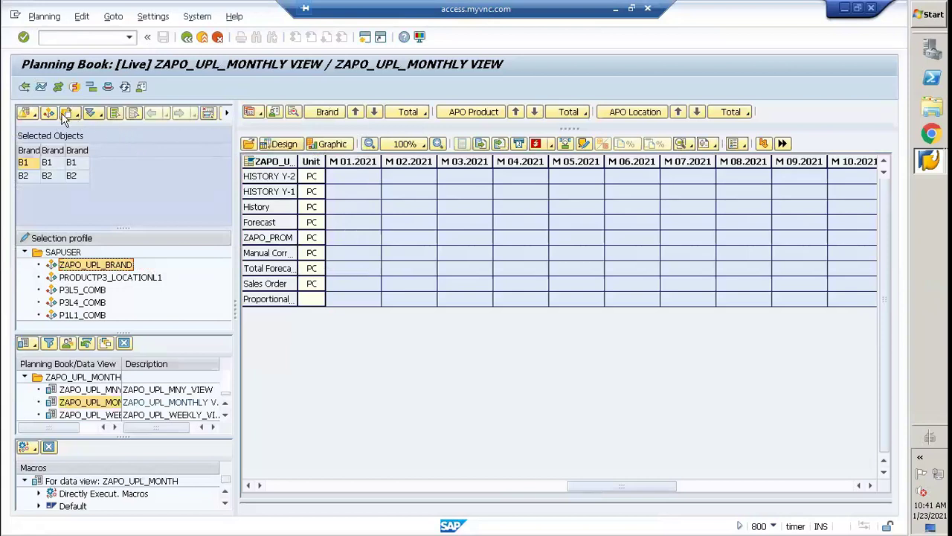
left_click(119, 113)
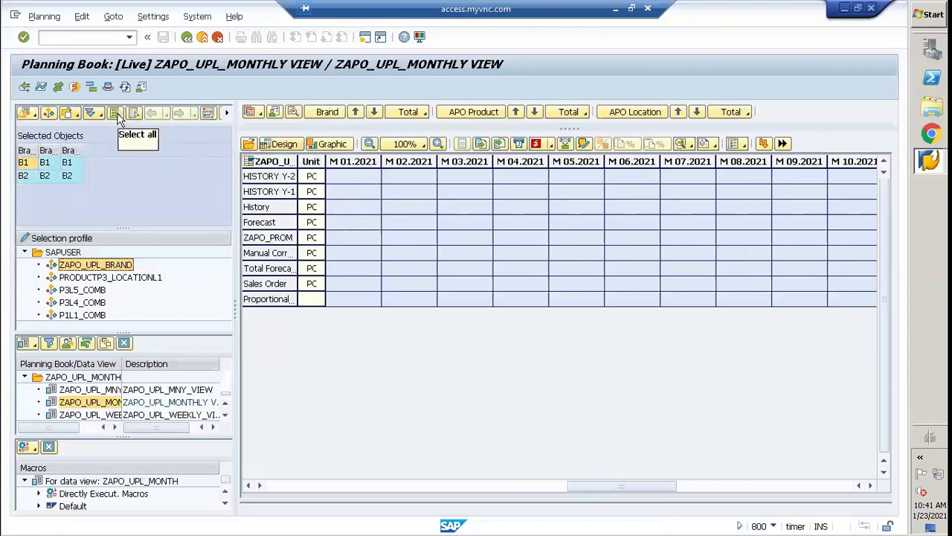
left_click(248, 143)
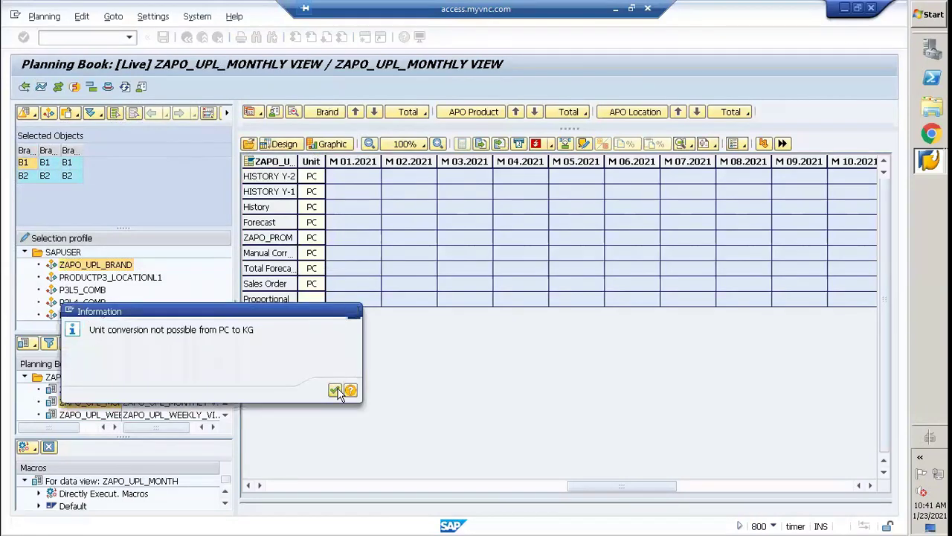
left_click(334, 390)
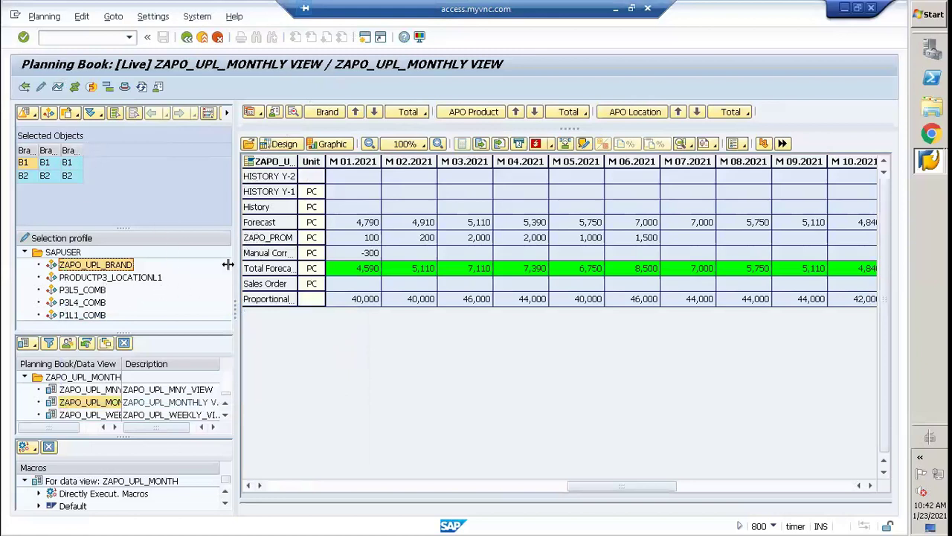
Widen the planning grid and examine the key figures across the history months from 2019 and the forecast months of 2021.
left_click_drag(237, 310, 199, 305)
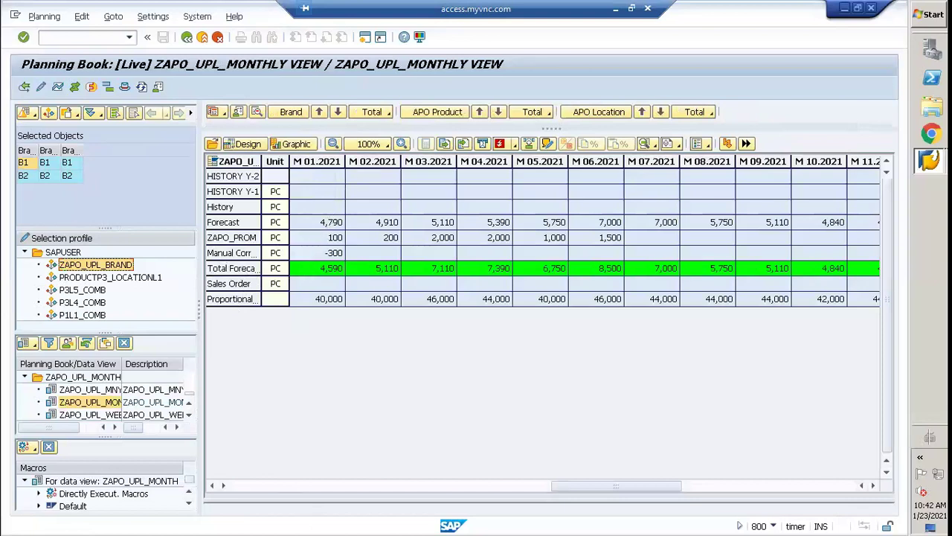
mouse_move(930, 158)
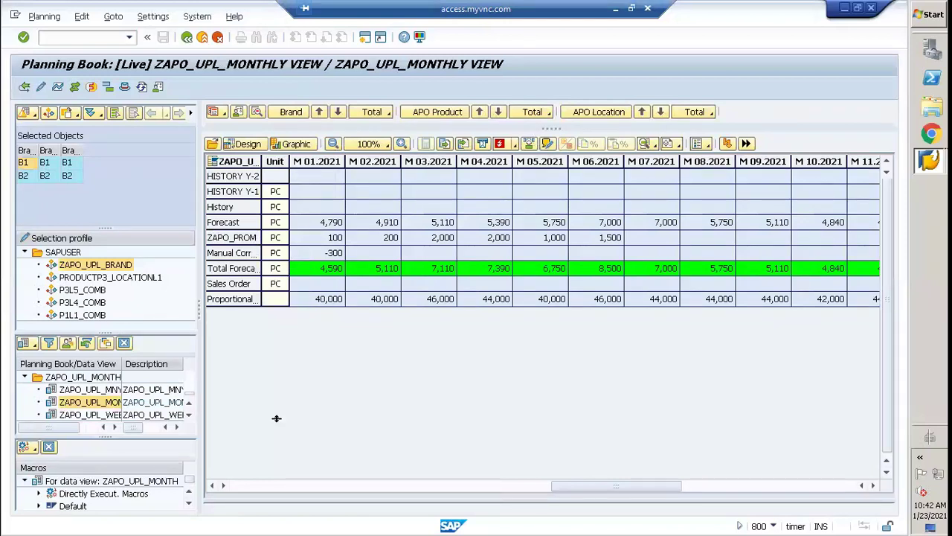
left_click(340, 485)
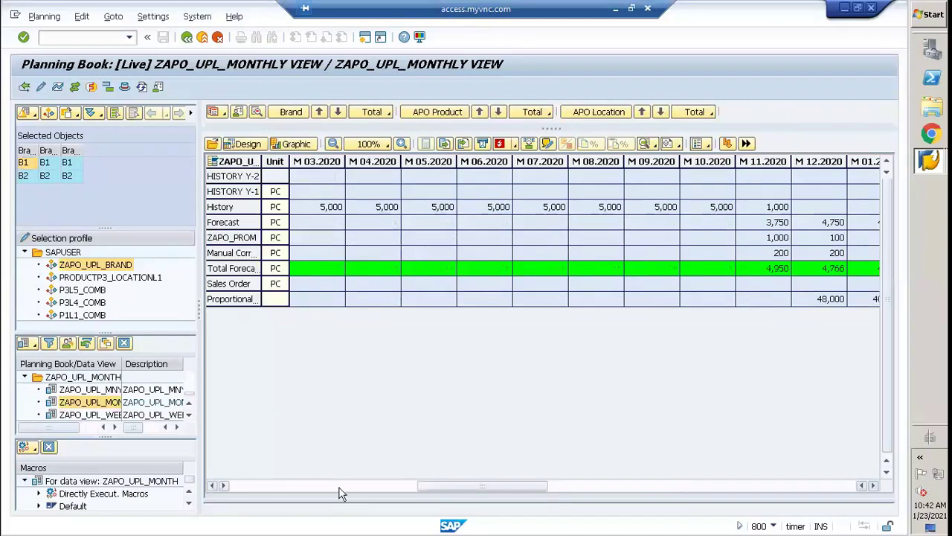
left_click(339, 488)
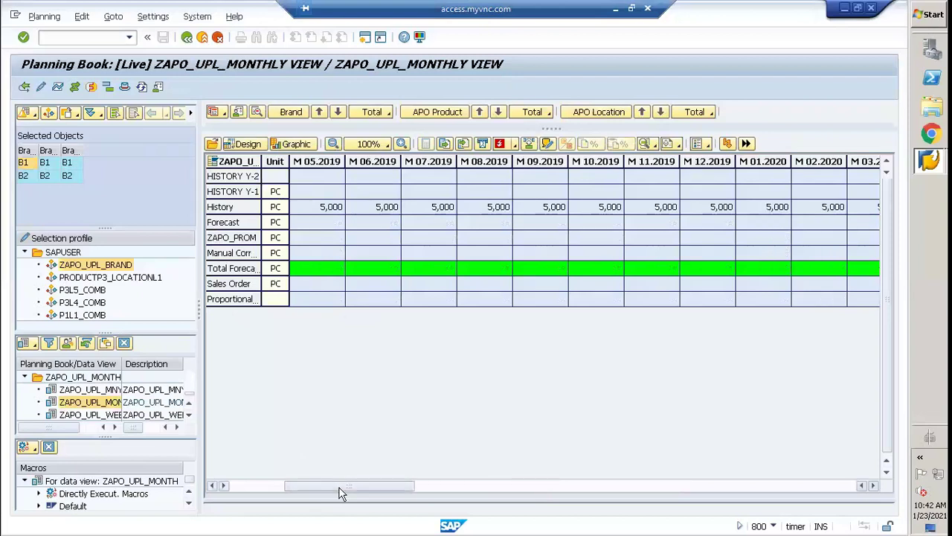
left_click(436, 490)
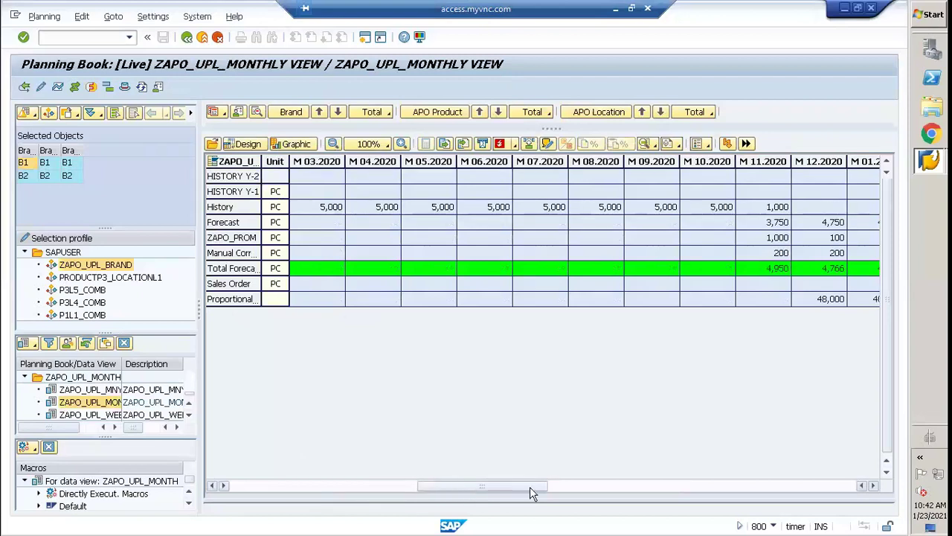
left_click(588, 490)
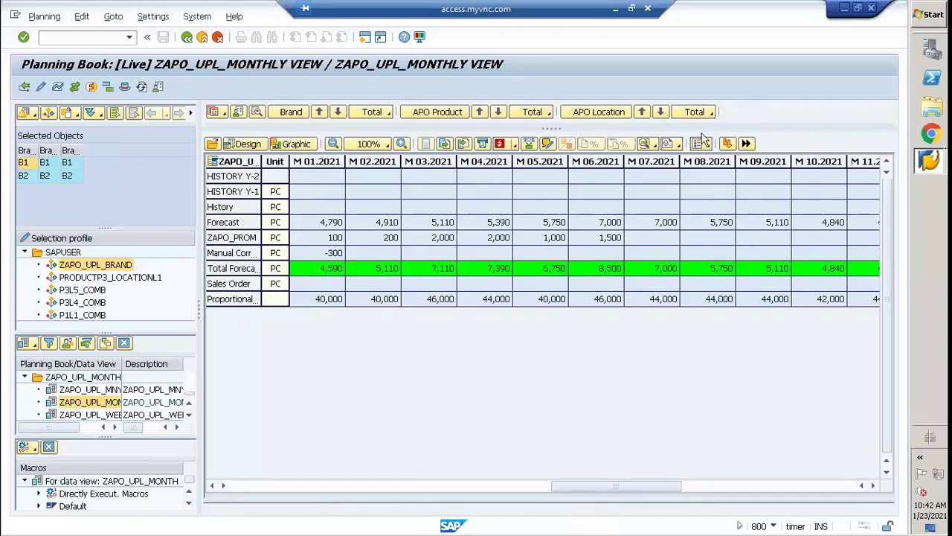
Inspect the Calculate Total Forecast macro in the APO MacroBuilder session and compare it with the Total Forecast row in the planning book.
left_click(927, 161)
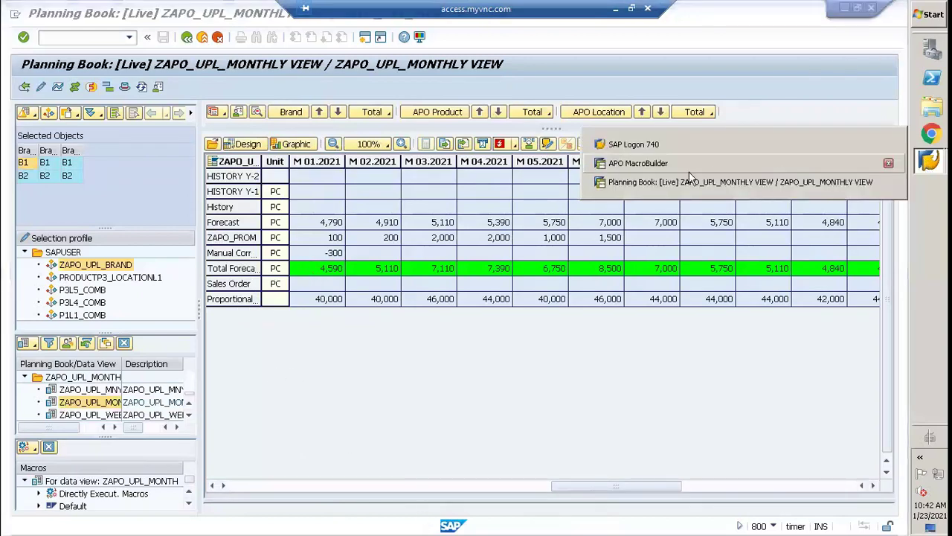
left_click(638, 163)
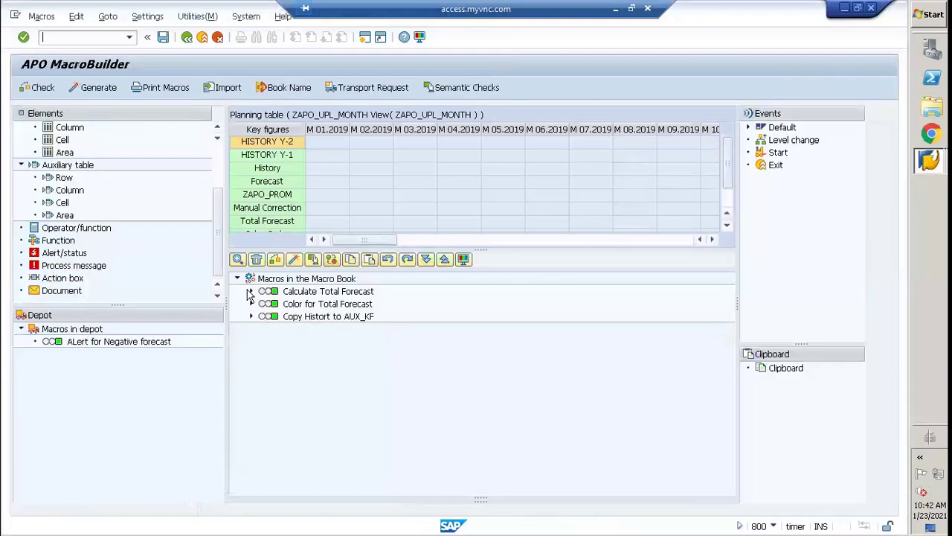
left_click(252, 292)
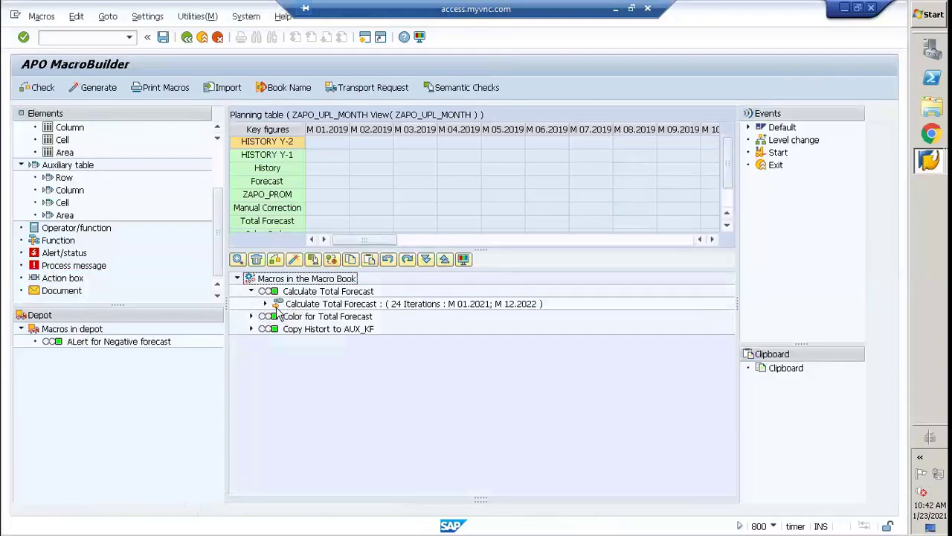
left_click(252, 291)
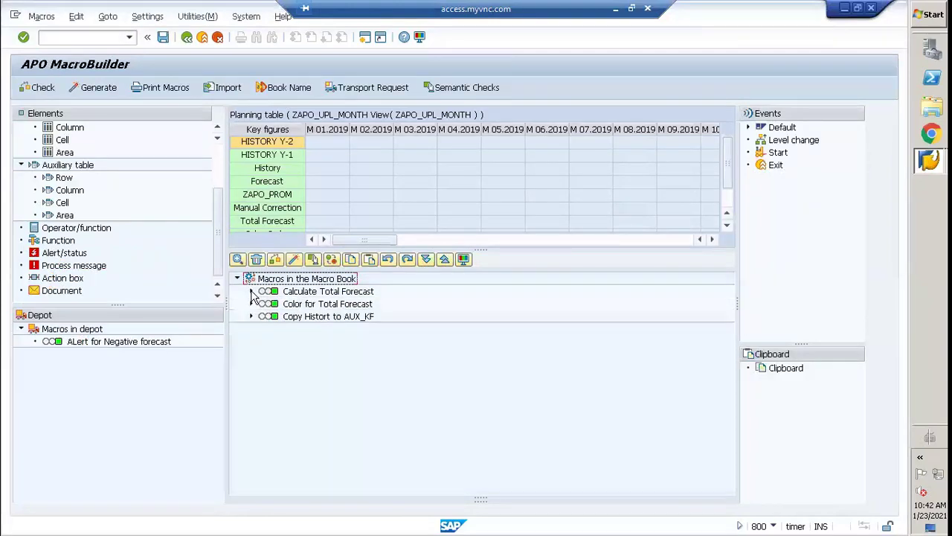
left_click(271, 291)
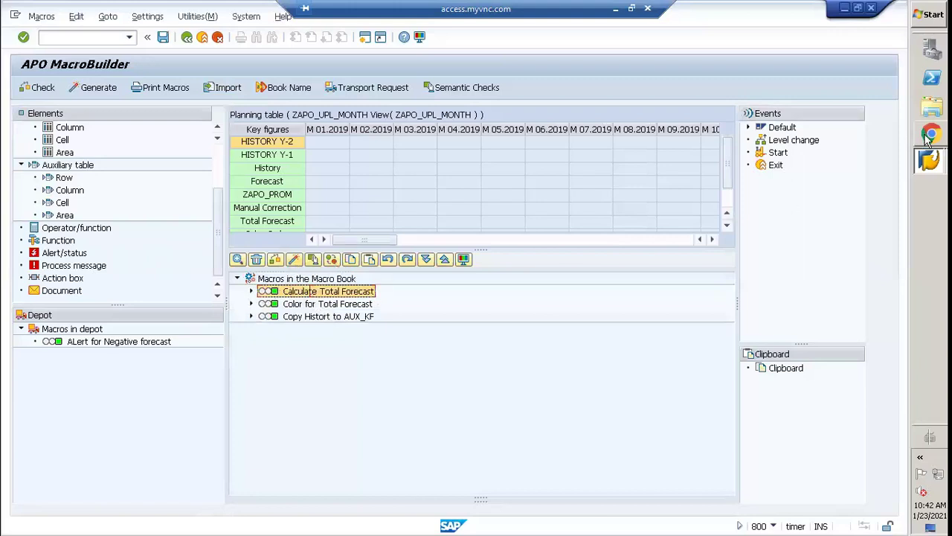
left_click(932, 160)
left_click(632, 183)
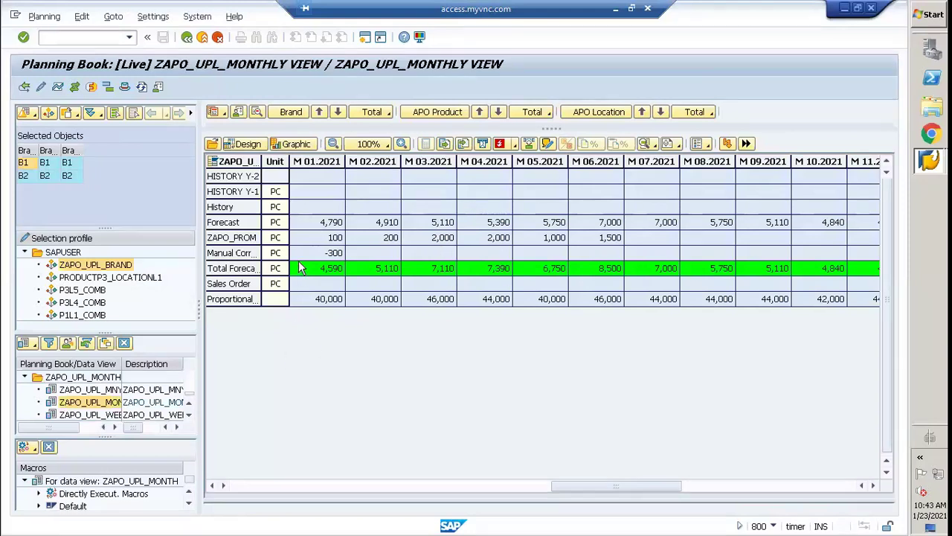
left_click(929, 159)
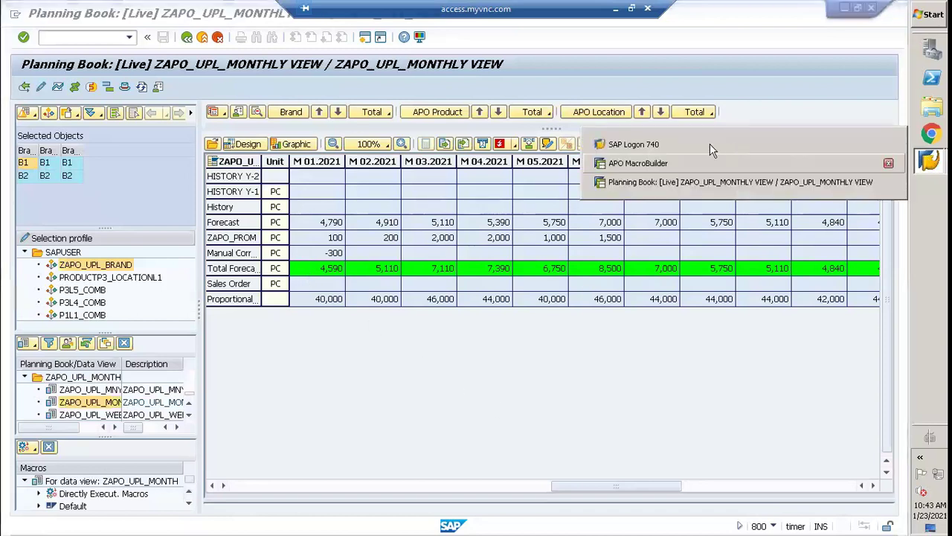
left_click(676, 190)
Switch to the APO MacroBuilder session and deactivate the Calculate Total Forecast and Color for Total Forecast macros.
left_click(922, 167)
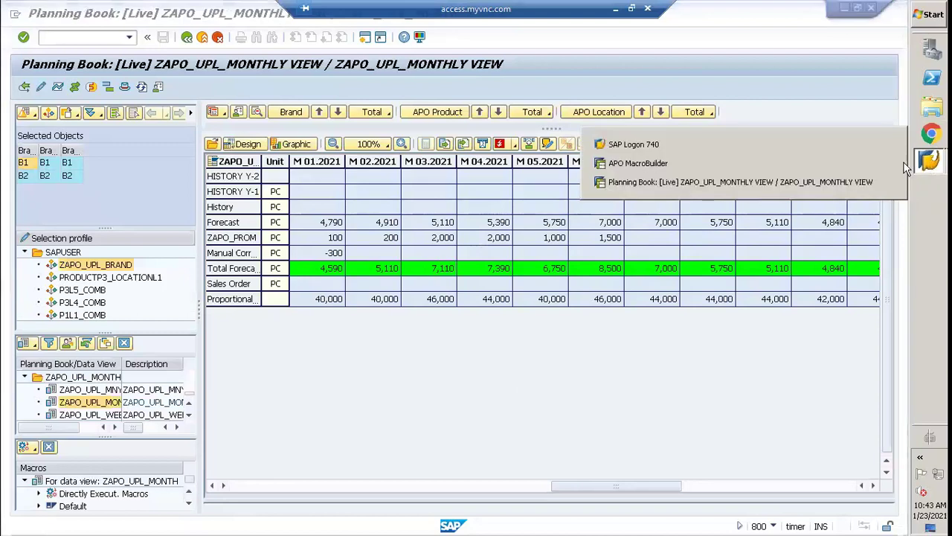
left_click(708, 161)
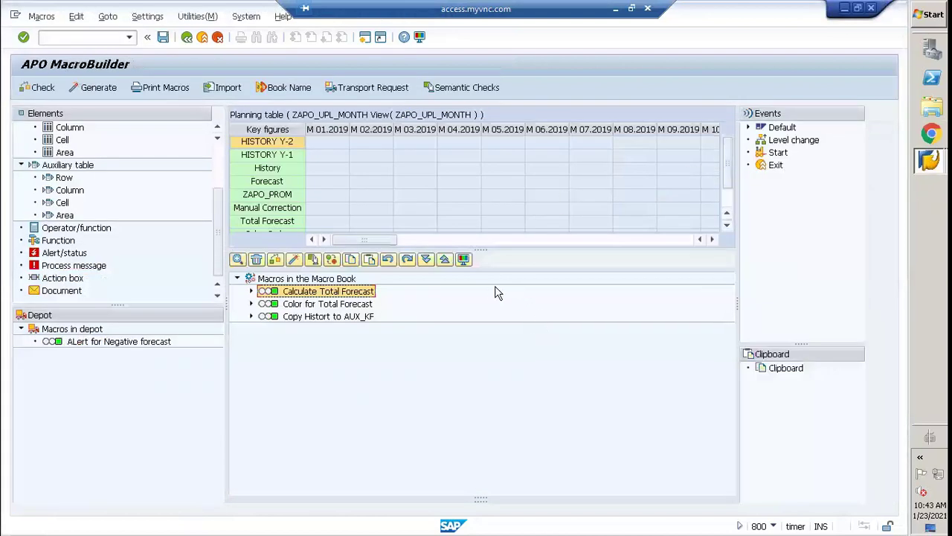
left_click(251, 292)
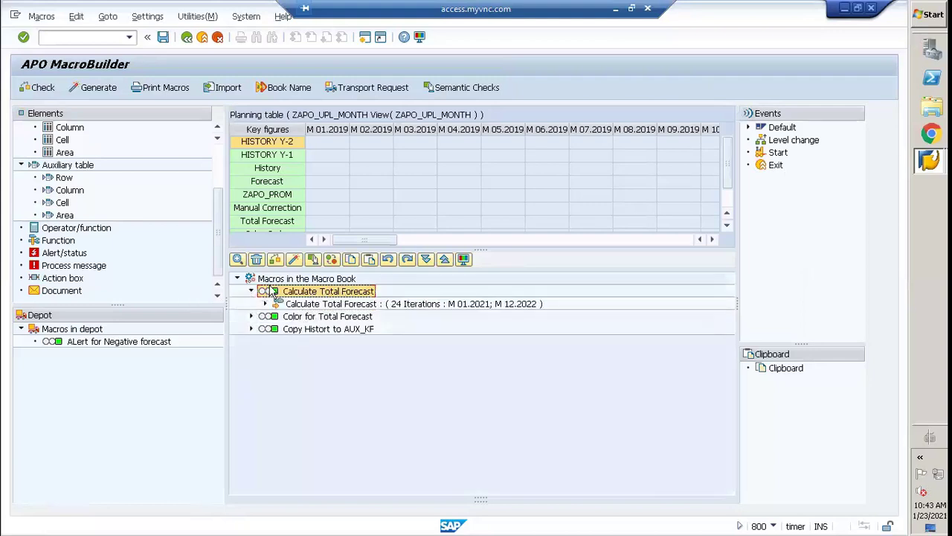
left_click(333, 260)
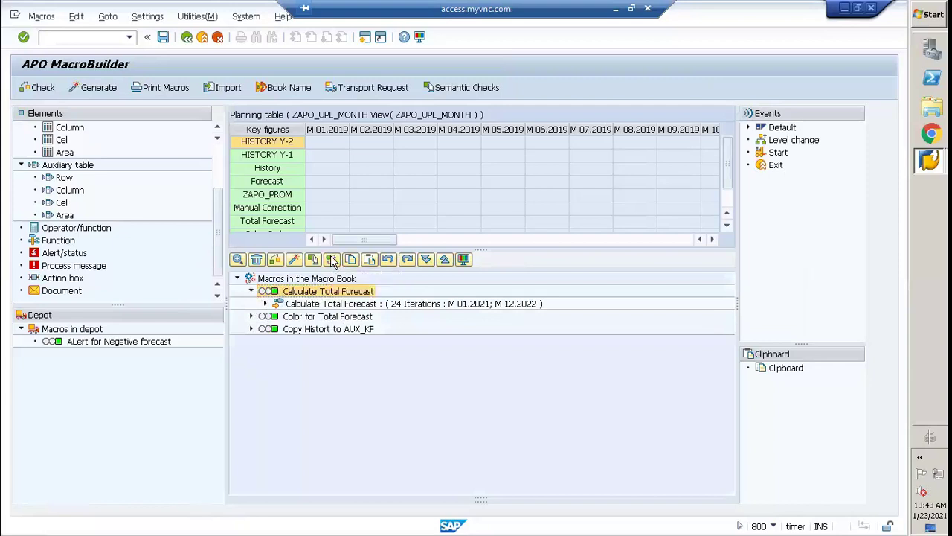
left_click(251, 316)
left_click(320, 316)
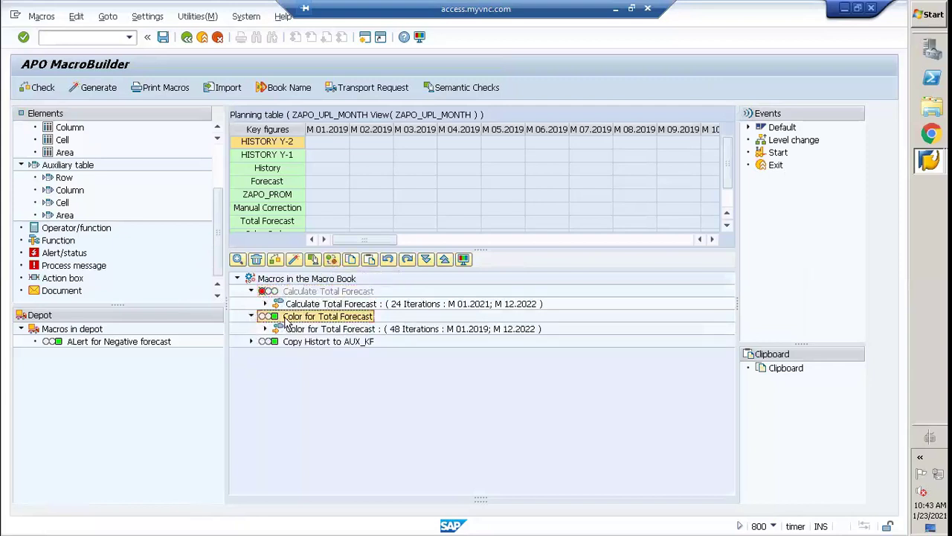
left_click(331, 260)
Move Copy Histort to AUX_KF to the depot, save the macros and exit MacroBuilder, accepting the transfer of all macros to the depot.
left_click_drag(305, 342, 91, 347)
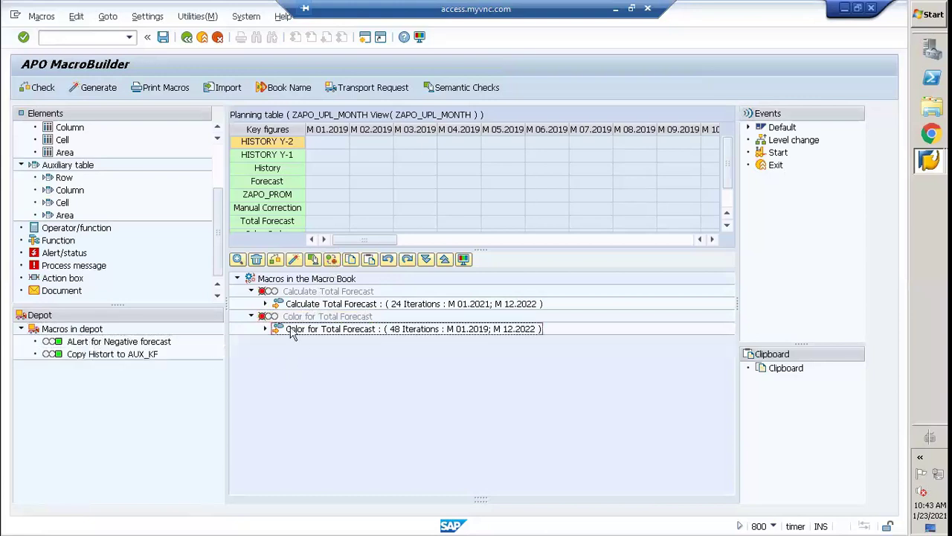
left_click(163, 37)
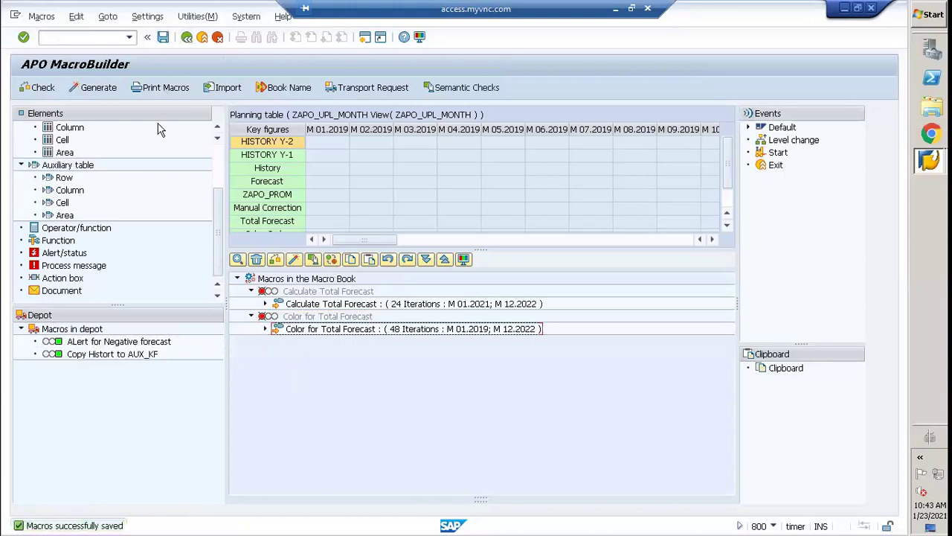
left_click(189, 38)
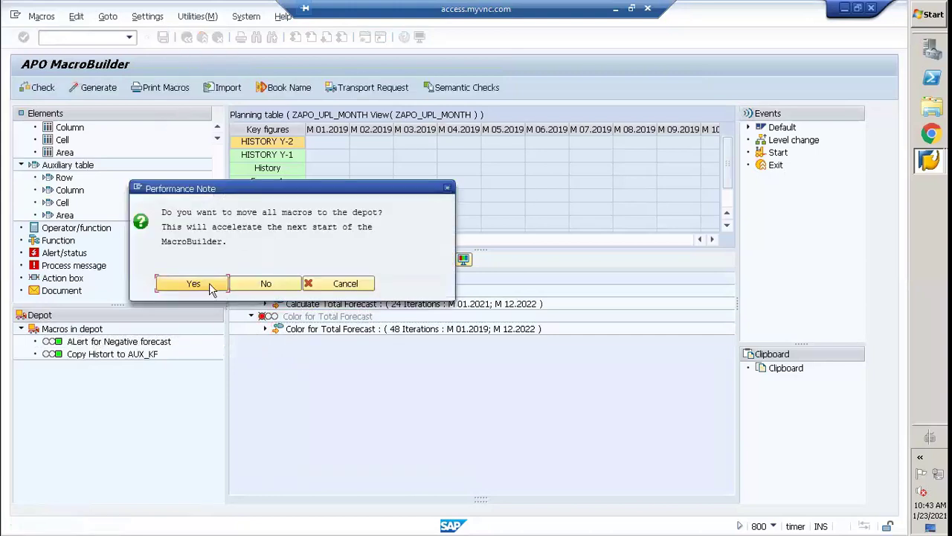
left_click(213, 287)
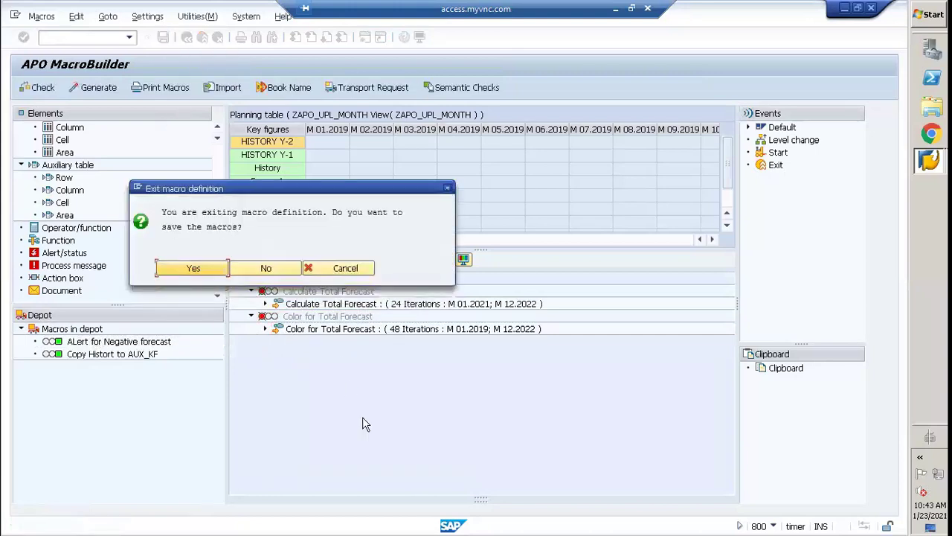
left_click(195, 269)
Switch to the planning book session, leave it and reopen the ZAPO_UPL_MONTH monthly data view.
left_click(930, 160)
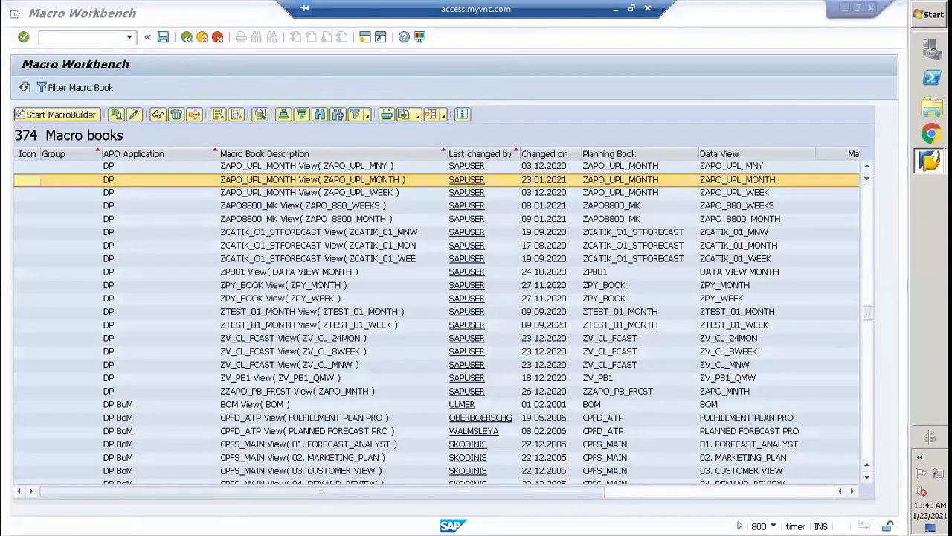
left_click(681, 183)
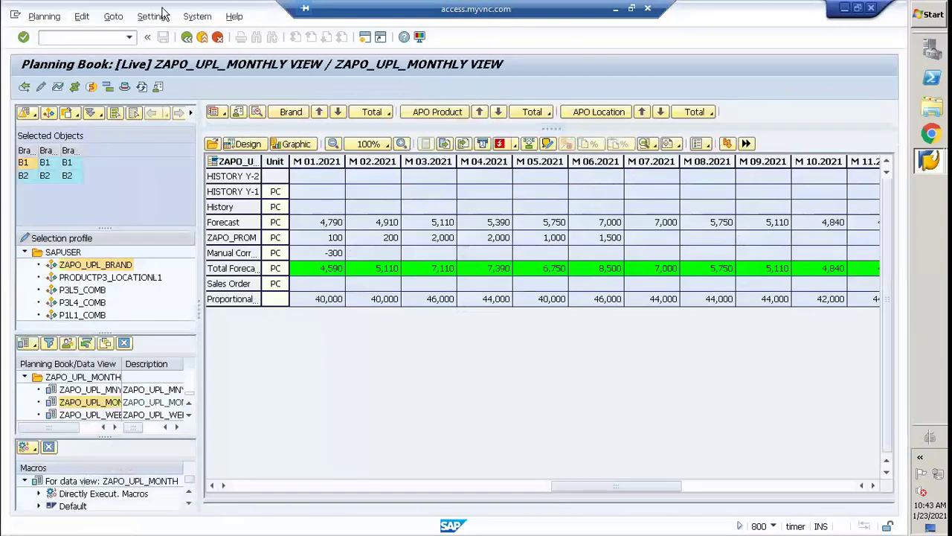
left_click(187, 38)
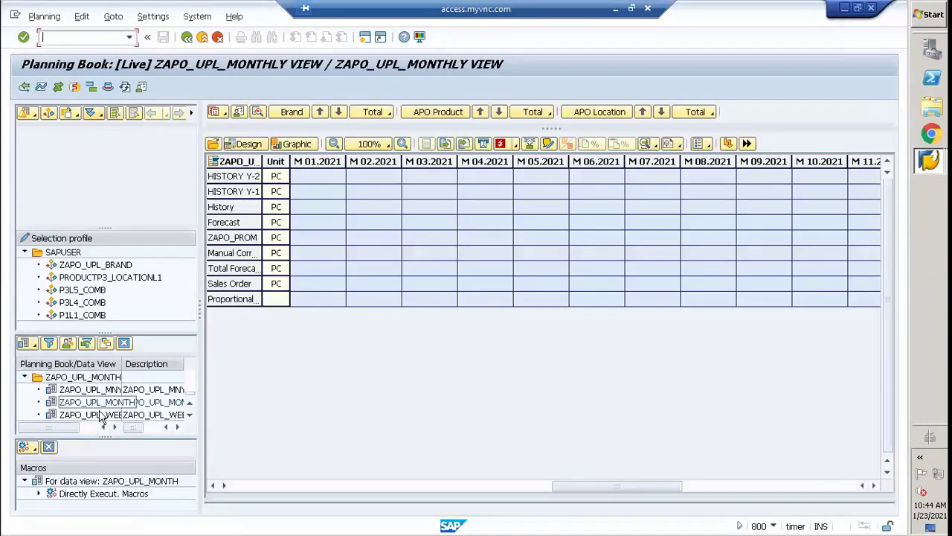
Apply the ZAPO_UPL_BRAND selection profile again, select both brands and load their planning data, acknowledging the unit conversion message.
double_click(100, 265)
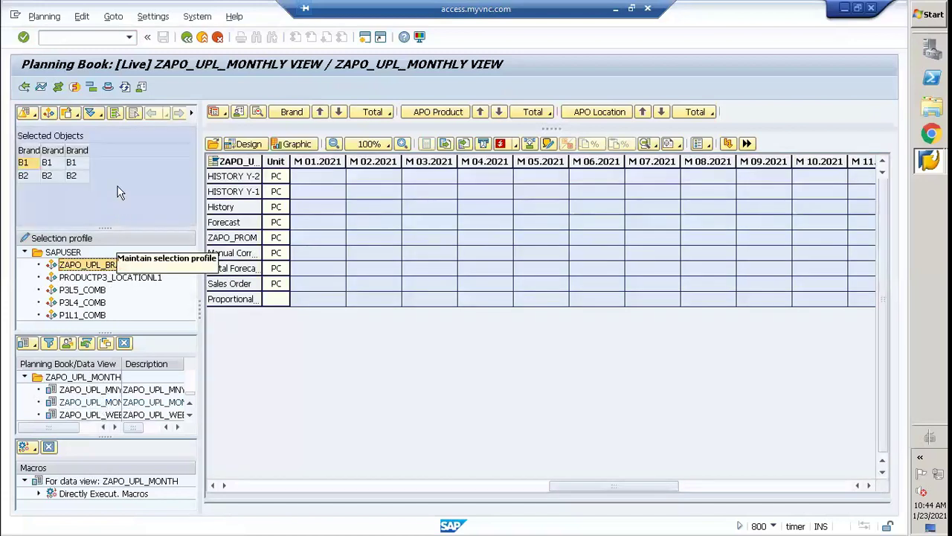
left_click(116, 113)
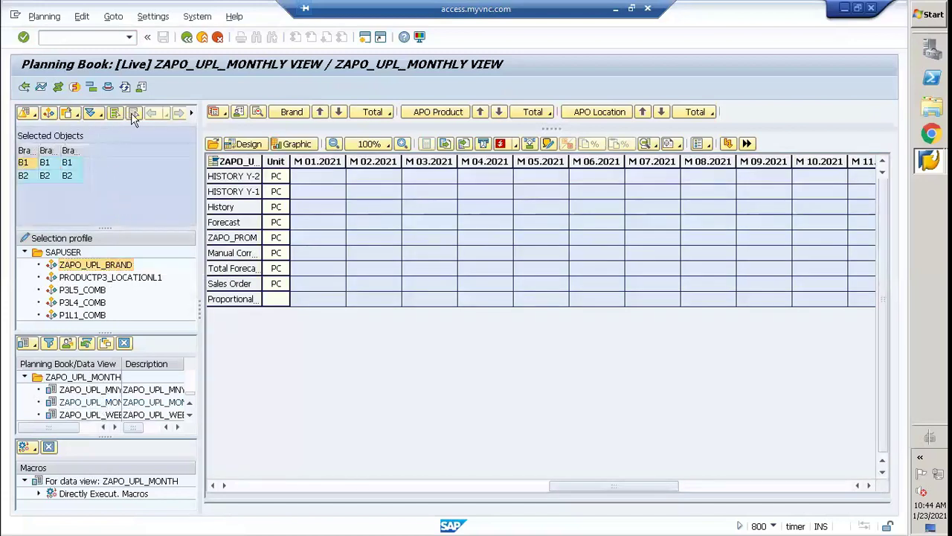
left_click(214, 145)
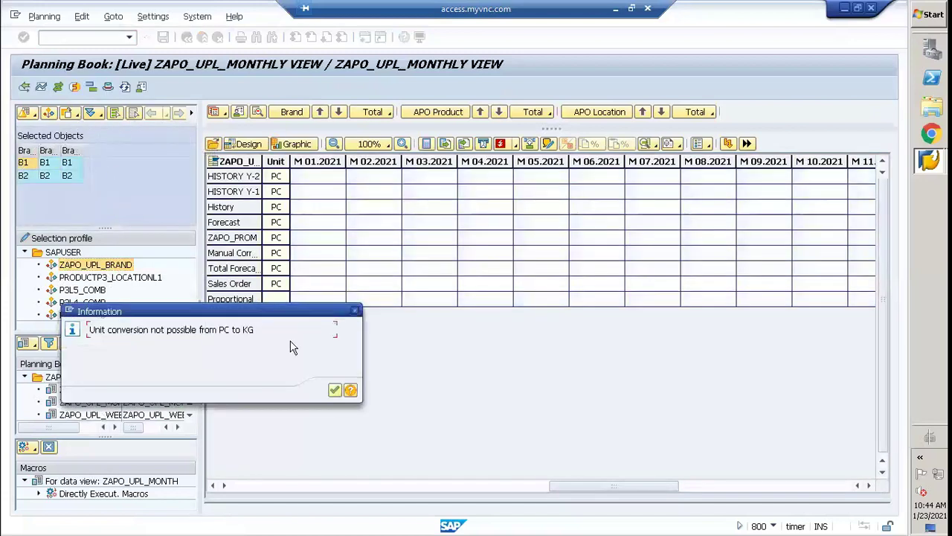
left_click(336, 393)
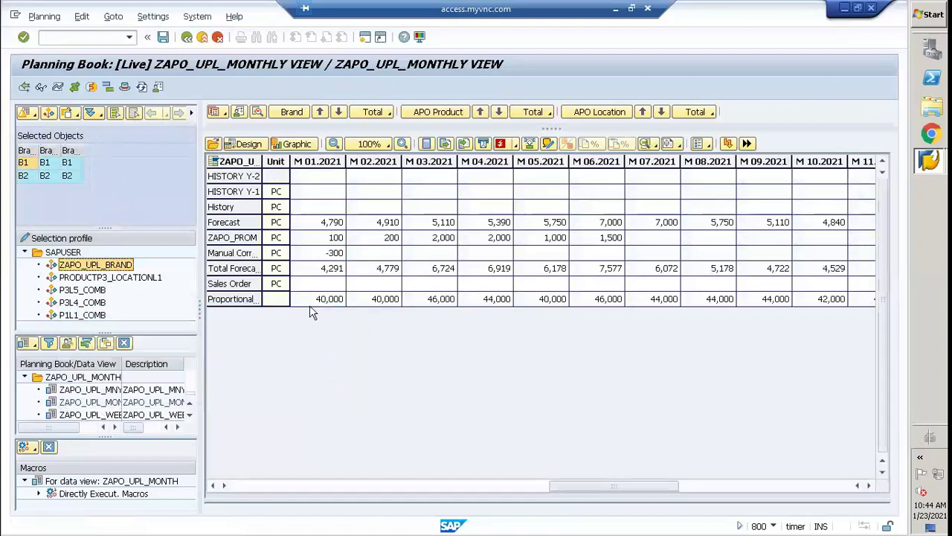
Open the distribution functions for the Total Forecast row and set the distribution start date to M 01.2021.
left_click(230, 268)
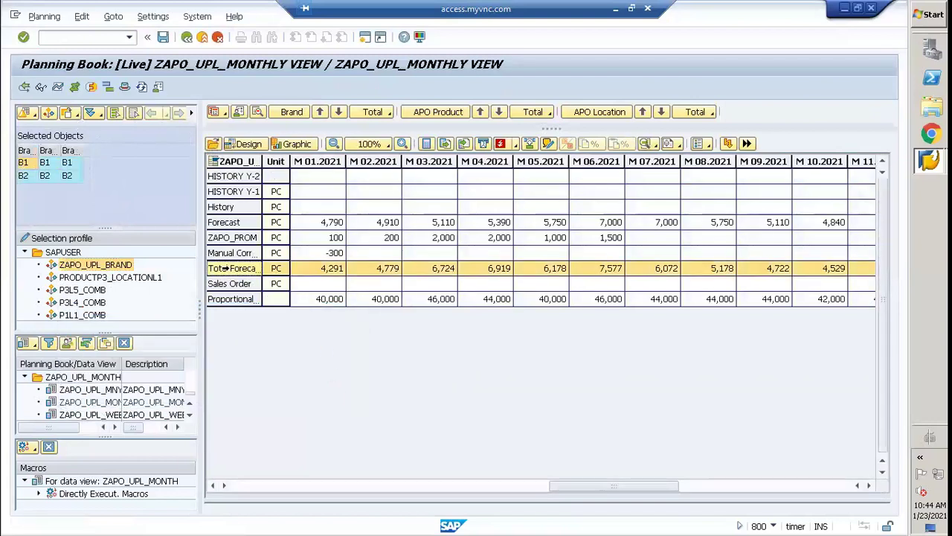
left_click(308, 270)
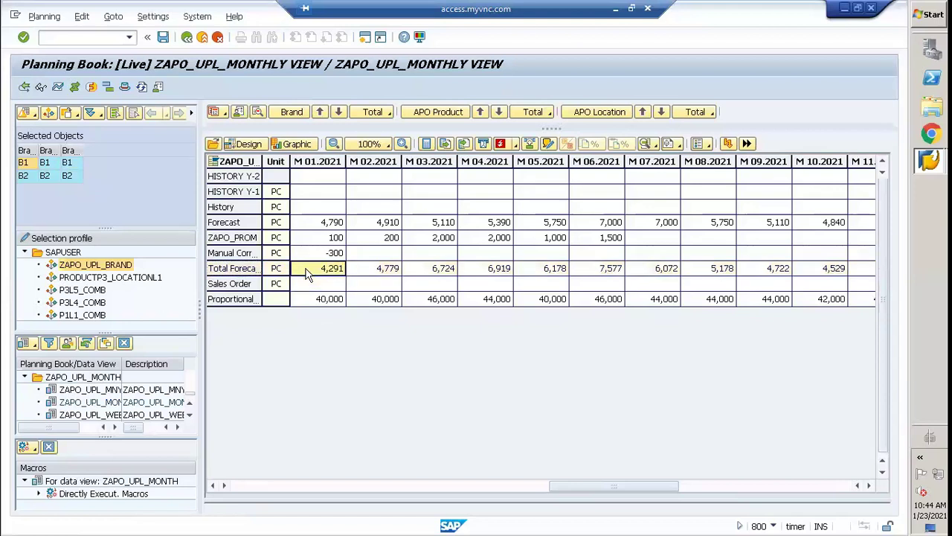
left_click(224, 268)
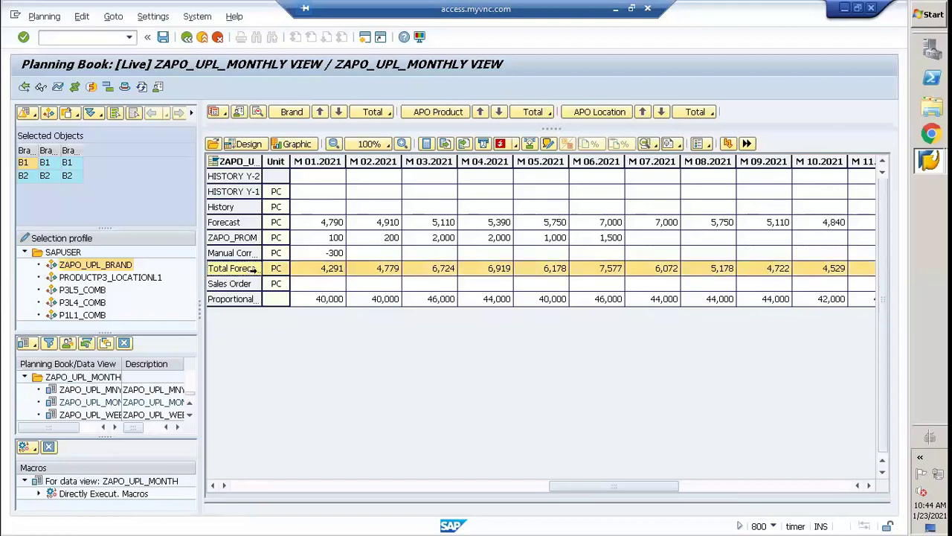
left_click(428, 145)
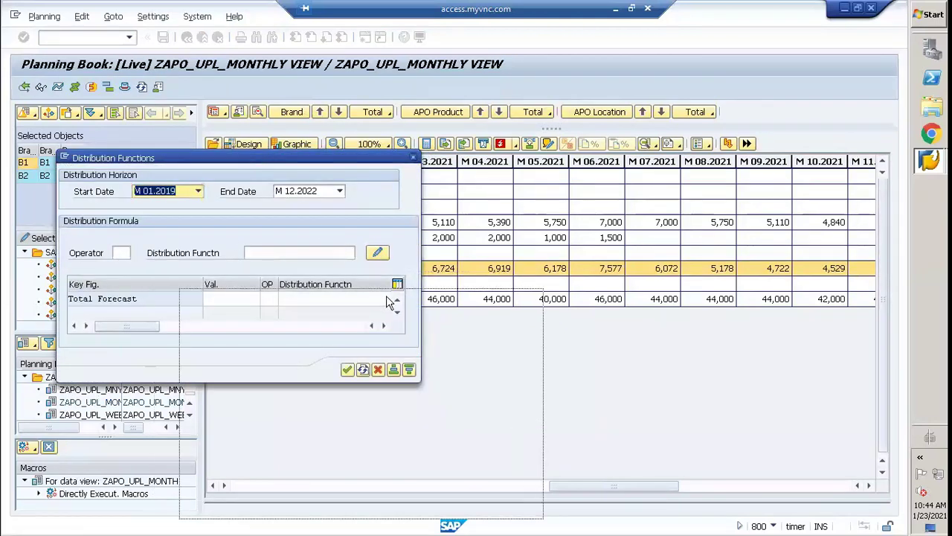
left_click_drag(261, 155, 387, 294)
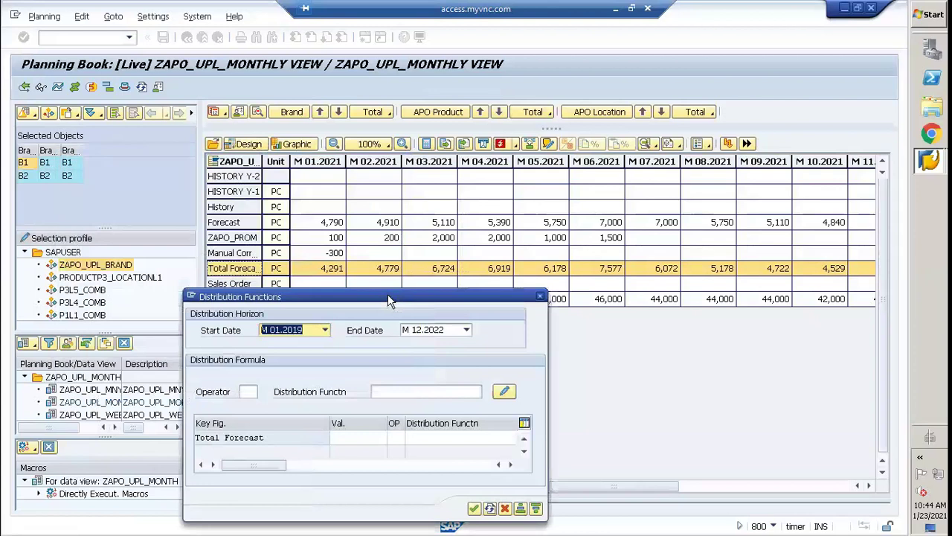
left_click(325, 330)
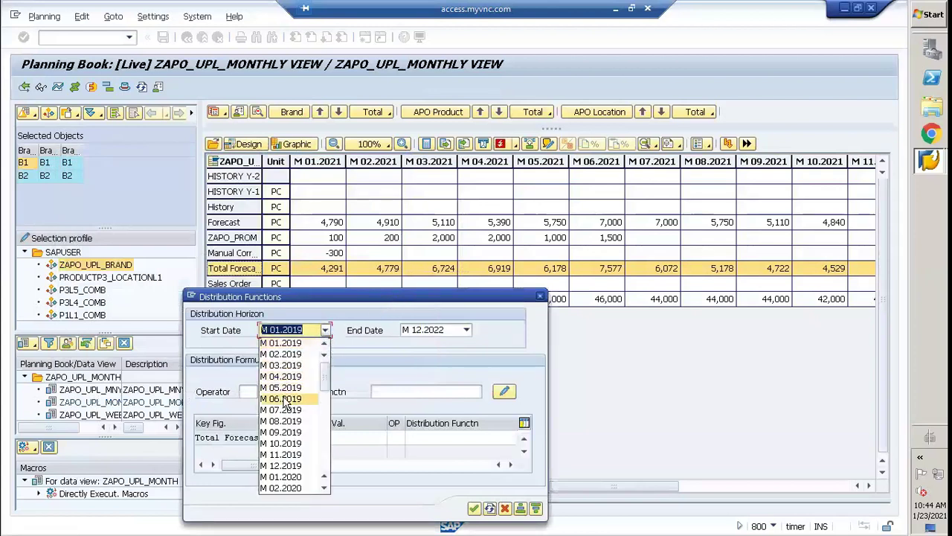
scroll(284, 413, "down", 3)
scroll(285, 413, "down", 8)
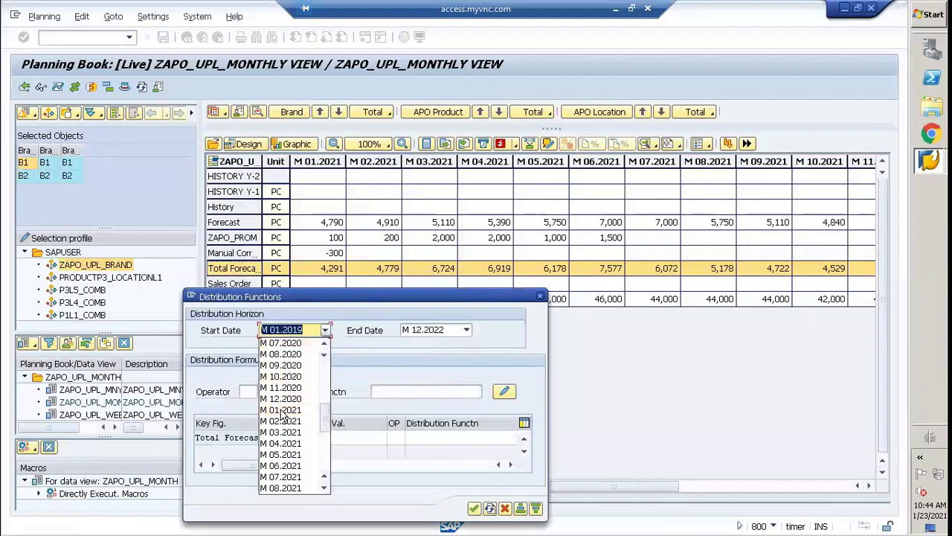
scroll(277, 349, "up", 3)
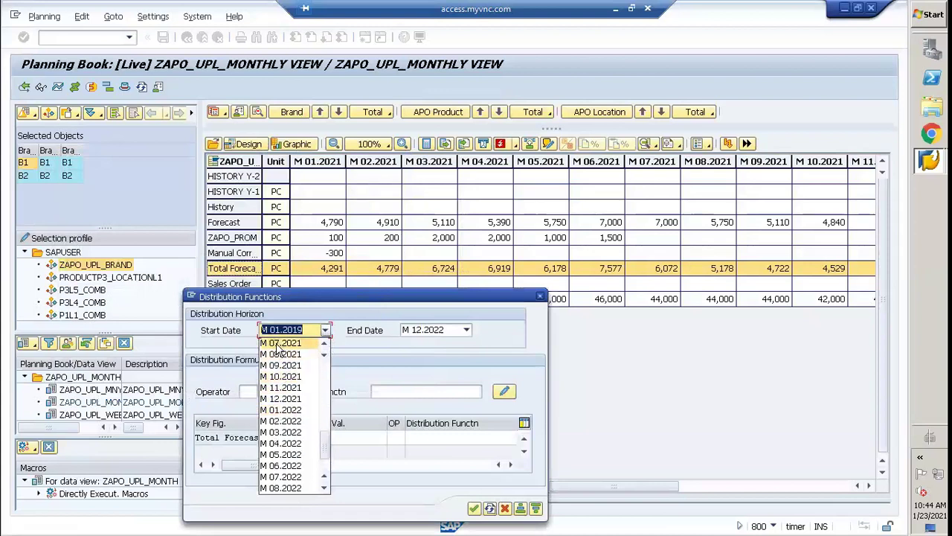
left_click(275, 347)
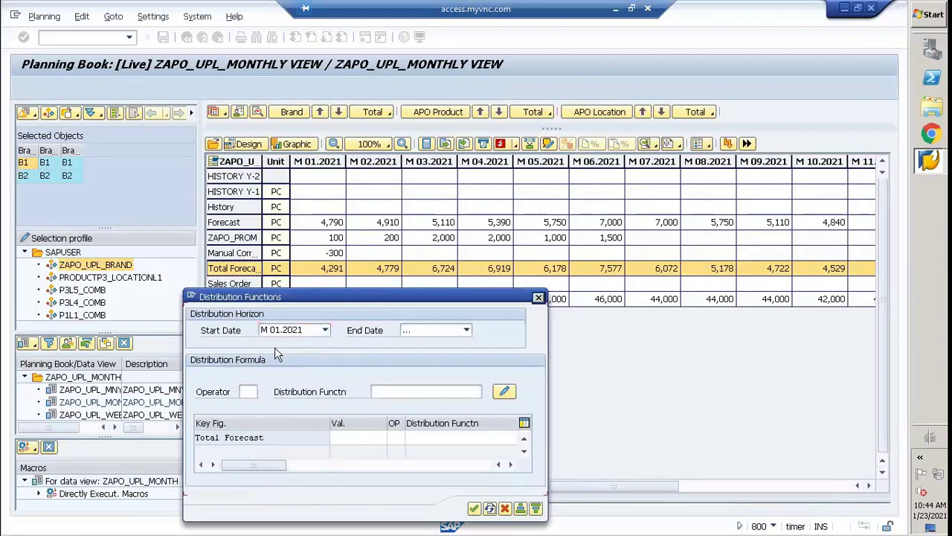
Clear Total Forecast over the chosen horizon by applying the = operator with an empty value.
left_click(252, 391)
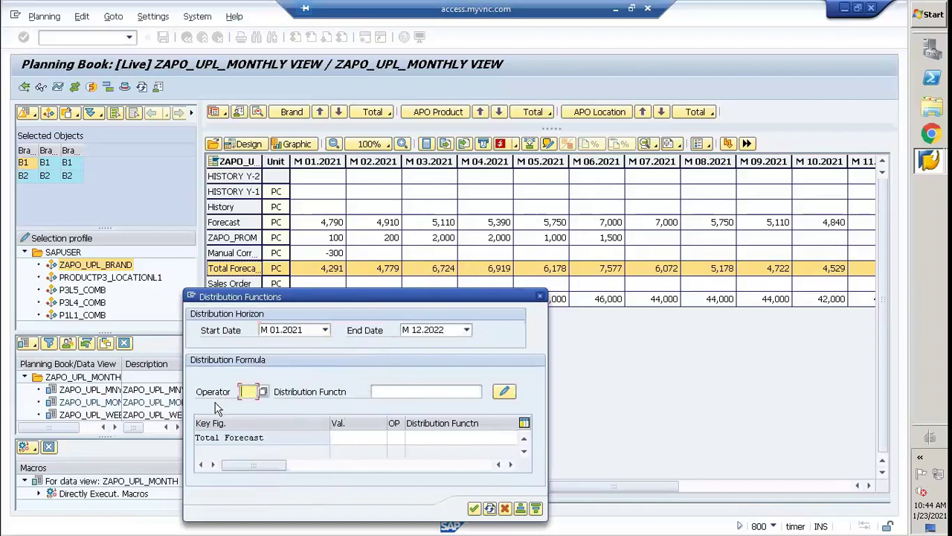
left_click(261, 391)
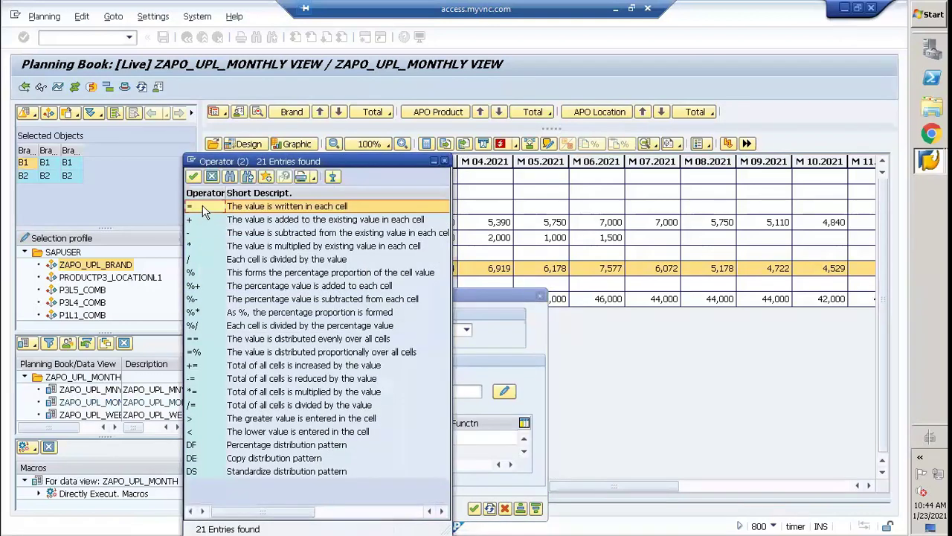
double_click(206, 212)
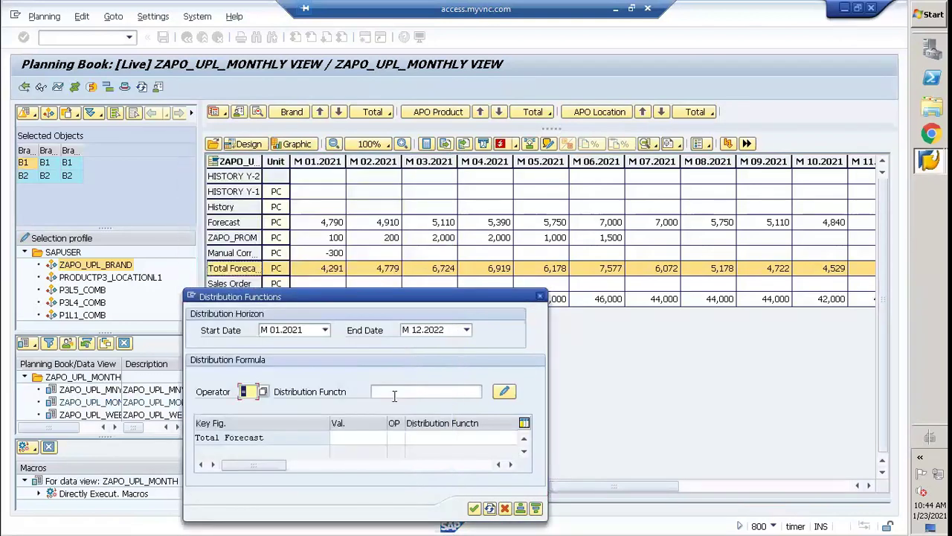
left_click(369, 437)
key("Tab")
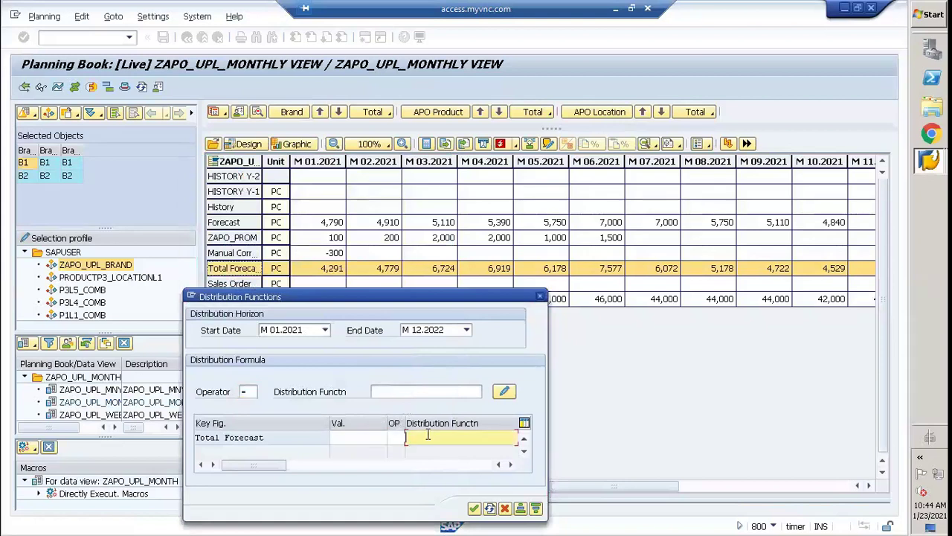
left_click(363, 439)
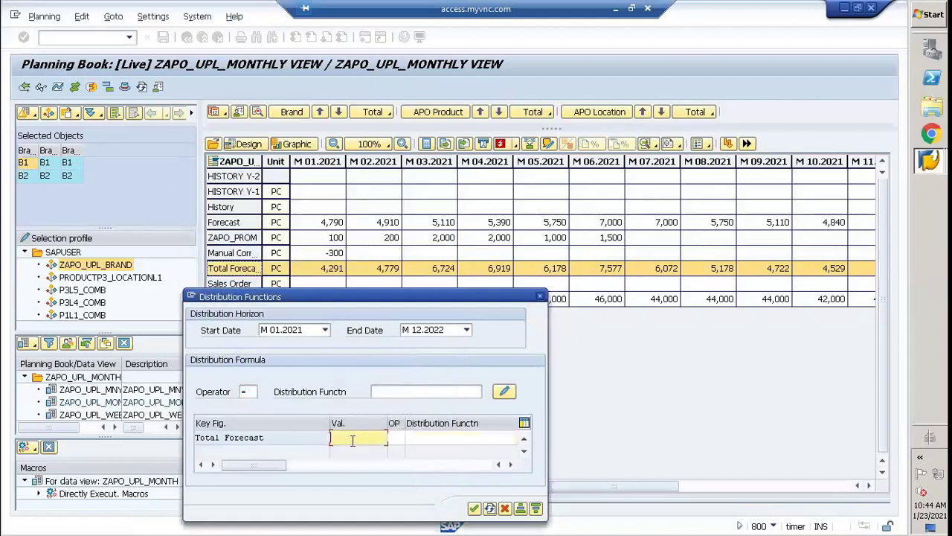
left_click(474, 508)
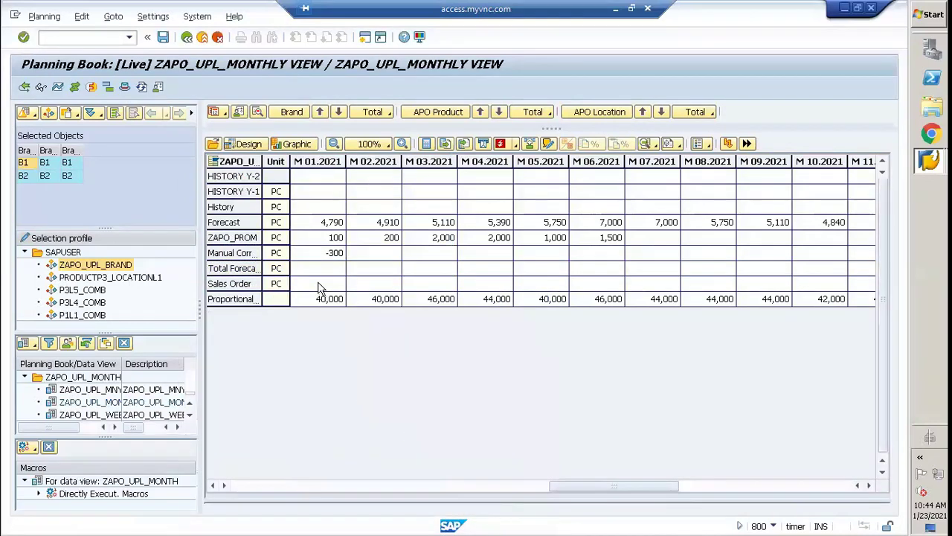
Delete the Total Forecast values for M 11.2020 and M 12.2020.
left_click(318, 285)
left_click(320, 269)
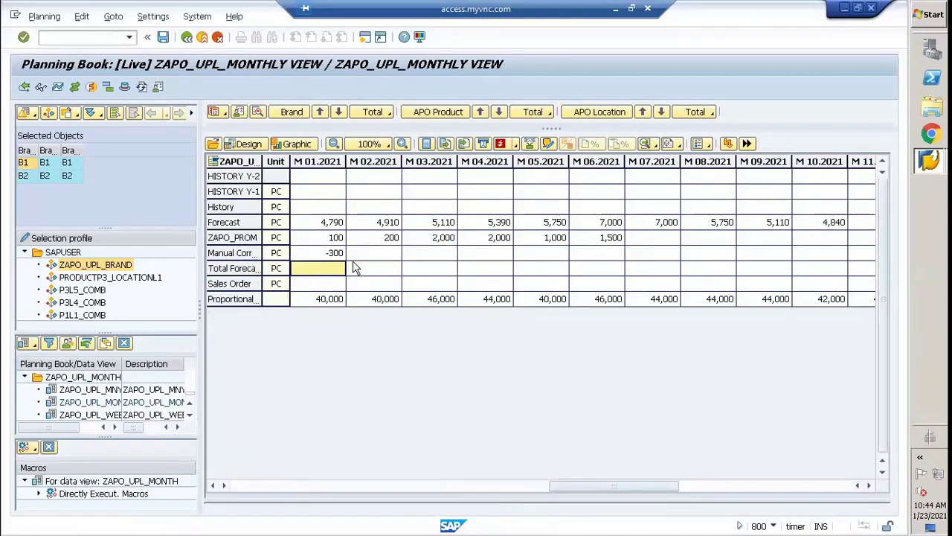
left_click(357, 268)
left_click(447, 271)
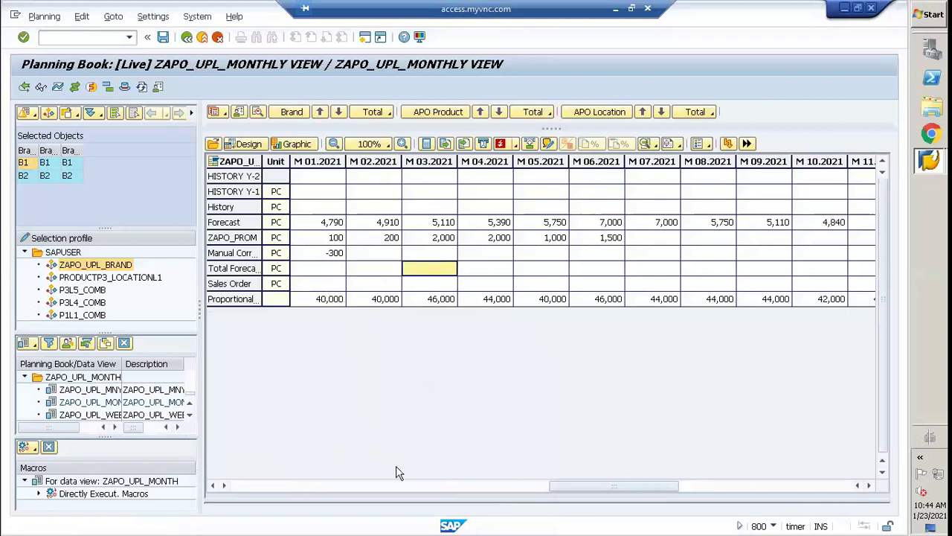
left_click(404, 487)
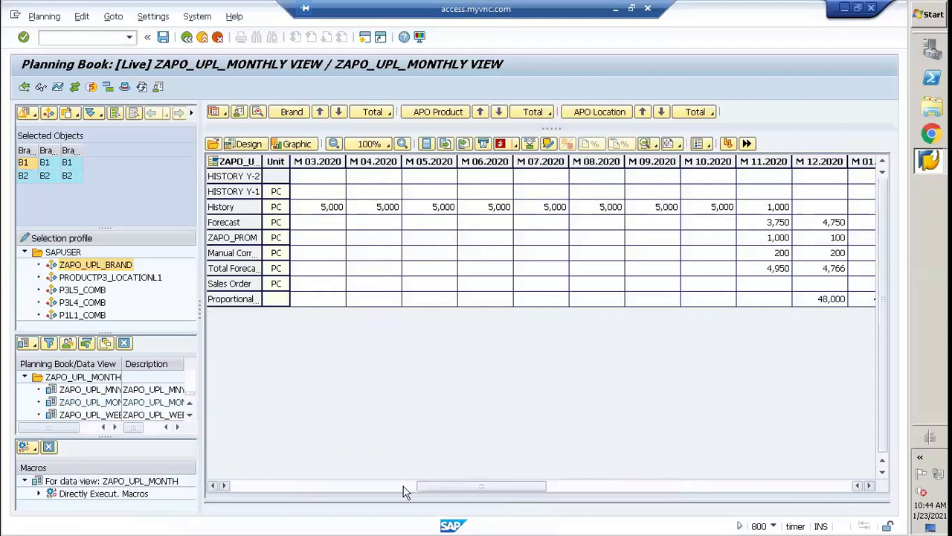
left_click(748, 272)
key("Delete")
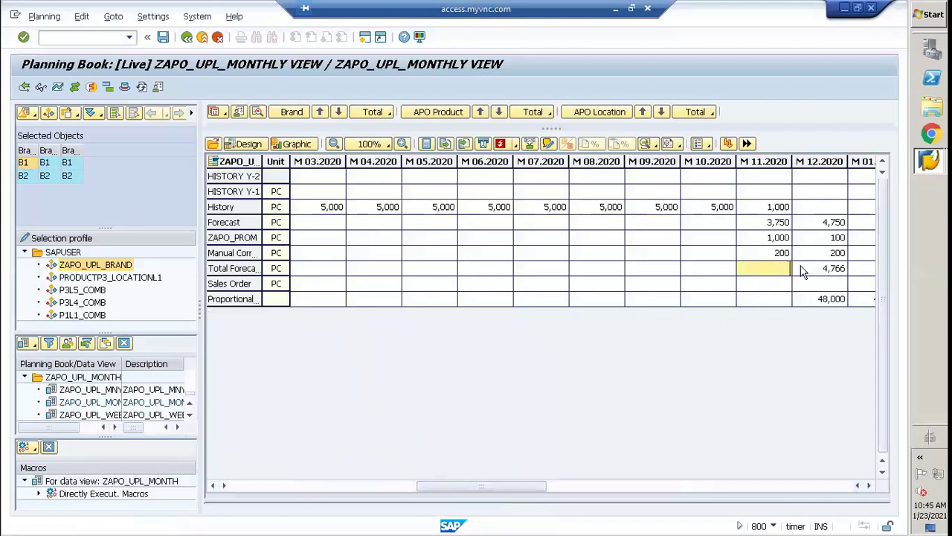
left_click(803, 269)
key("Delete")
left_click(865, 270)
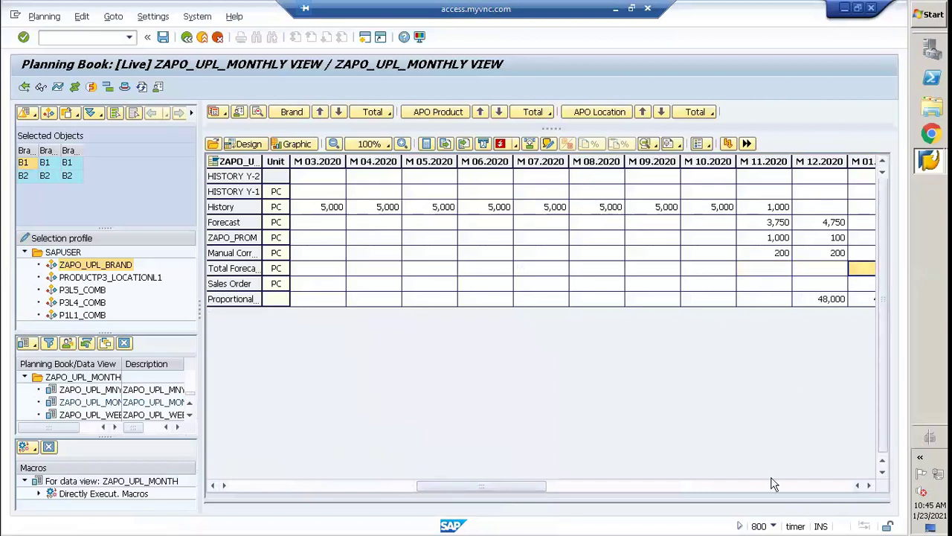
Save the planning data, acknowledging the unit conversion message, and leave the planning book.
left_click(774, 487)
left_click(773, 487)
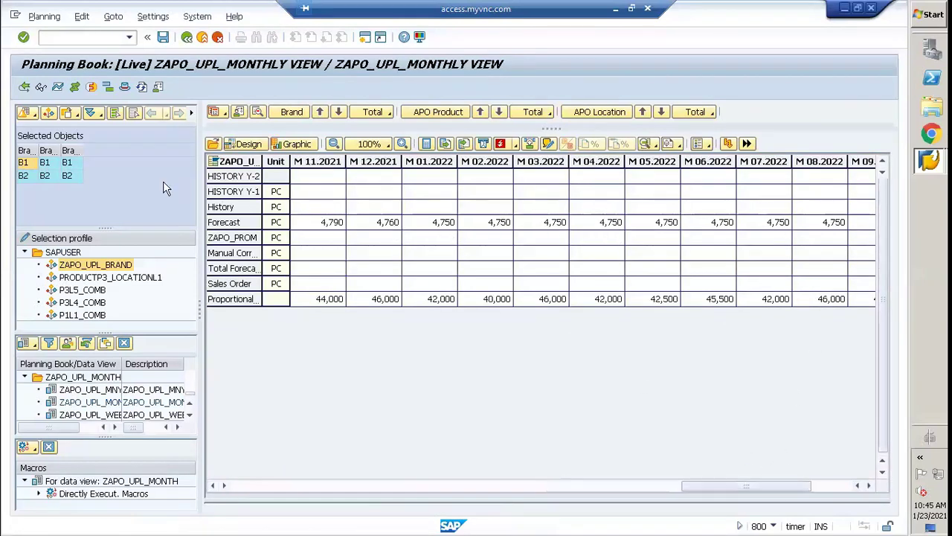
left_click(163, 37)
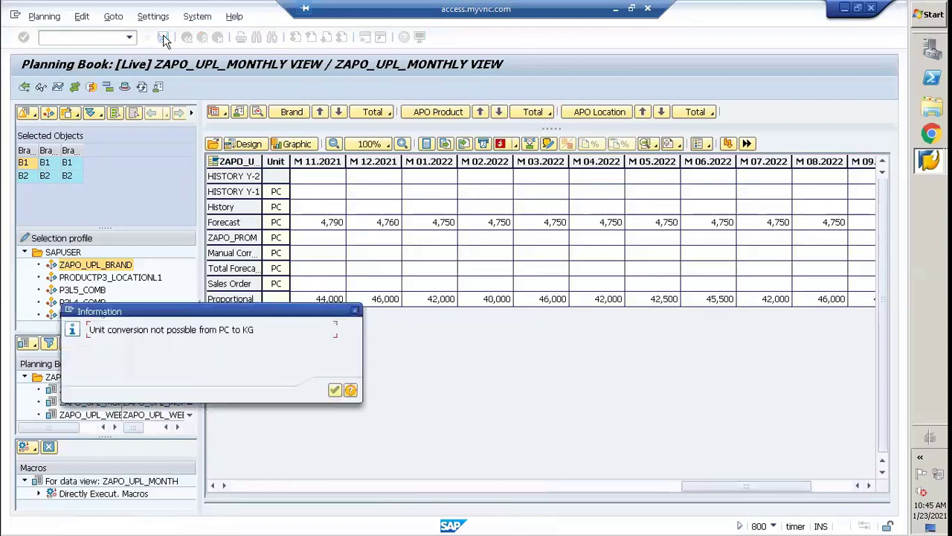
left_click(334, 391)
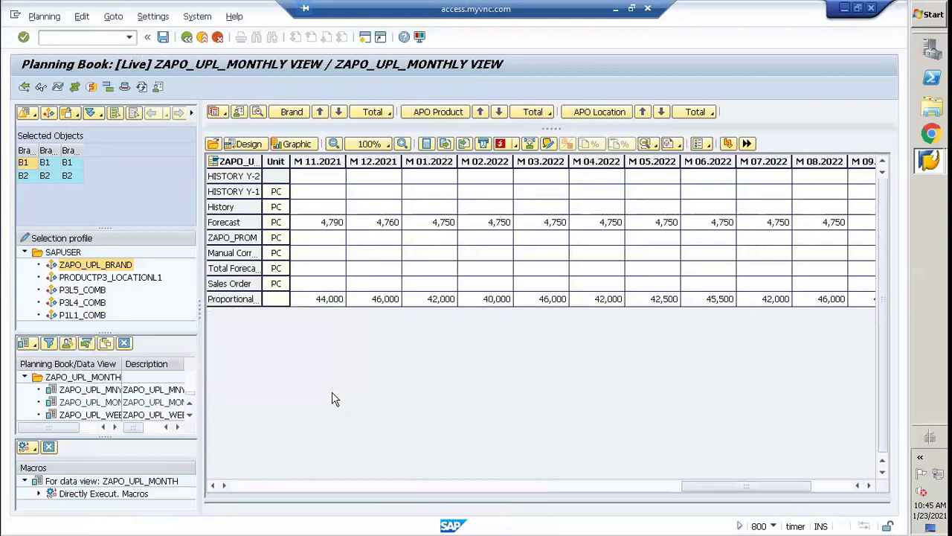
left_click(188, 38)
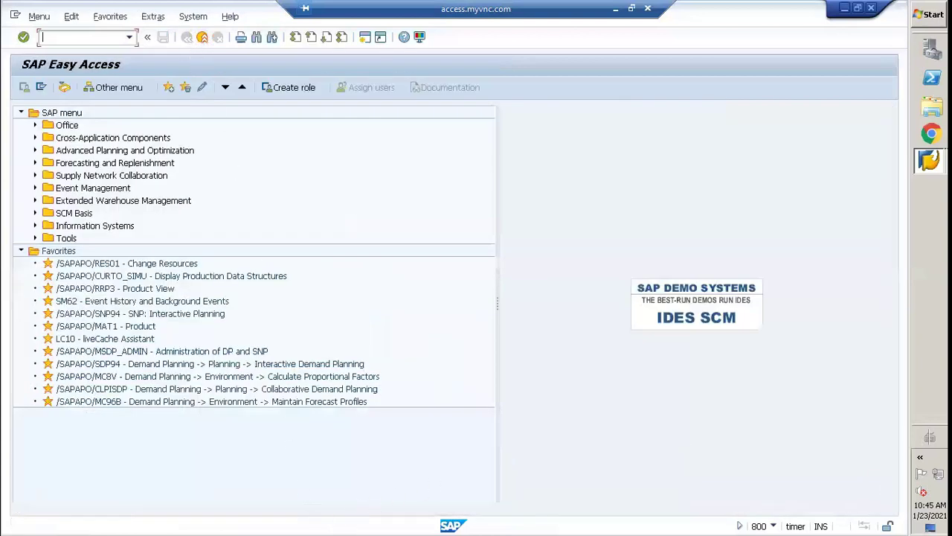
Switch to the Macro Workbench session and open the macro book of the ZAPO_UPL_MONTH data view in MacroBuilder.
left_click(929, 160)
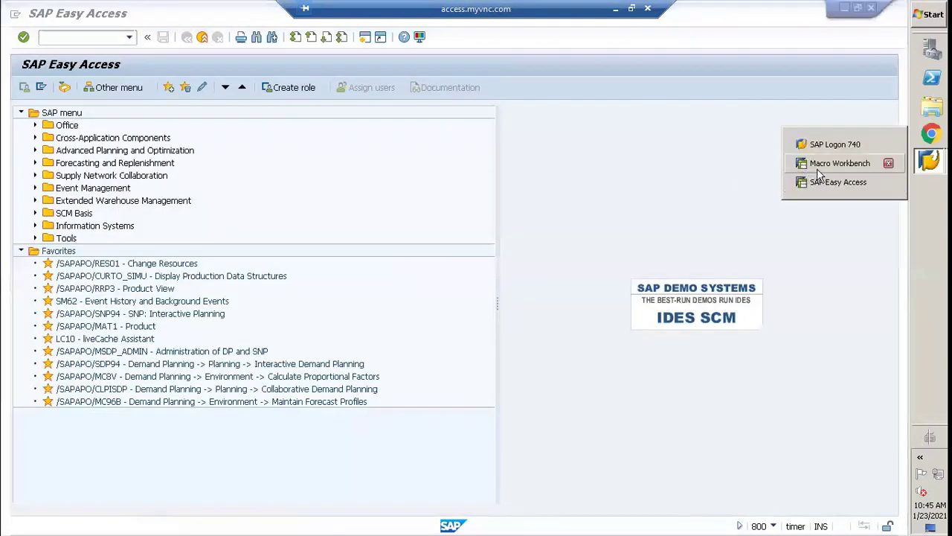
left_click(839, 163)
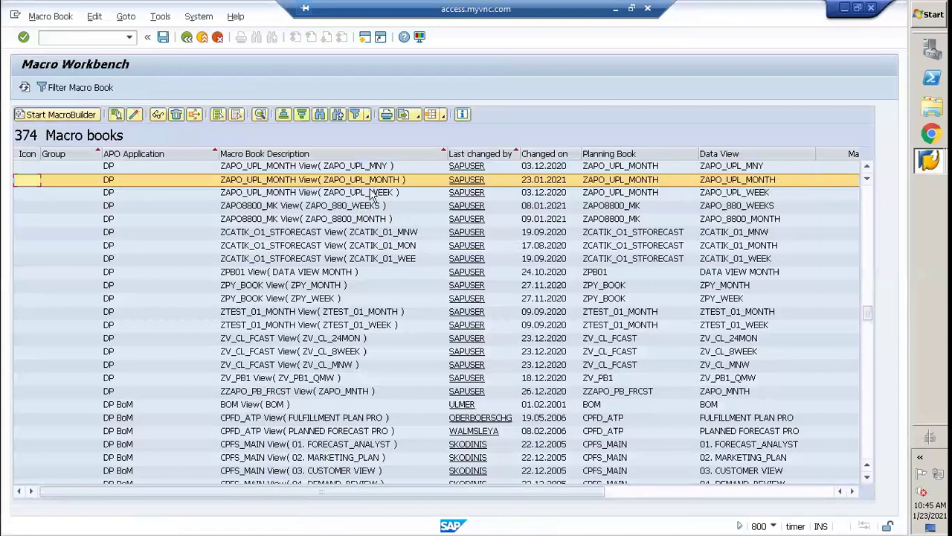
double_click(354, 185)
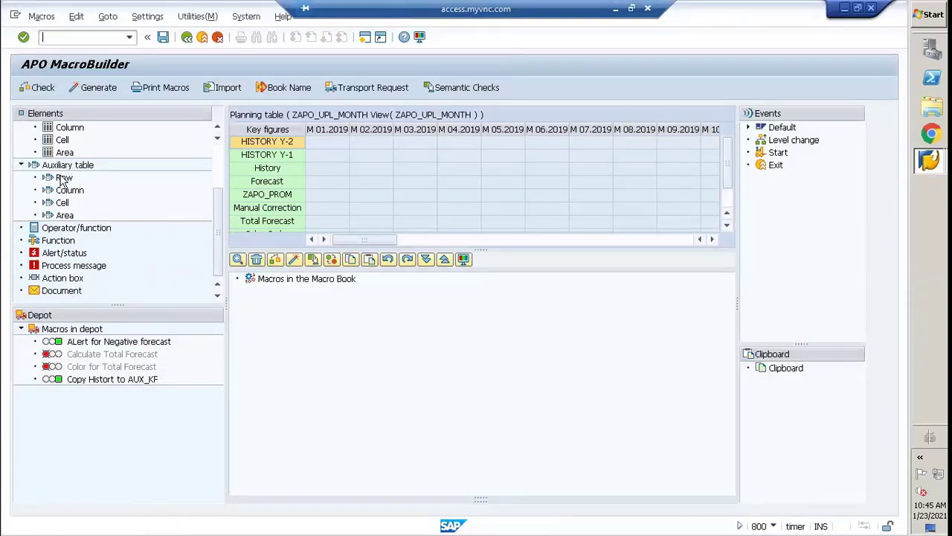
Add a macro to the macro book with its default name, a blank macro type, no pushbutton and the Details Only setting.
left_click_drag(215, 206, 221, 142)
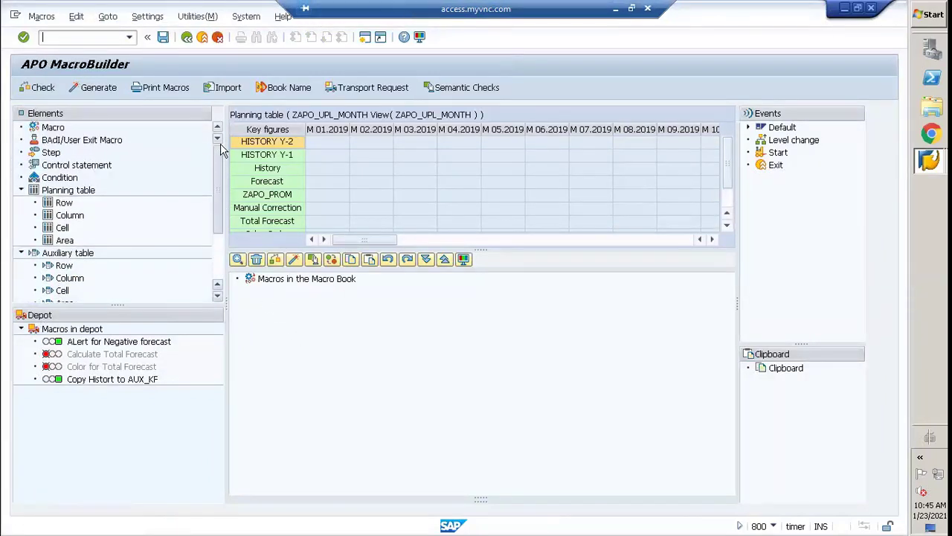
left_click_drag(52, 128, 267, 291)
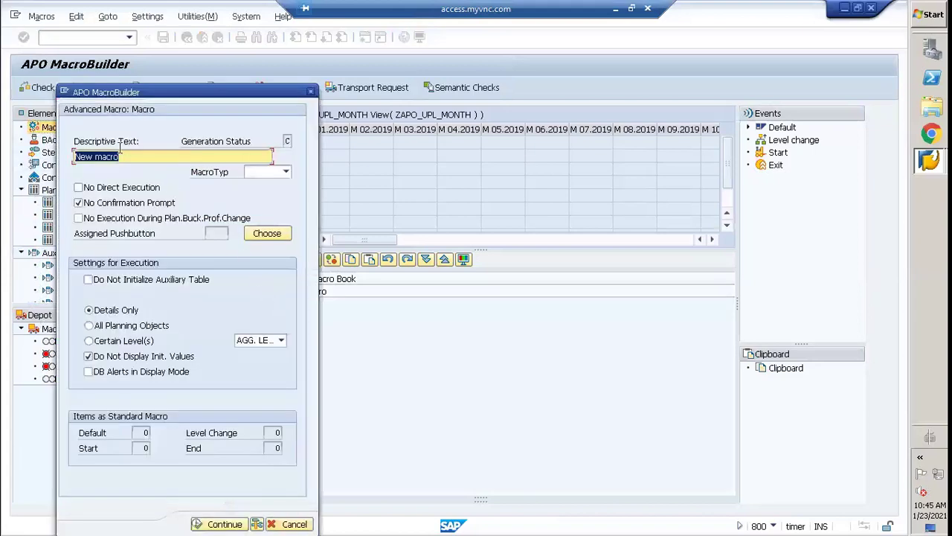
left_click(286, 172)
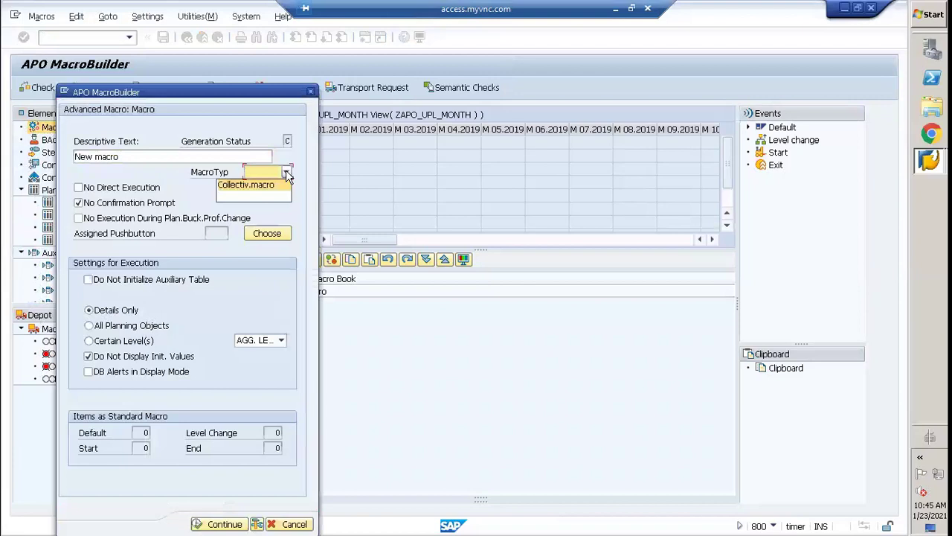
left_click(240, 195)
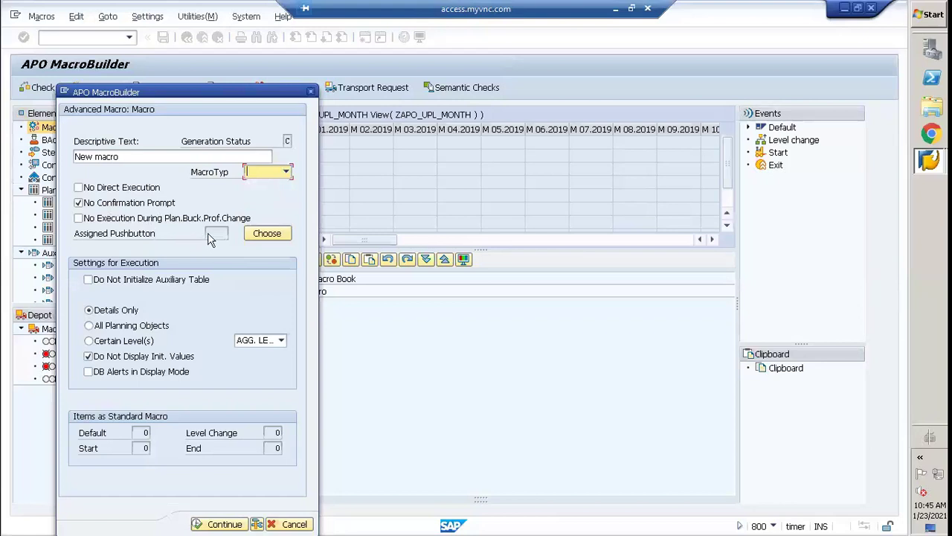
left_click(265, 234)
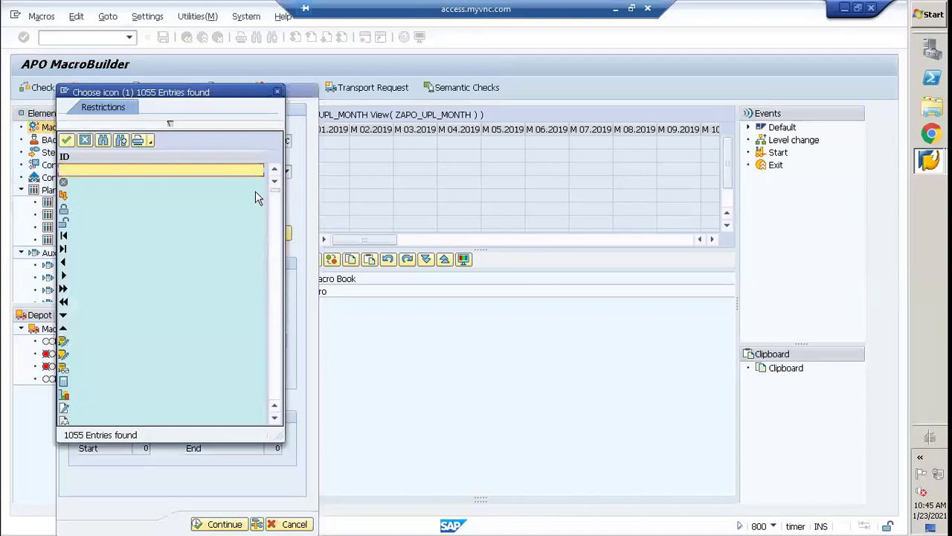
left_click(277, 91)
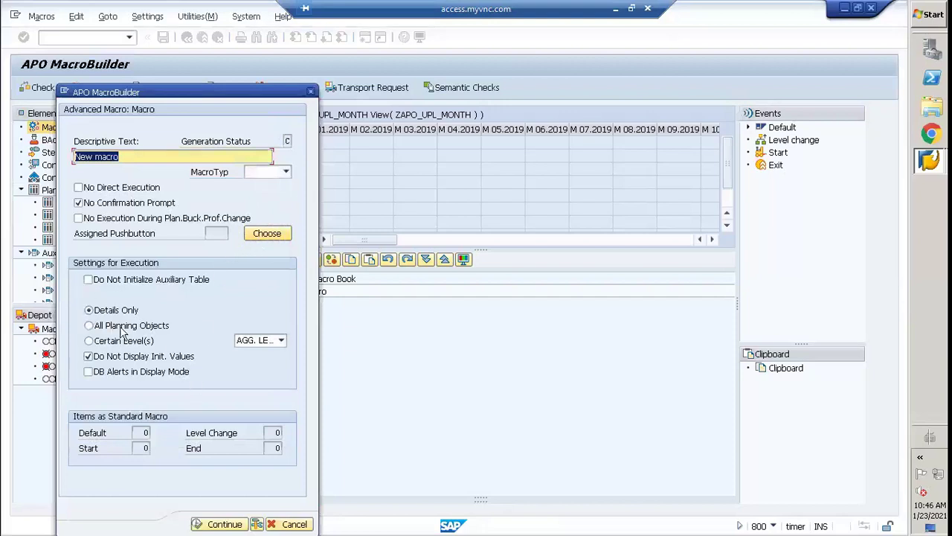
left_click(209, 524)
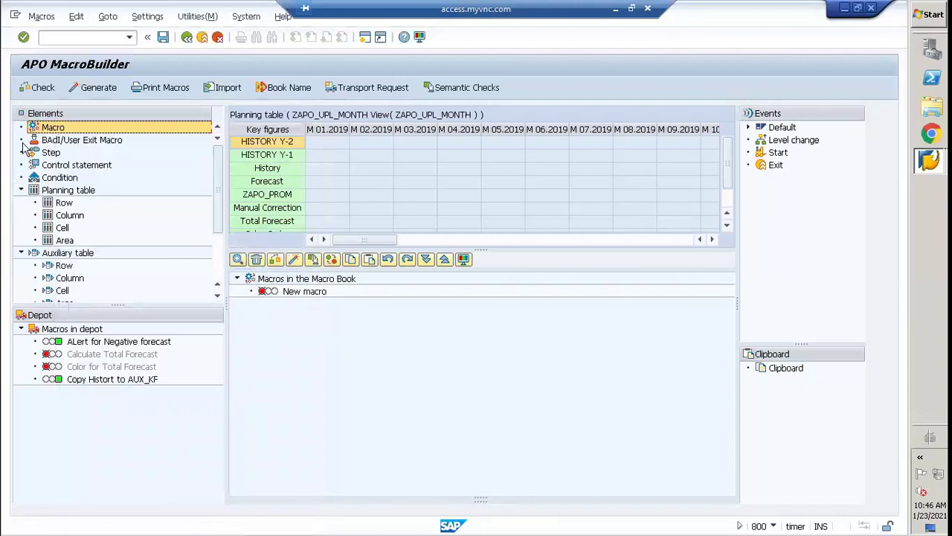
Add a step with the descriptive text Total Forecast Calc to the new macro.
left_click_drag(46, 152, 266, 292)
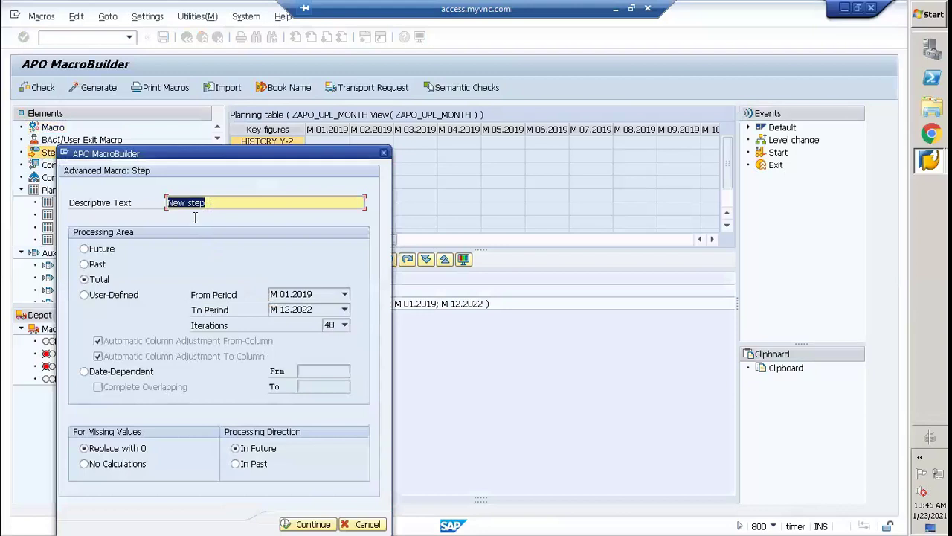
type("Total F")
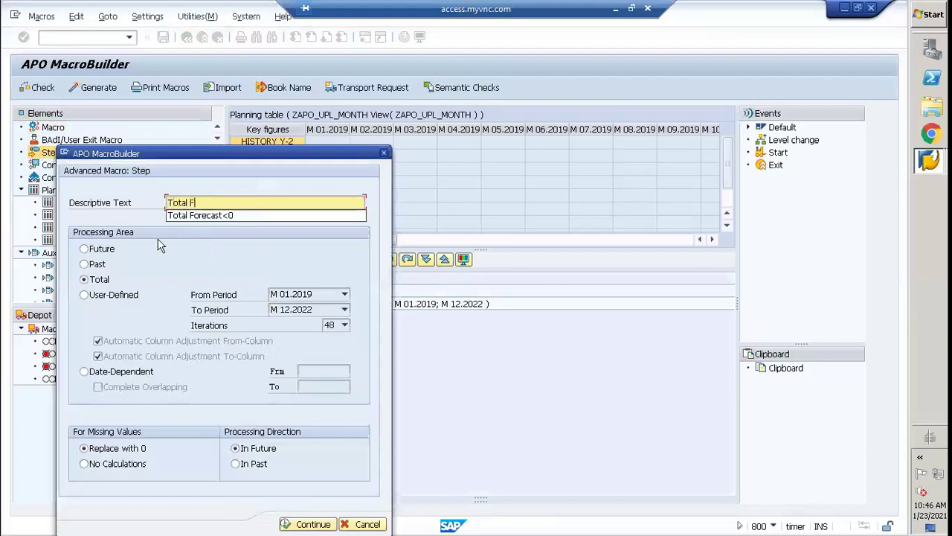
type("orecast Calc")
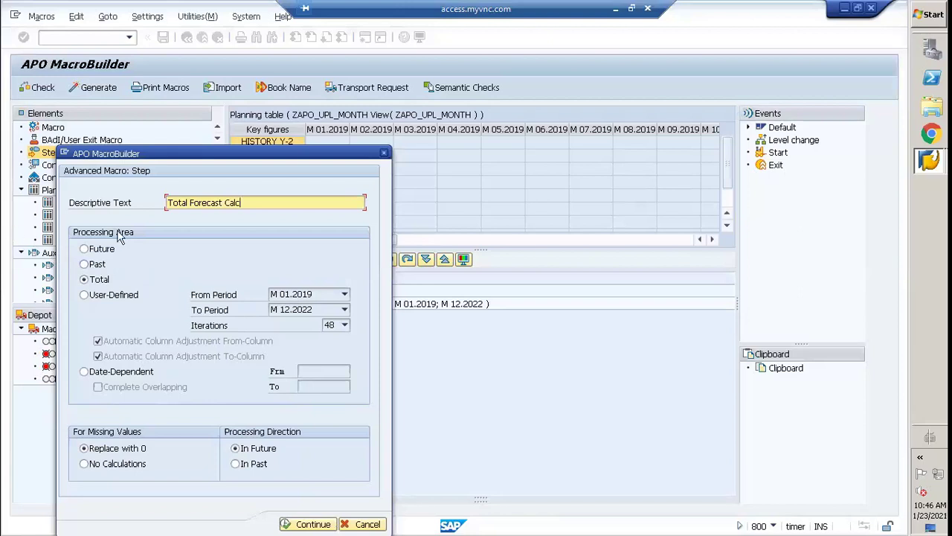
Give the step a user-defined processing area from M 01.2021 to M 12.2022 and confirm its attributes.
left_click(86, 250)
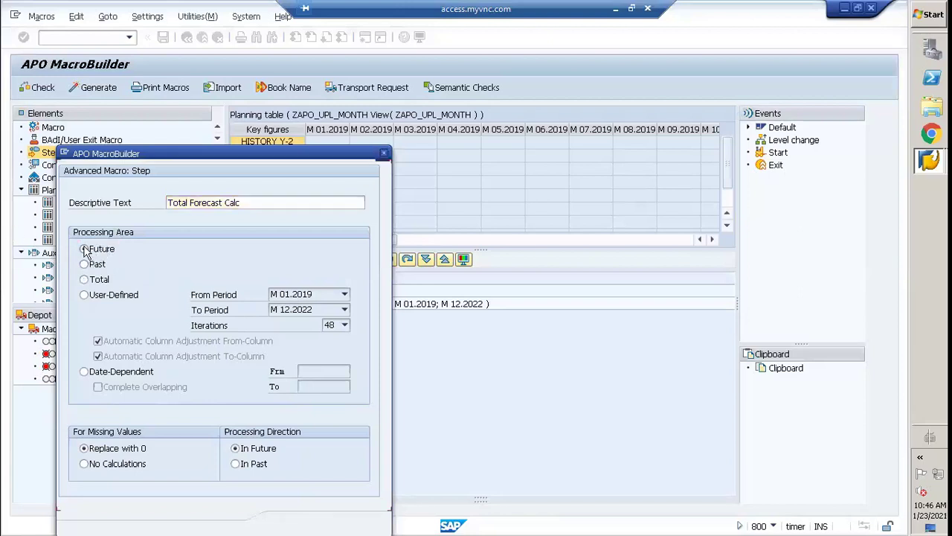
left_click(85, 298)
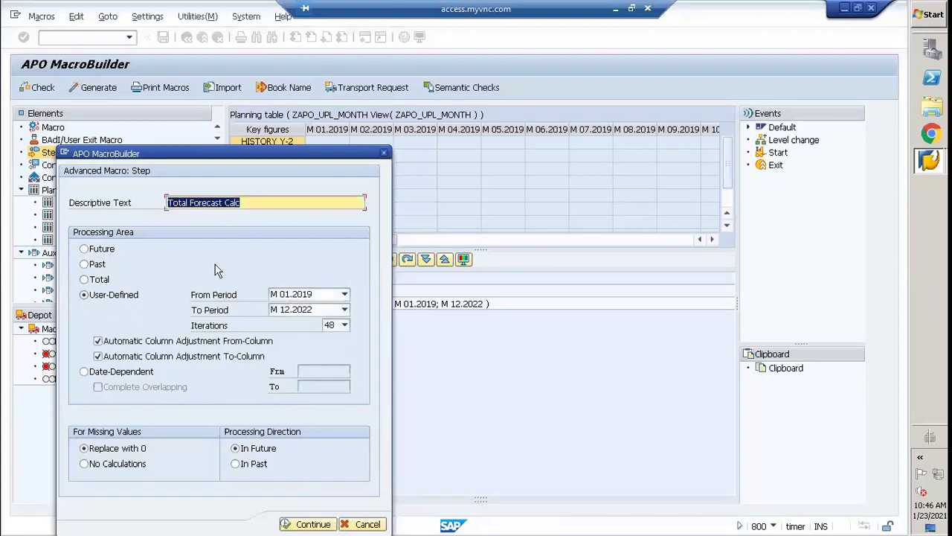
left_click(345, 295)
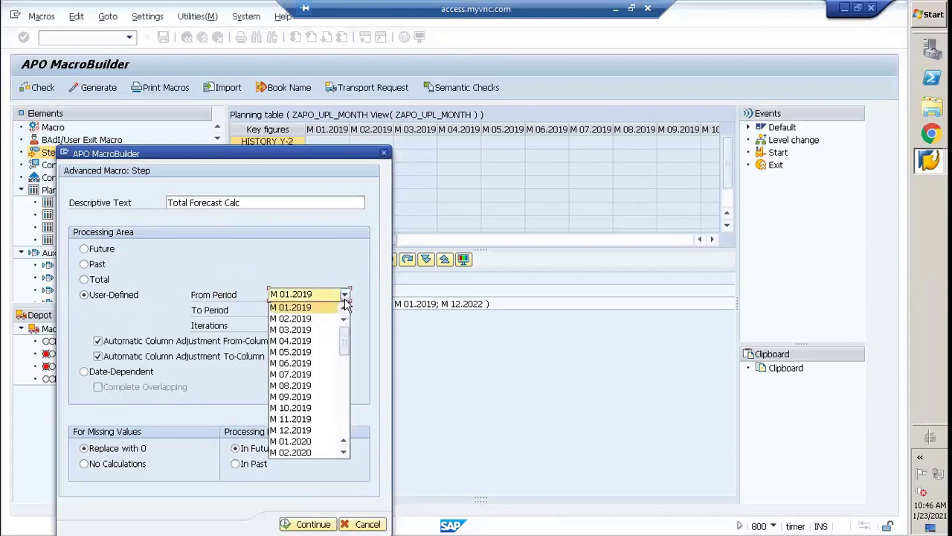
scroll(319, 350, "down", 2)
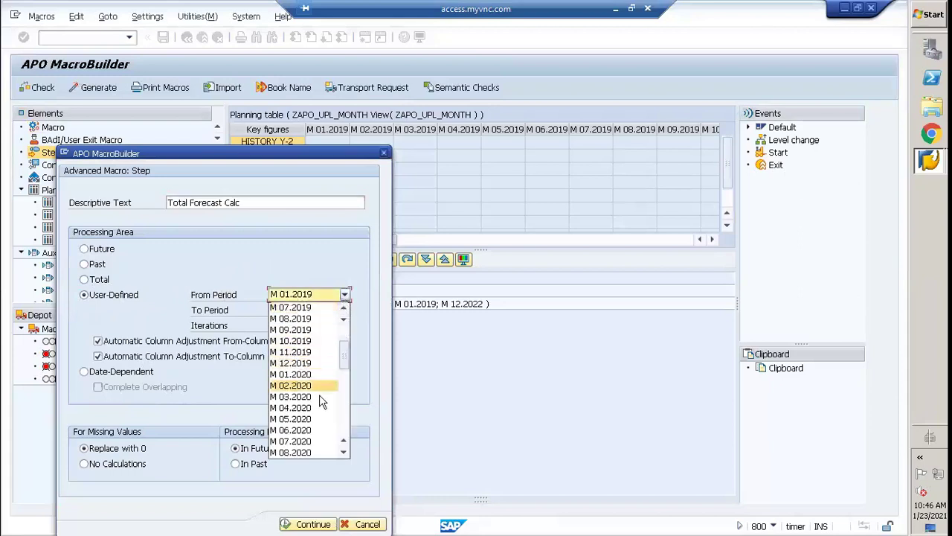
scroll(320, 397, "down", 3)
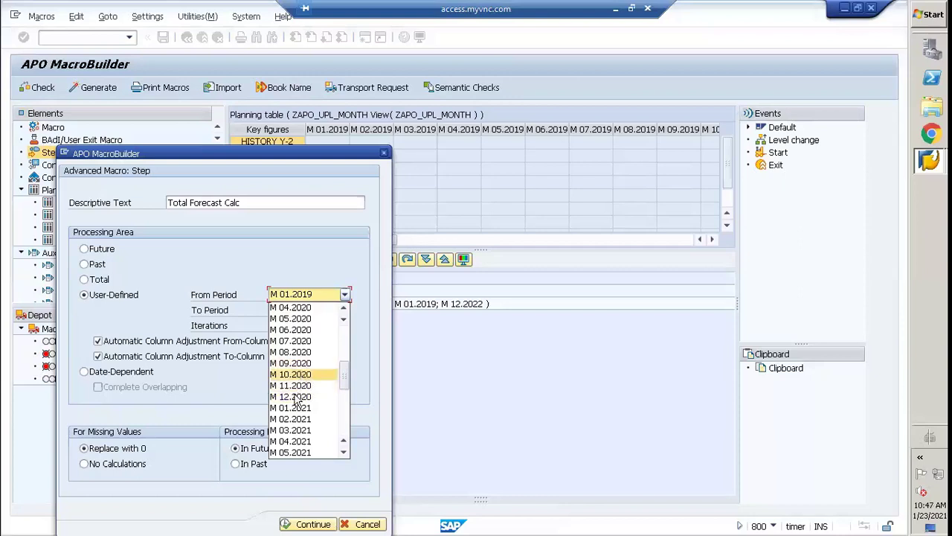
left_click(289, 409)
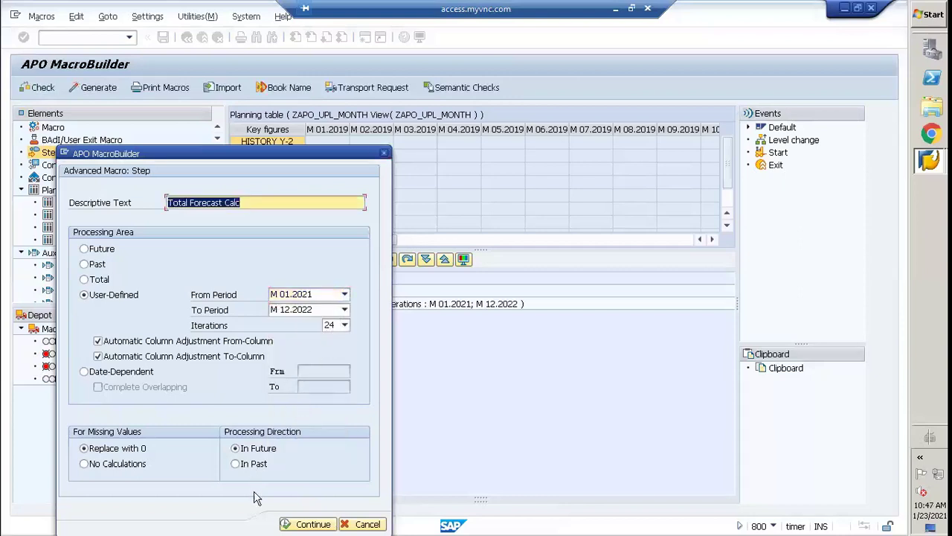
left_click(294, 524)
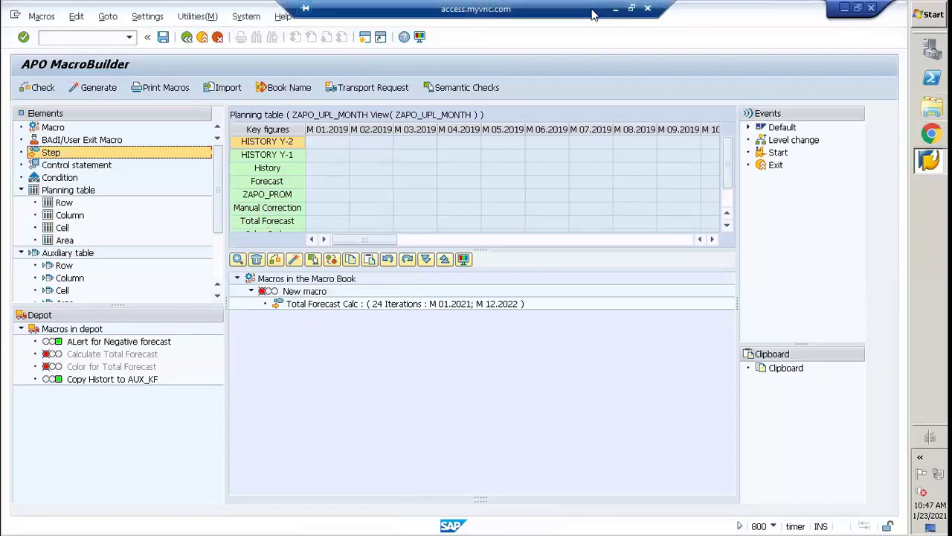
Switch to the local Notepad notes and add the formula Total Forecast = Forecast + Manual Correc + Prom below the macro types.
key("super+d")
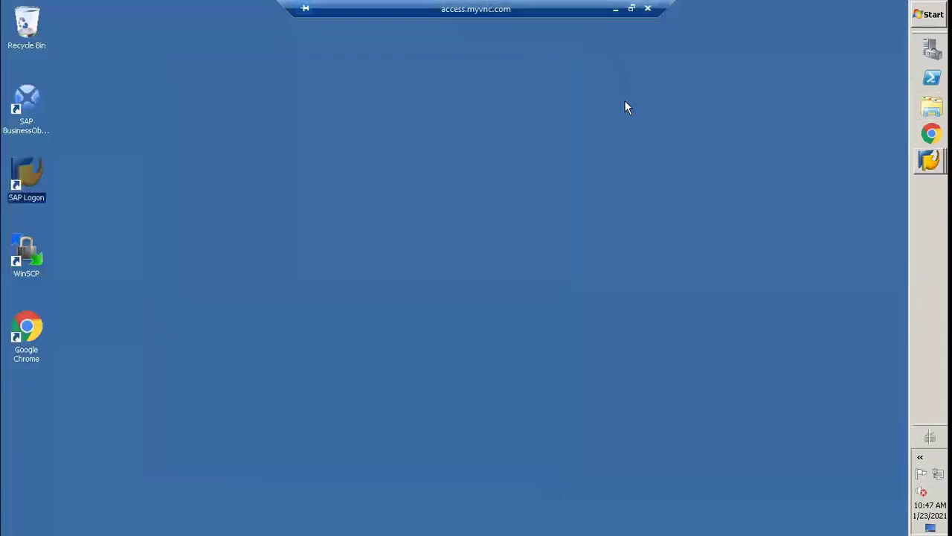
left_click(615, 9)
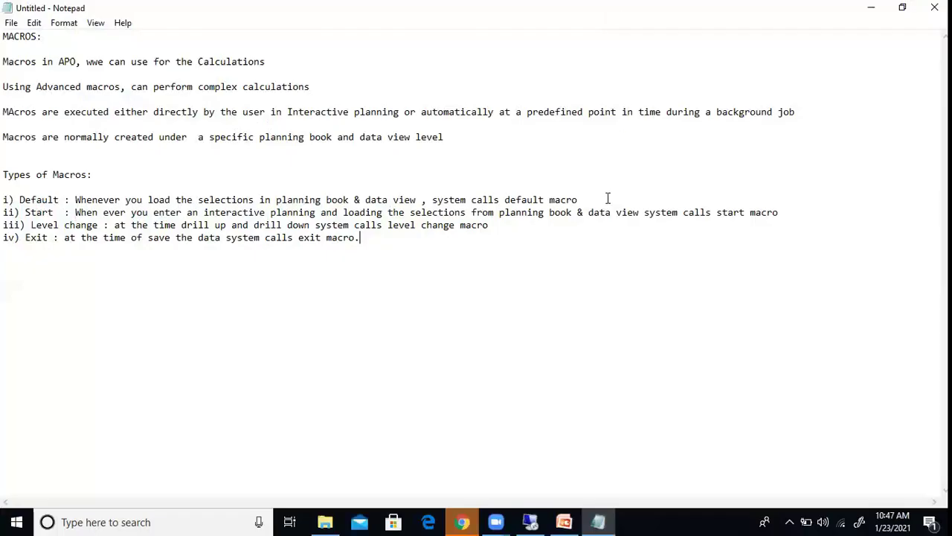
left_click(409, 251)
type("Total Forecast  =  Forecast")
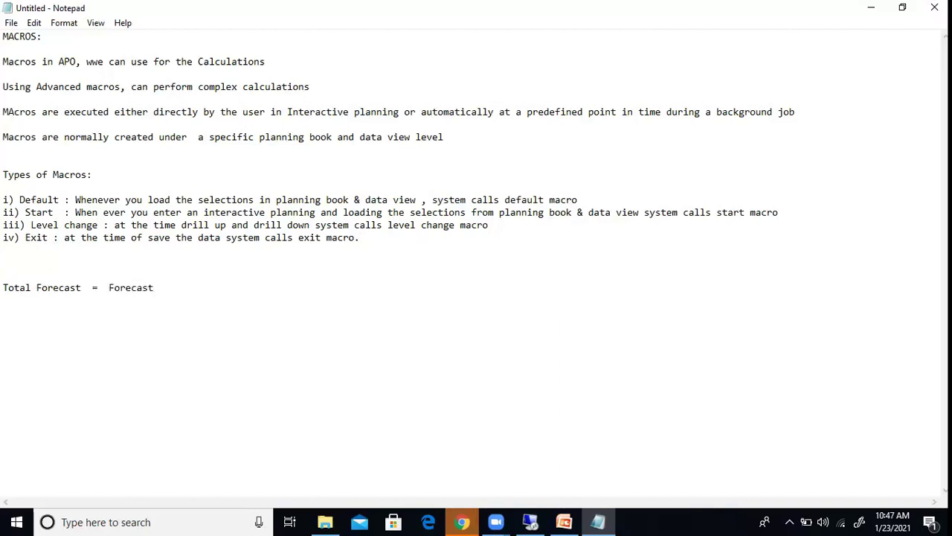
type(" + Manual Correc + Prom")
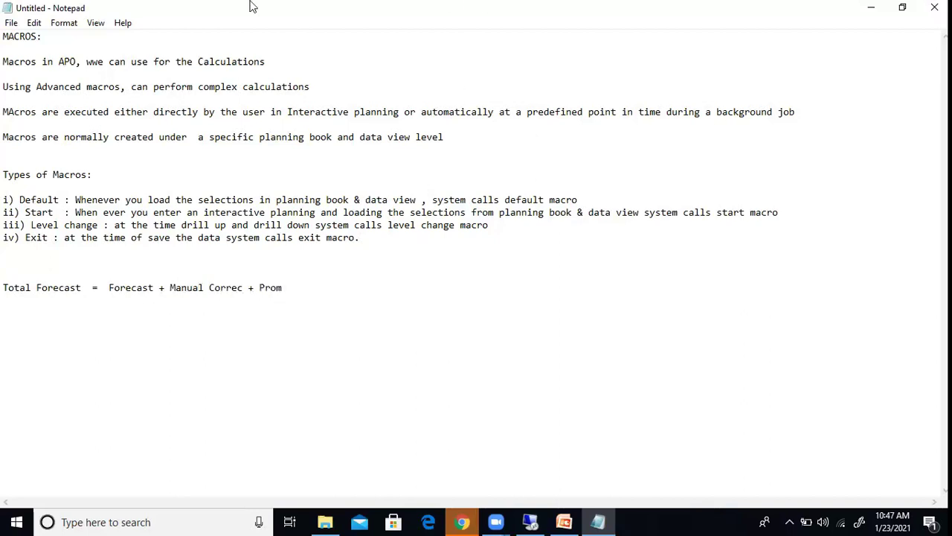
left_click_drag(6, 290, 208, 291)
left_click(256, 289)
double_click(282, 287)
left_click(294, 288)
left_click_drag(293, 288, 7, 293)
left_click(9, 327)
Return to MacroBuilder in the remote session and collapse the auxiliary table elements, leaving the planning table elements expanded.
left_click(530, 522)
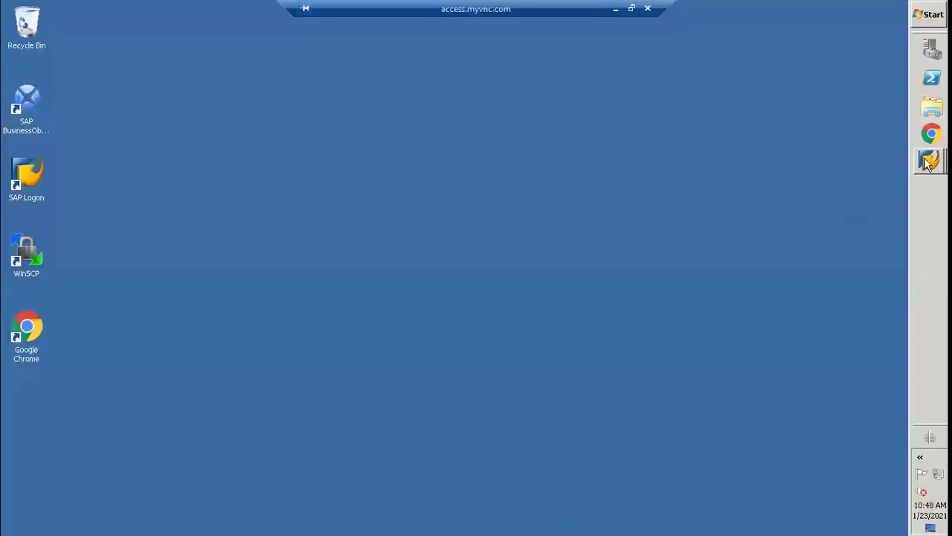
mouse_move(930, 160)
left_click(850, 165)
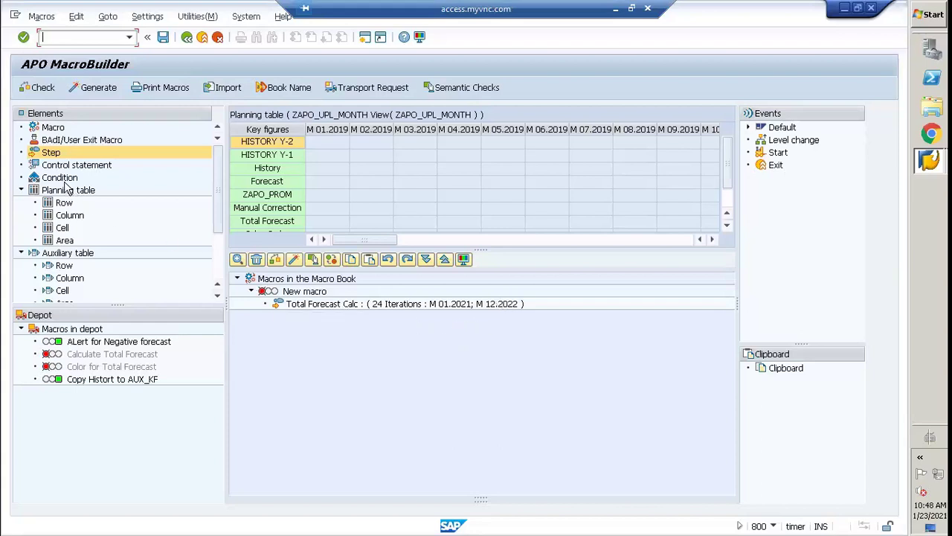
left_click(21, 191)
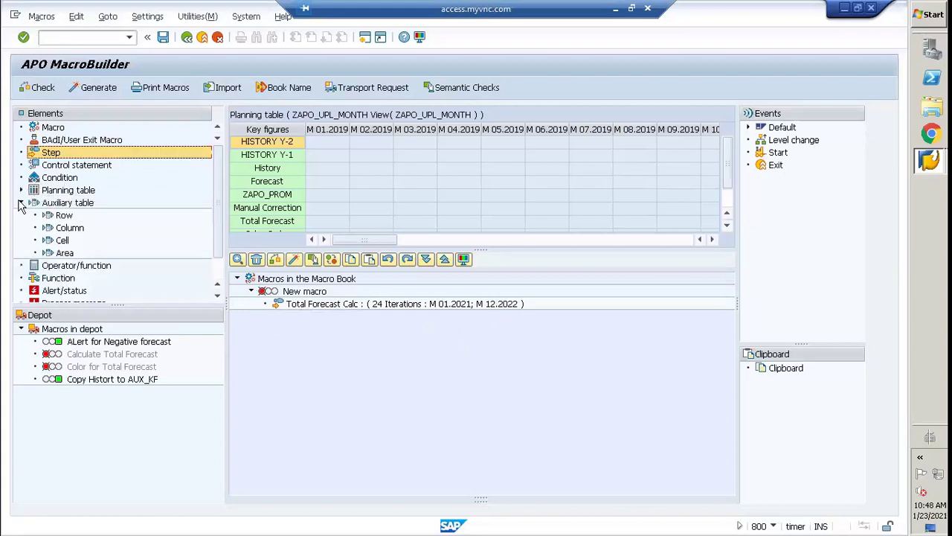
left_click(21, 202)
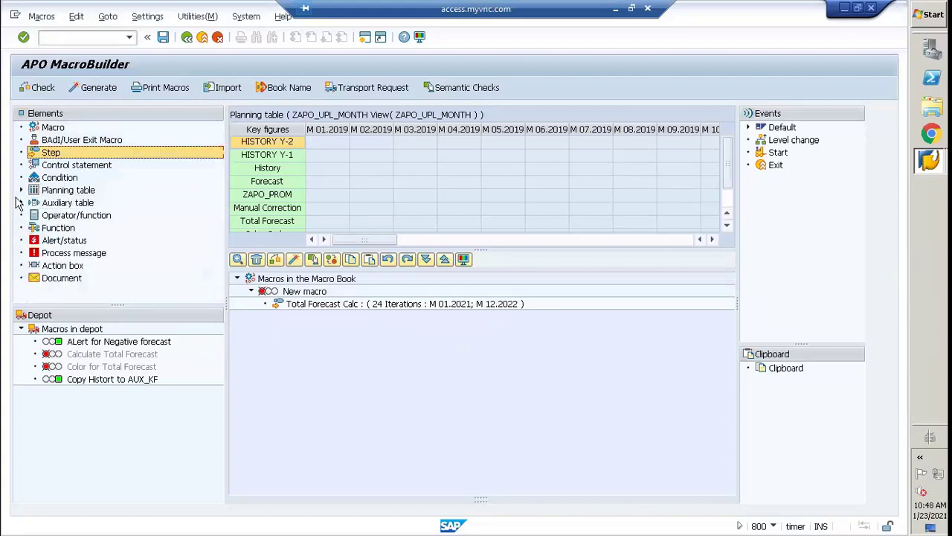
left_click(22, 190)
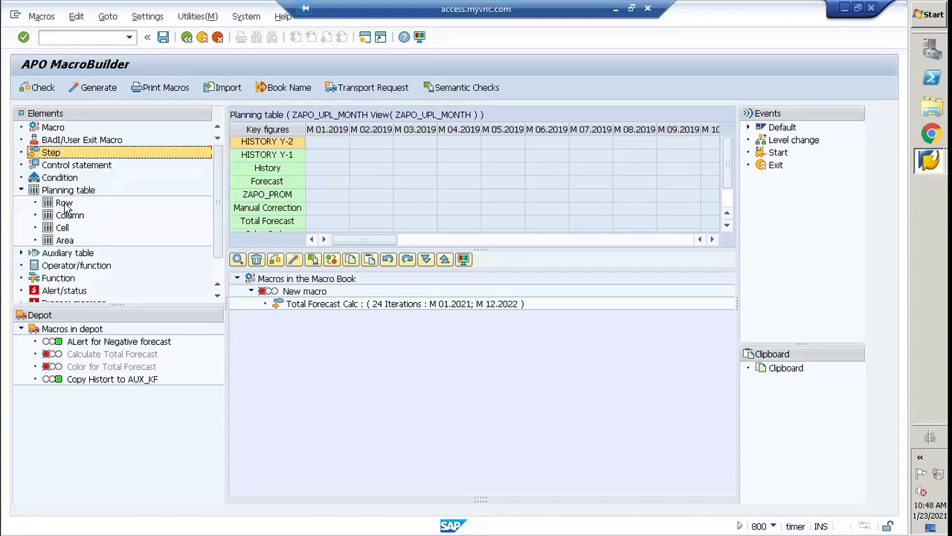
Add a planning table row to the Total Forecast Calc step as its result and assign it to Total Forecast.
left_click_drag(66, 206, 300, 303)
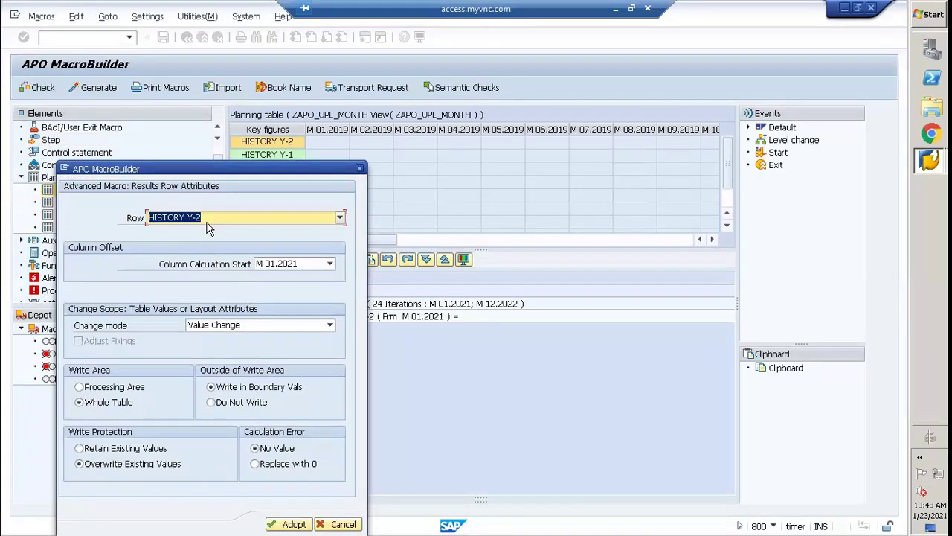
left_click_drag(277, 164, 678, 222)
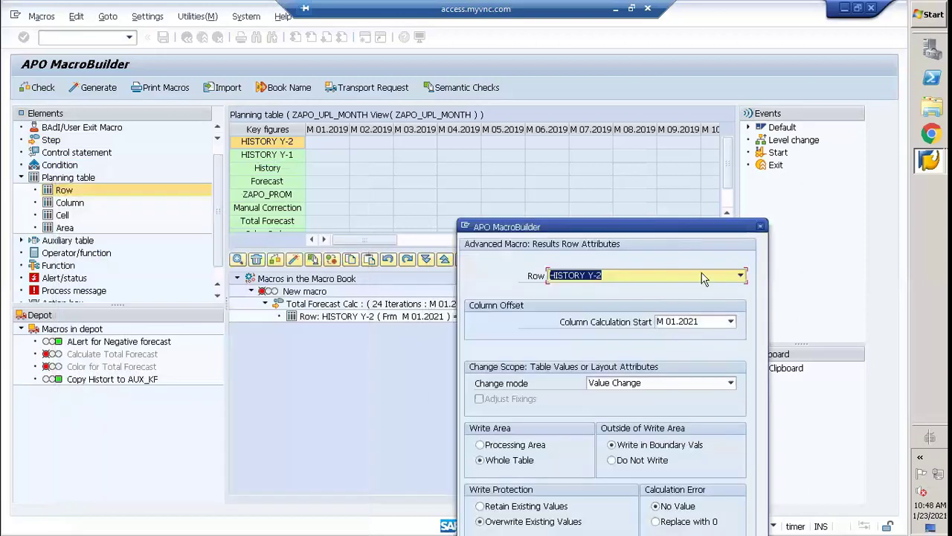
left_click(744, 276)
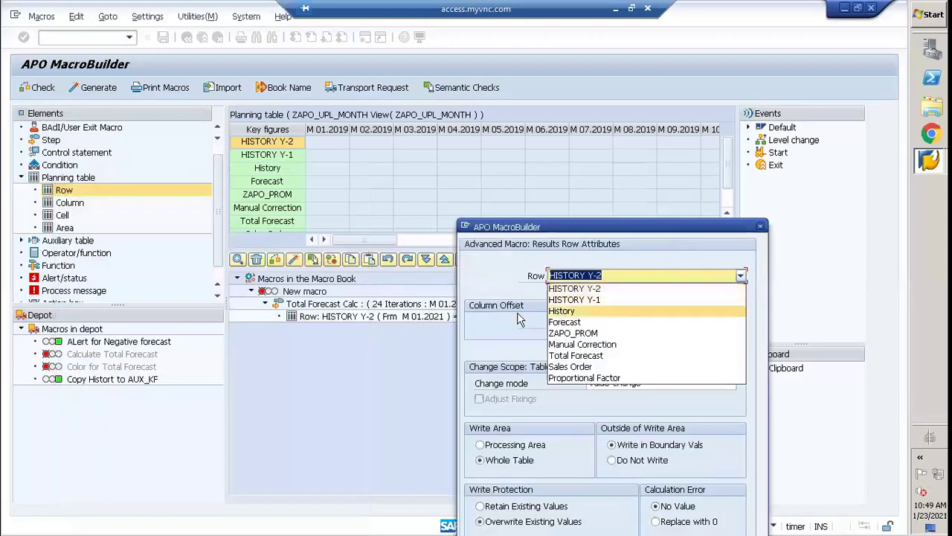
left_click(574, 357)
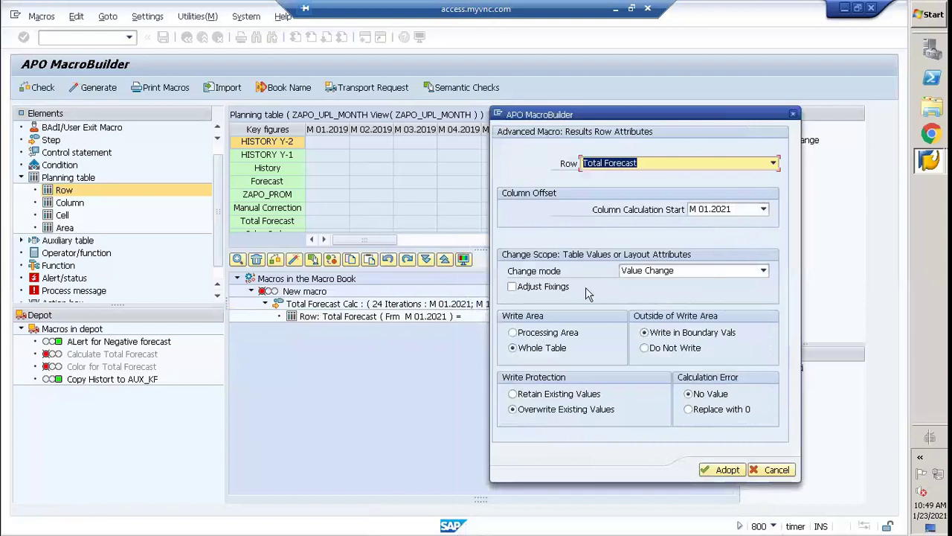
Review the change mode options, keep Value Change, and adopt the attributes of the Total Forecast result row.
left_click(764, 273)
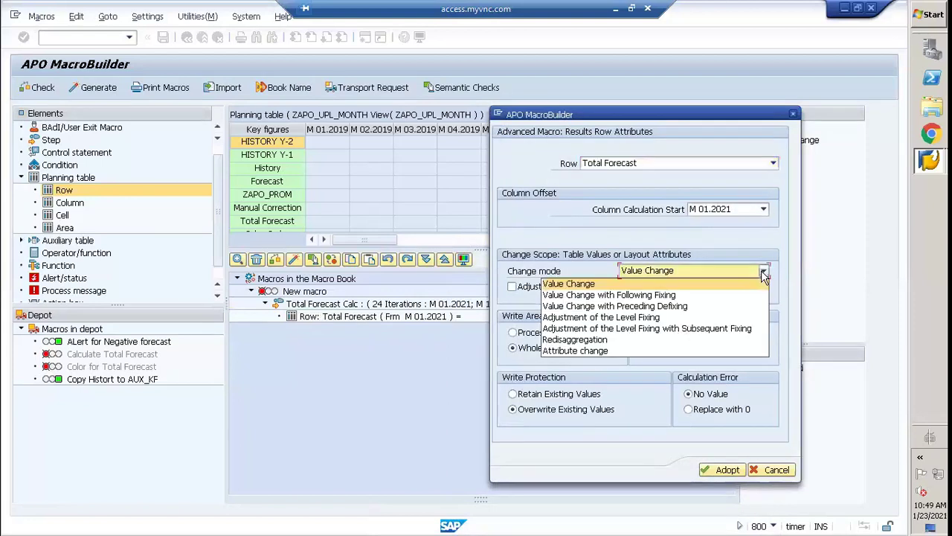
left_click(763, 274)
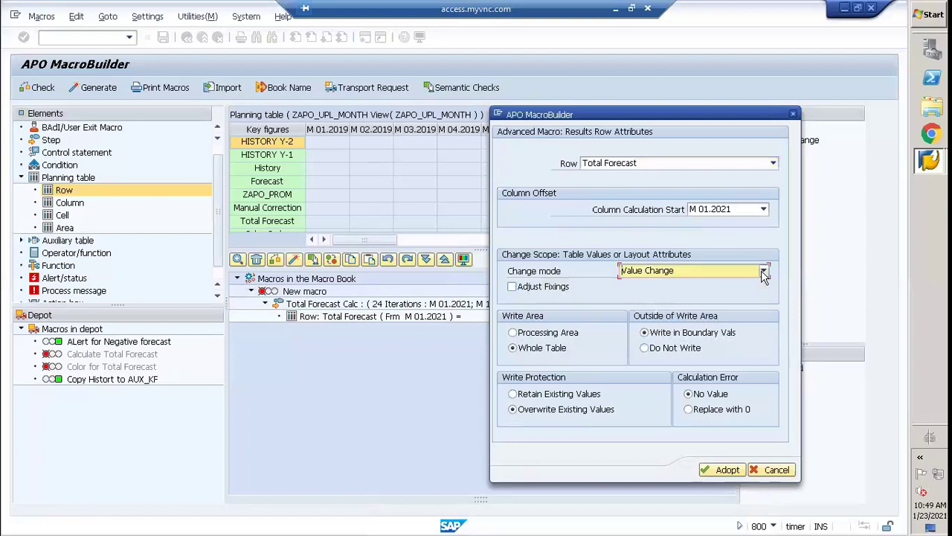
left_click(763, 274)
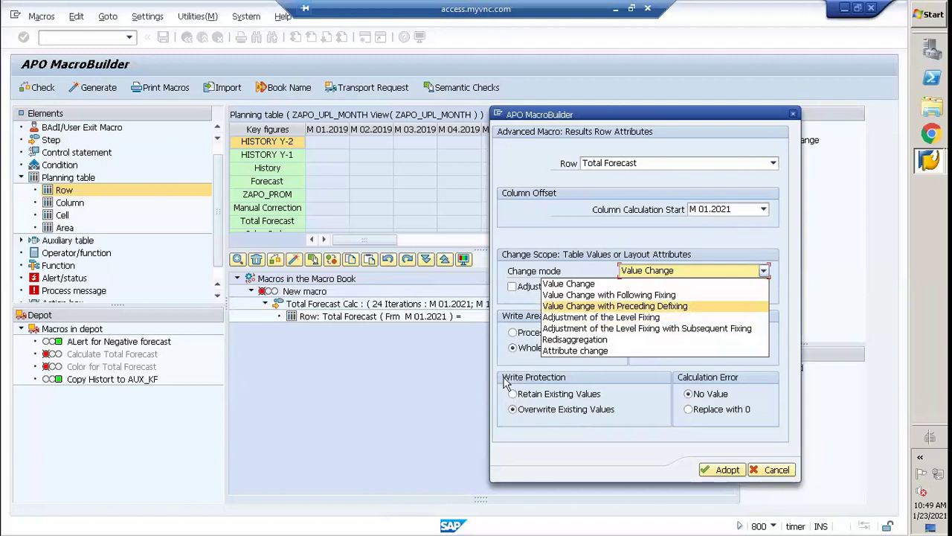
left_click(571, 283)
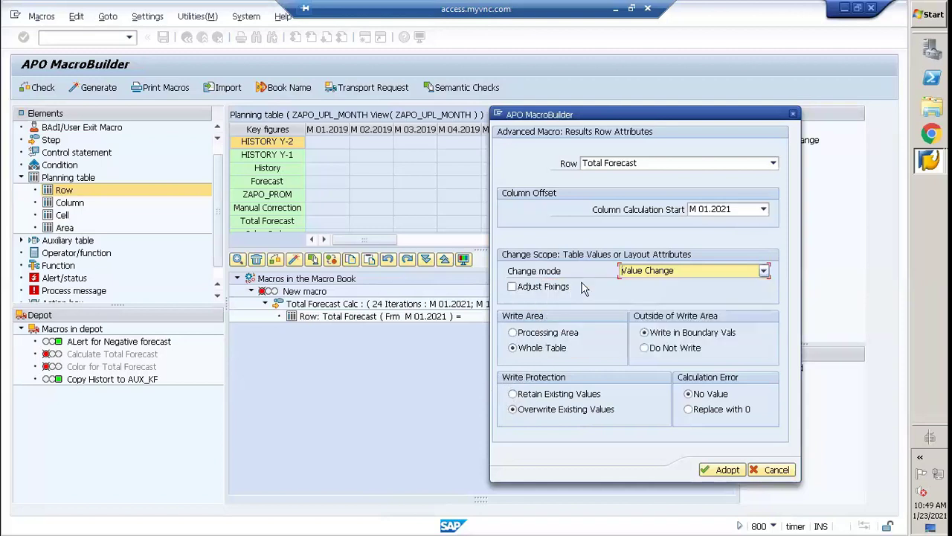
left_click(720, 470)
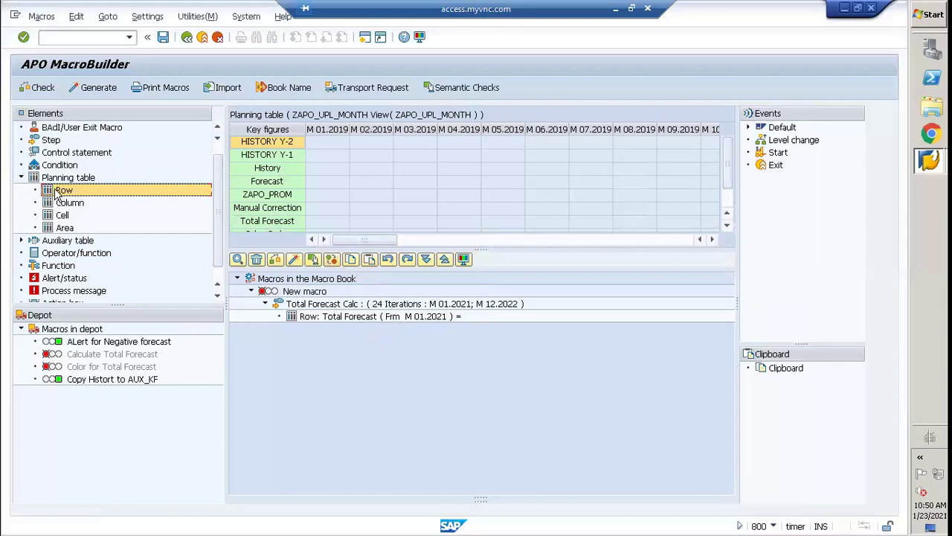
left_click_drag(57, 195, 351, 328)
left_click(394, 344)
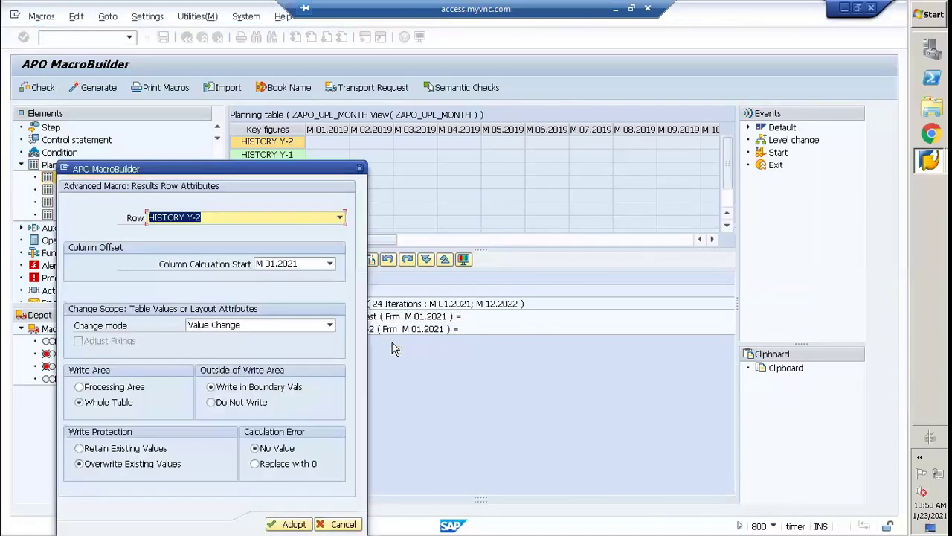
left_click(359, 168)
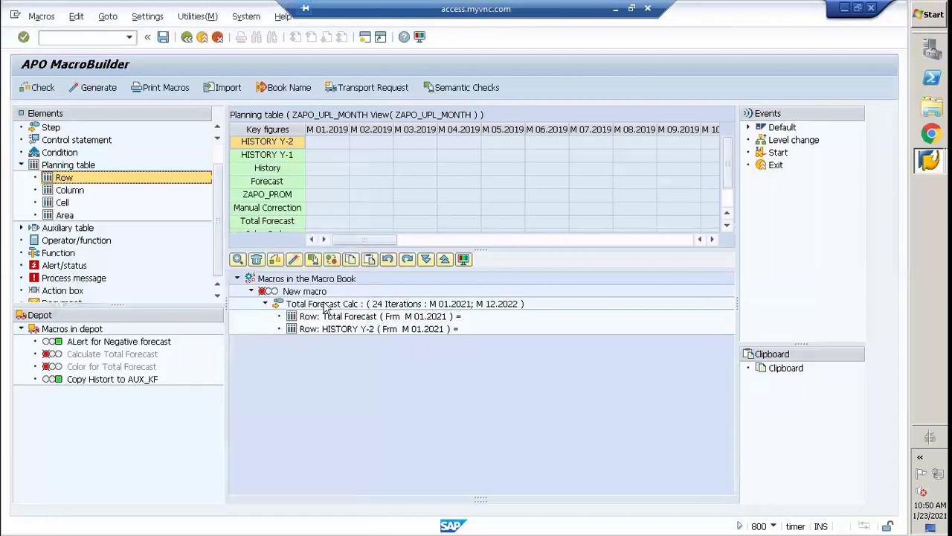
left_click(328, 331)
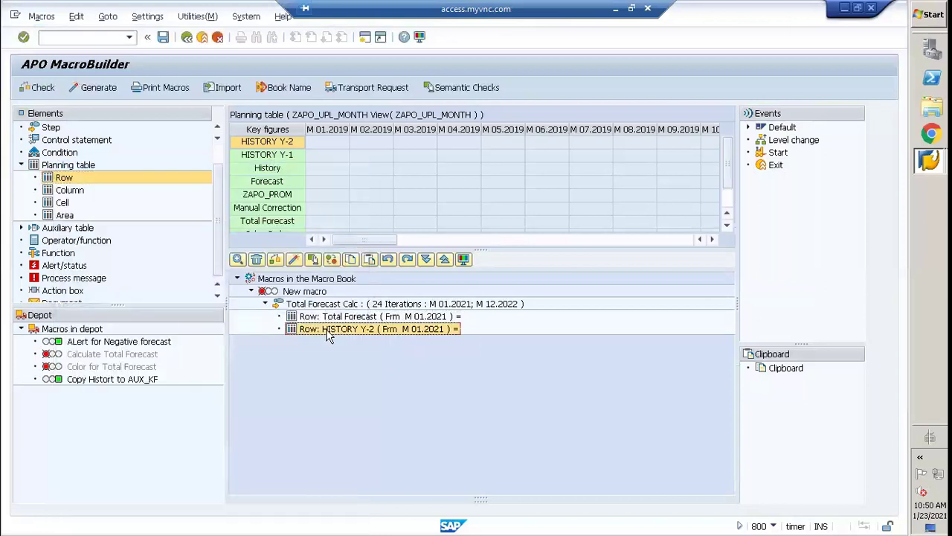
right_click(329, 334)
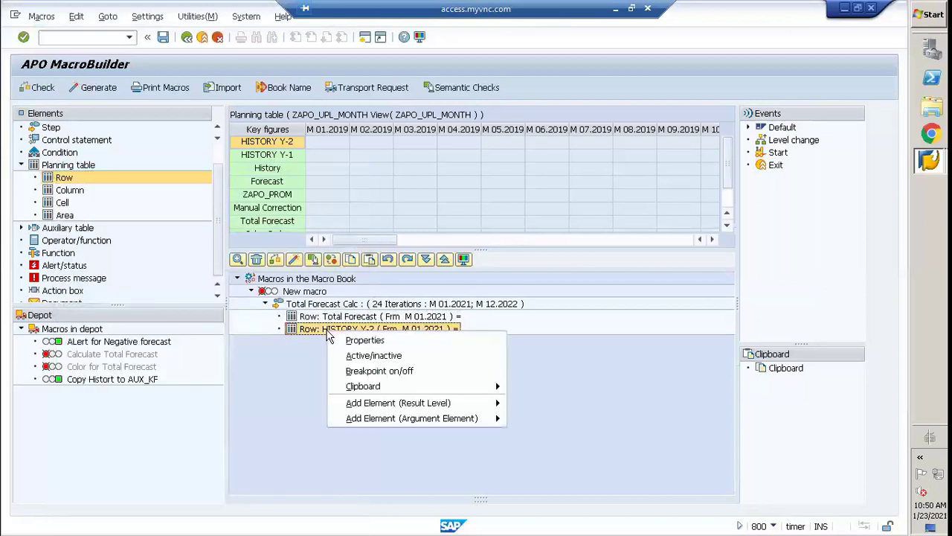
left_click(287, 364)
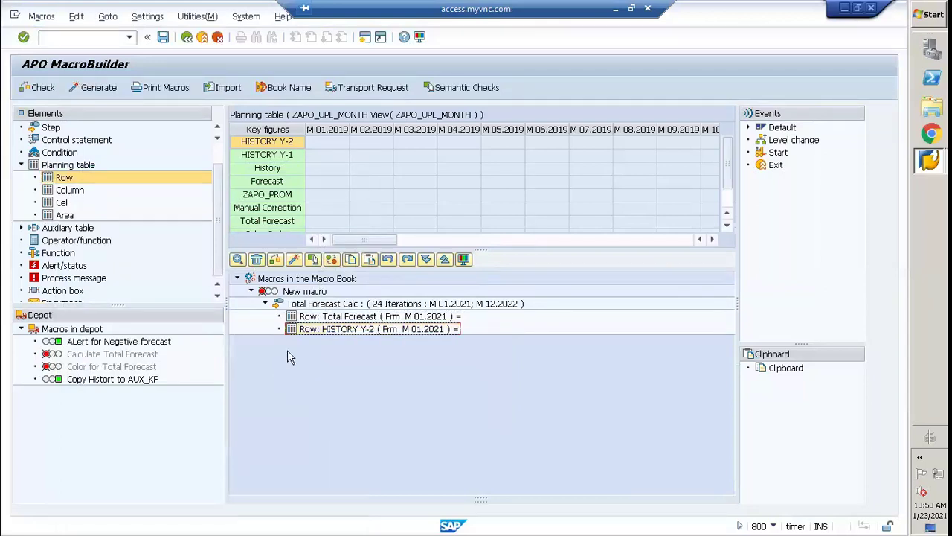
left_click(306, 332)
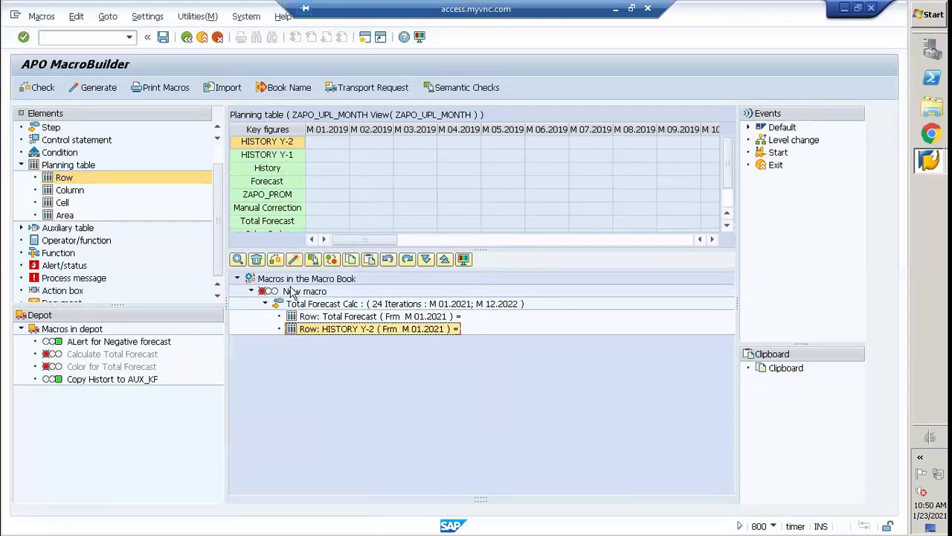
left_click(258, 261)
Add a planning table row below the Total Forecast result row as its argument and assign it to Forecast.
left_click(64, 180)
left_click_drag(152, 242, 345, 327)
left_click(364, 357)
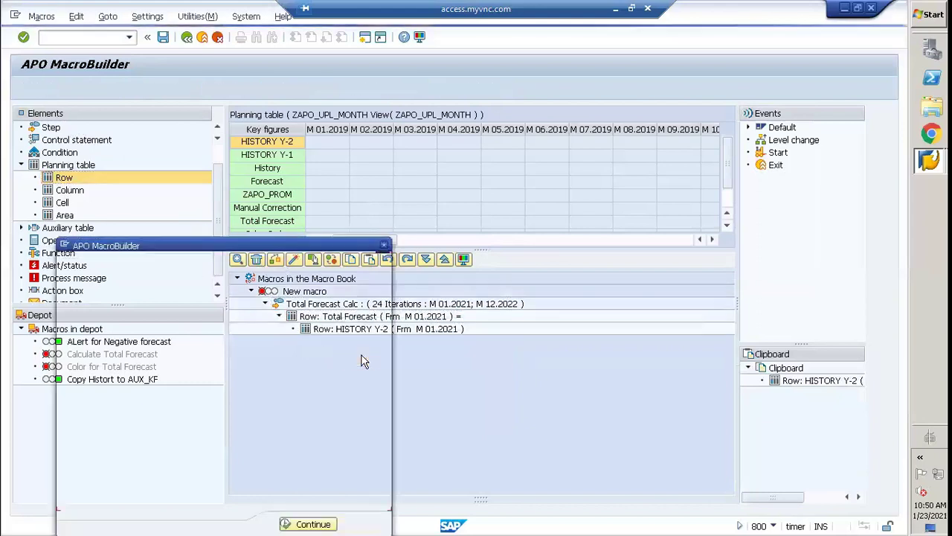
left_click(359, 294)
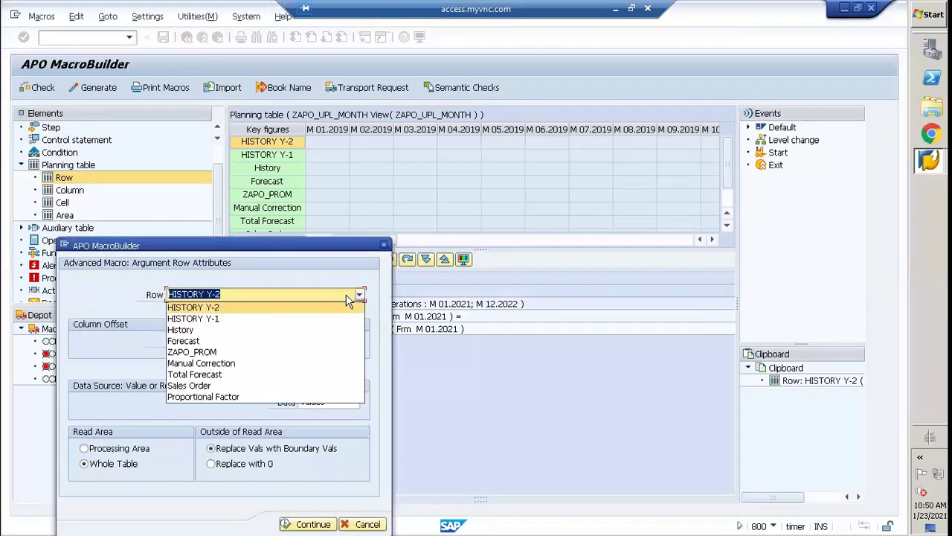
left_click(180, 342)
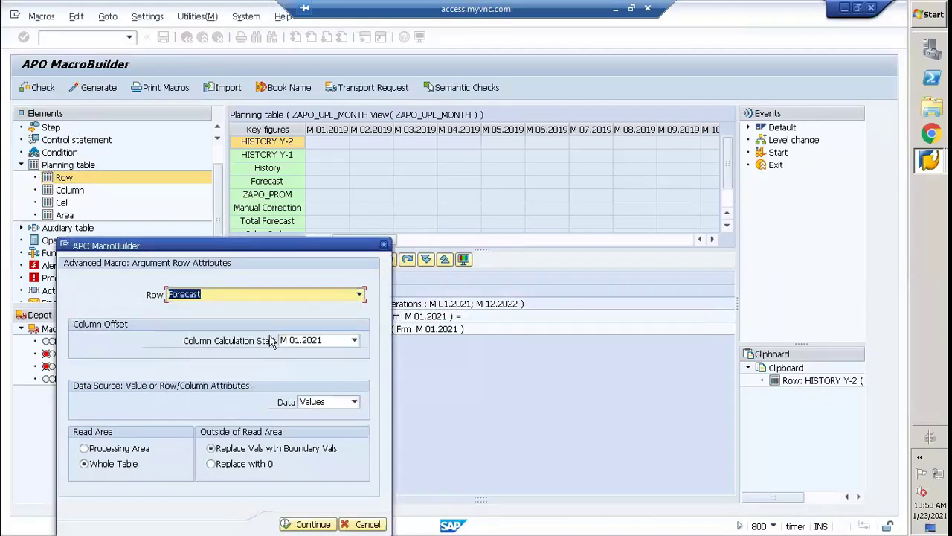
left_click(305, 525)
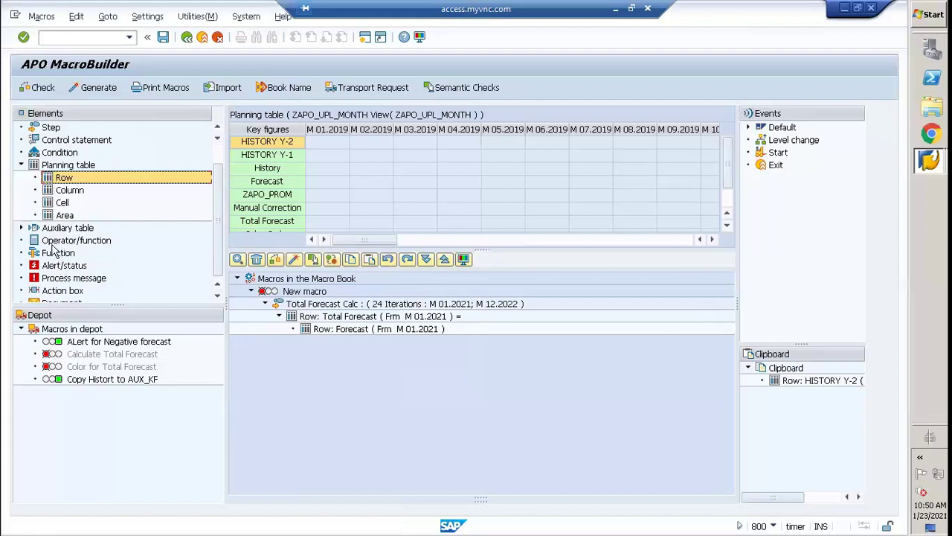
Append a + operator after the Forecast argument, followed by a planning table row assigned to ZAPO_PROM.
left_click_drag(51, 245, 311, 334)
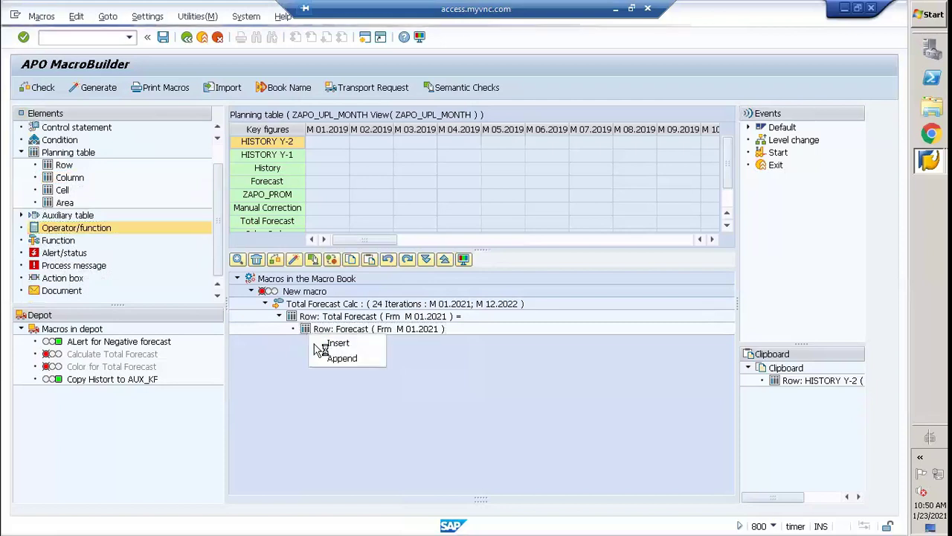
left_click(332, 360)
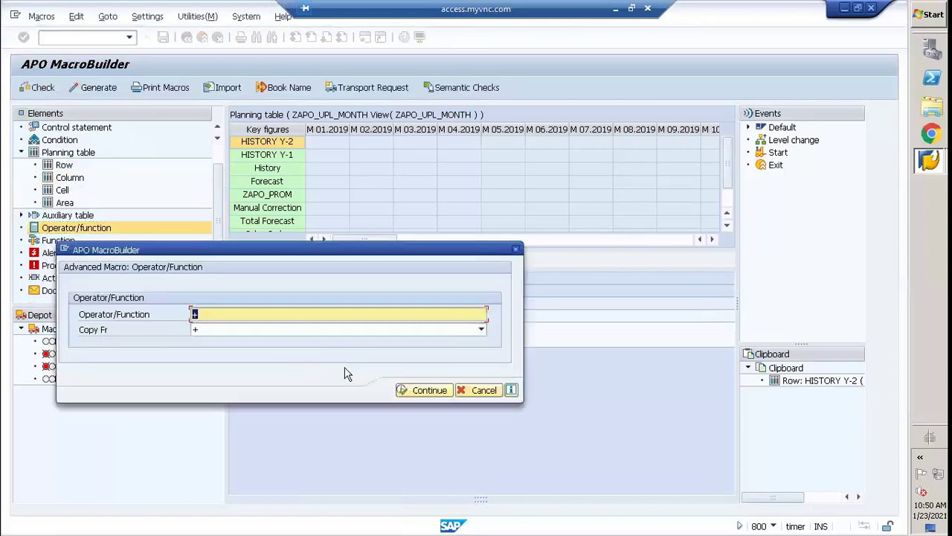
left_click(408, 393)
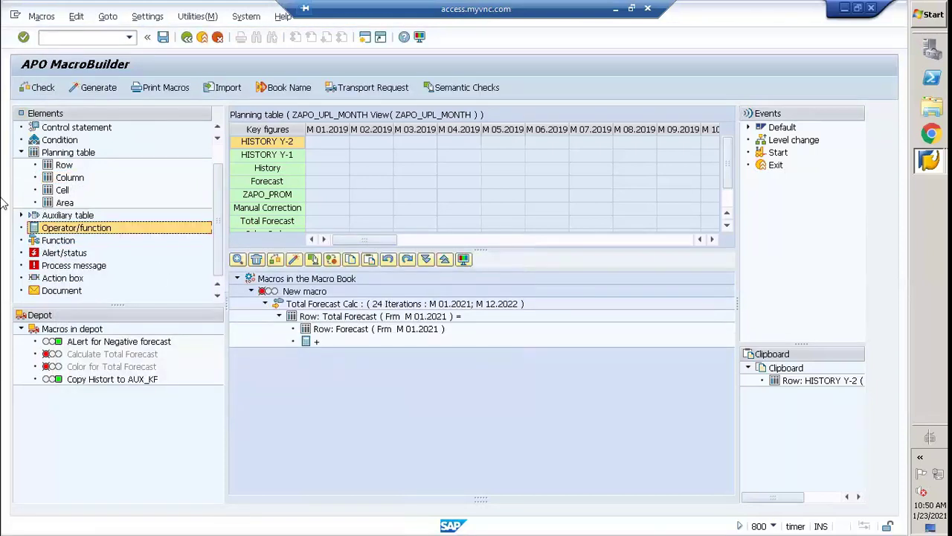
left_click_drag(62, 166, 301, 347)
left_click(316, 365)
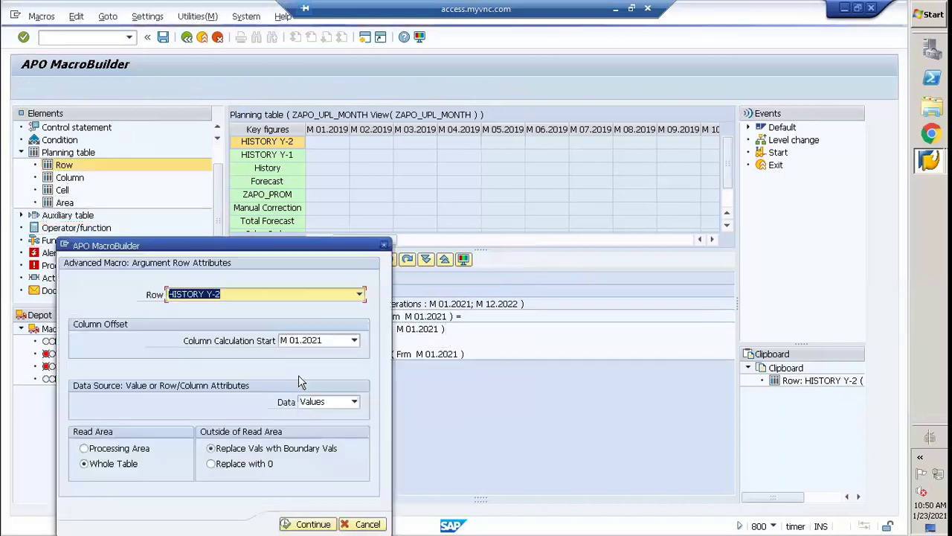
left_click(360, 294)
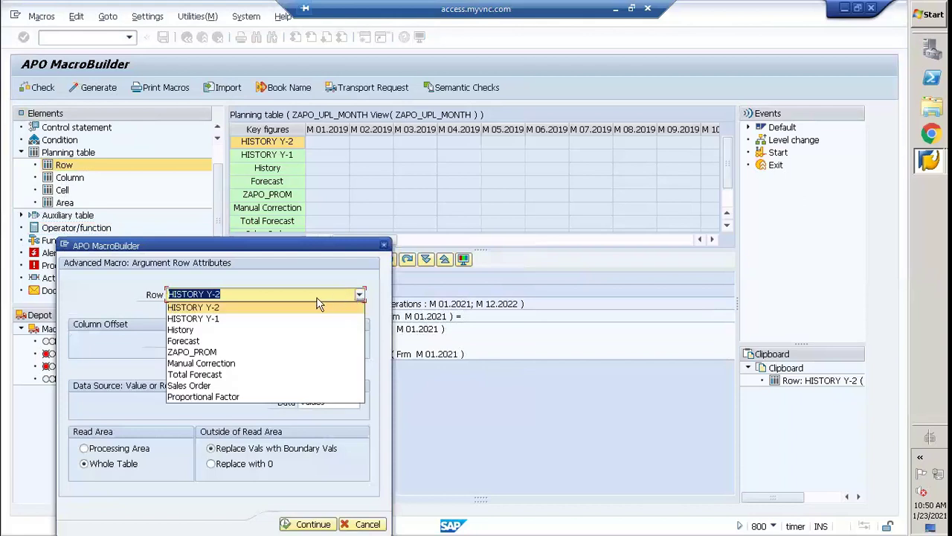
left_click(202, 354)
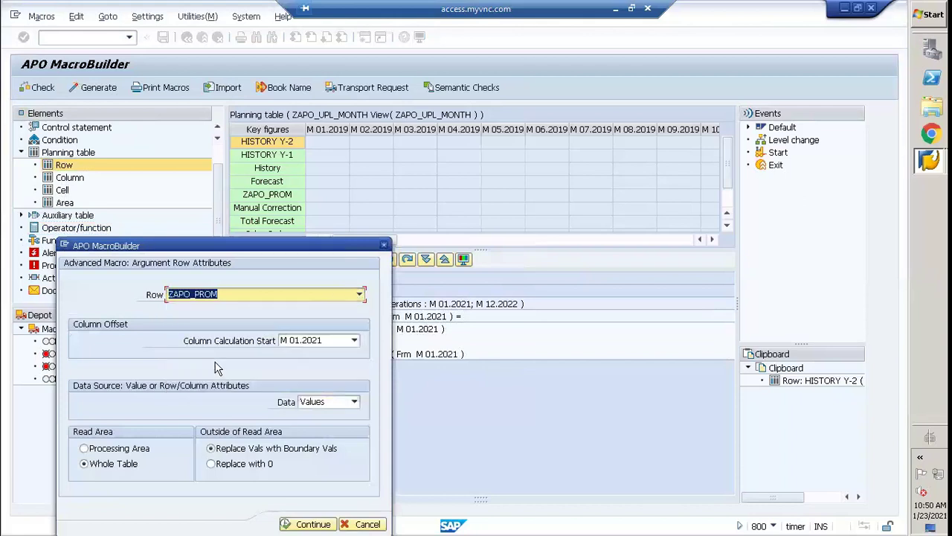
left_click(310, 525)
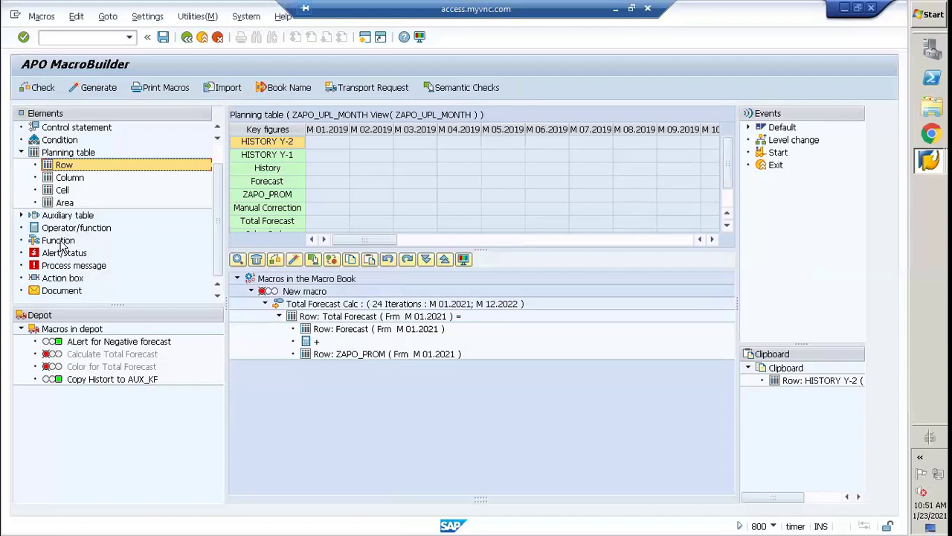
Append another + operator after the ZAPO_PROM row, followed by a planning table row assigned to Manual Correction.
left_click_drag(56, 231, 305, 360)
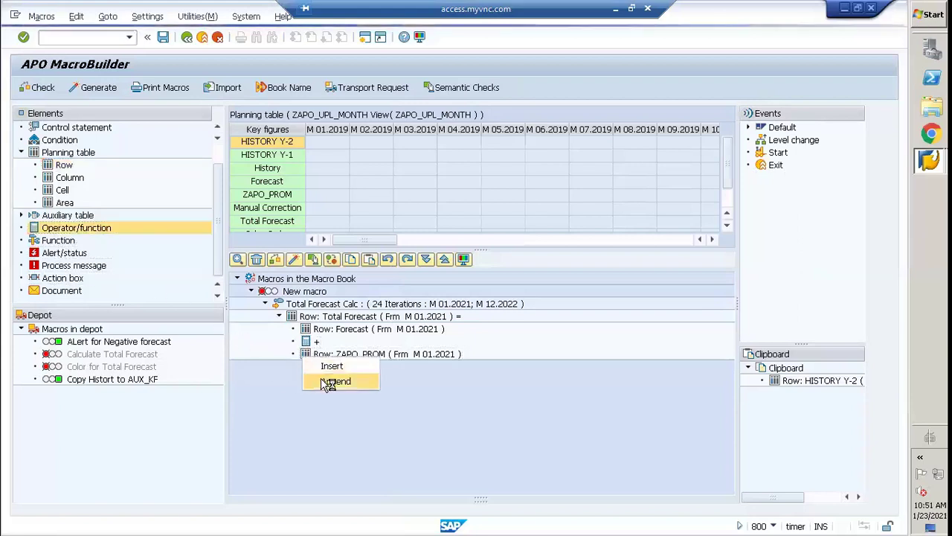
left_click(332, 382)
left_click(409, 391)
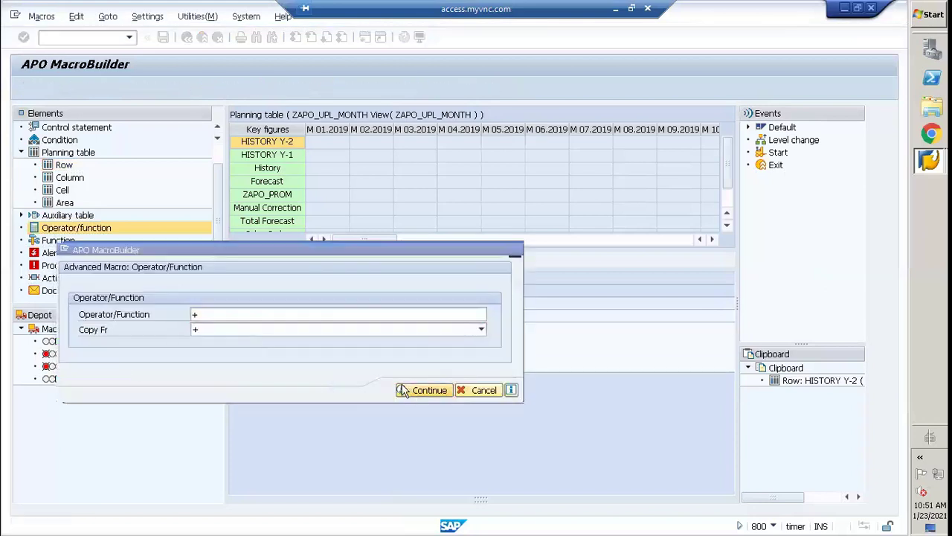
left_click_drag(62, 170, 307, 366)
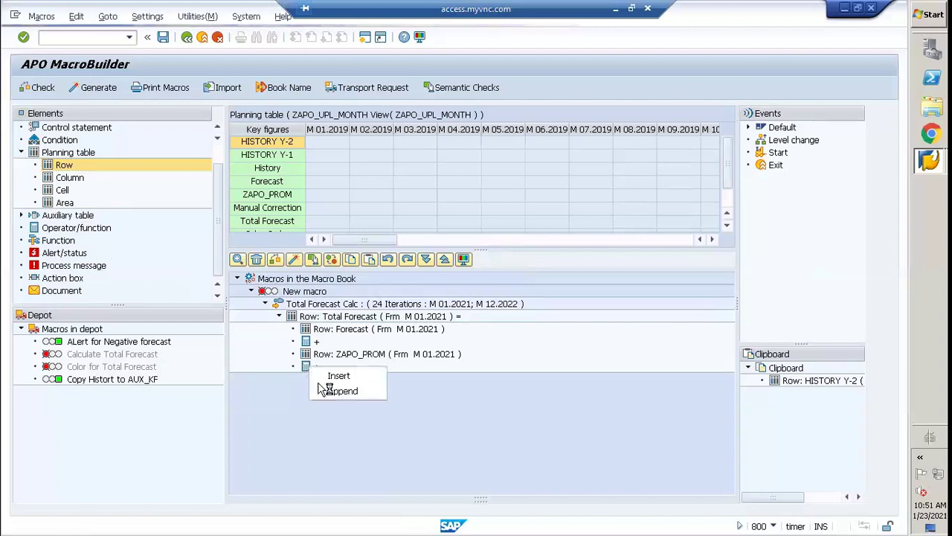
left_click(323, 391)
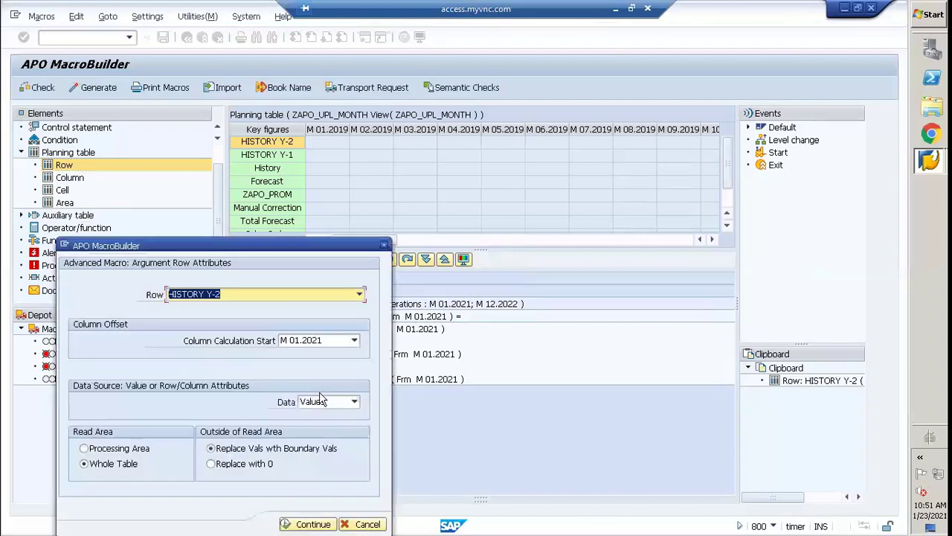
left_click(358, 295)
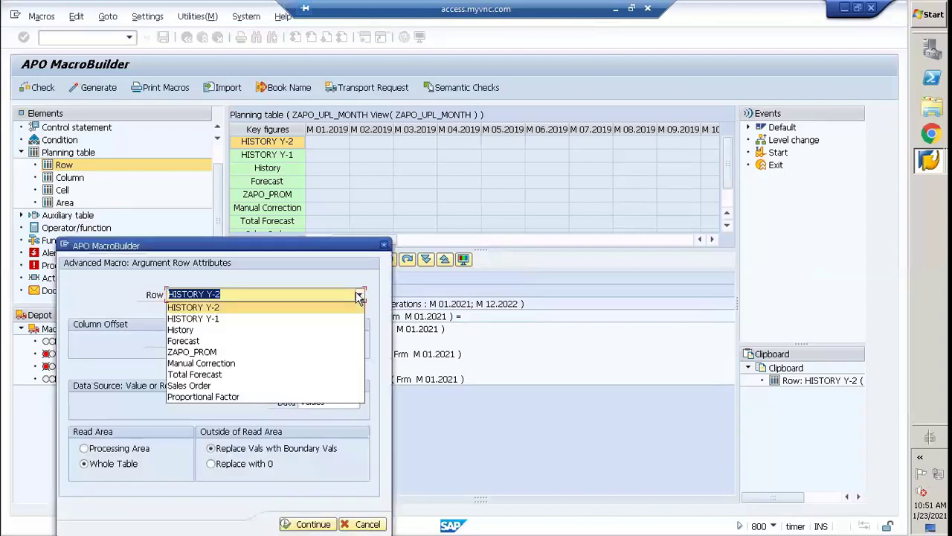
left_click(214, 364)
left_click(306, 524)
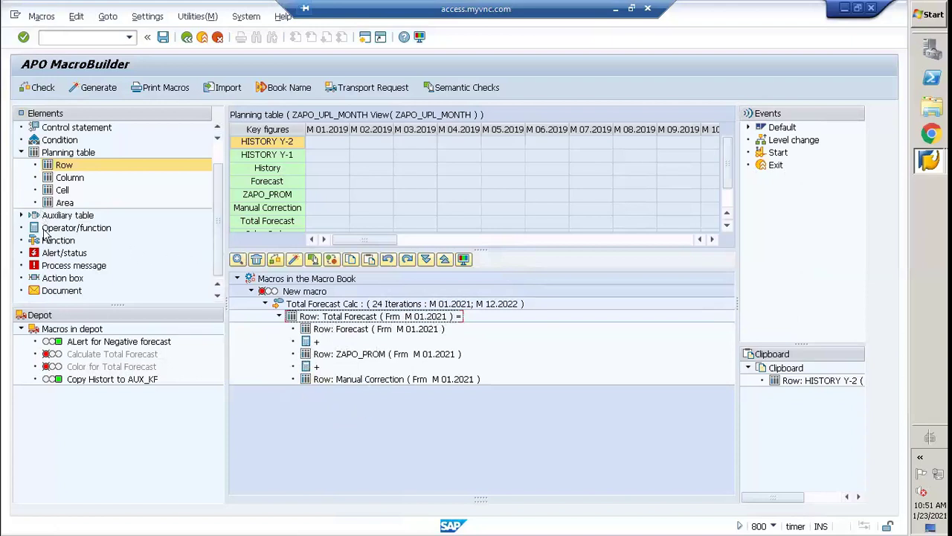
left_click_drag(46, 230, 311, 386)
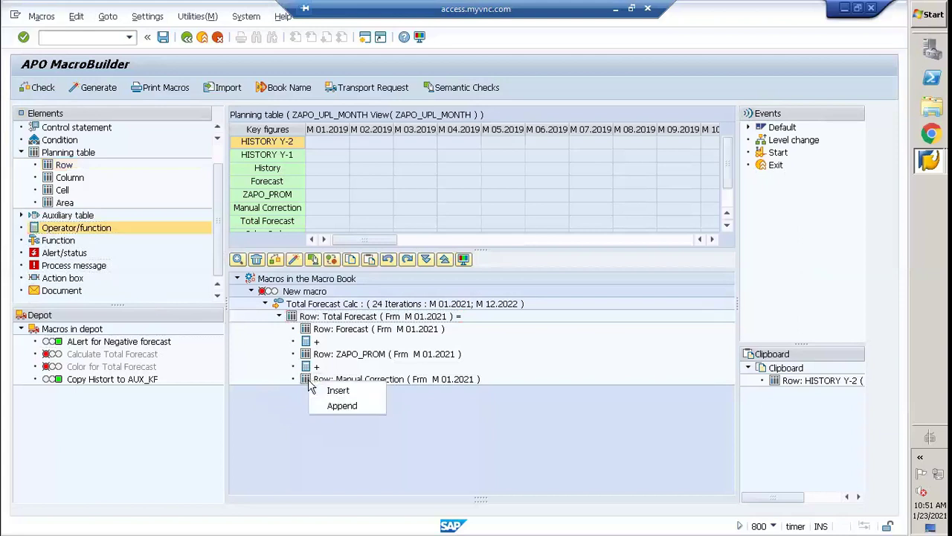
left_click(330, 411)
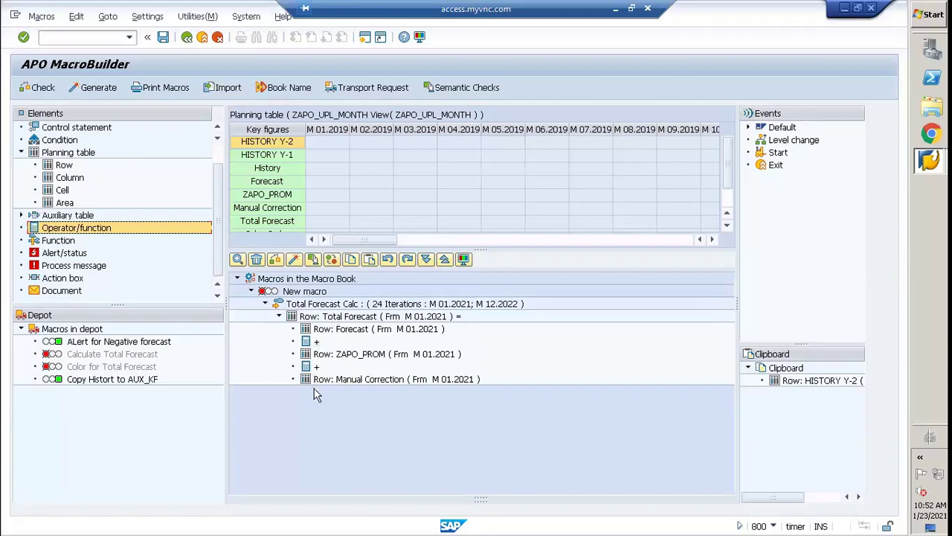
left_click(315, 414)
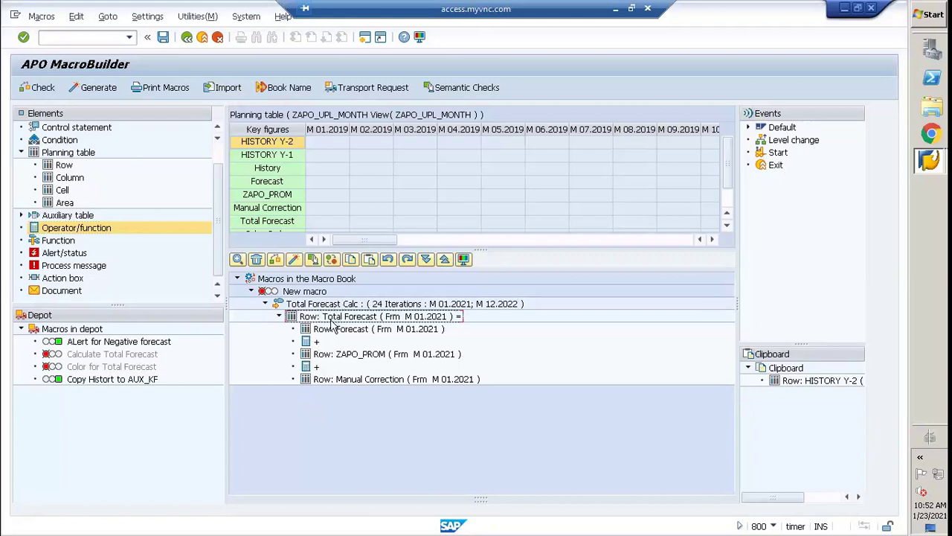
Collapse the Total Forecast Calc step, select the new macro and generate it.
left_click(280, 316)
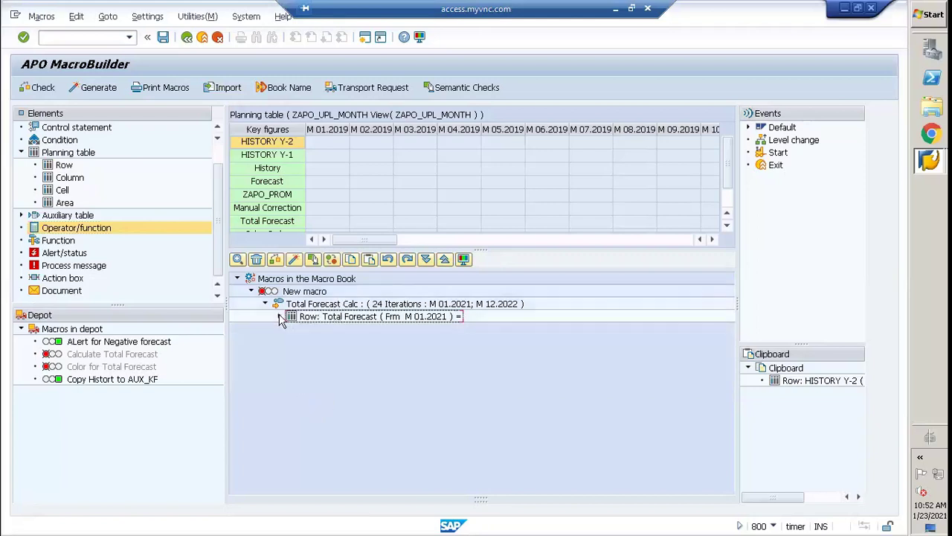
left_click(266, 305)
left_click_drag(270, 303, 273, 305)
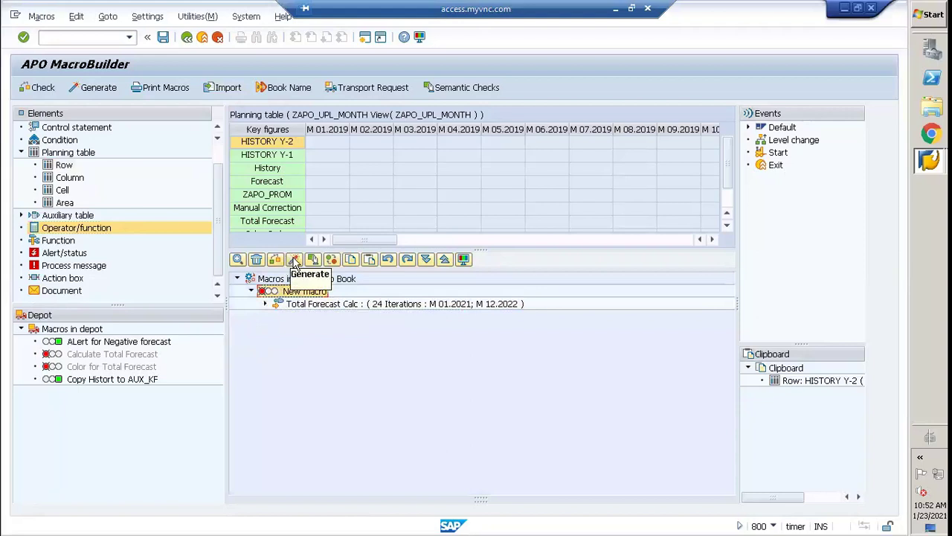
left_click(294, 261)
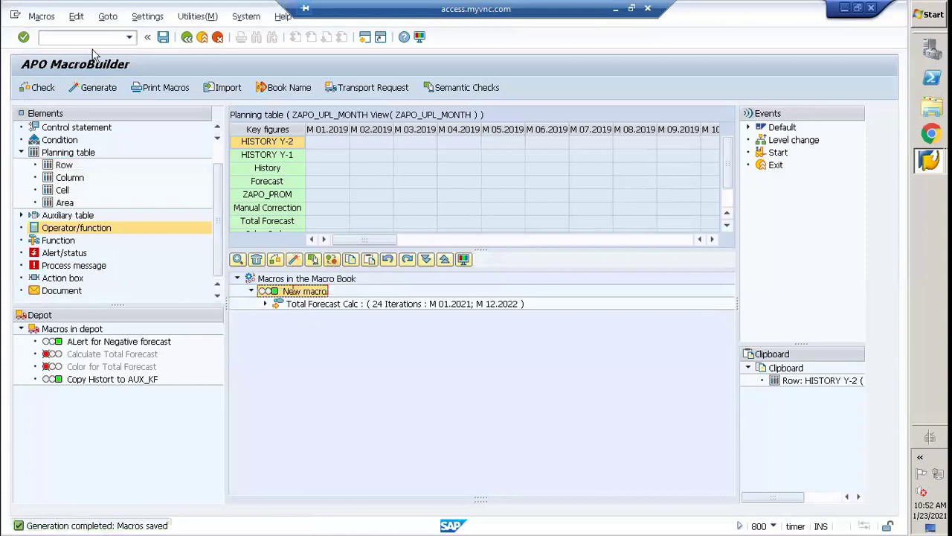
Save the macro book for ZAPO_UPL_MONTH and go back to the Macro Workbench.
left_click(163, 39)
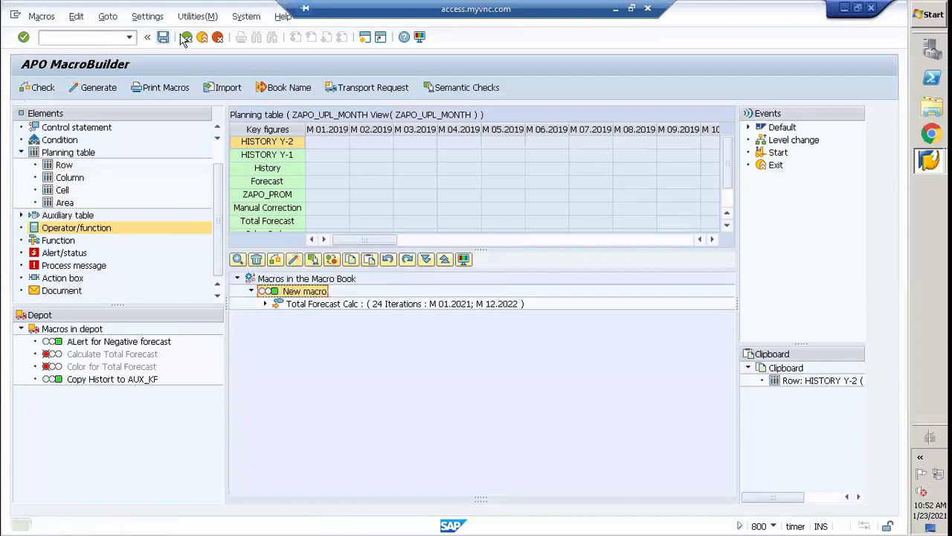
left_click(187, 37)
left_click(184, 285)
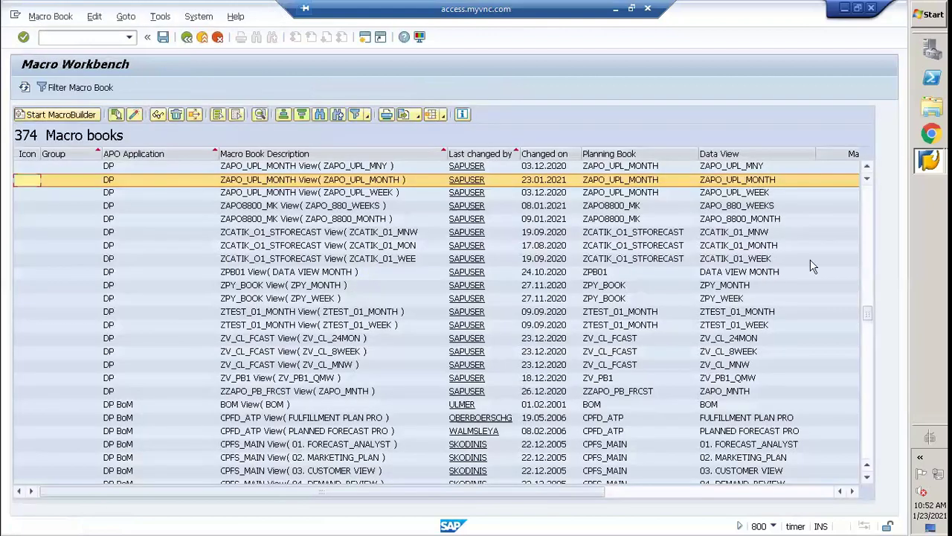
Switch to the SAP Easy Access session and run transaction /n/sapapo/sdp94 to open the planning book.
left_click(932, 162)
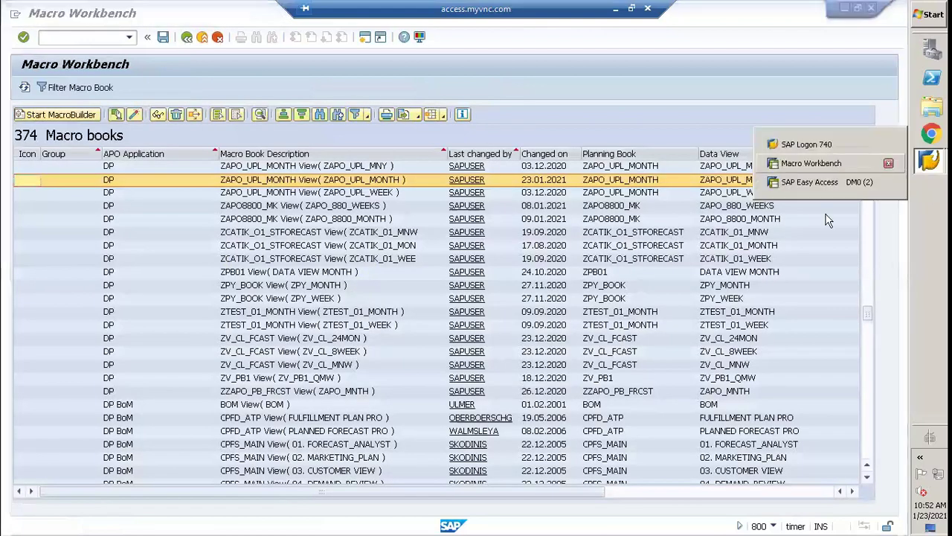
left_click(884, 183)
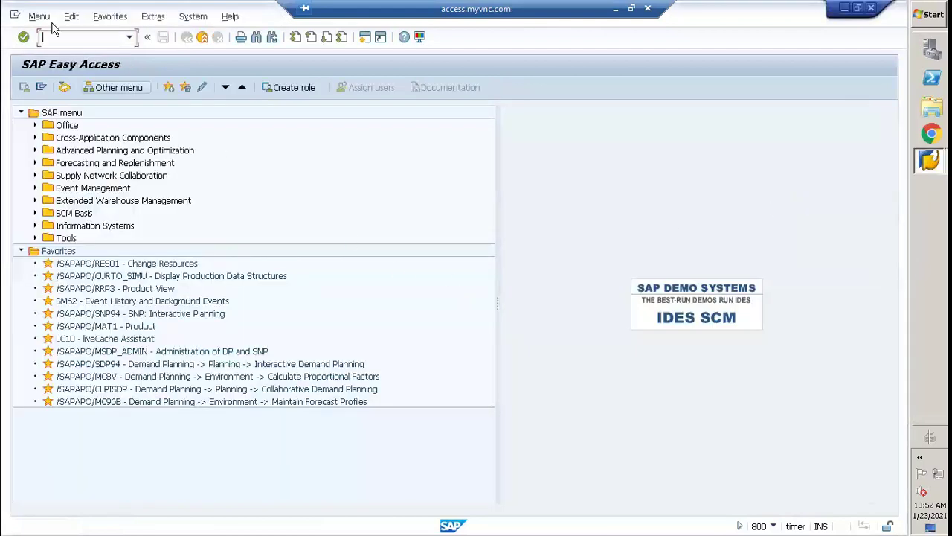
key("Down")
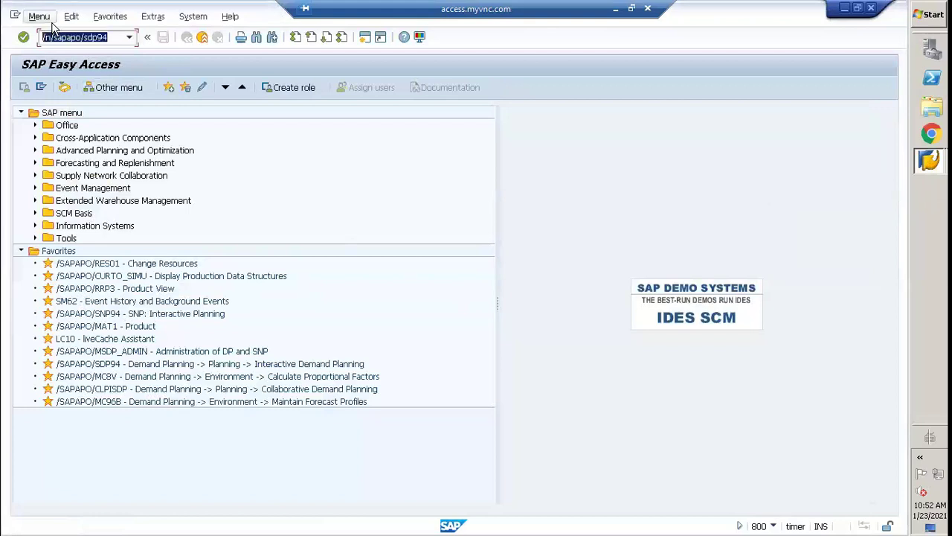
key("Return")
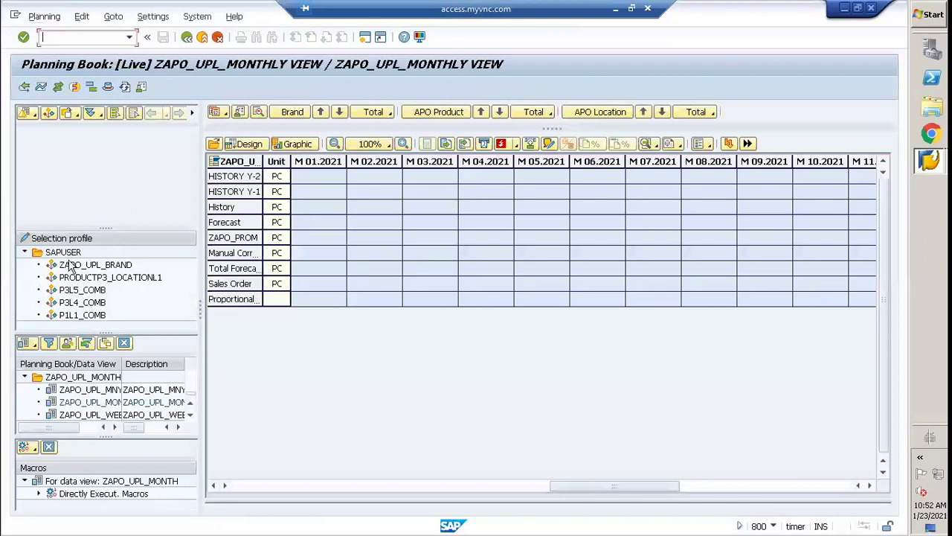
Load the planning data for the ZAPO_UPL_BRAND selection profile and dismiss the unit conversion message.
double_click(69, 265)
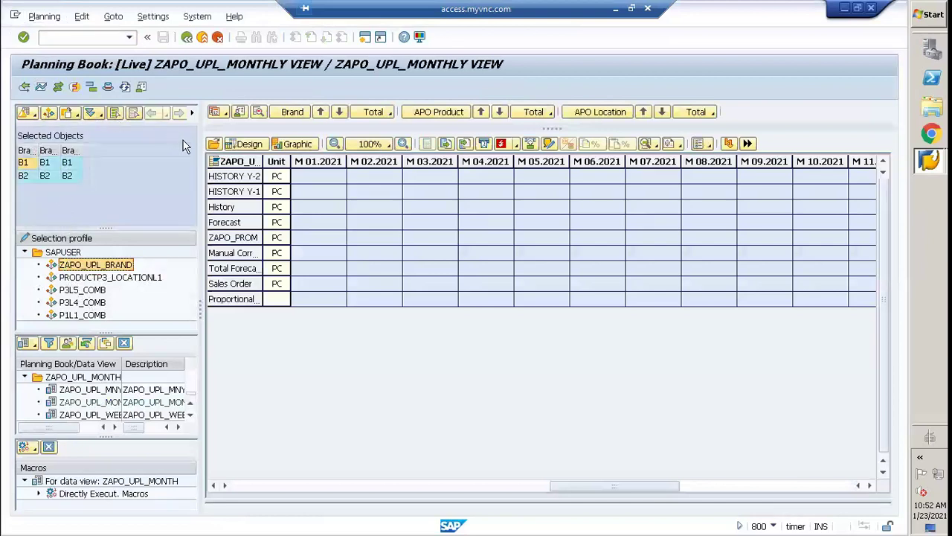
left_click(213, 143)
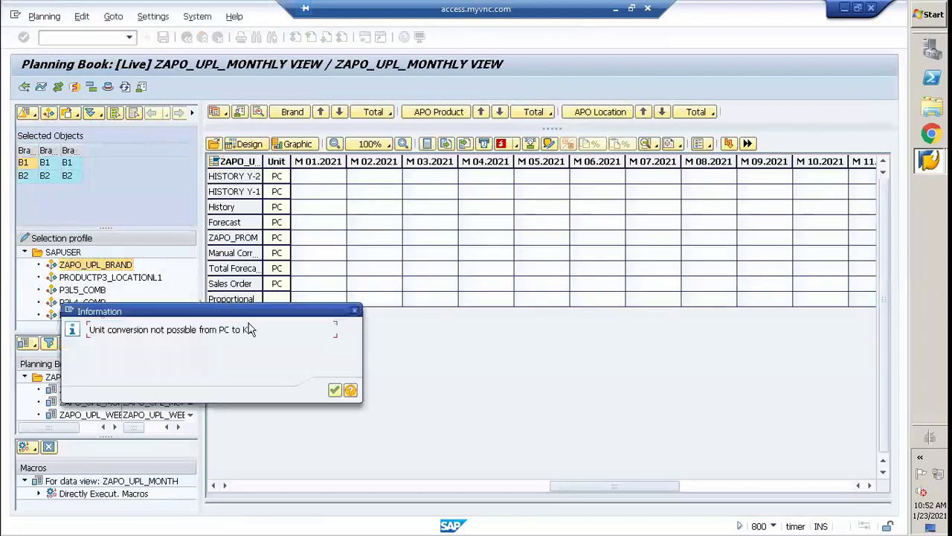
left_click(334, 390)
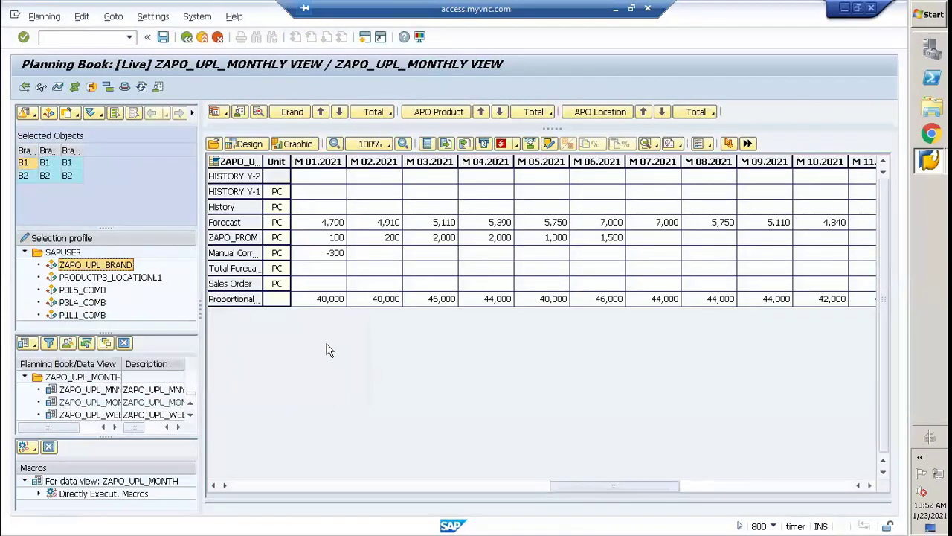
Inspect the Total Forecast and Forecast key figure rows in the loaded planning table.
left_click(324, 269)
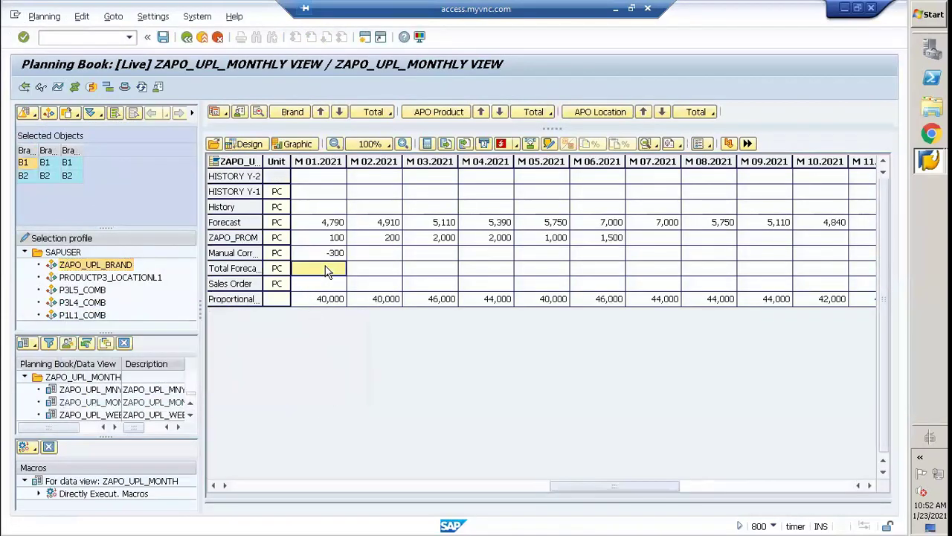
left_click(248, 268)
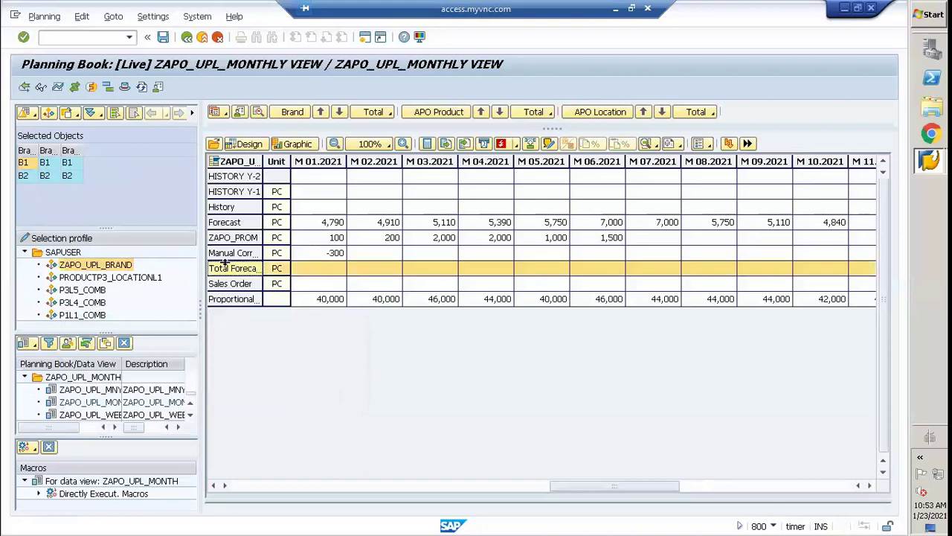
left_click(23, 165)
left_click(230, 223)
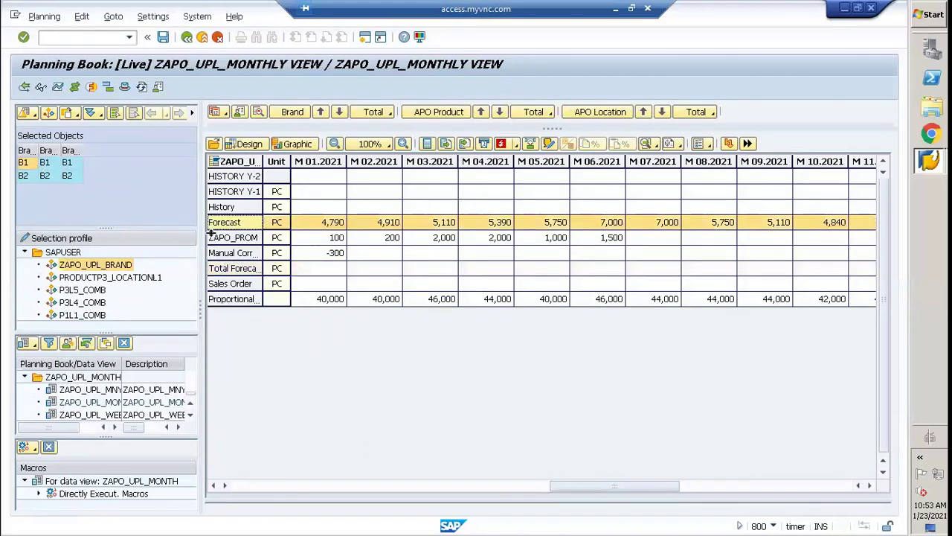
Check the January 2021 Total Forecast and Manual Correction cells, and load the planning data for brand B1.
left_click(311, 269)
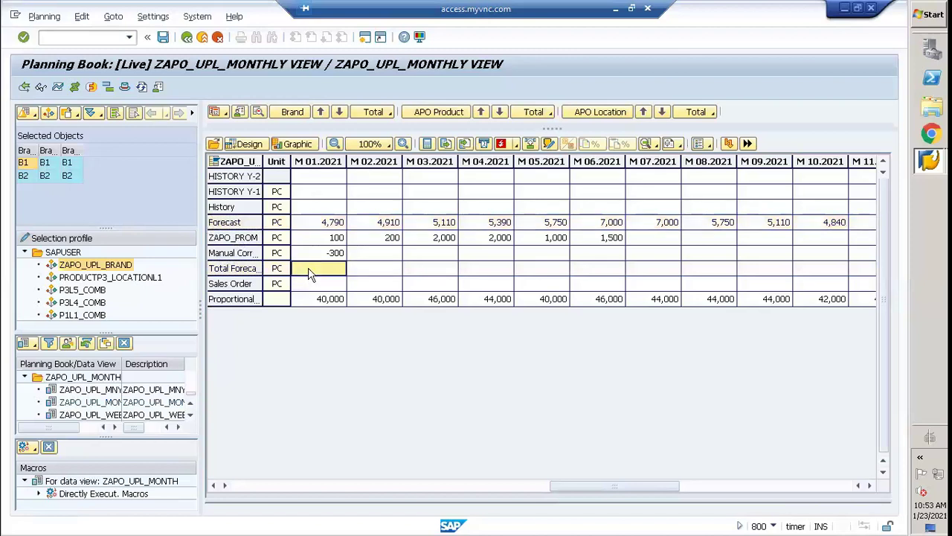
key("Down")
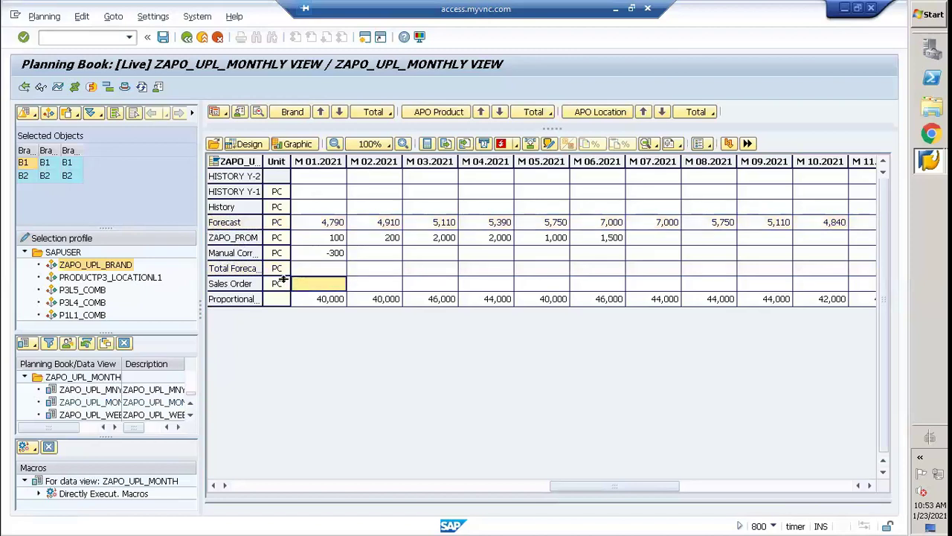
left_click(320, 254)
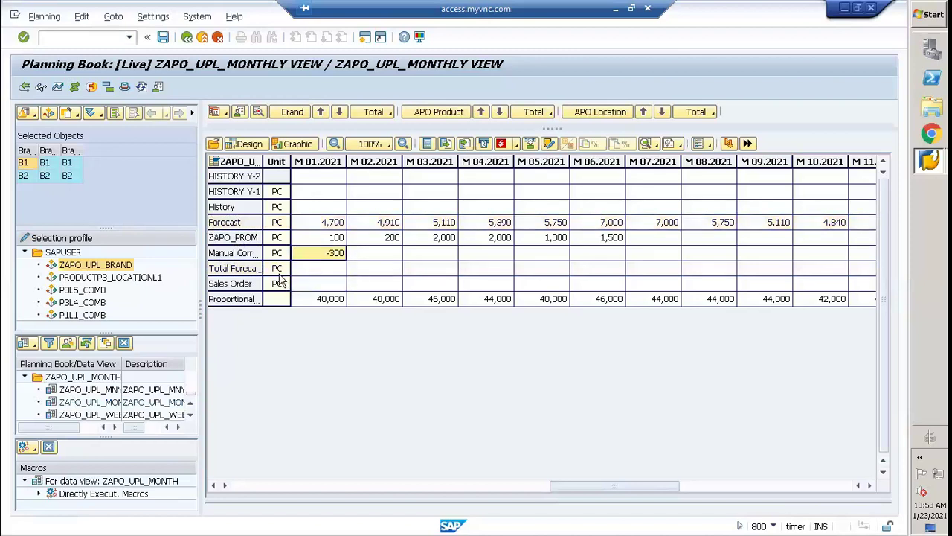
double_click(23, 164)
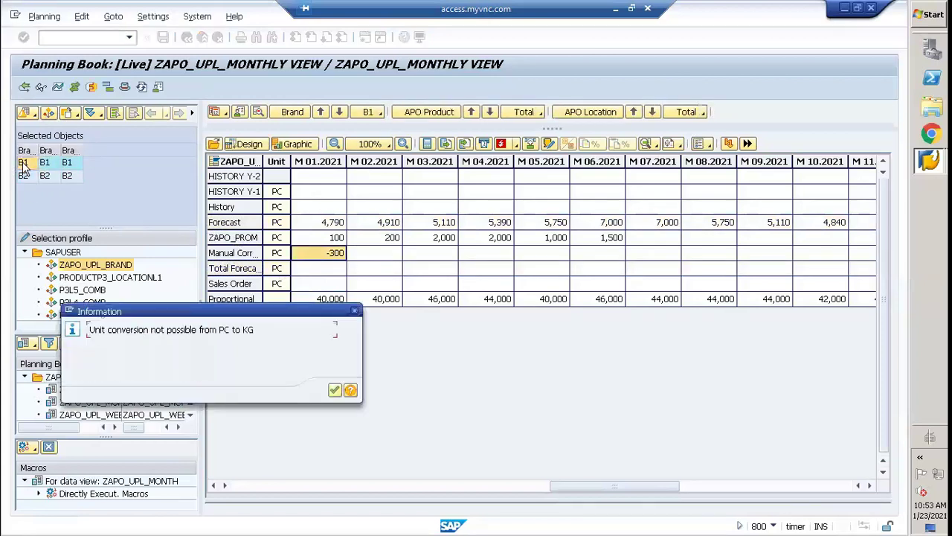
left_click(334, 390)
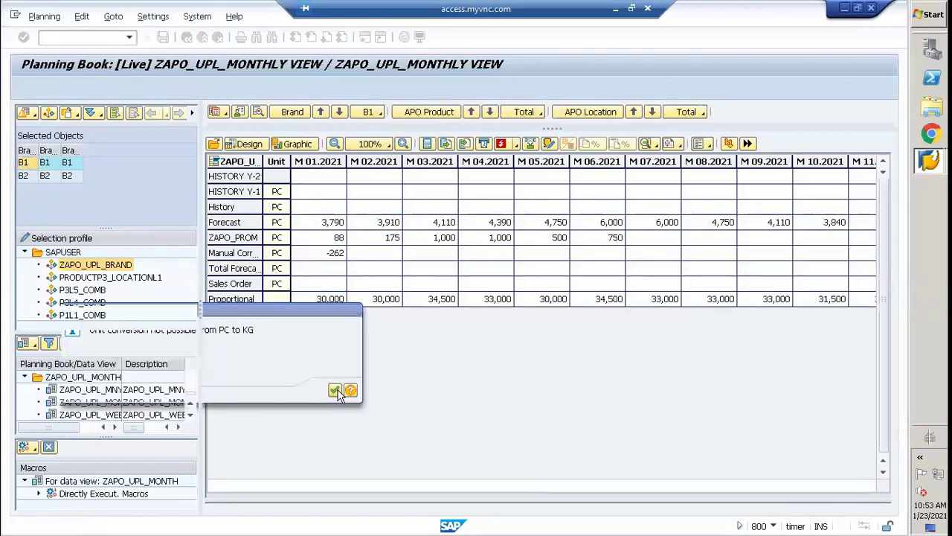
Load product P3's planning data from the P3L5_COMB selection, and check the P3L4_COMB and P1L1_COMB selection profiles.
double_click(67, 278)
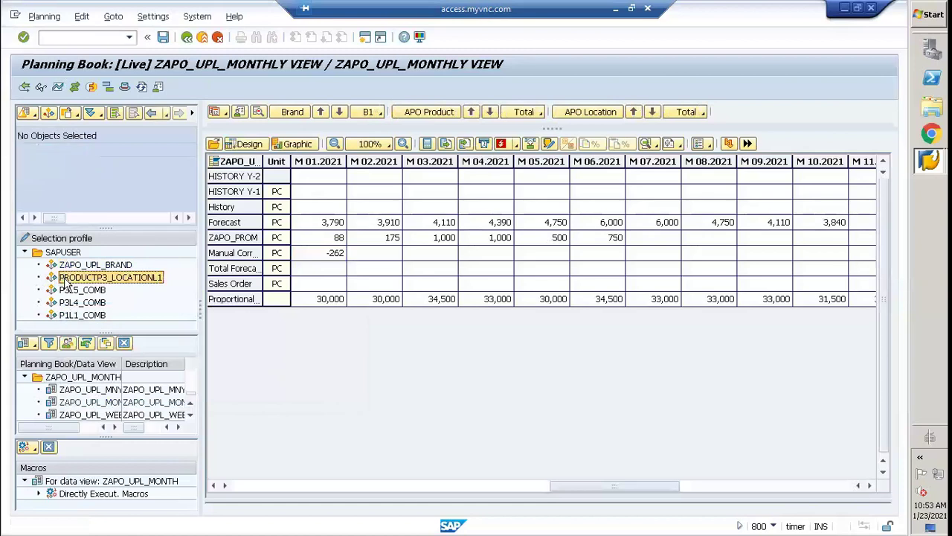
left_click(88, 292)
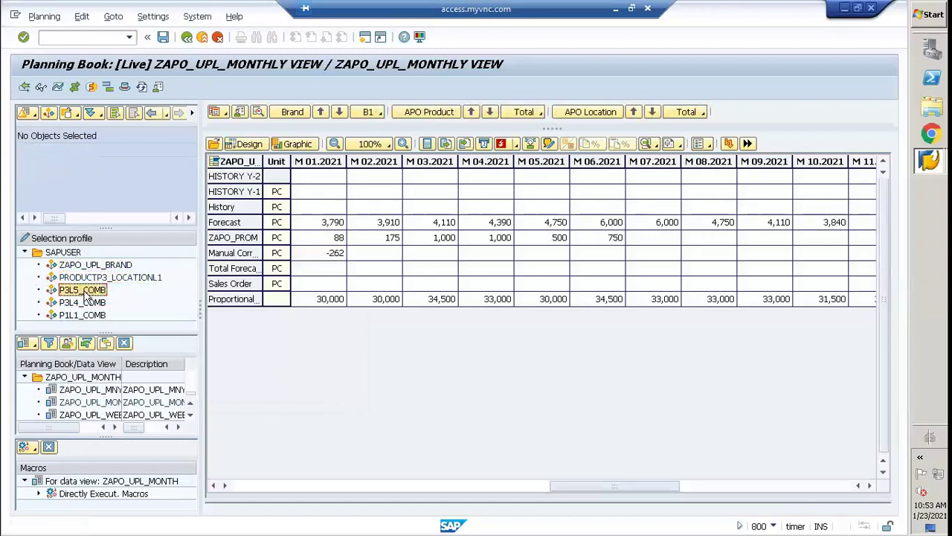
double_click(86, 292)
double_click(28, 170)
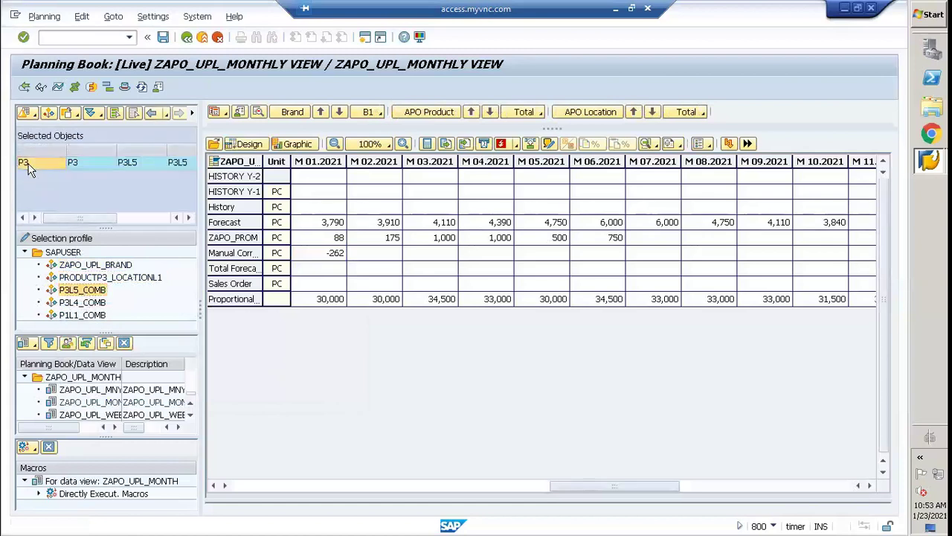
double_click(90, 303)
double_click(83, 315)
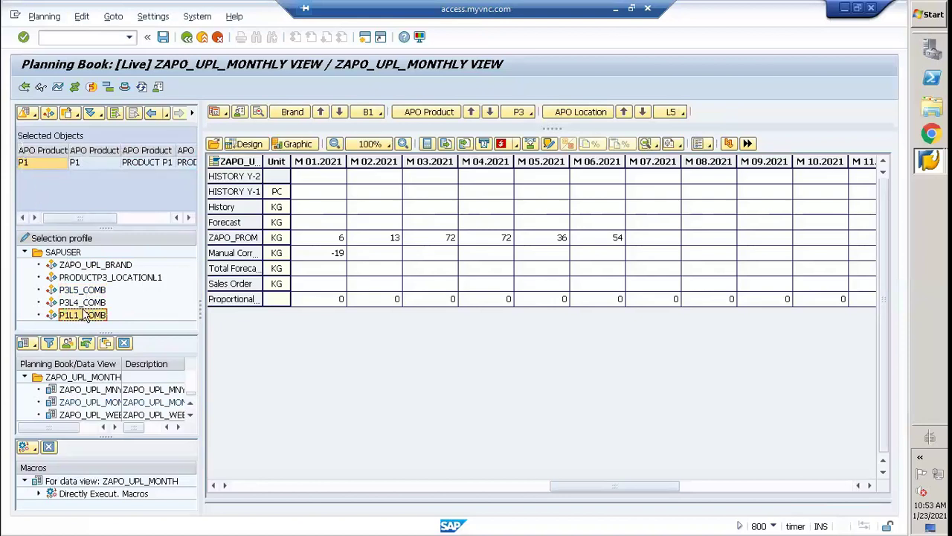
Load brand B1's planning data from the ZAPO_UPL_BRAND selection profile and check Total Forecast for January and February 2021.
left_click(75, 266)
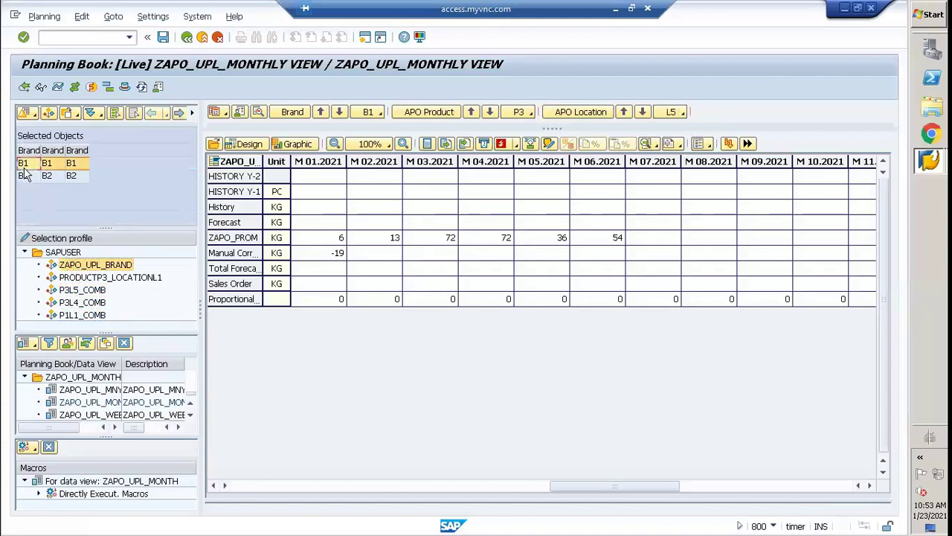
double_click(23, 167)
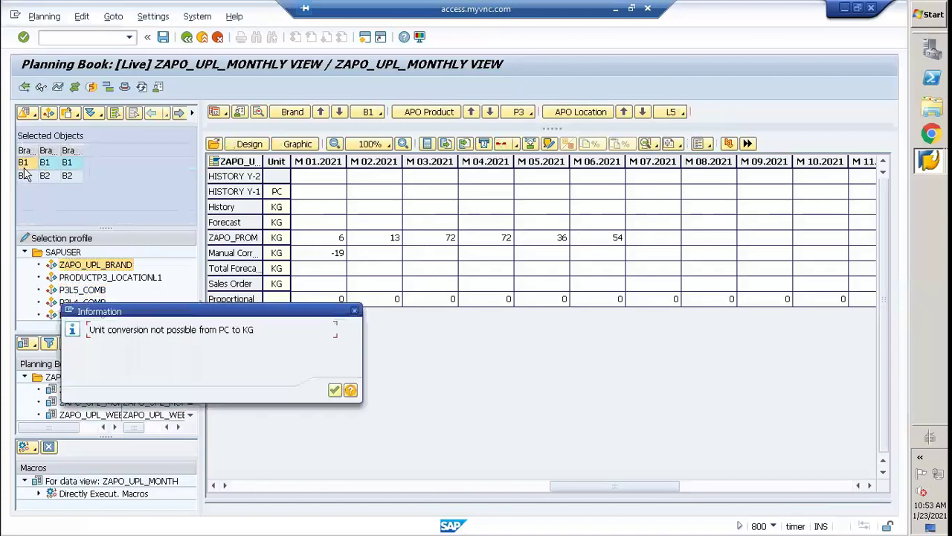
left_click(335, 392)
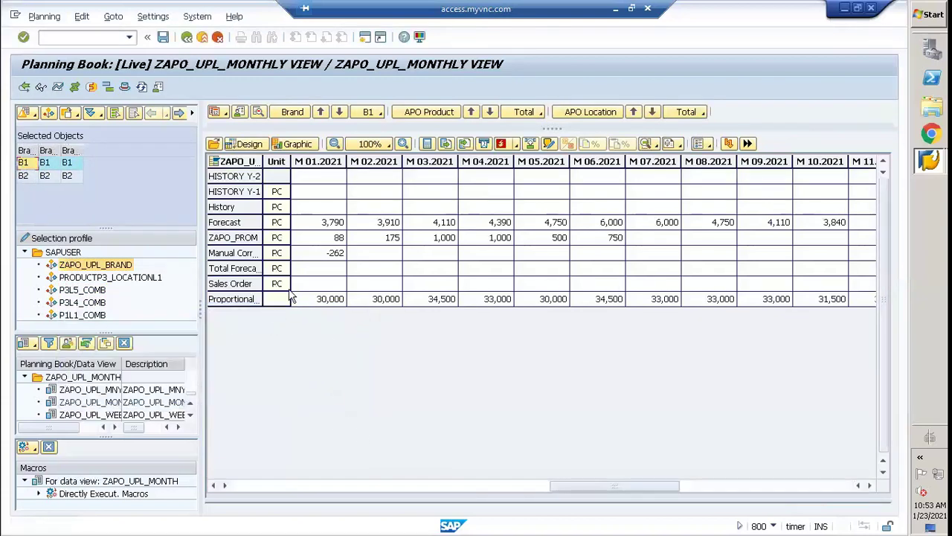
left_click(316, 288)
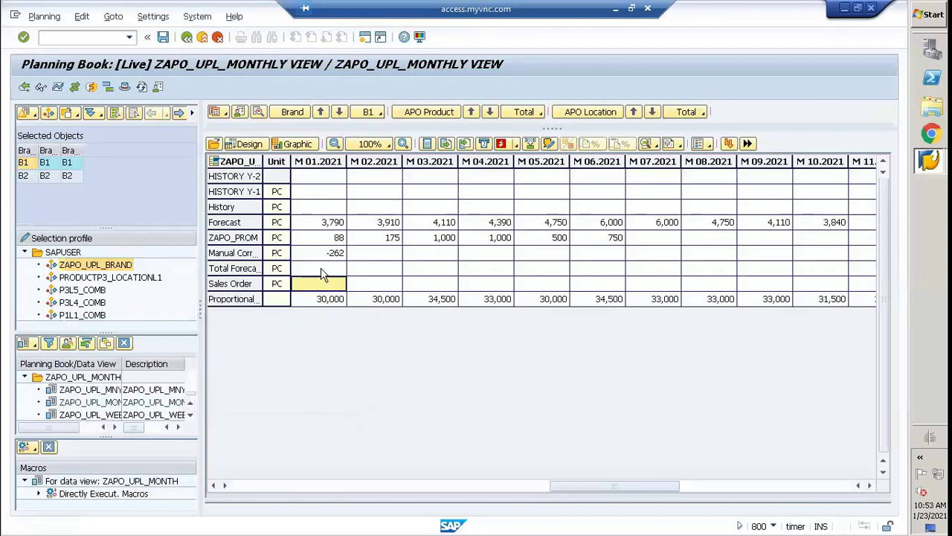
left_click(321, 270)
left_click(333, 162)
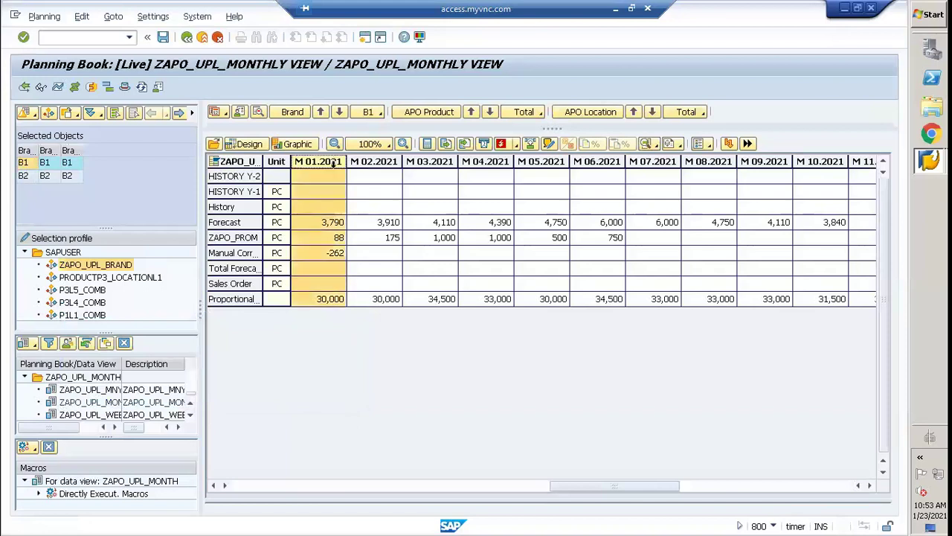
left_click(392, 271)
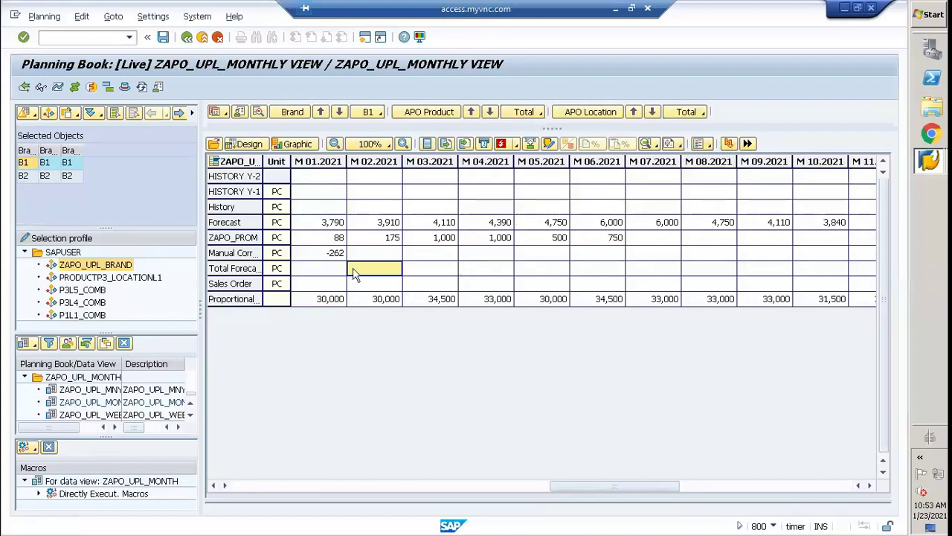
left_click(315, 269)
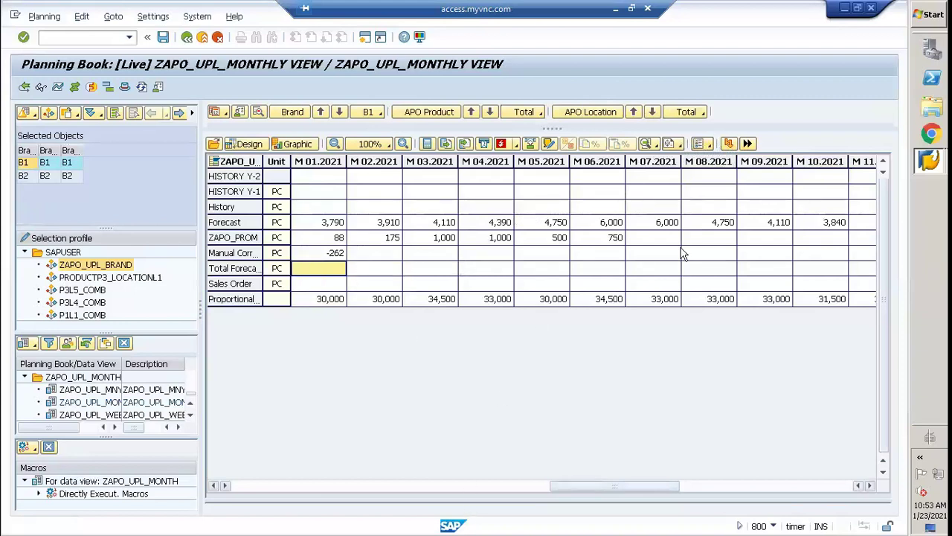
Switch to the Macro Workbench session and open the ZAPO_UPL_MONTH macro book for the ZAPO_UPL_MONTH data view in the MacroBuilder.
left_click(928, 162)
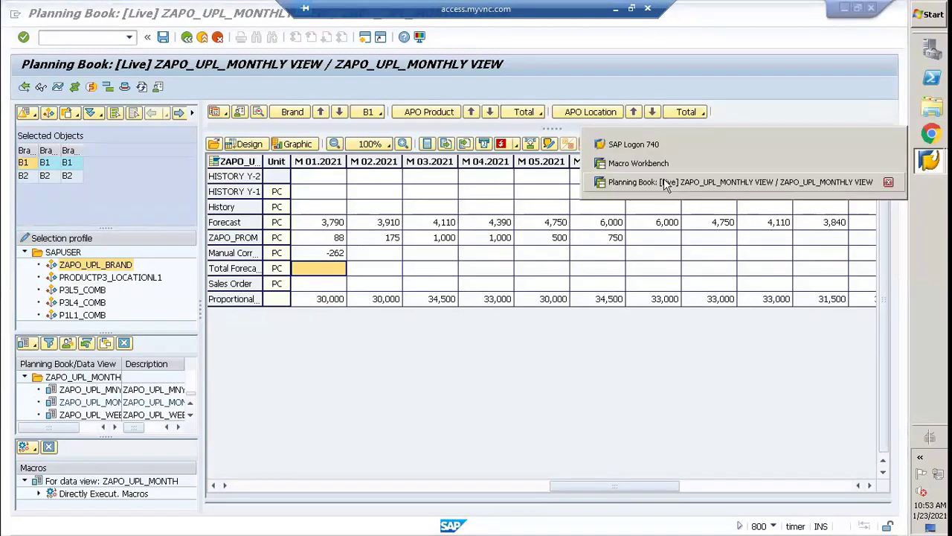
left_click(647, 164)
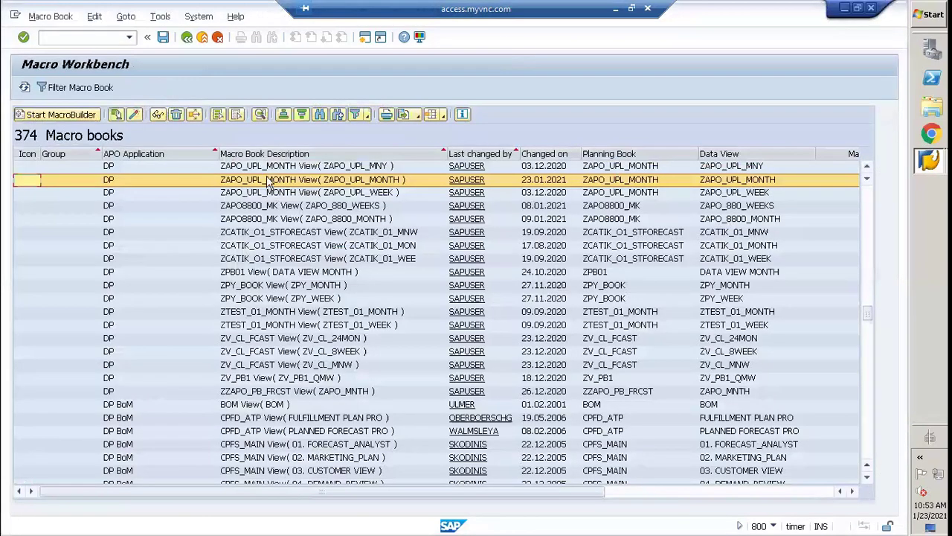
double_click(270, 180)
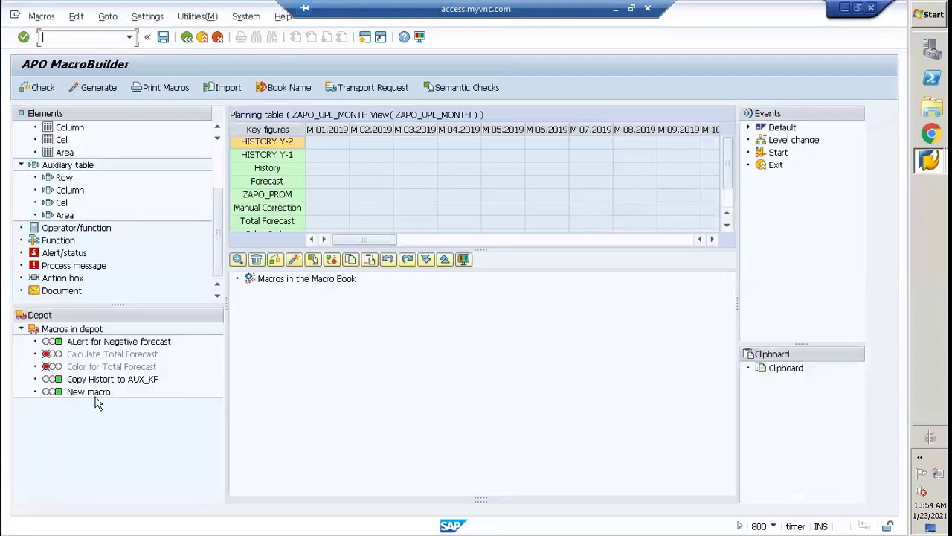
Examine the macros stored in the depot and those assigned to the Default event.
left_click(92, 381)
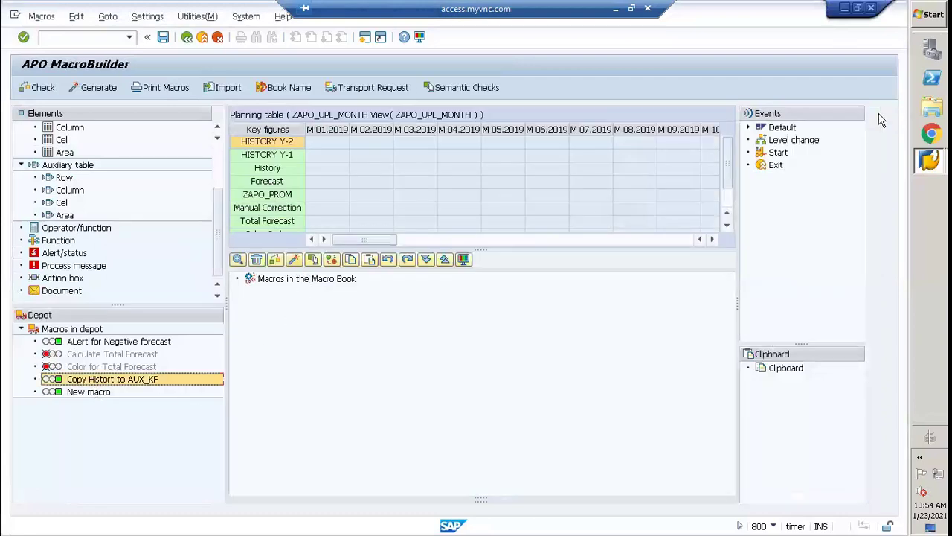
left_click(749, 128)
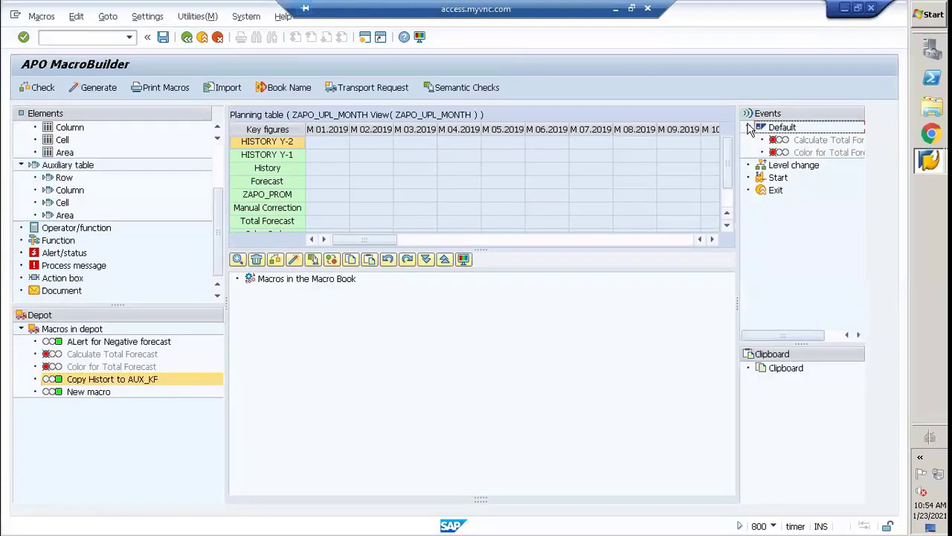
left_click(630, 299)
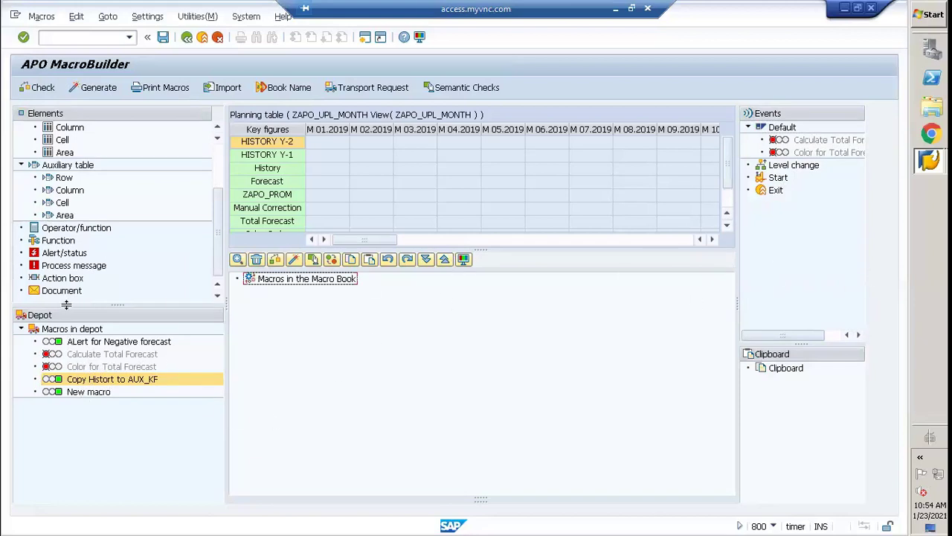
left_click(84, 342)
left_click(97, 356)
left_click(102, 366)
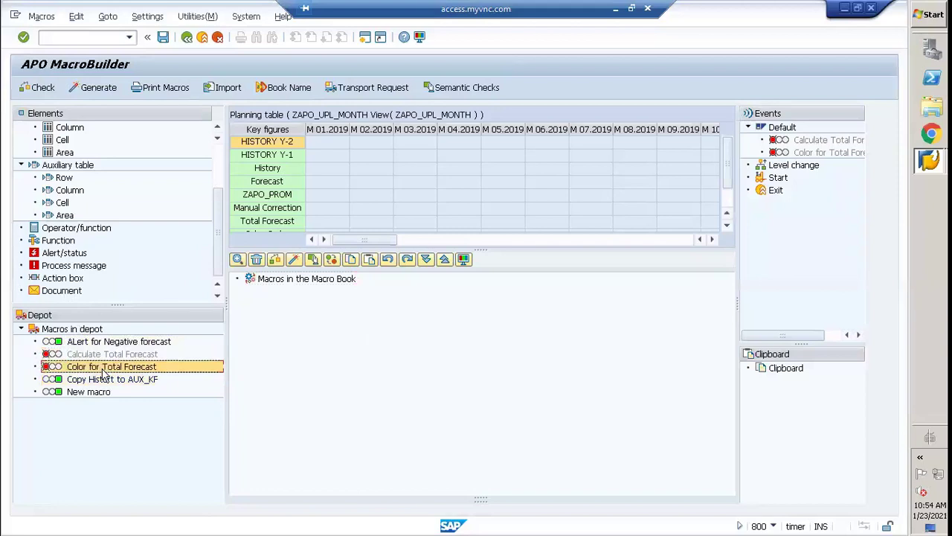
left_click(107, 379)
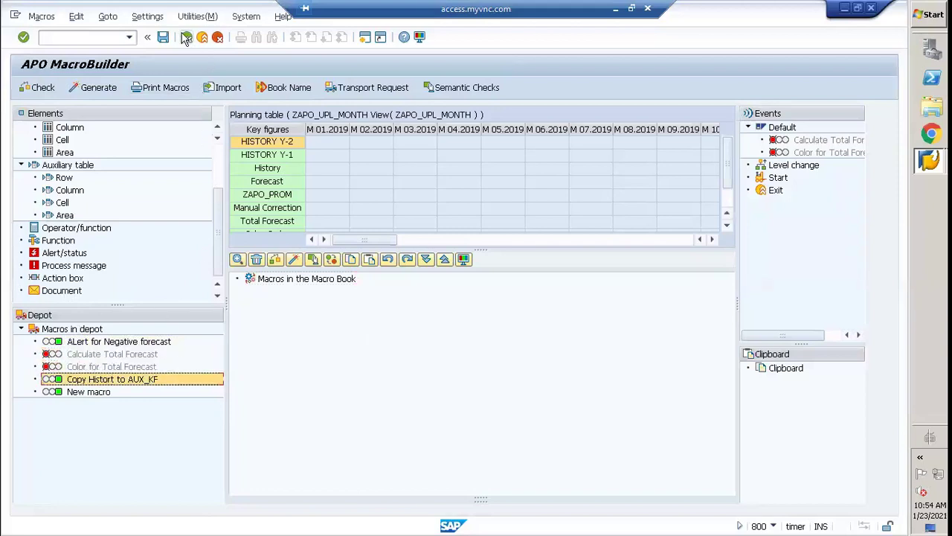
Move New macro from the depot into the macro book and review its Total Forecast Calc step and row formula.
left_click(93, 394)
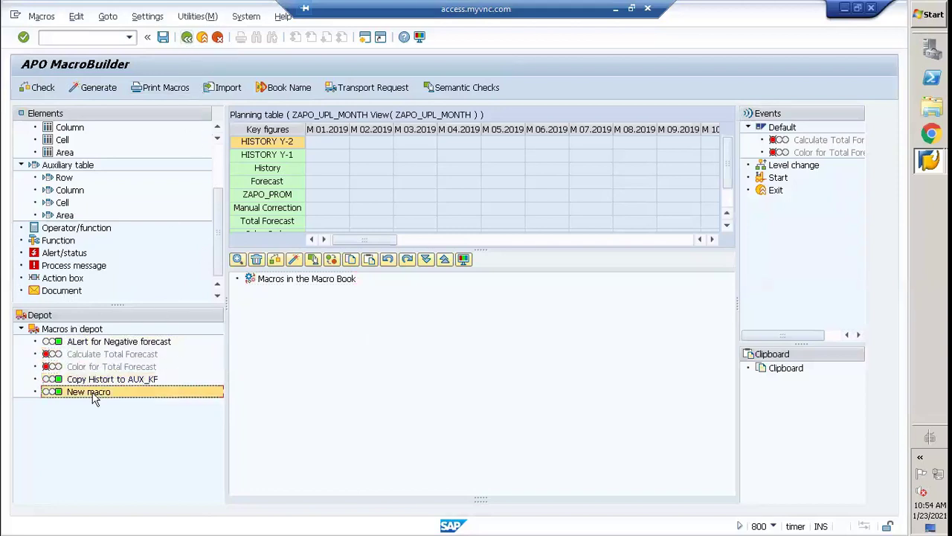
left_click_drag(93, 398, 287, 290)
left_click(251, 291)
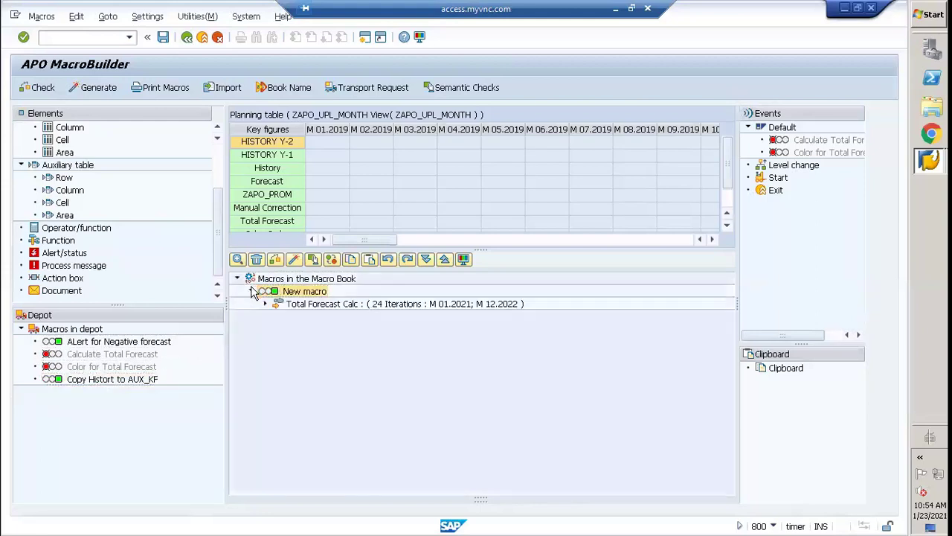
left_click(263, 305)
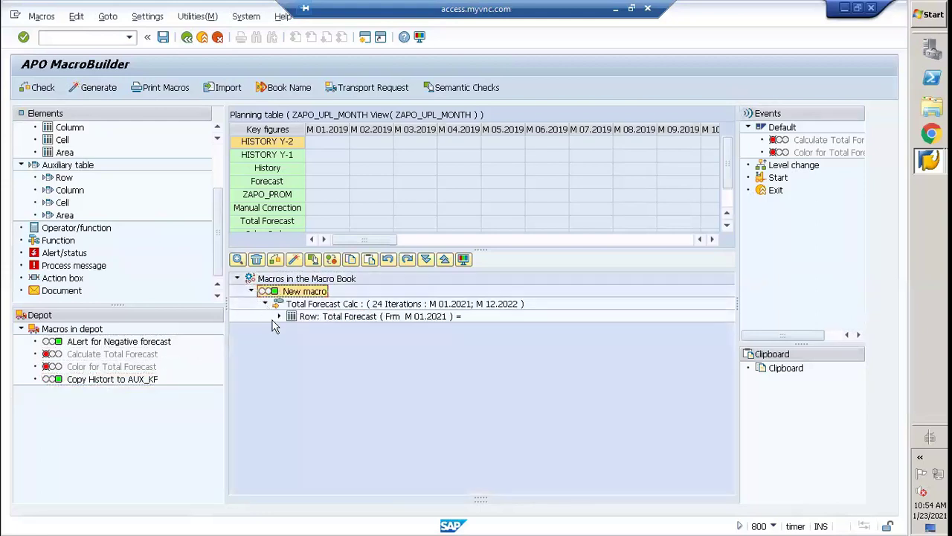
left_click(277, 316)
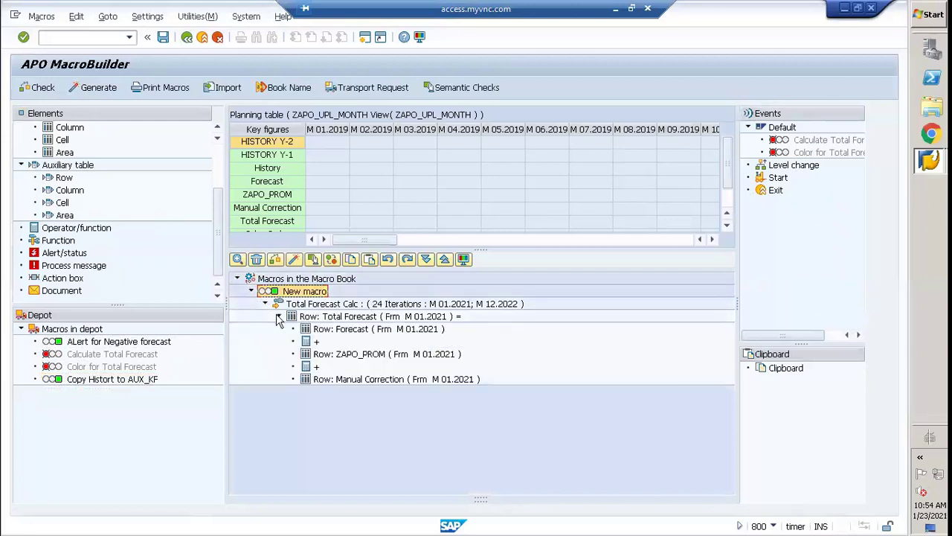
left_click(265, 303)
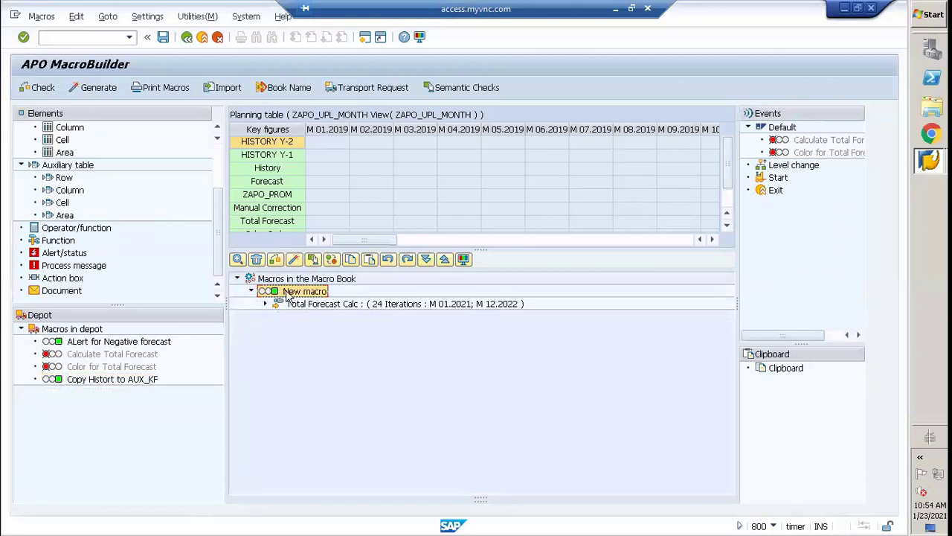
Assign New macro to the Default event, then save the macros and exit the macro definition.
left_click_drag(273, 301, 799, 152)
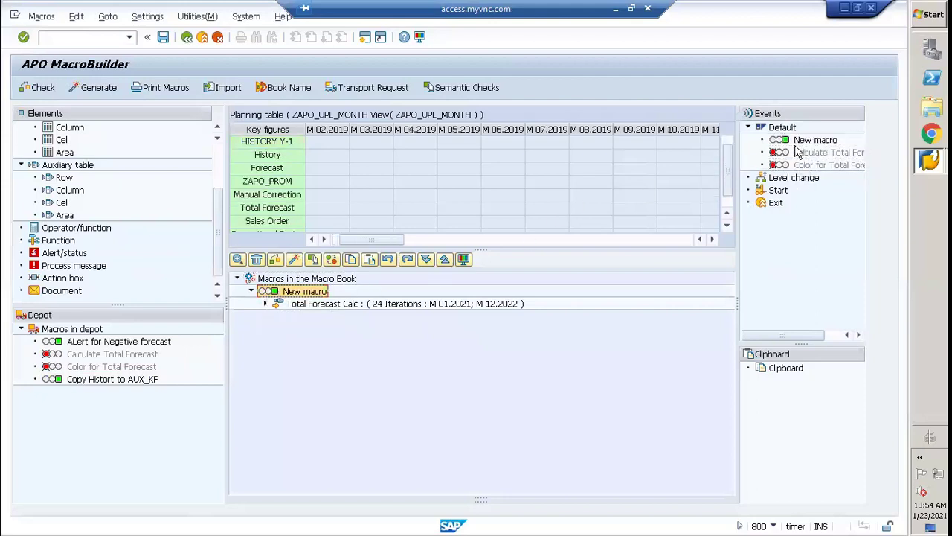
left_click(165, 39)
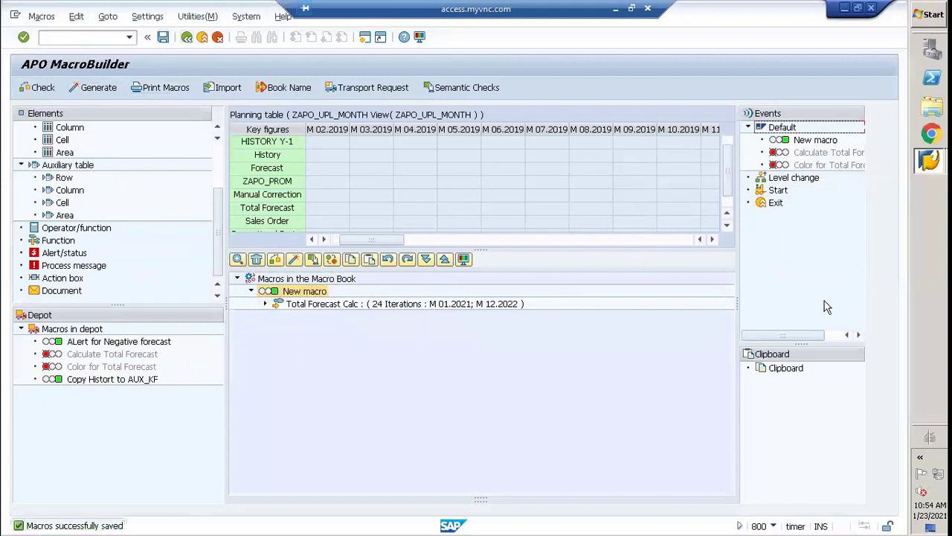
left_click(192, 41)
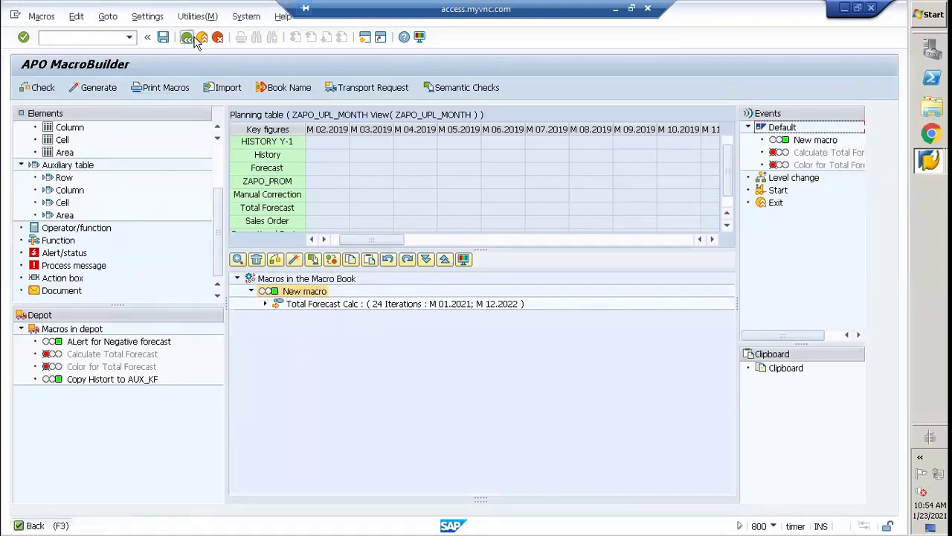
left_click(197, 283)
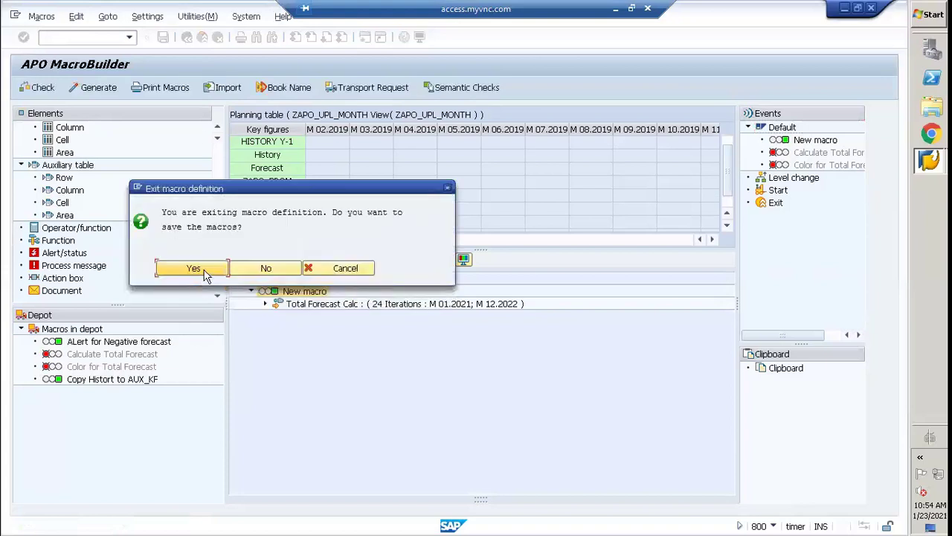
Save the macros while exiting the macro definition and switch to the ZAPO_UPL_MONTHLY VIEW planning book window.
left_click(207, 275)
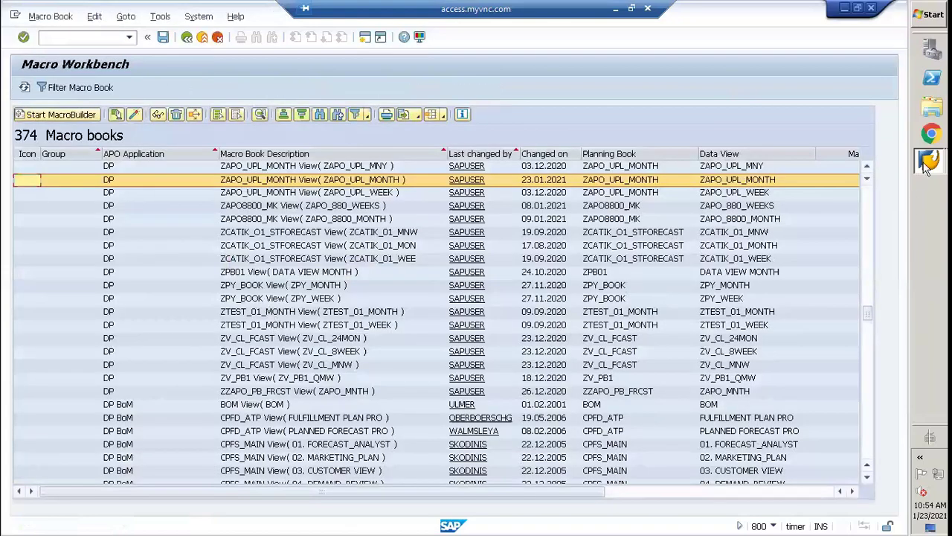
mouse_move(930, 159)
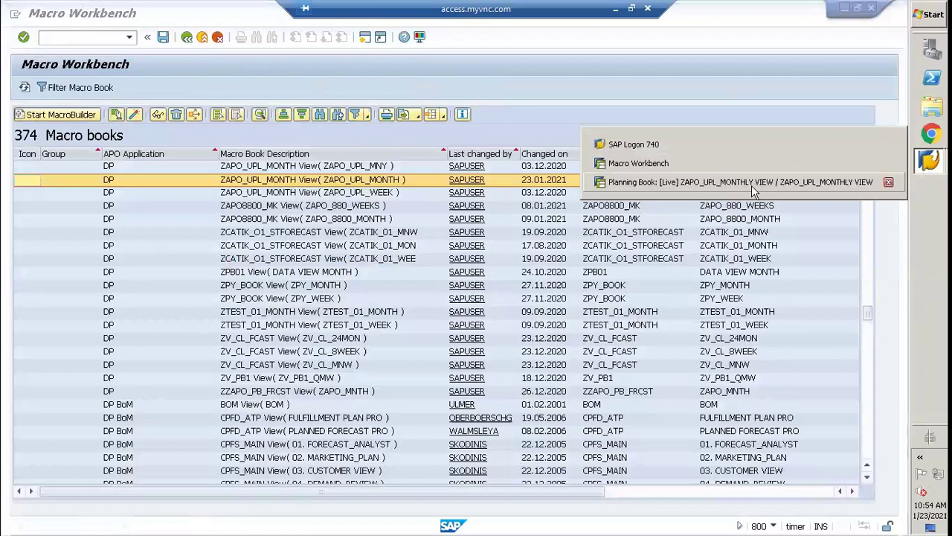
left_click(679, 164)
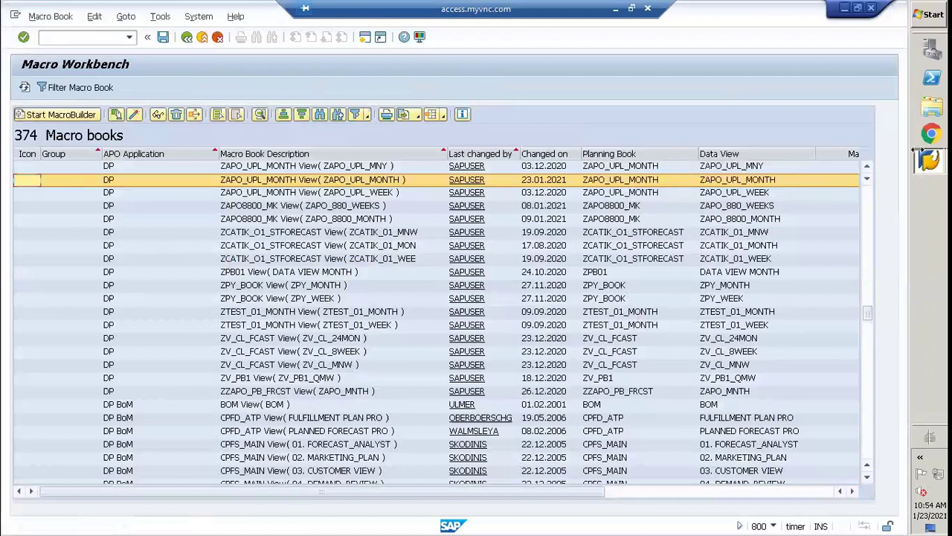
mouse_move(929, 158)
left_click(855, 191)
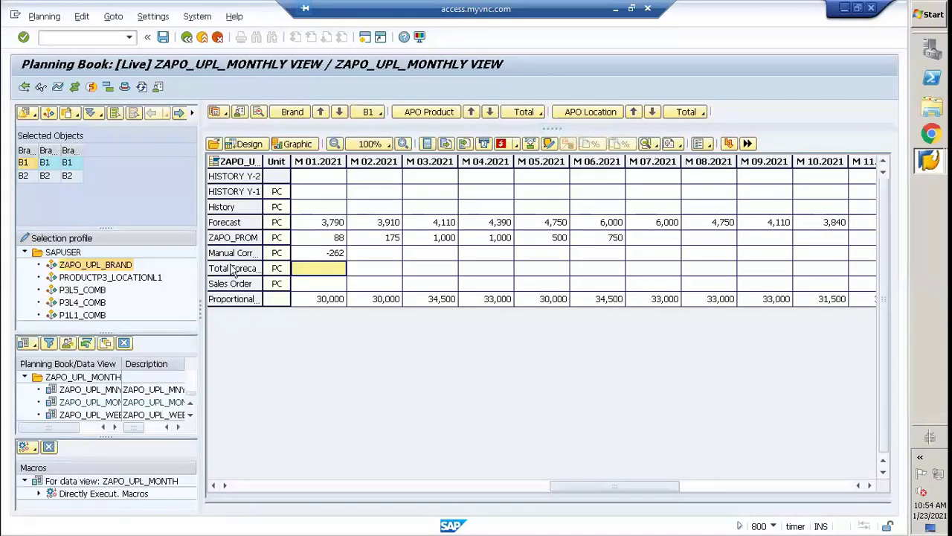
Leave the planning book and reopen interactive demand planning from SAP Easy Access.
left_click(186, 37)
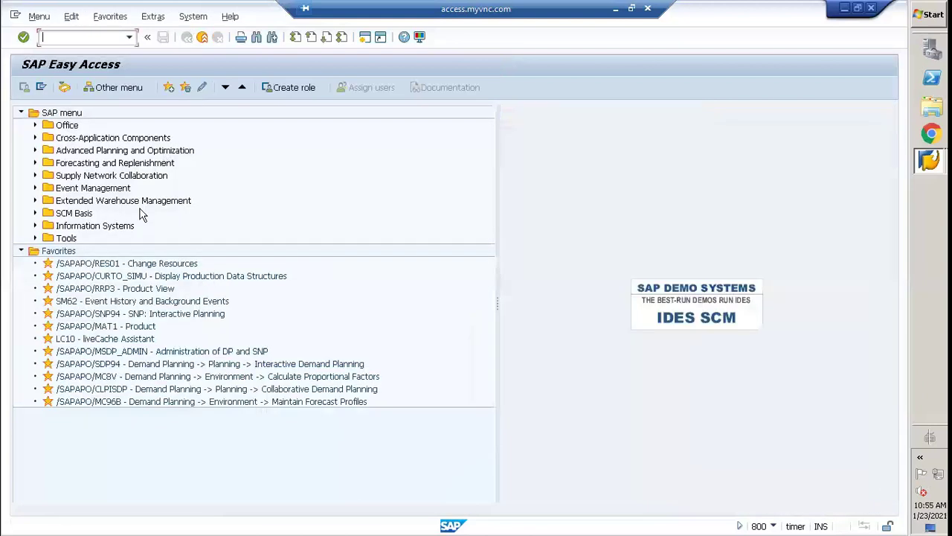
key("Down")
key("Return")
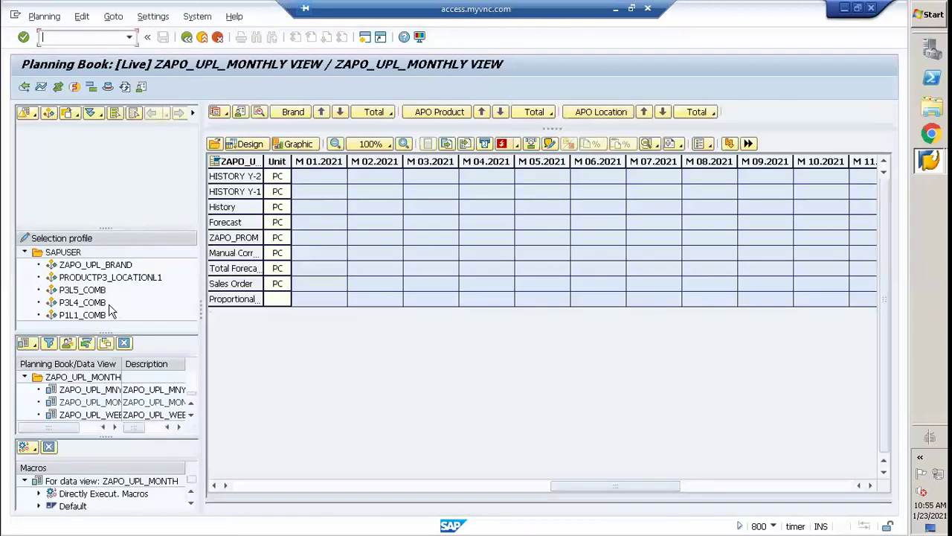
Load the planning data for all objects of the ZAPO_UPL_BRAND selection profile, acknowledging the unit conversion message.
left_click(110, 266)
double_click(110, 265)
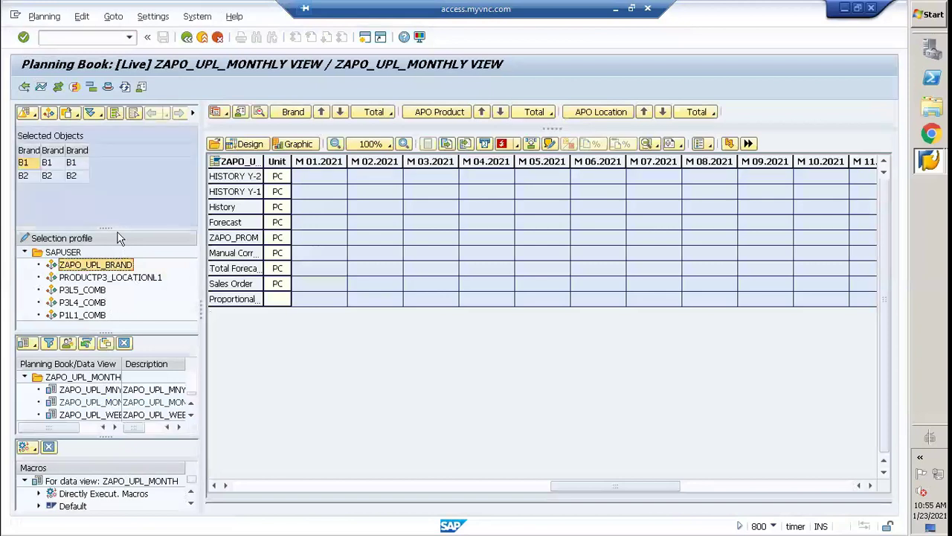
left_click(116, 112)
left_click(211, 143)
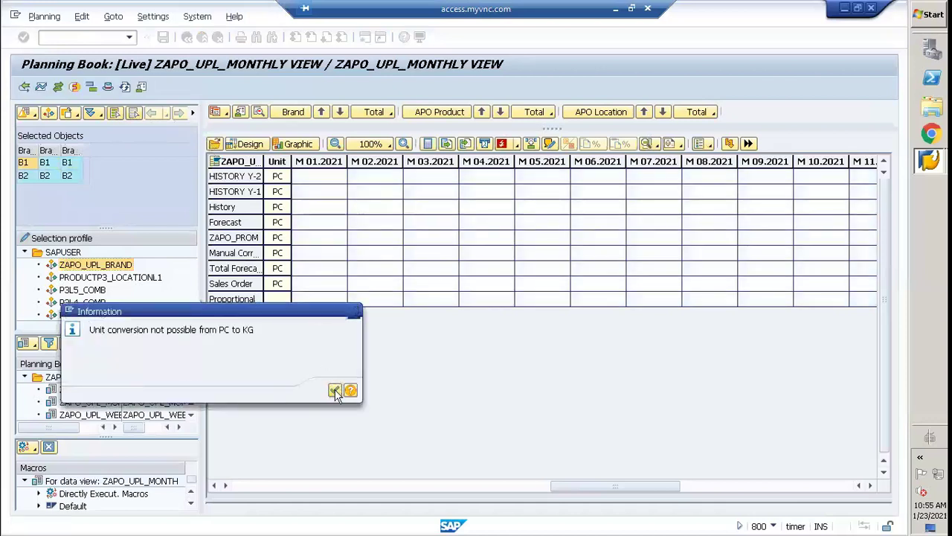
left_click(335, 392)
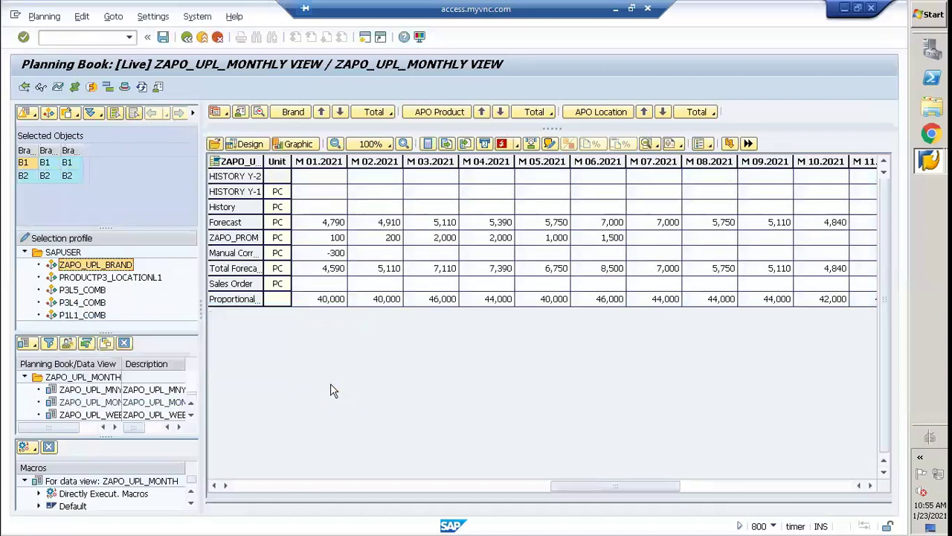
Examine the Total Forecast row and the M 01.2021 and M 02.2021 columns in the planning table.
left_click(244, 271)
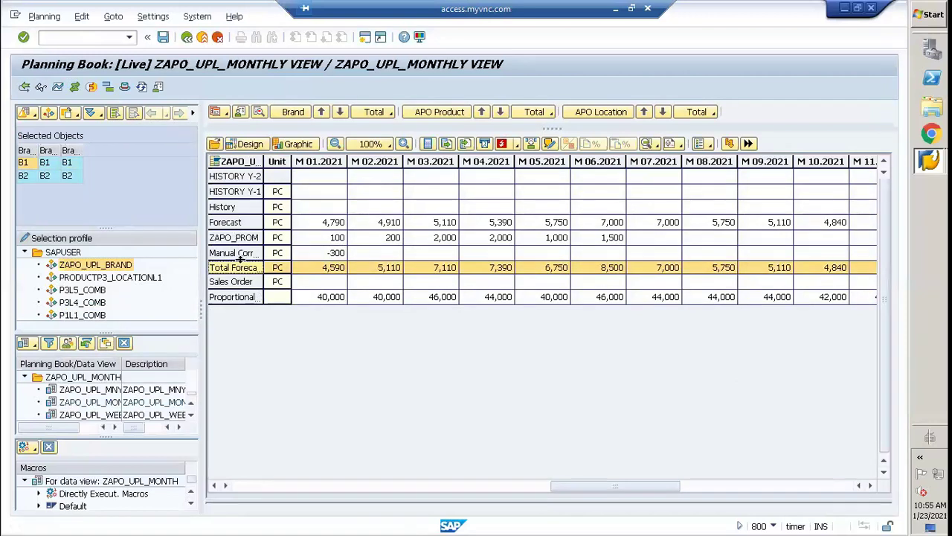
left_click(326, 156)
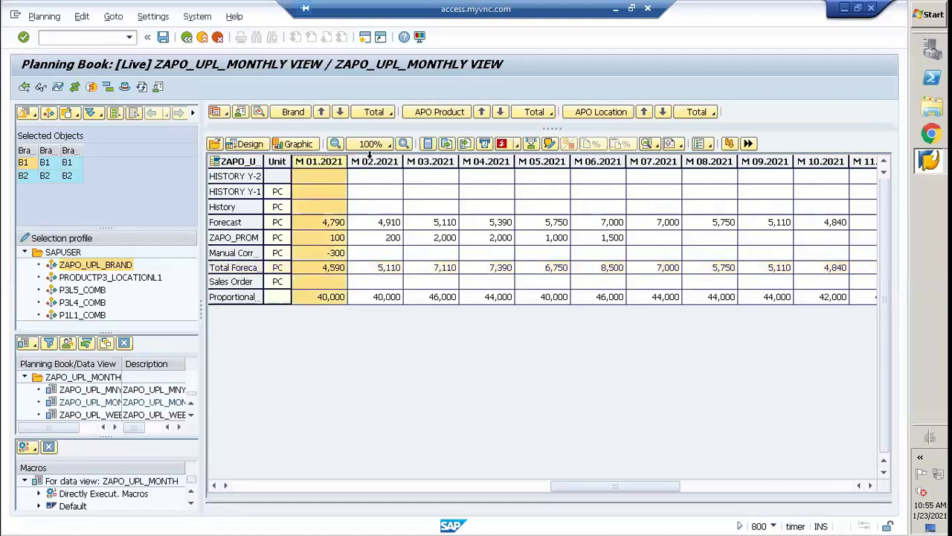
left_click(375, 157)
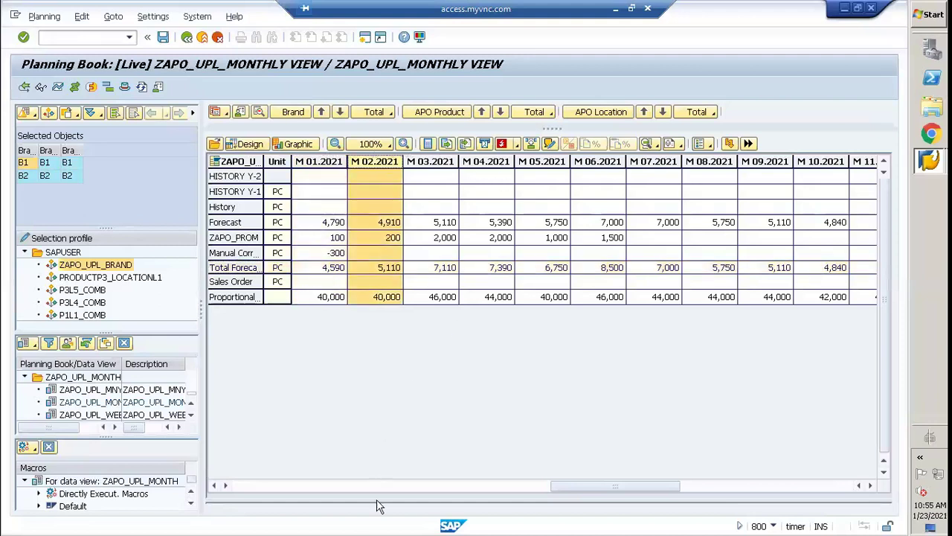
Return to the Macro Workbench and open the ZAPO_UPL_MONTH View (ZAPO_UPL_MONTH) macro book in the MacroBuilder.
left_click(929, 160)
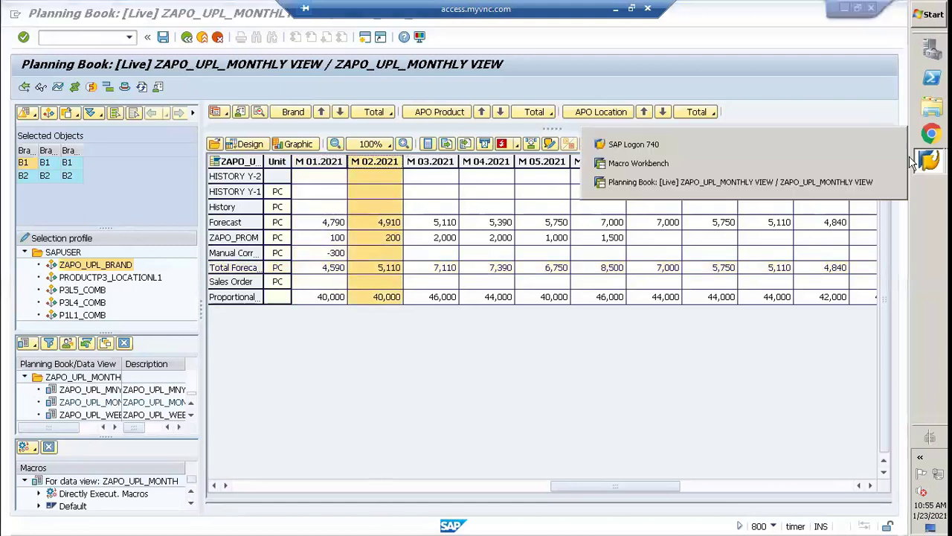
left_click(759, 171)
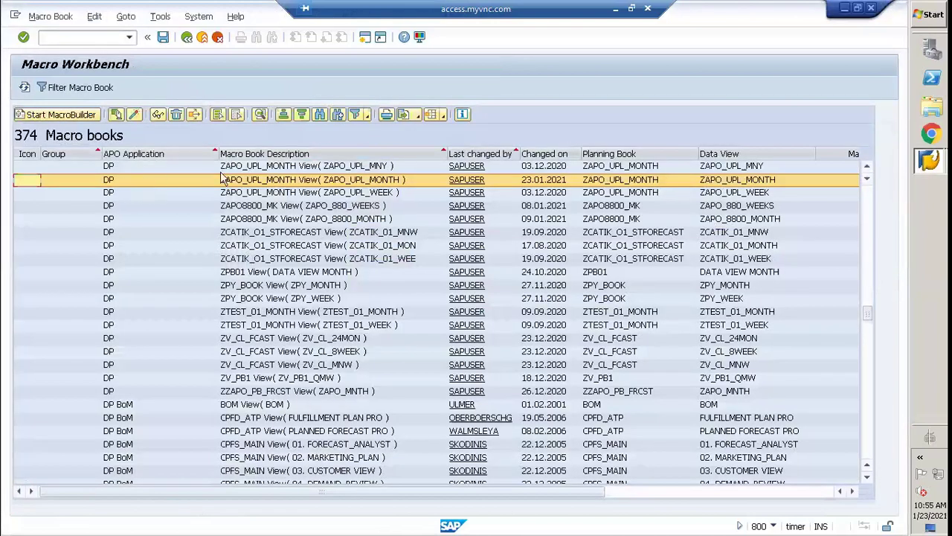
left_click(271, 182)
double_click(272, 182)
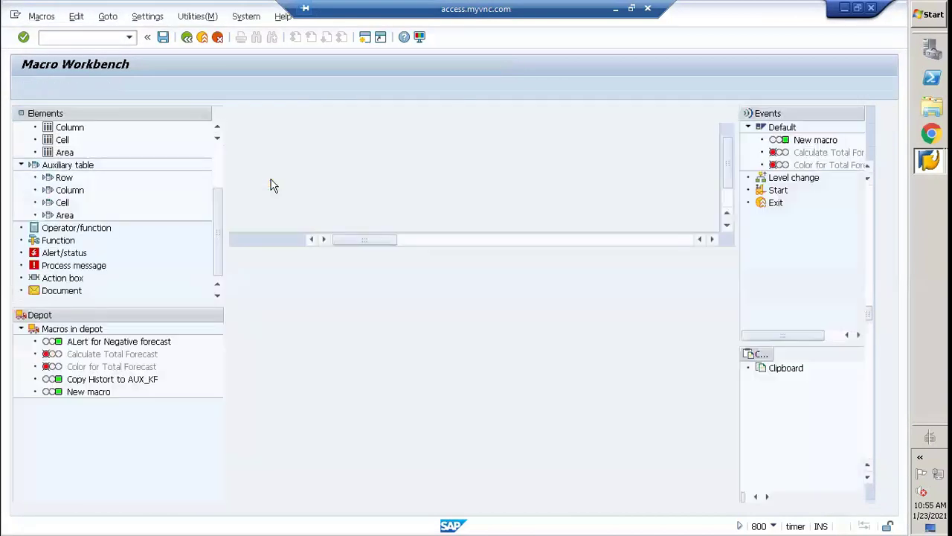
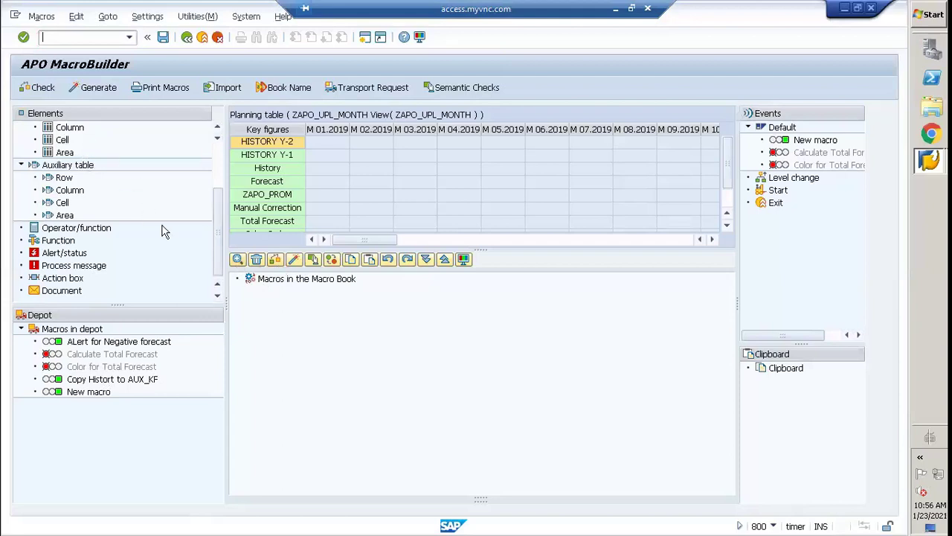
left_click_drag(216, 206, 216, 154)
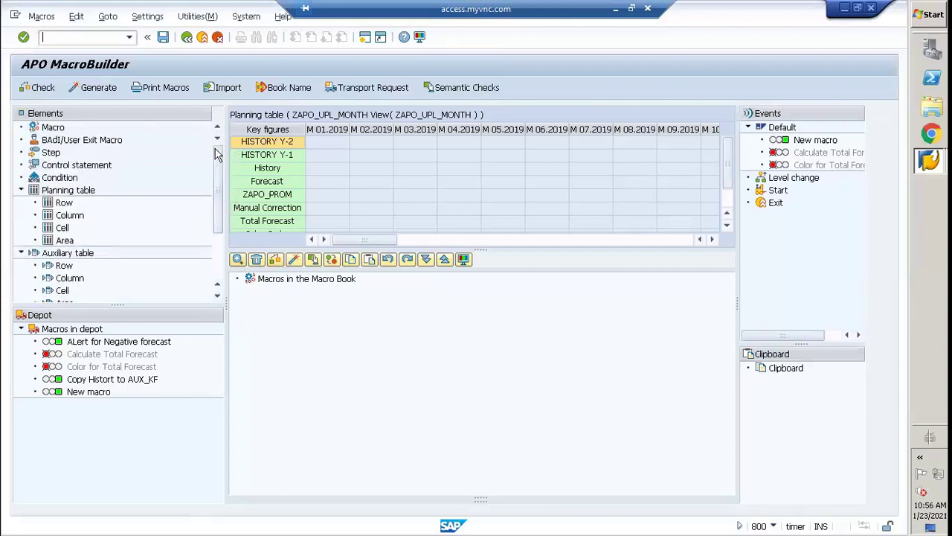
left_click_drag(56, 127, 271, 287)
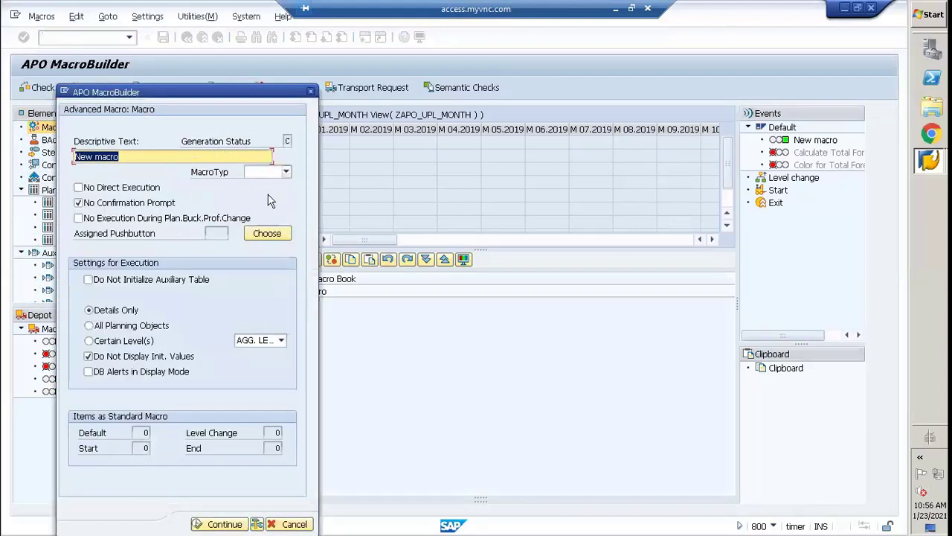
left_click(216, 524)
left_click(274, 295)
right_click(275, 299)
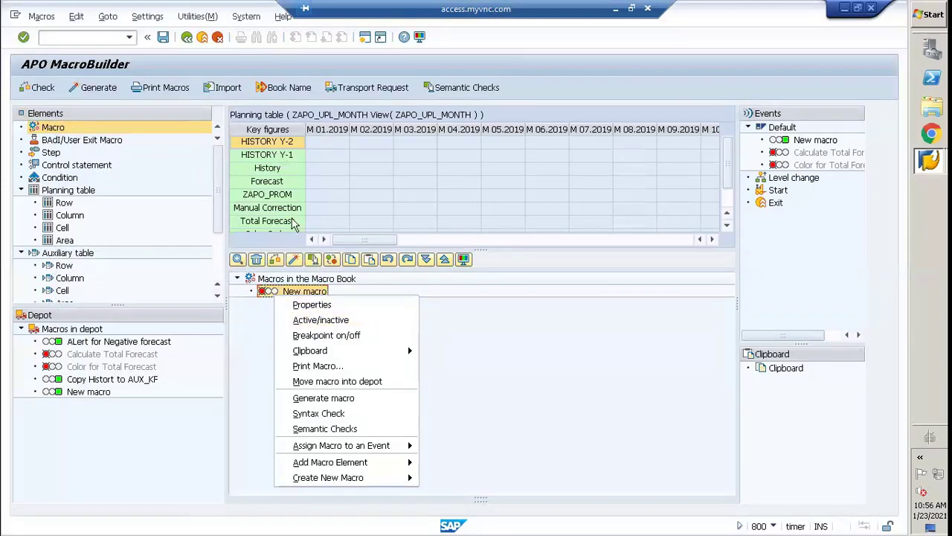
left_click(256, 254)
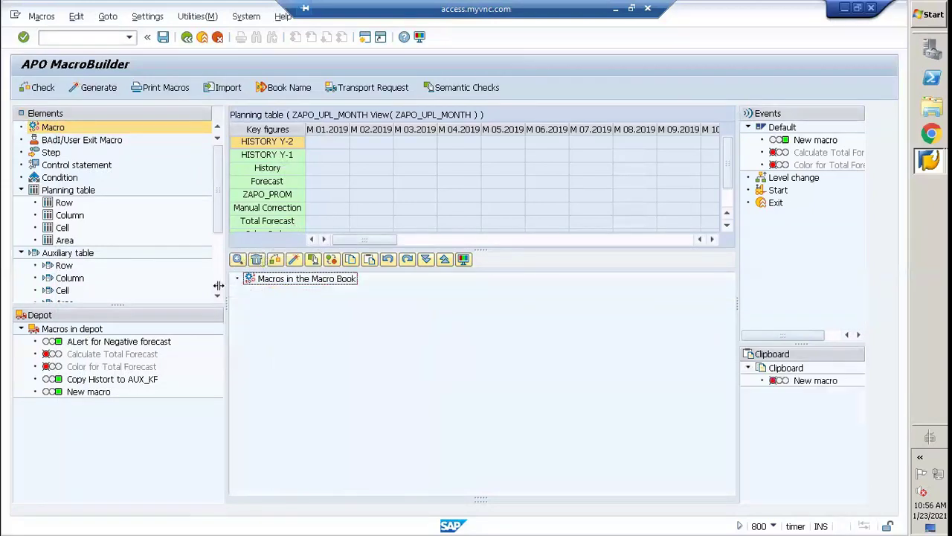
Add a new macro to the macro book with the descriptive text "Color for Total FCST".
left_click_drag(56, 130, 261, 283)
type("Color")
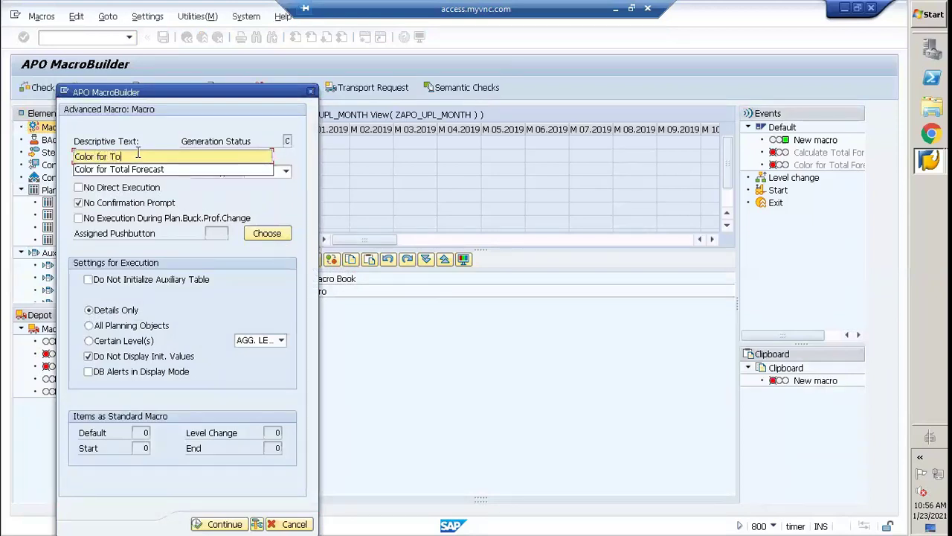
type("for Total FS")
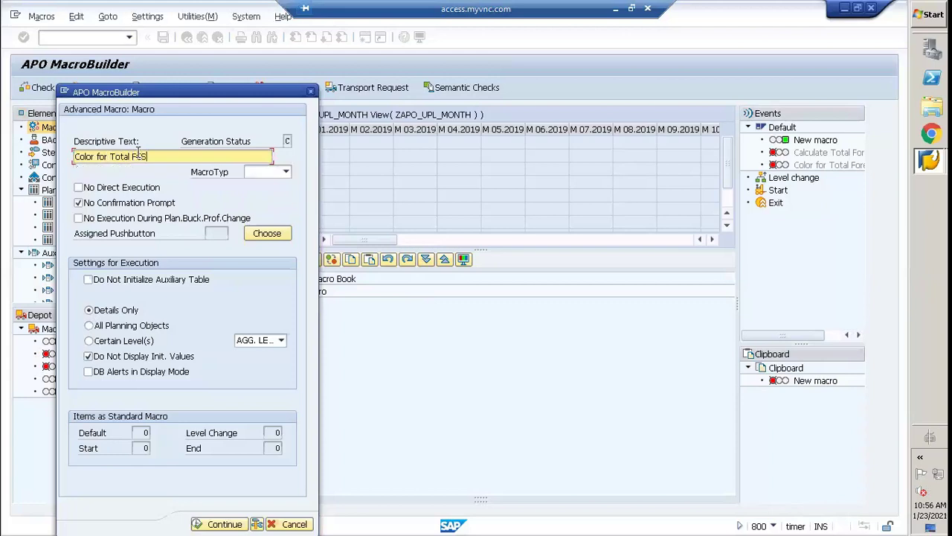
left_click(220, 524)
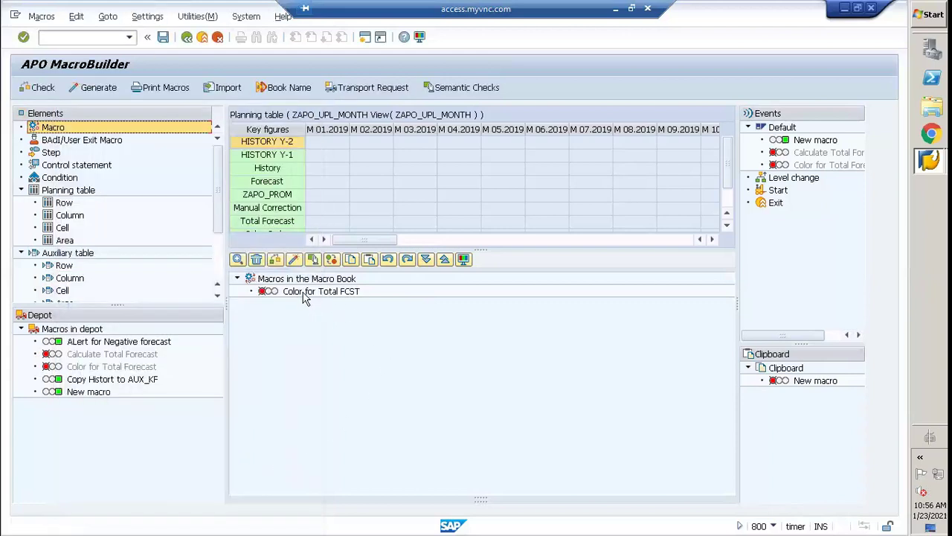
Add a step with the Total processing area to the Color for Total FCST macro and name it "Color for Total FCST".
left_click_drag(46, 157, 312, 295)
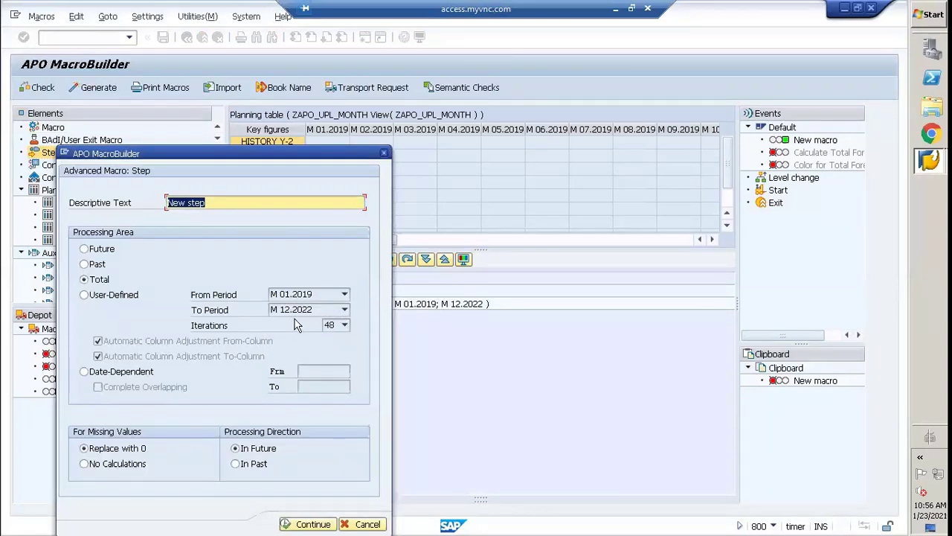
left_click(303, 525)
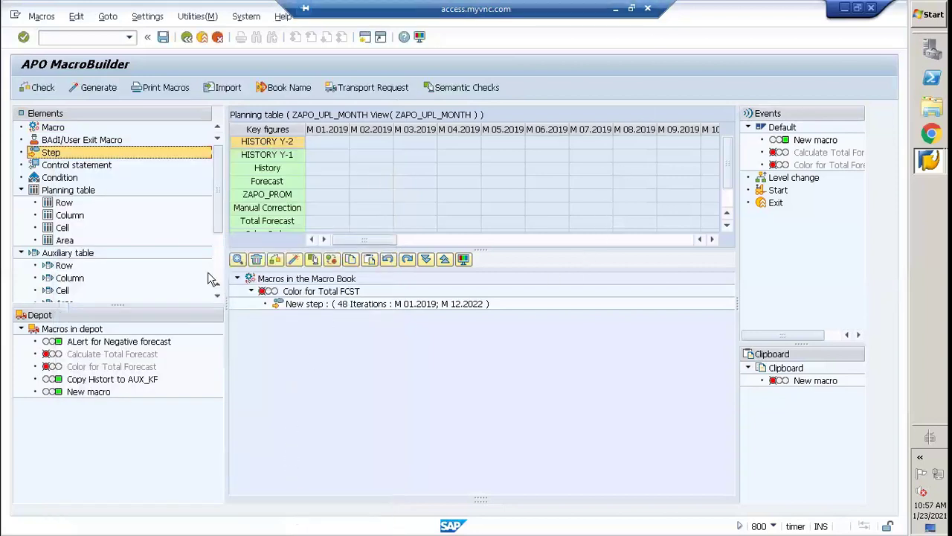
left_click(311, 306)
right_click(312, 313)
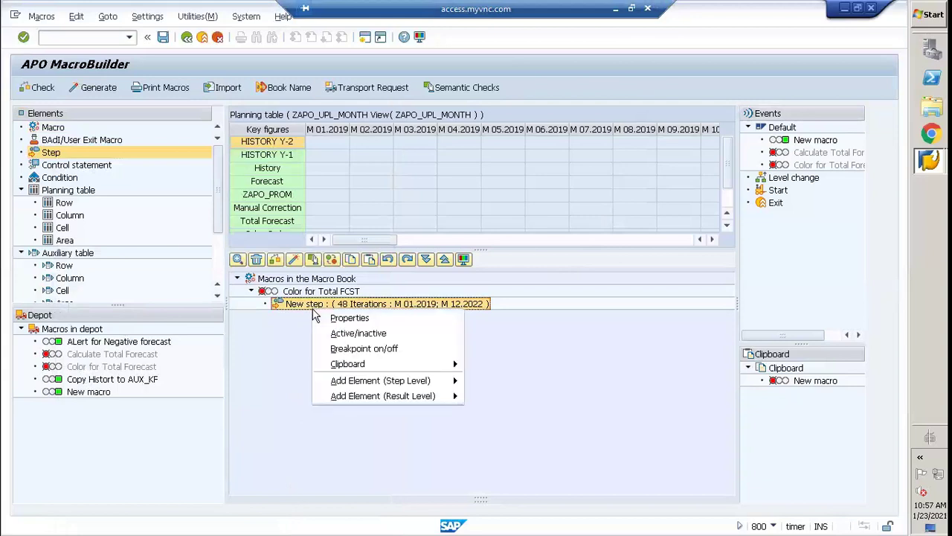
left_click(312, 314)
left_click_drag(168, 202, 213, 209)
type("Cou")
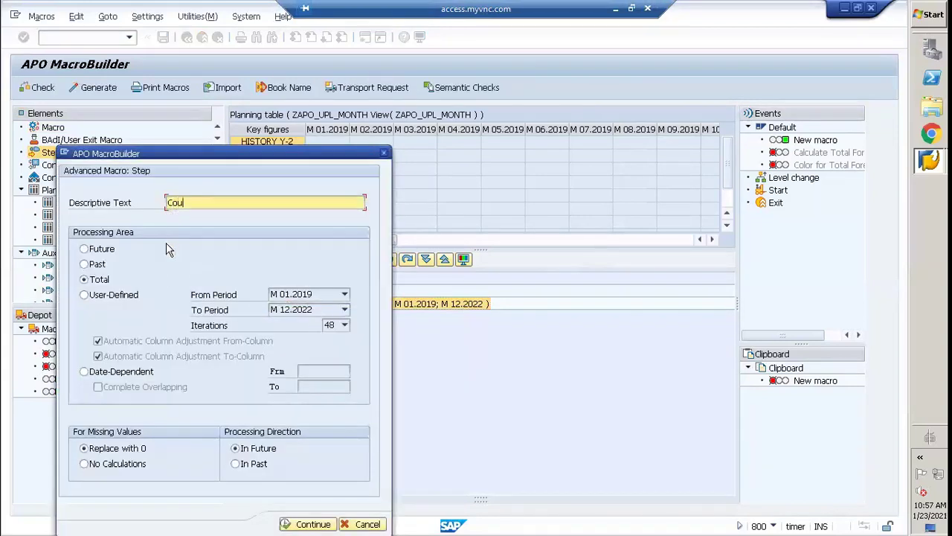
key("BackSpace")
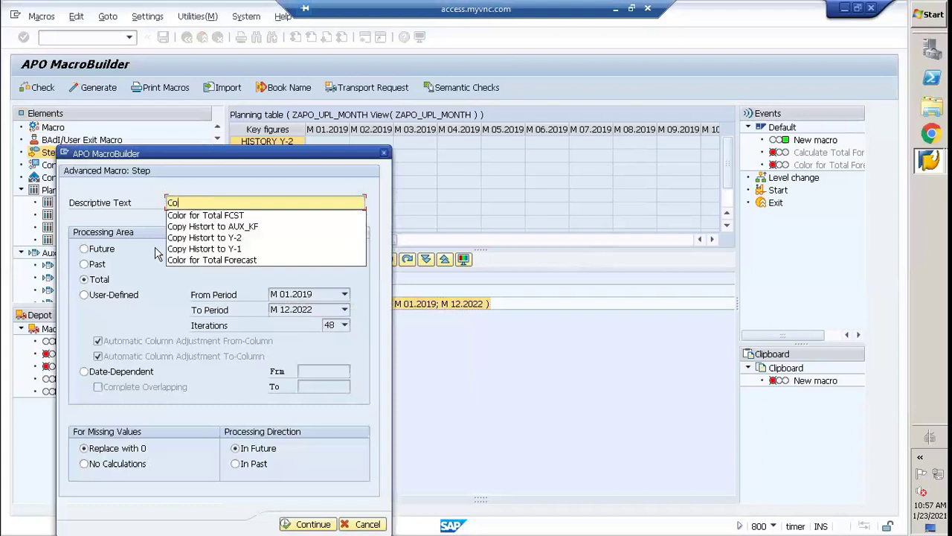
type("lor for")
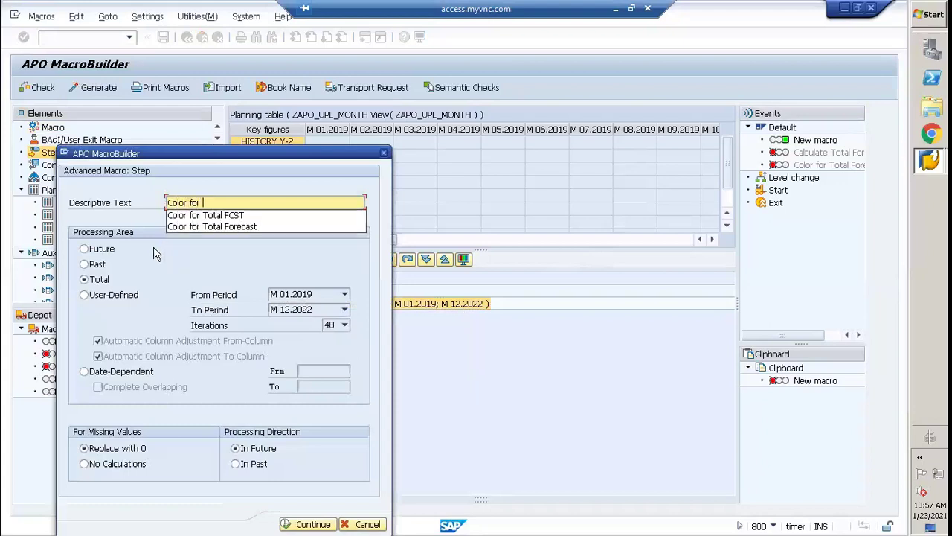
key("Down")
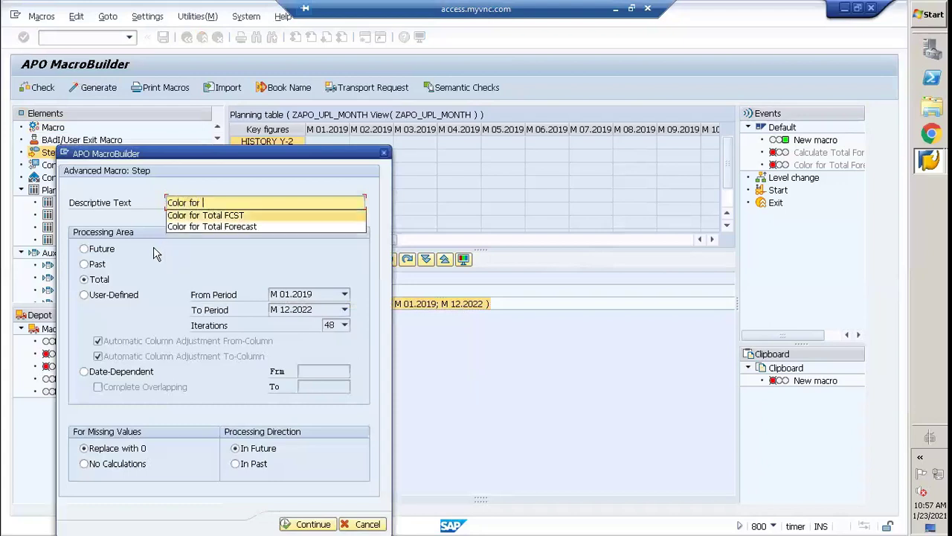
key("Return")
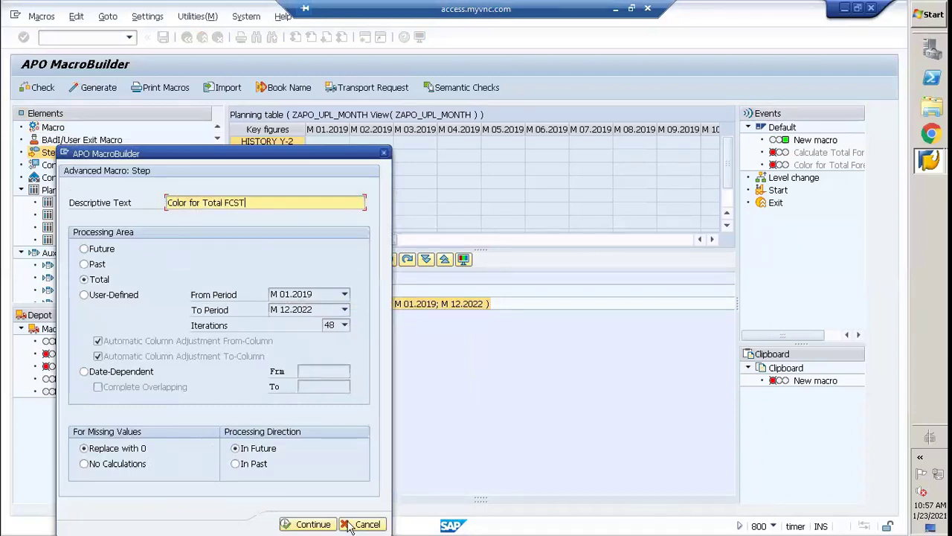
left_click(314, 524)
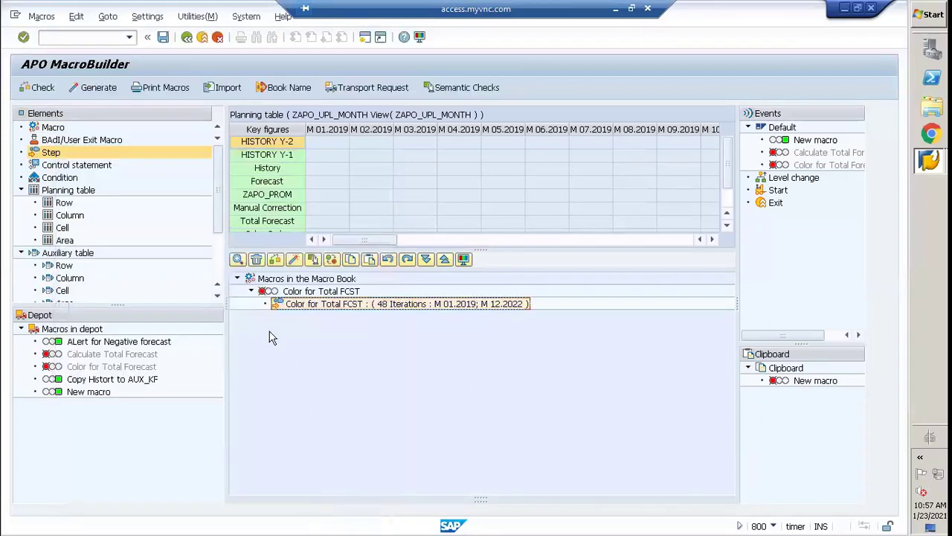
Add a planning table results row to the Color for Total FCST step and assign it to Total Forecast.
left_click_drag(64, 202, 311, 315)
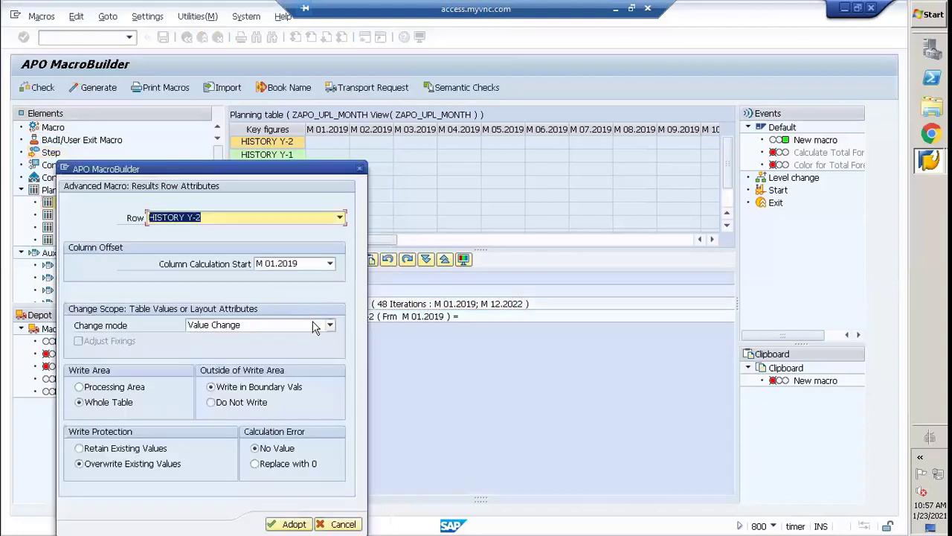
left_click(307, 217)
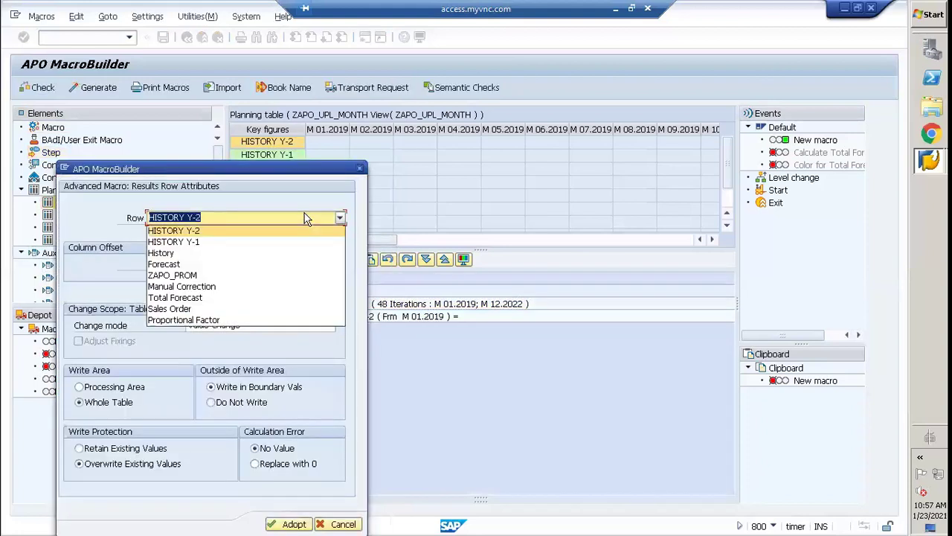
left_click(215, 297)
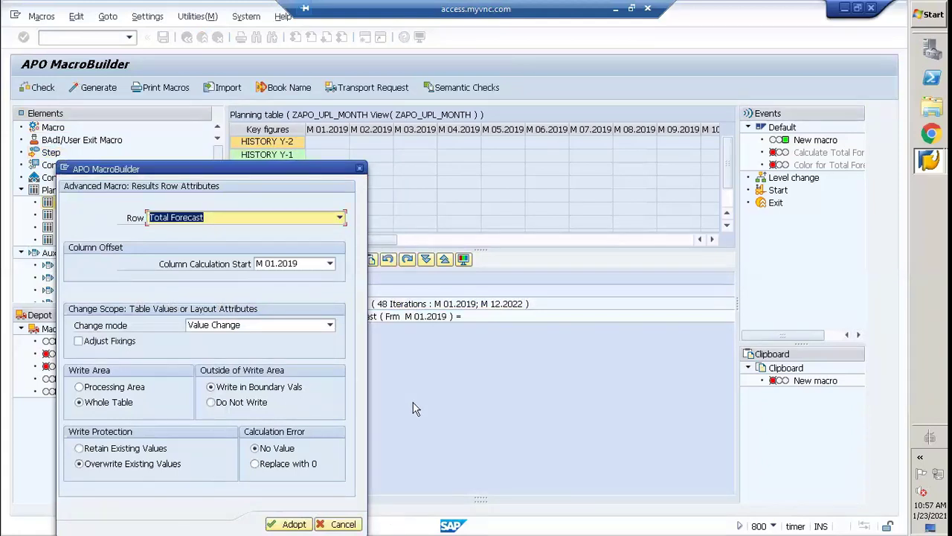
Set the Total Forecast results row's change mode to Attribute change and adopt the row attributes.
left_click(319, 325)
left_click(321, 343)
left_click(328, 325)
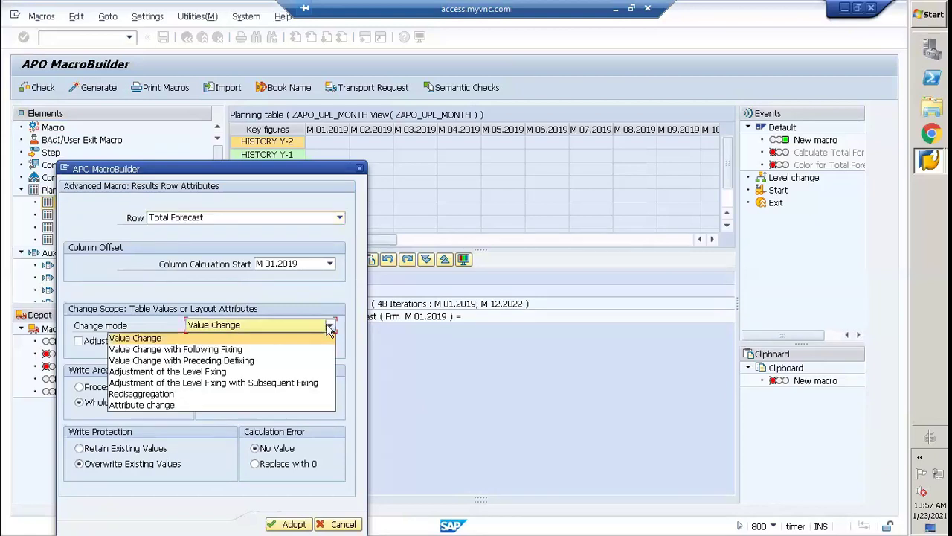
left_click(156, 405)
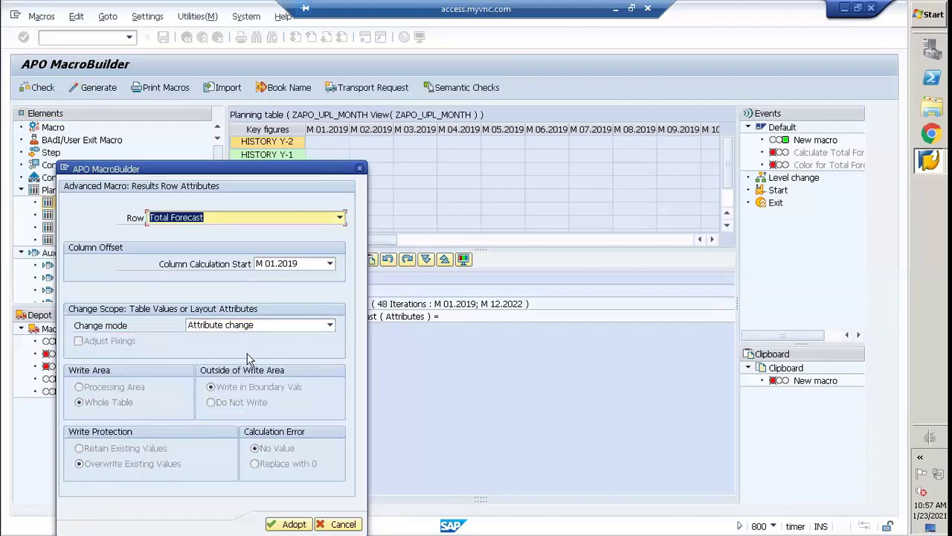
left_click(330, 325)
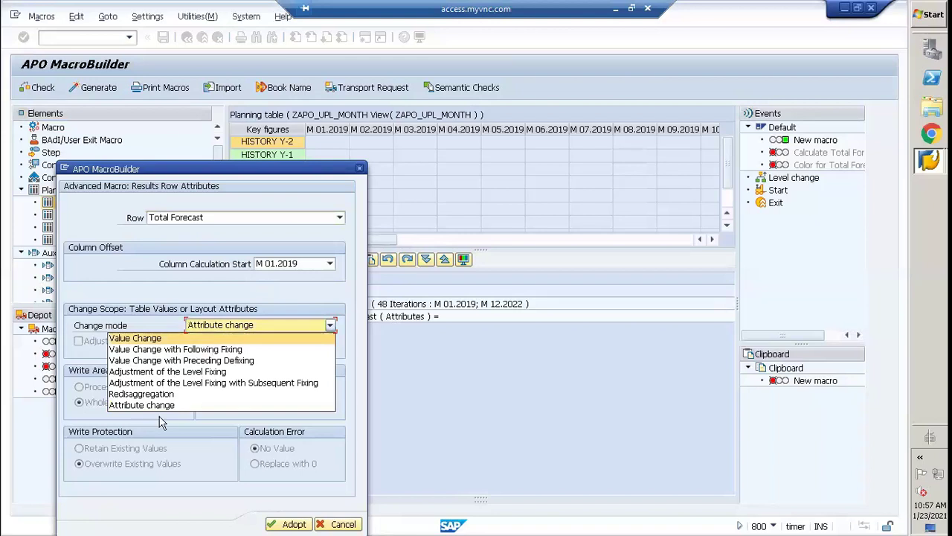
left_click(185, 403)
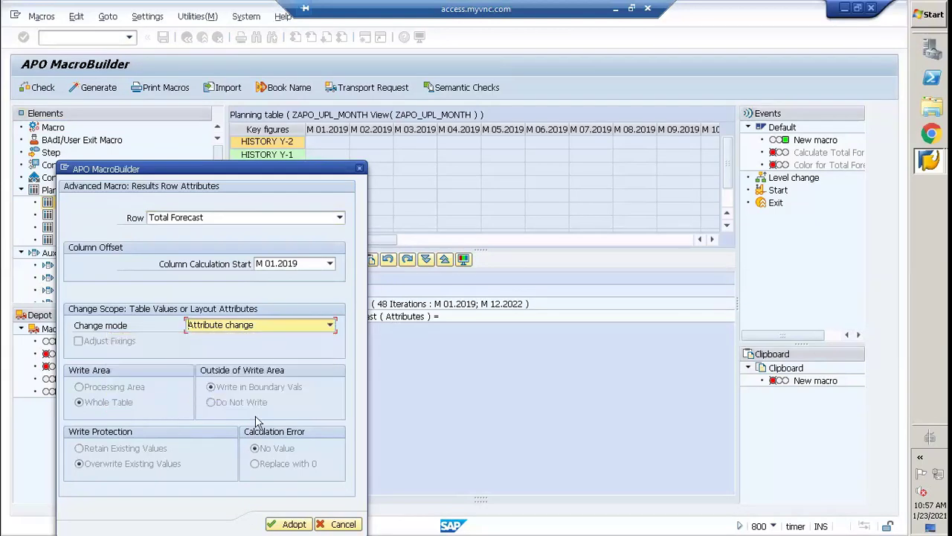
left_click(292, 525)
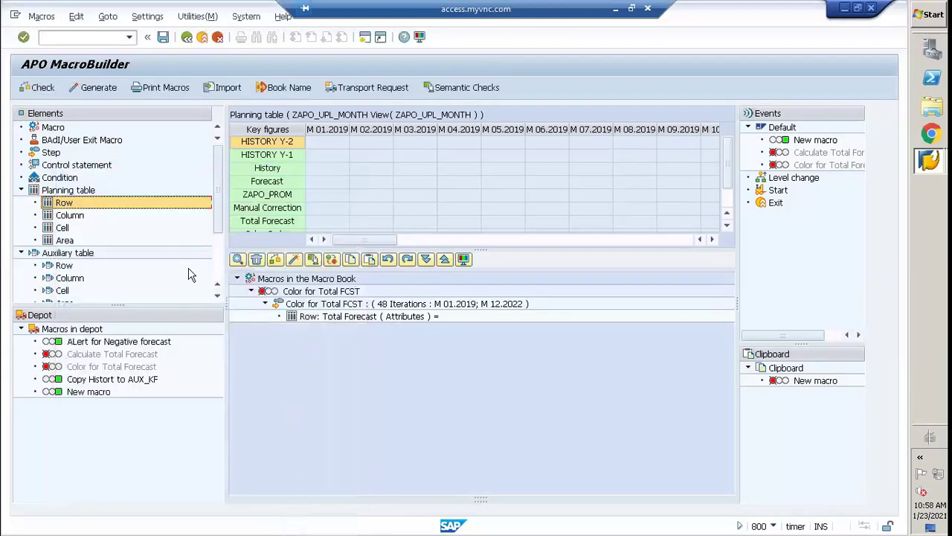
Add an Operator/Function element under the Total Forecast attributes row and choose the ROW_BG() function for it.
scroll(216, 204, "down", 4)
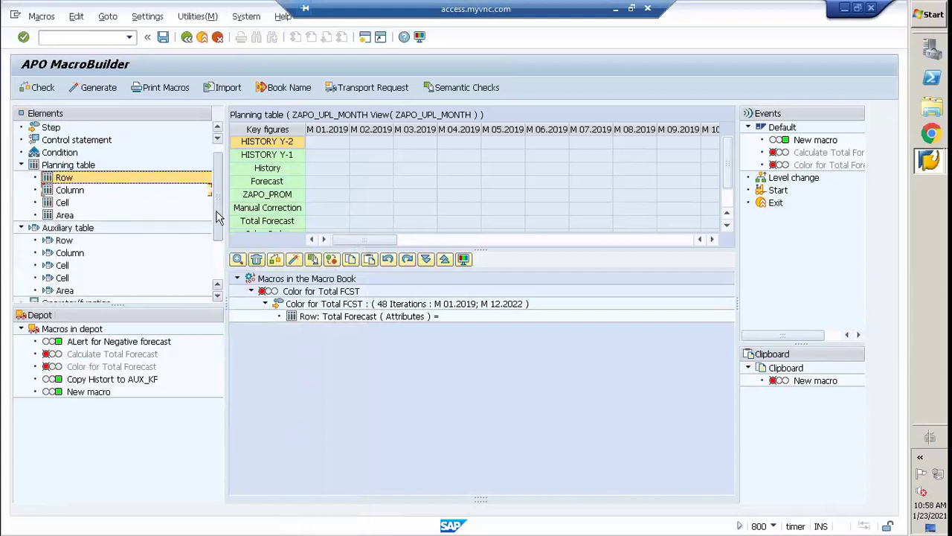
left_click_drag(76, 231, 323, 320)
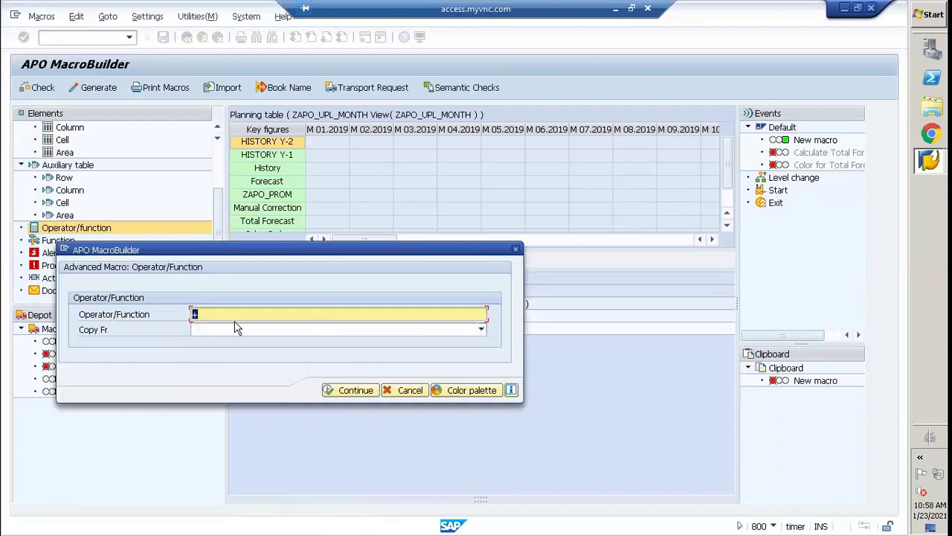
type("R")
left_click(482, 330)
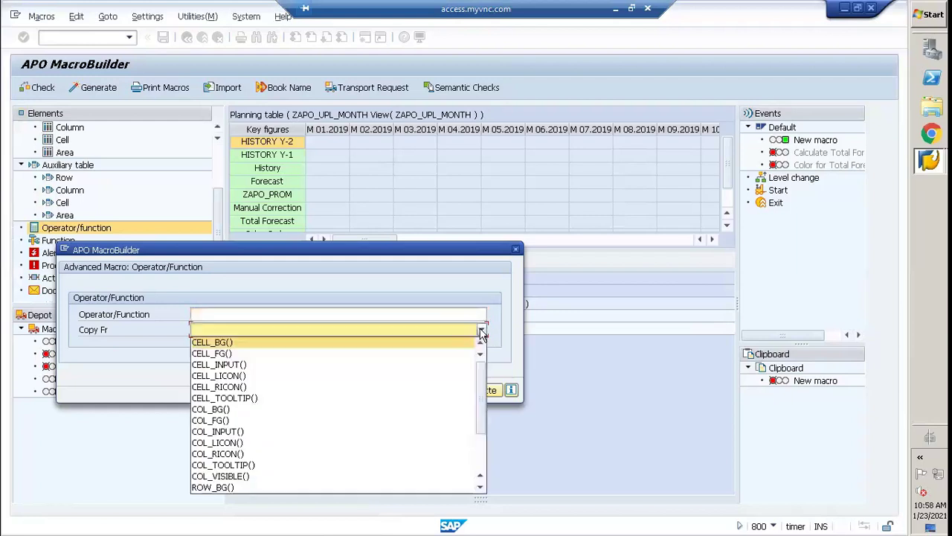
left_click(482, 329)
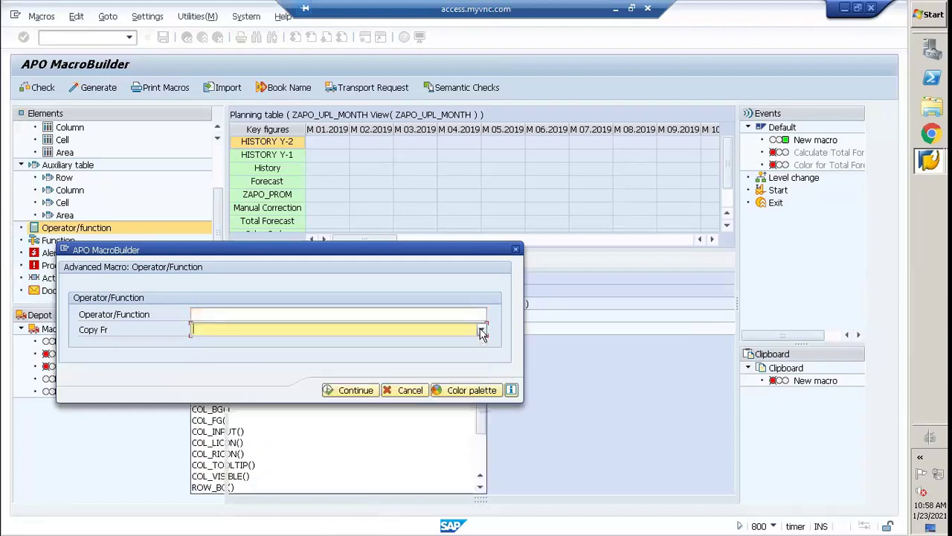
left_click(209, 330)
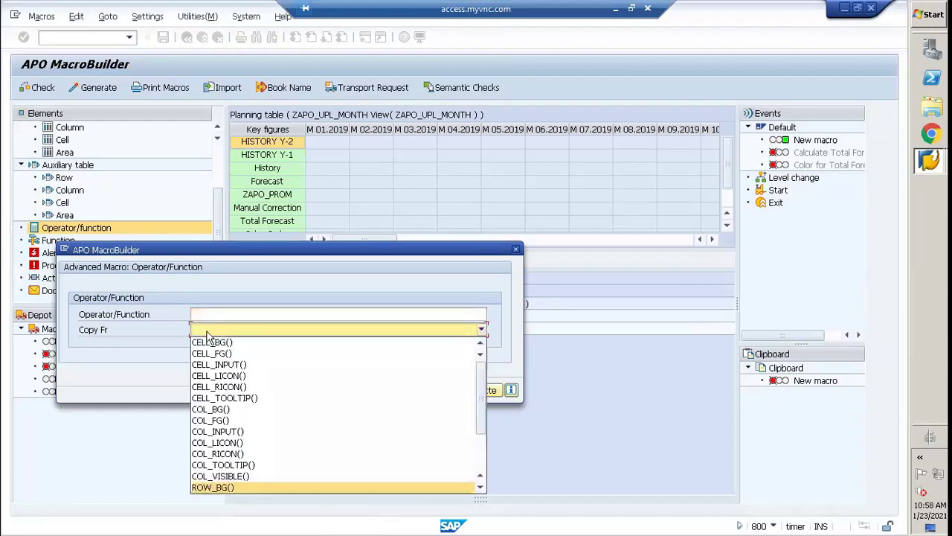
left_click(223, 487)
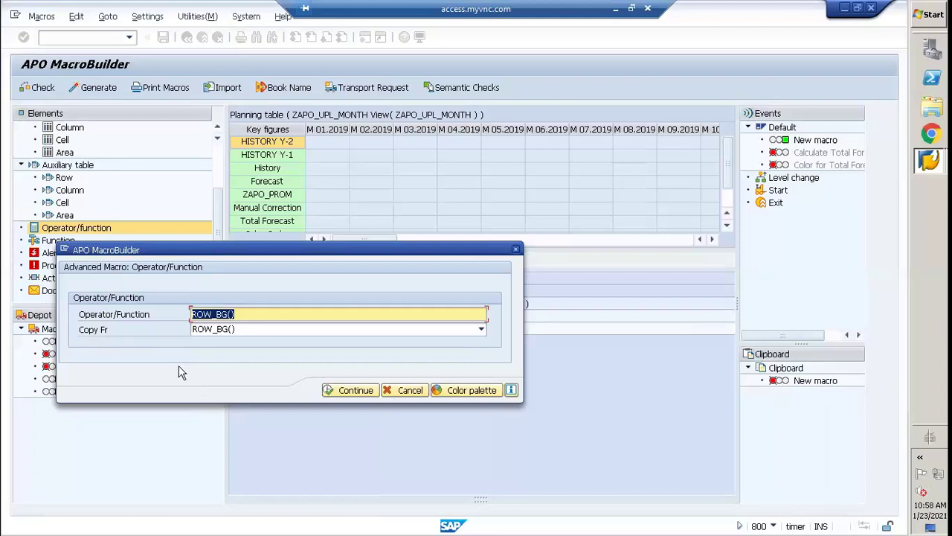
Review the row attribute functions available for copying, keeping ROW_BG() selected.
left_click(226, 332)
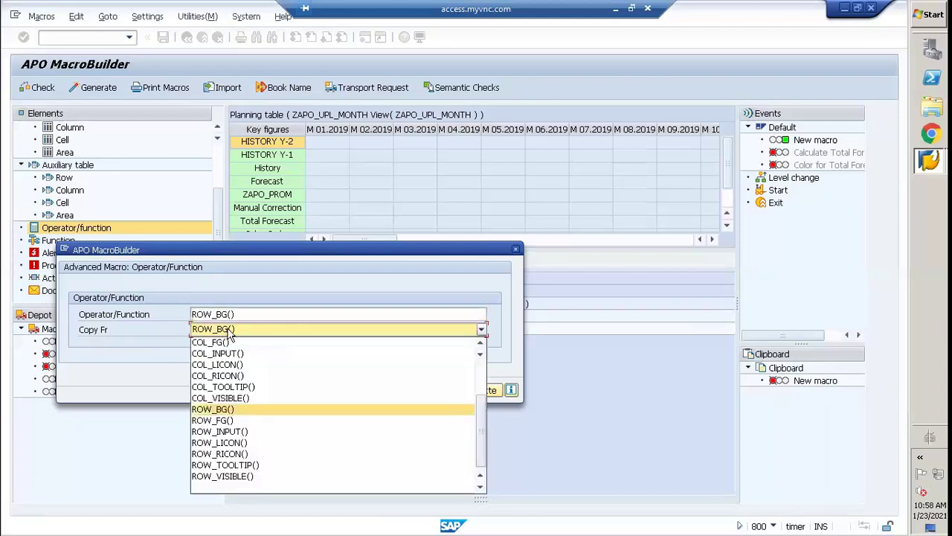
left_click(235, 330)
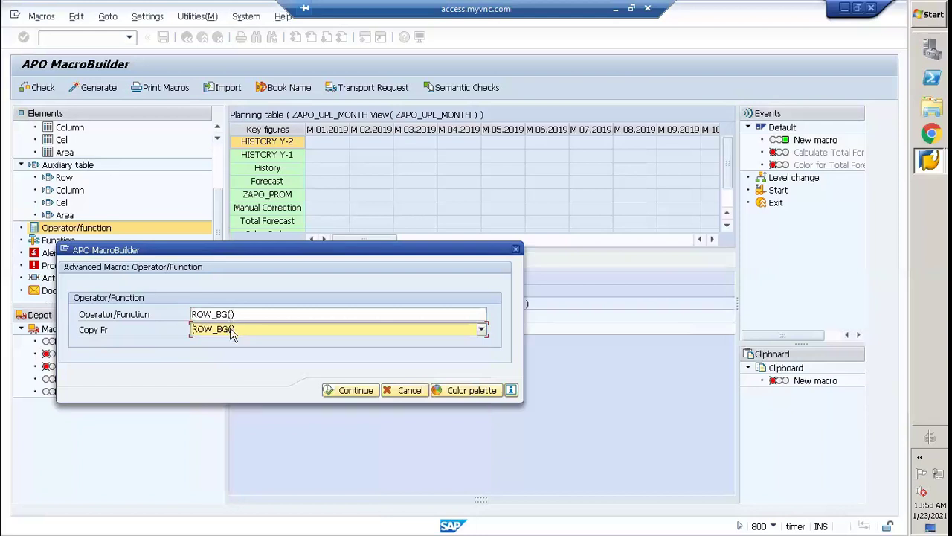
left_click(228, 328)
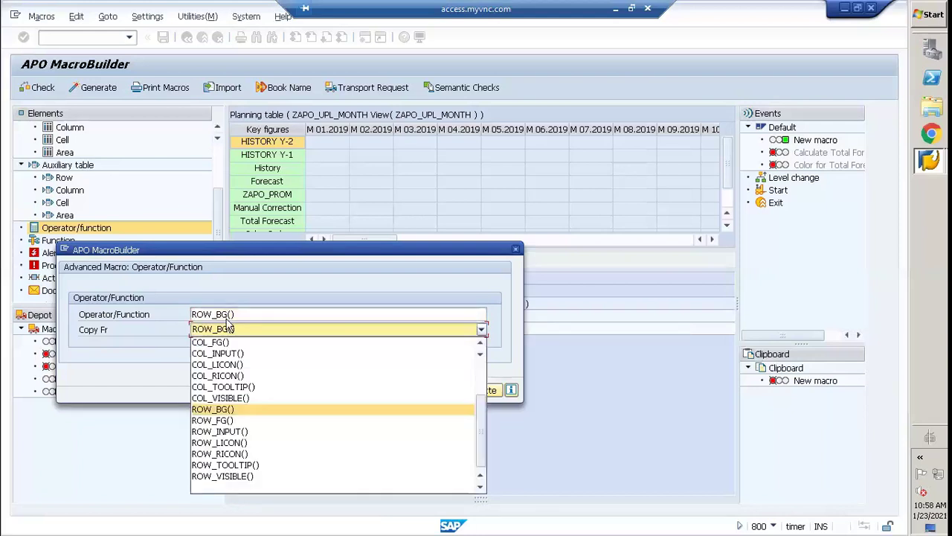
key("Down")
key("Down")
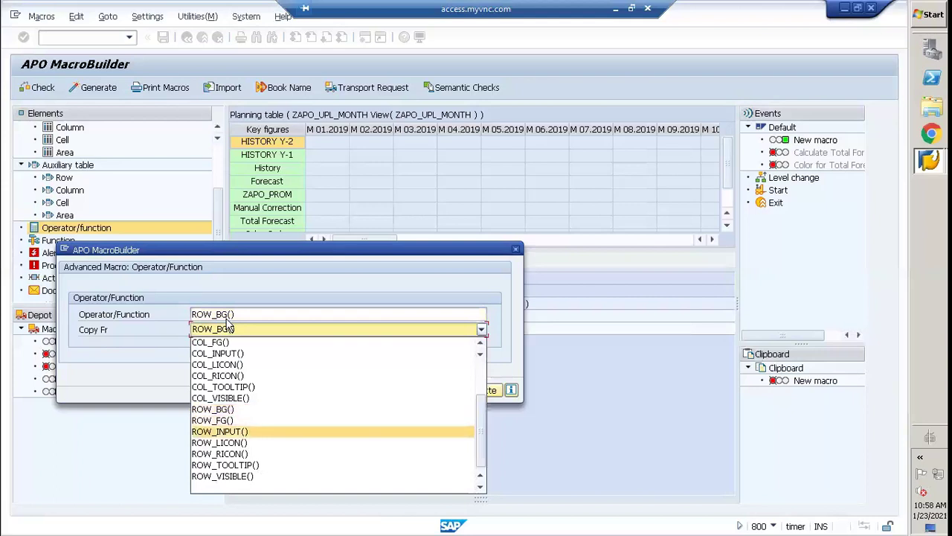
key("Up")
key("Up")
key("Return")
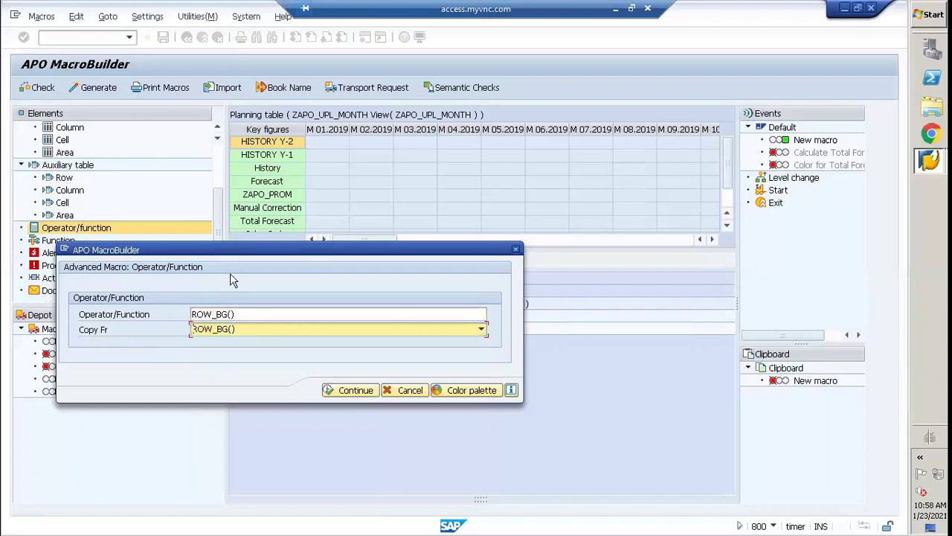
Look up the bright green colour's code in the colour palette, complete the function as ROW_BG(12) and add it to the macro.
left_click(230, 313)
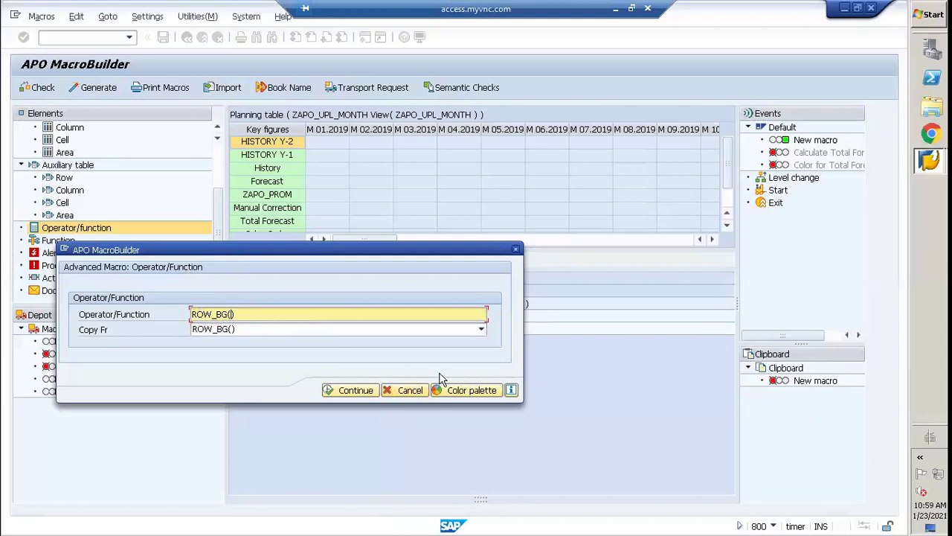
left_click(454, 390)
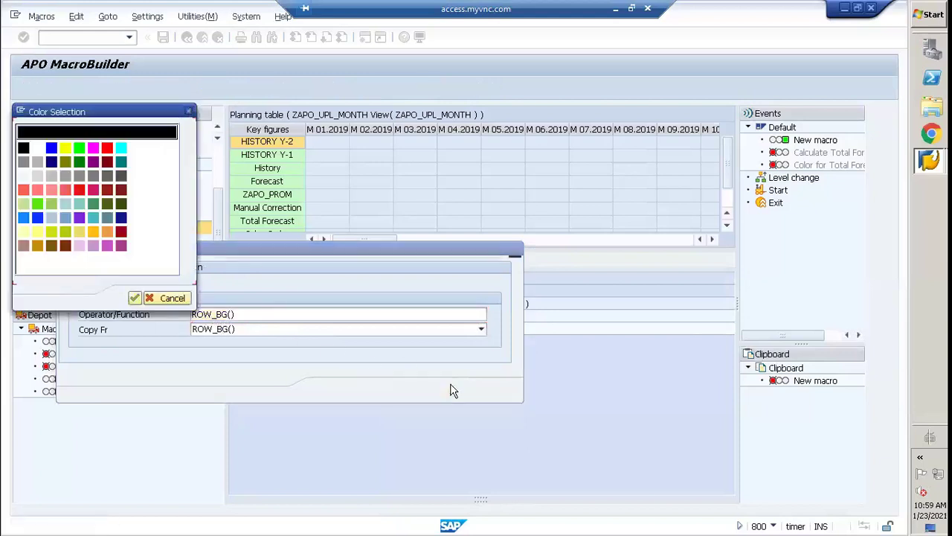
left_click(80, 148)
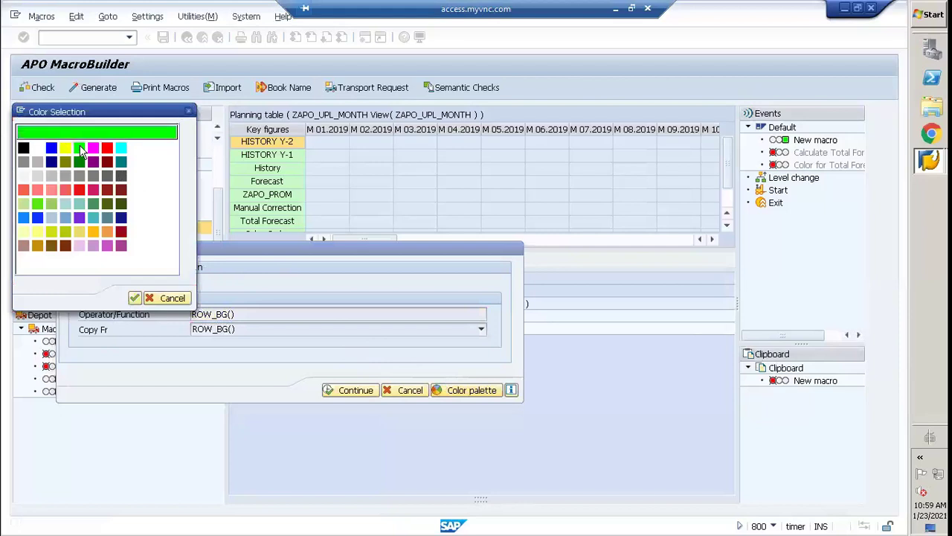
left_click(93, 149)
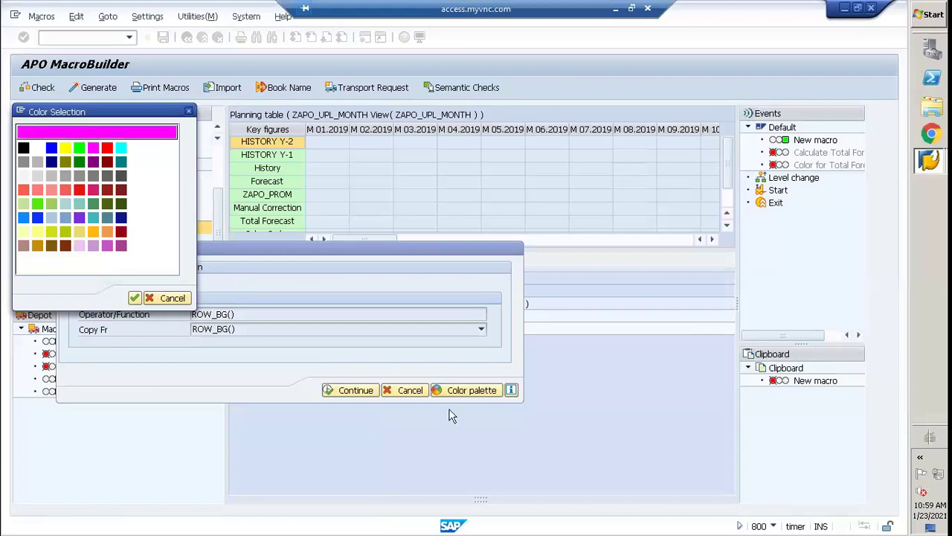
left_click(78, 152)
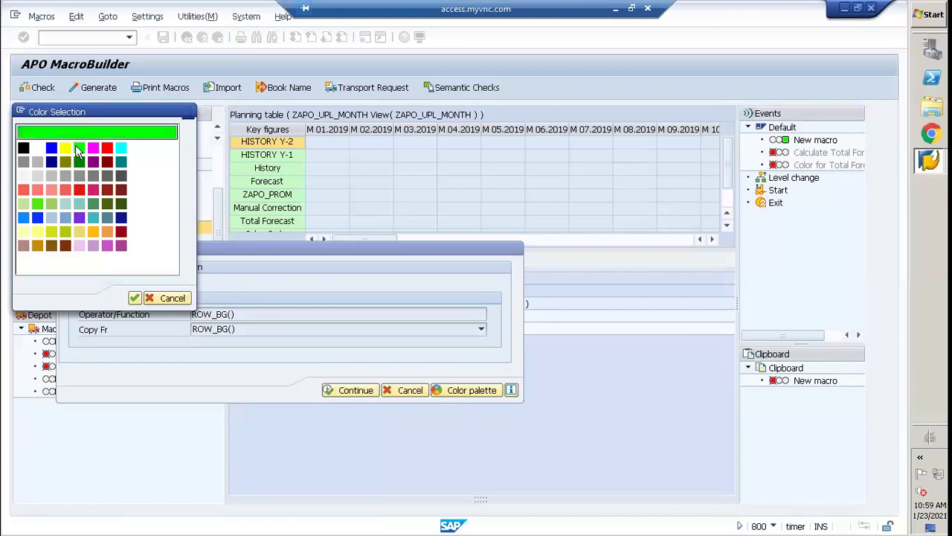
left_click(135, 298)
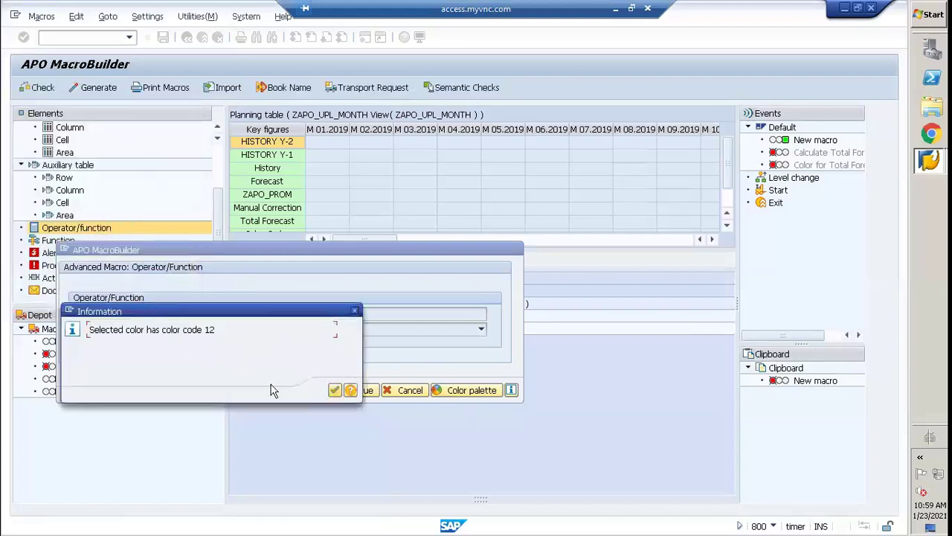
left_click(333, 391)
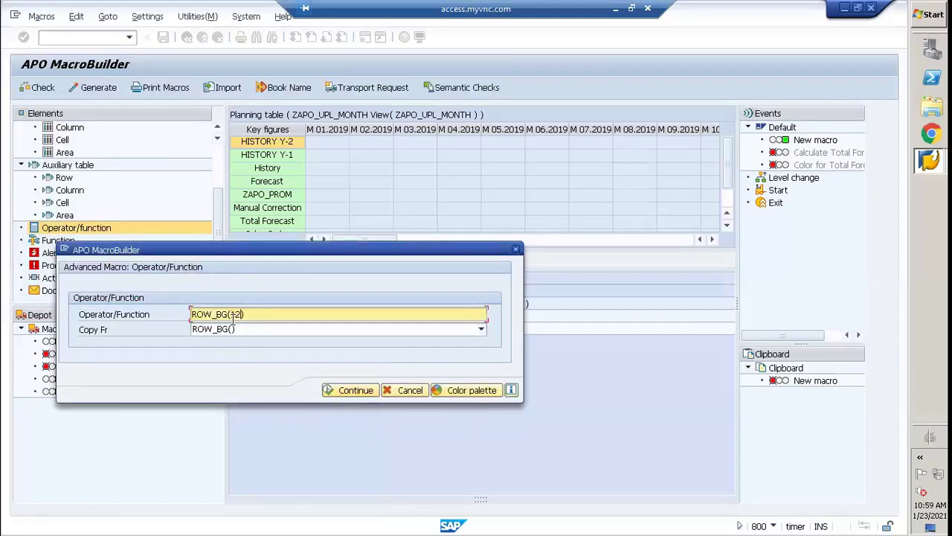
left_click(349, 392)
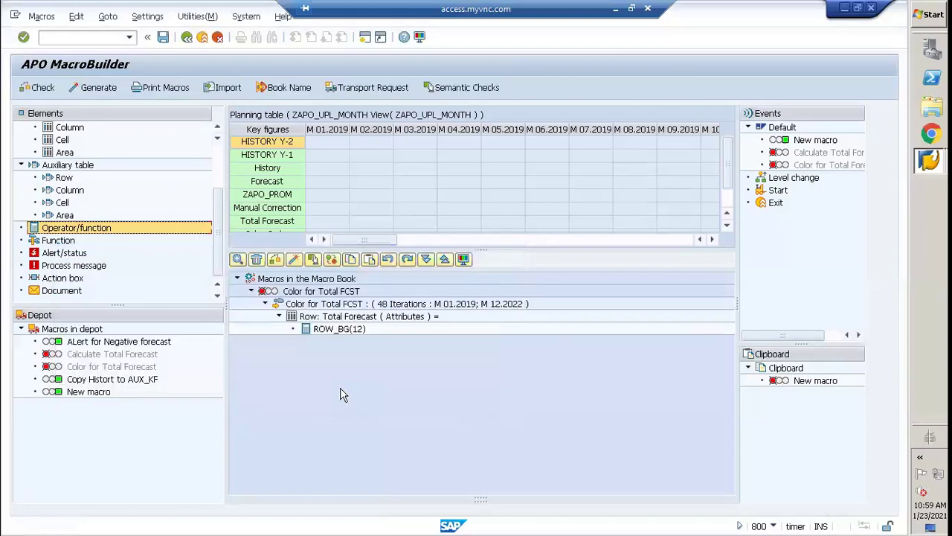
Try to generate the Color for Total FCST macro.
left_click(274, 290)
key("ctrl+F3")
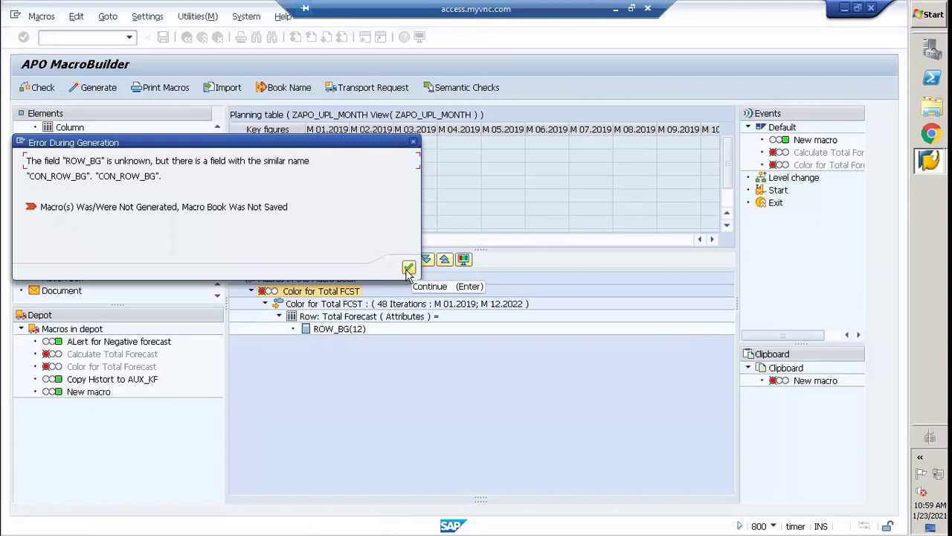
left_click(408, 269)
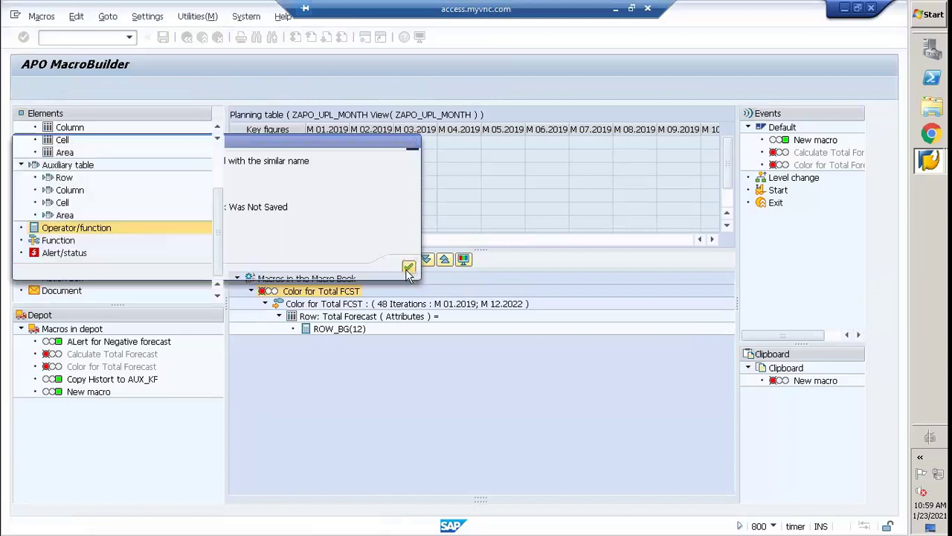
Open the ROW_BG(12) function under the Total Forecast attributes row and clear its colour code, leaving ROW_BG().
left_click(328, 331)
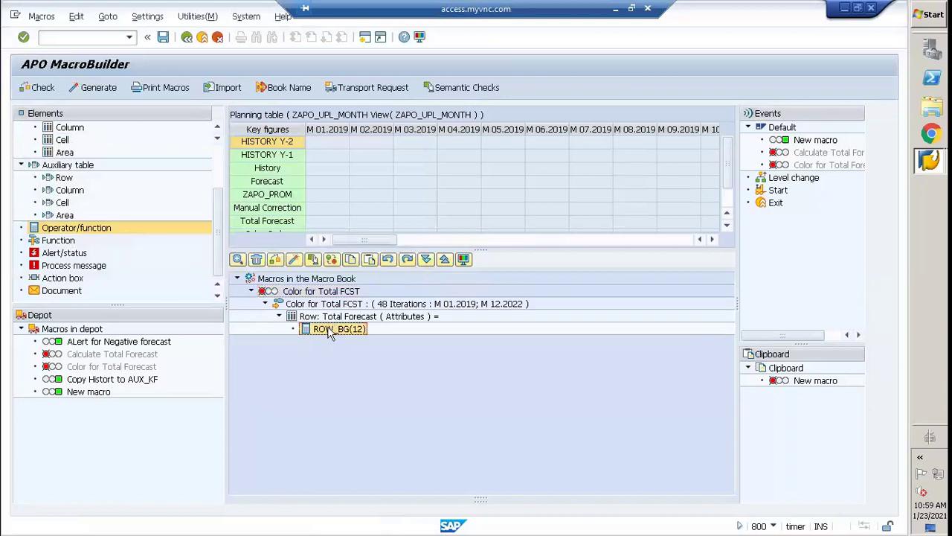
right_click(330, 333)
left_click(318, 343)
double_click(330, 333)
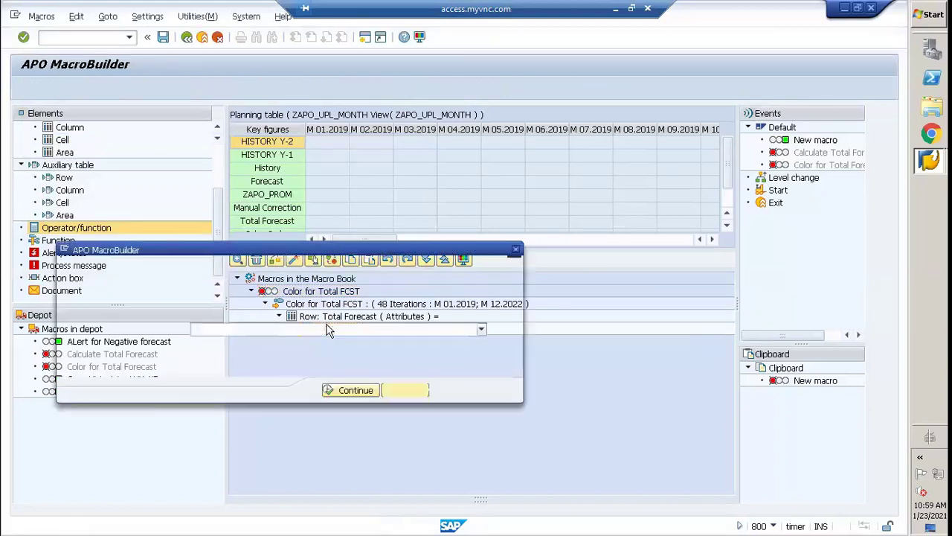
left_click(244, 314)
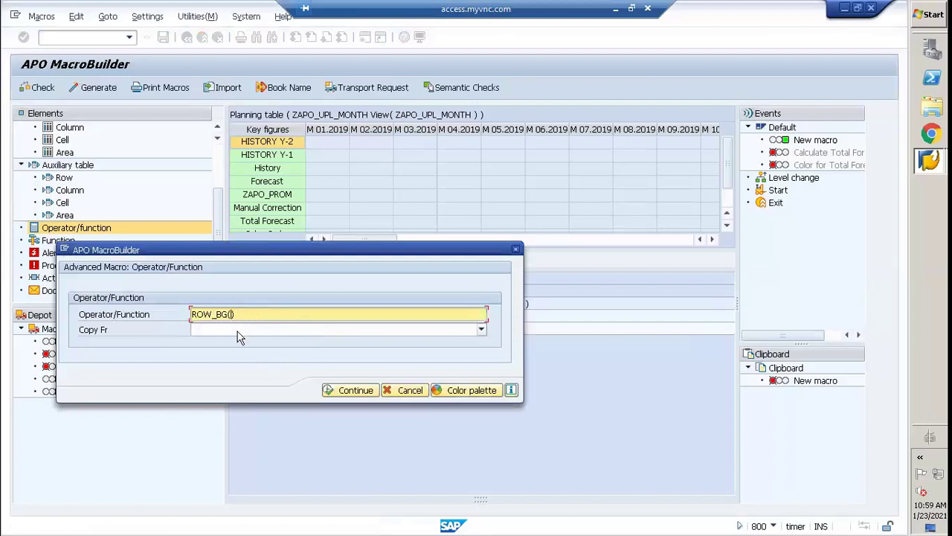
Look up the pale teal colour's code in the colour palette and apply the function as ROW_BG() without a code.
left_click(466, 391)
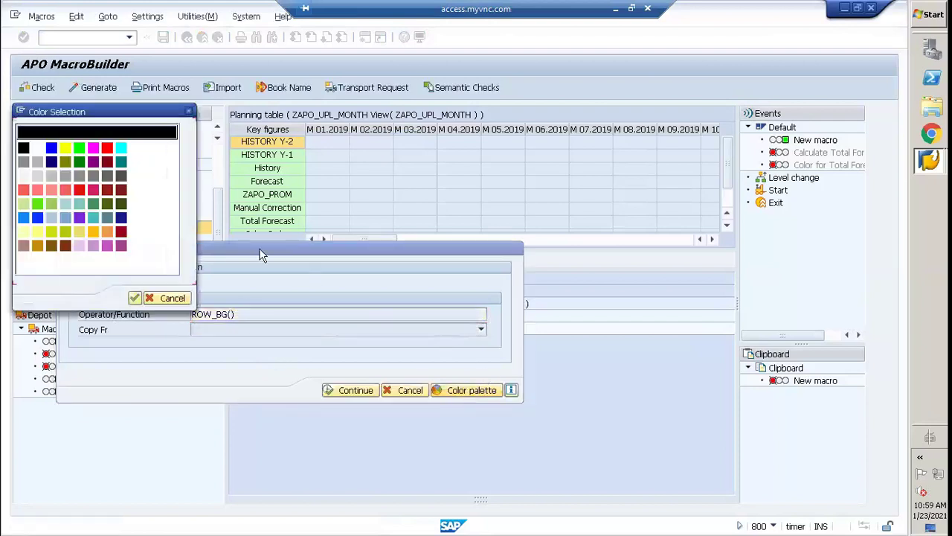
left_click(64, 149)
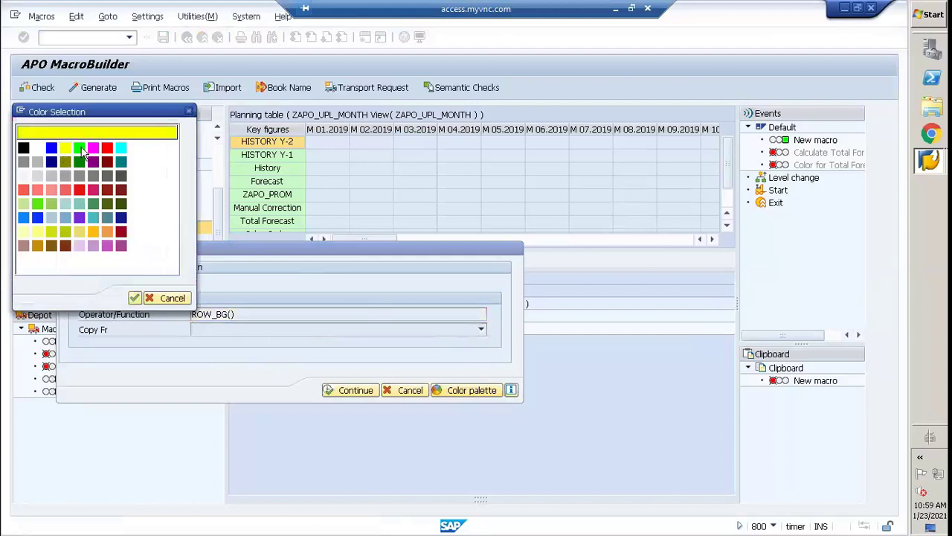
left_click(79, 149)
left_click(94, 149)
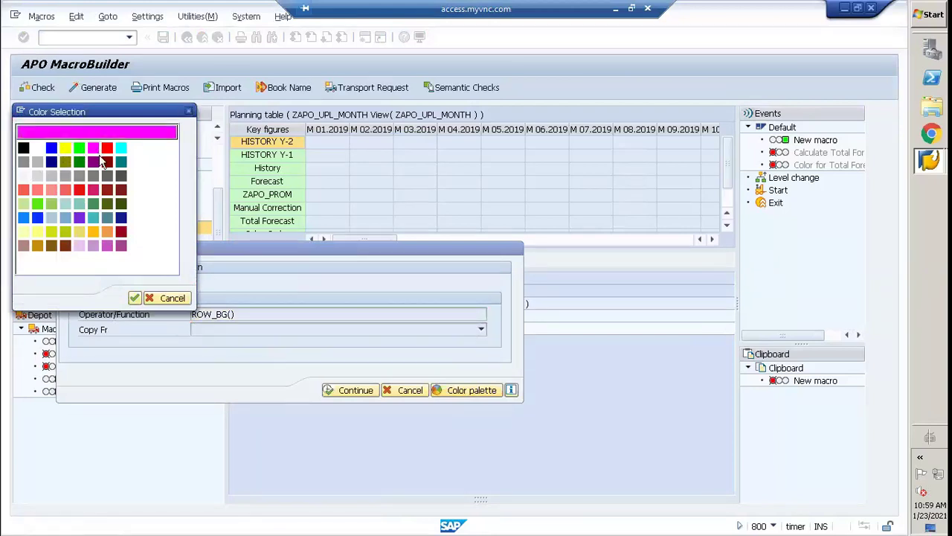
left_click(66, 204)
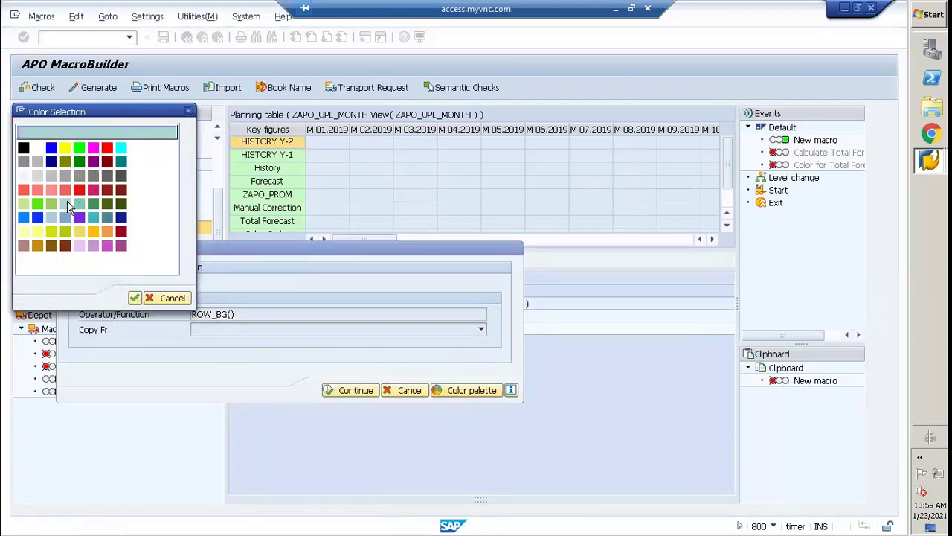
left_click(135, 298)
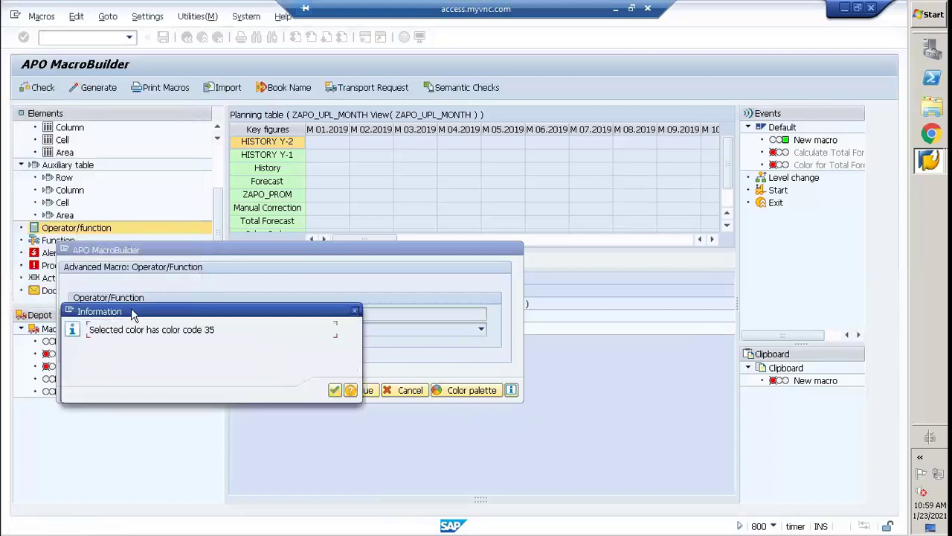
left_click(334, 391)
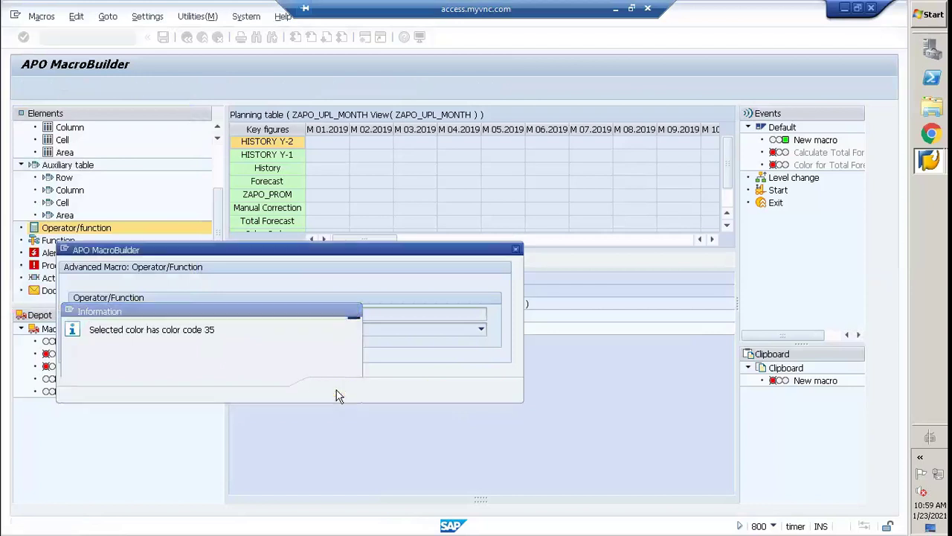
left_click(339, 390)
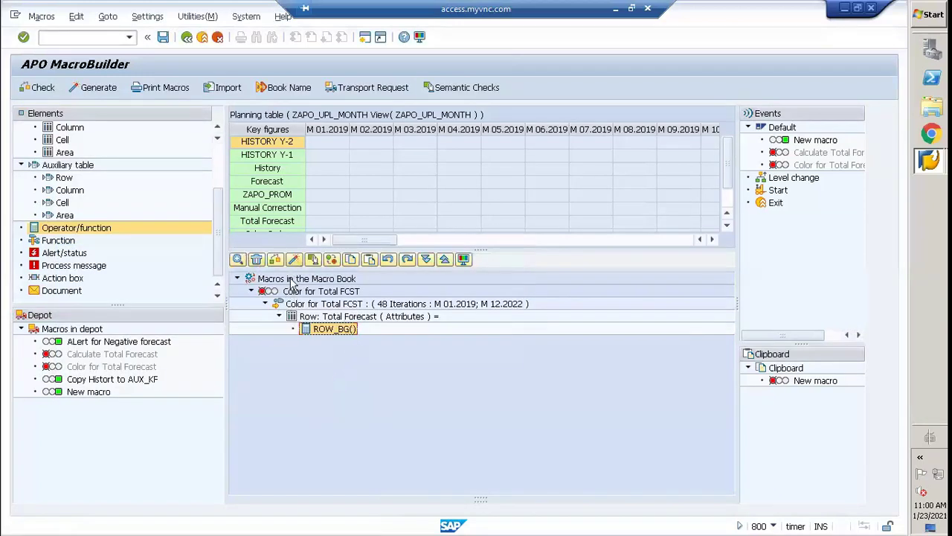
Try to generate the Color for Total FCST macro with the empty ROW_BG() function.
left_click(312, 290)
key("ctrl+F3")
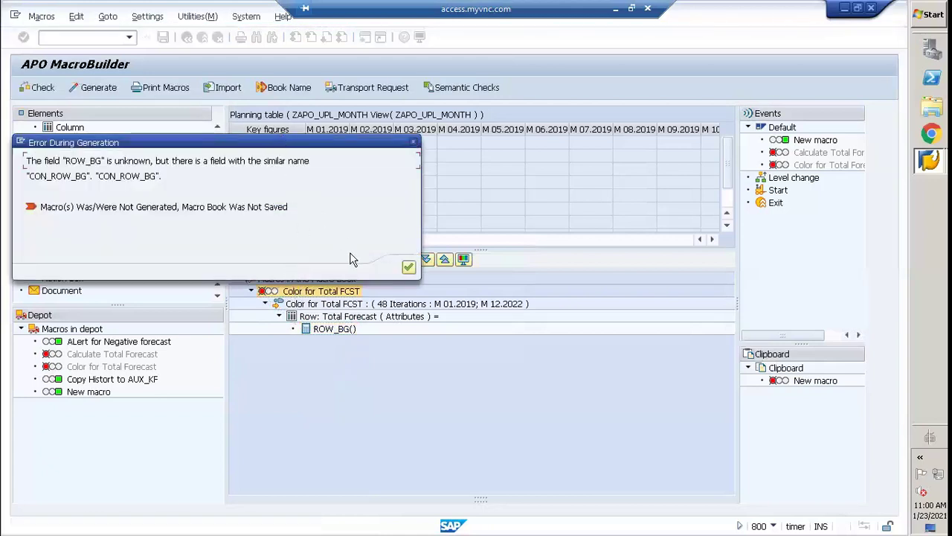
left_click(409, 266)
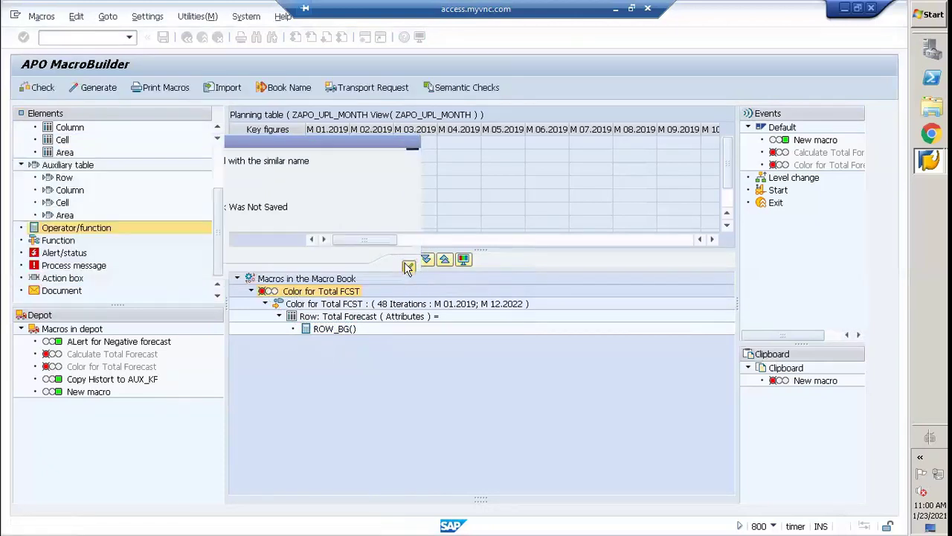
Reopen the ROW_BG() element, review the functions available for copying, and keep ROW_BG() selected.
double_click(322, 333)
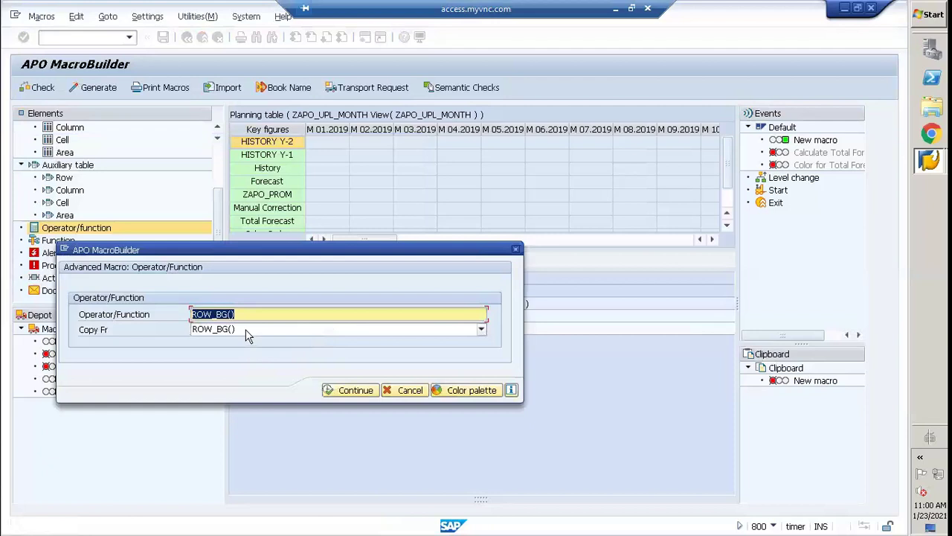
left_click(248, 335)
left_click(250, 331)
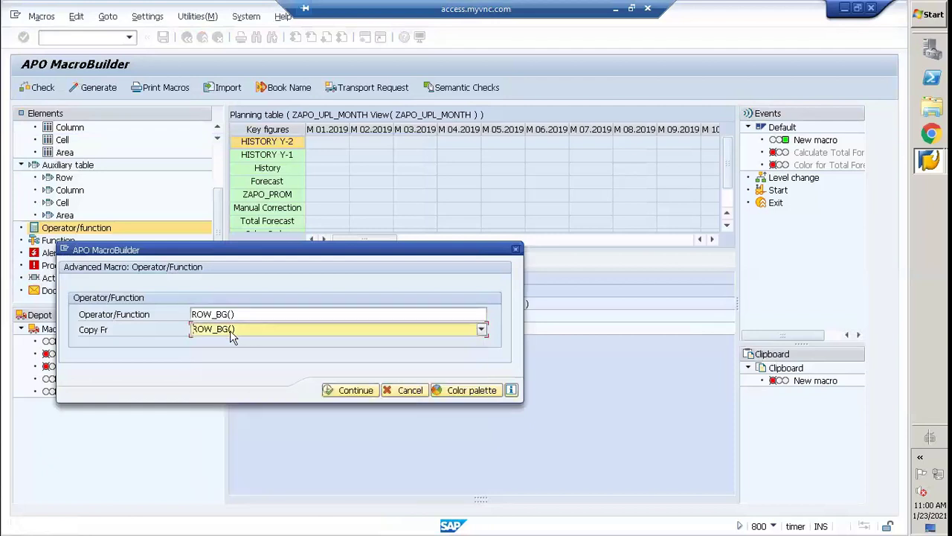
left_click(229, 332)
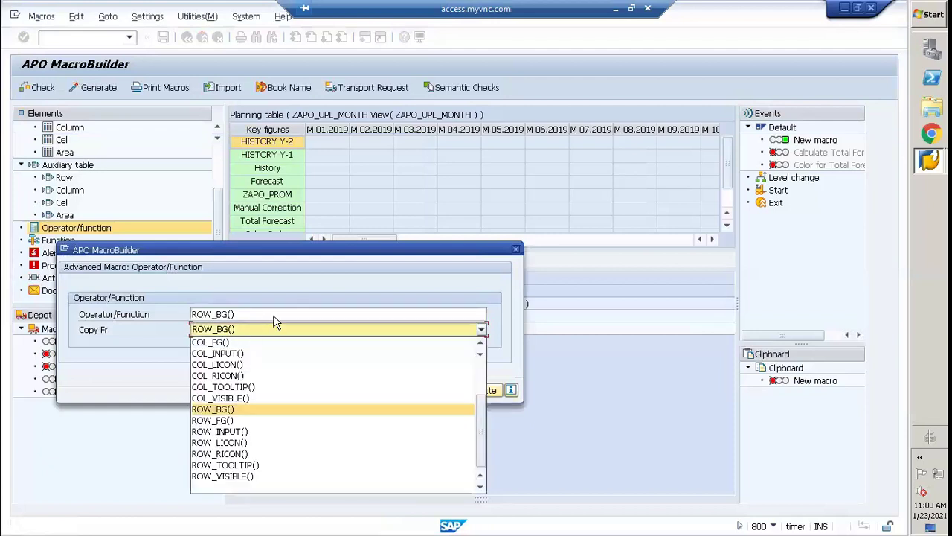
left_click(344, 329)
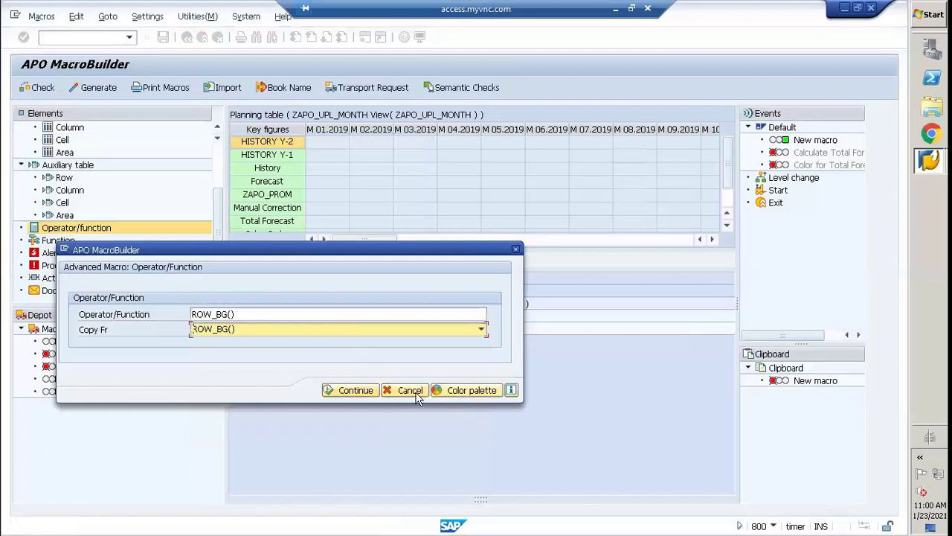
left_click(370, 390)
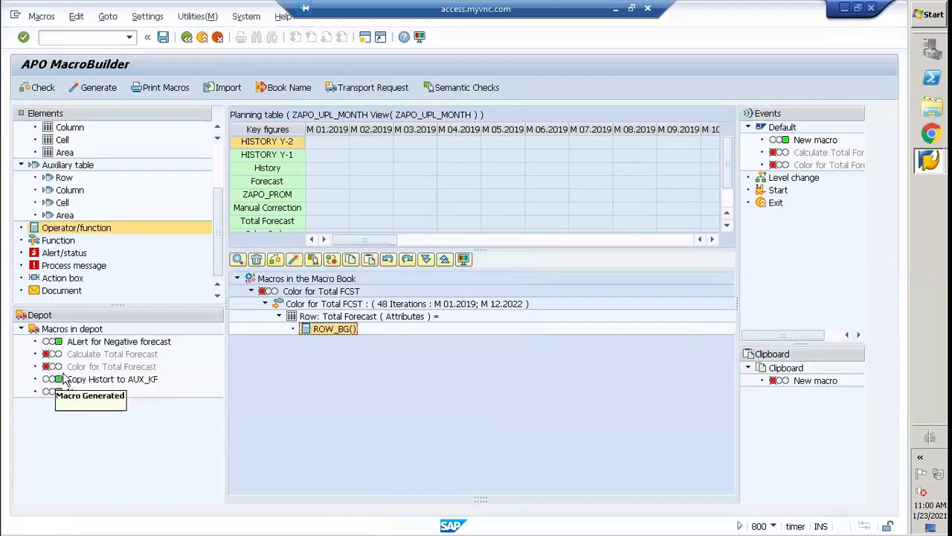
Bring the depot's Color for Total Forecast macro into the macro book, examine its row function, and return it to the depot.
left_click_drag(88, 373, 255, 281)
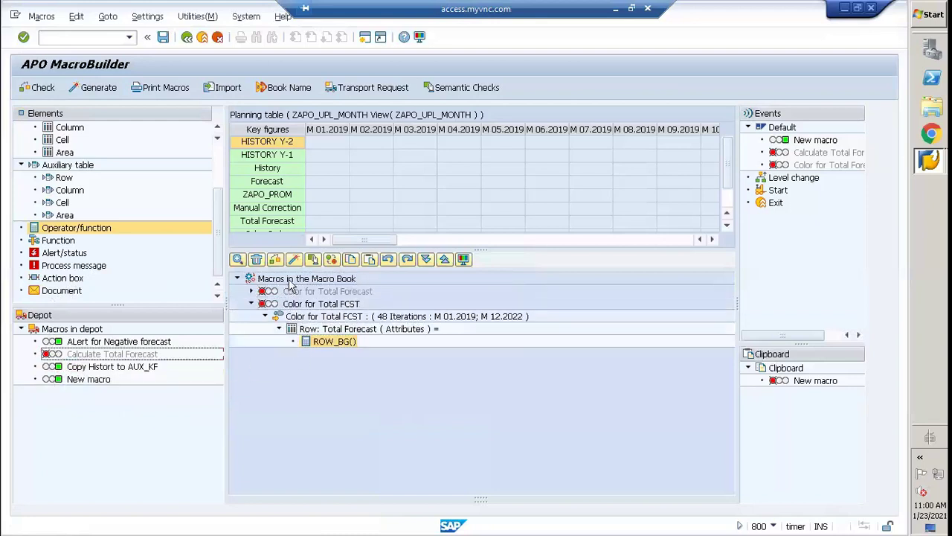
left_click(250, 291)
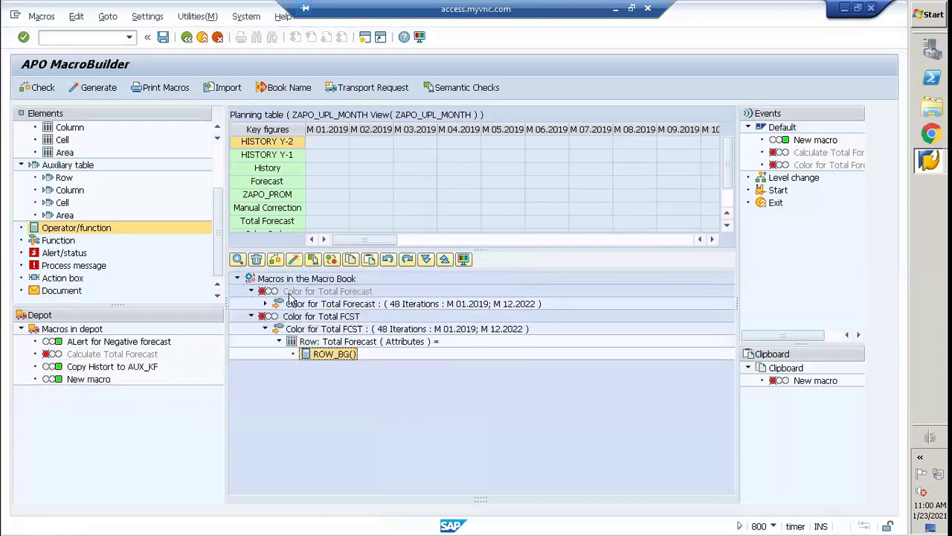
left_click(266, 304)
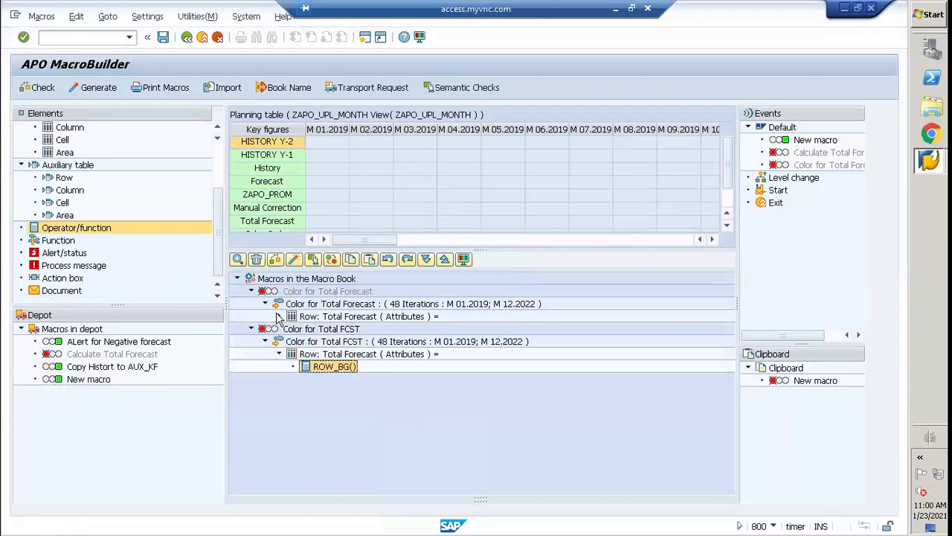
left_click(279, 316)
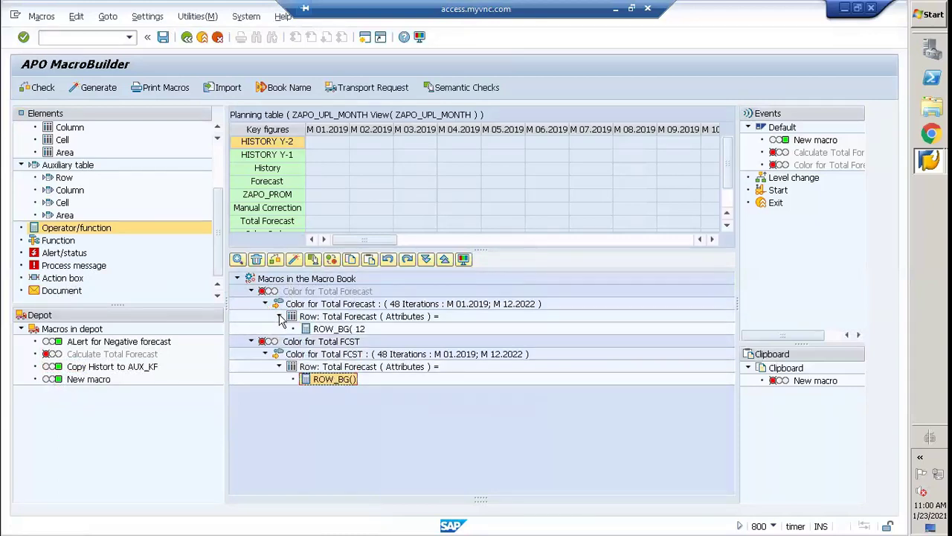
left_click(280, 316)
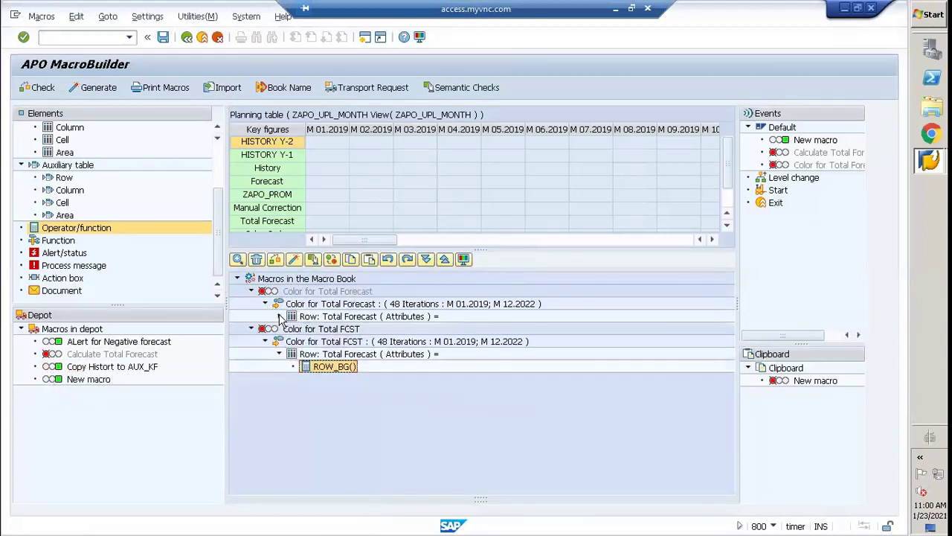
left_click(268, 291)
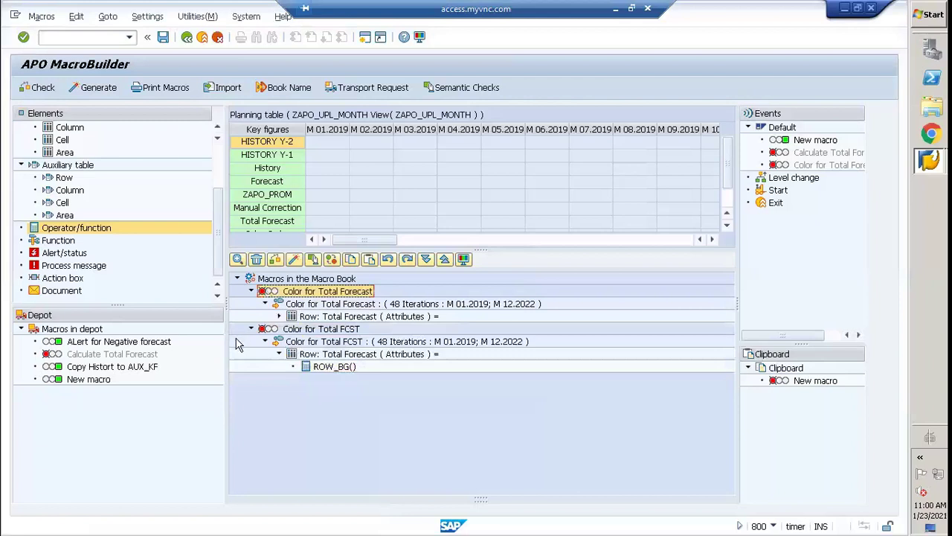
left_click_drag(274, 293, 65, 360)
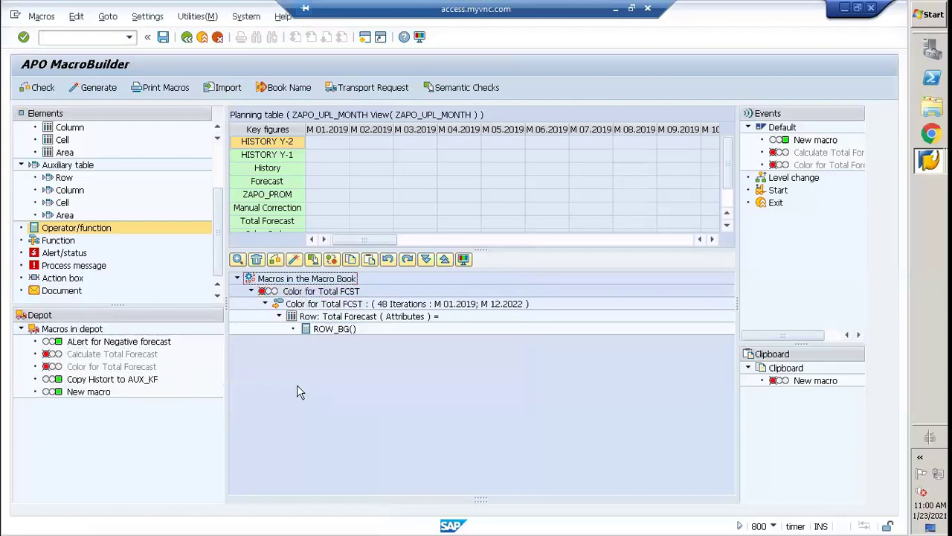
Complete the function as ROW_BG( 12 ), with spaces around the colour code, and generate the Color for Total FCST macro.
left_click(314, 331)
double_click(314, 331)
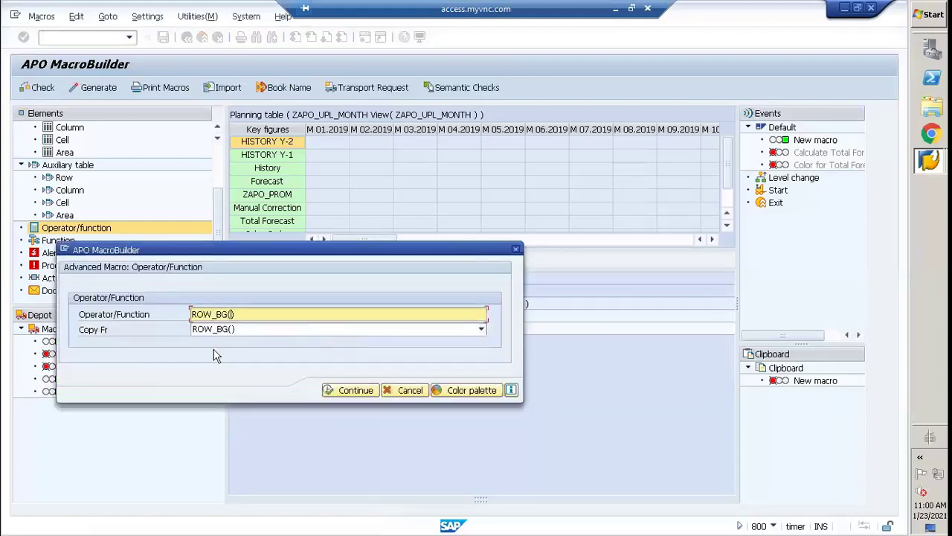
type("12")
left_click(365, 390)
left_click(318, 291)
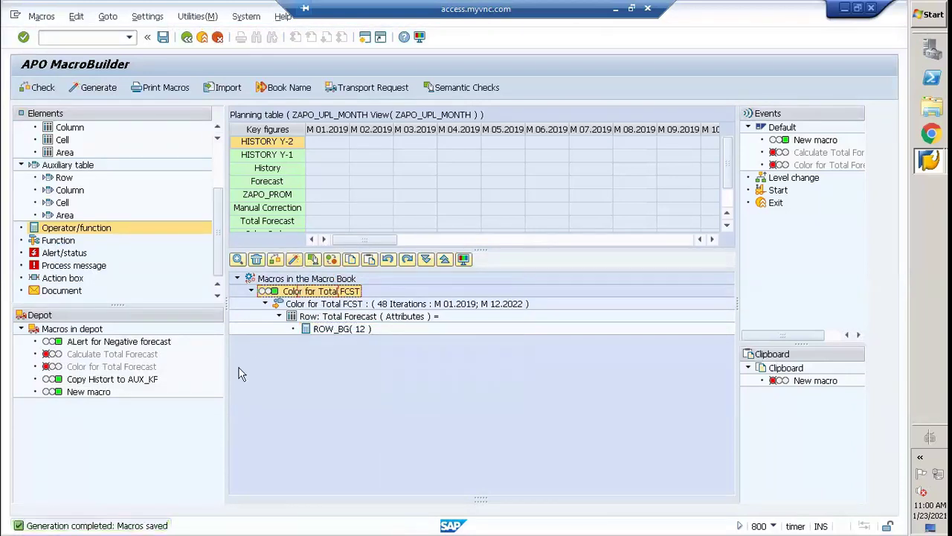
Clear the code from ROW_BG( 12 ), look up bright green's code in the colour palette, and apply the function as ROW_BG().
double_click(327, 329)
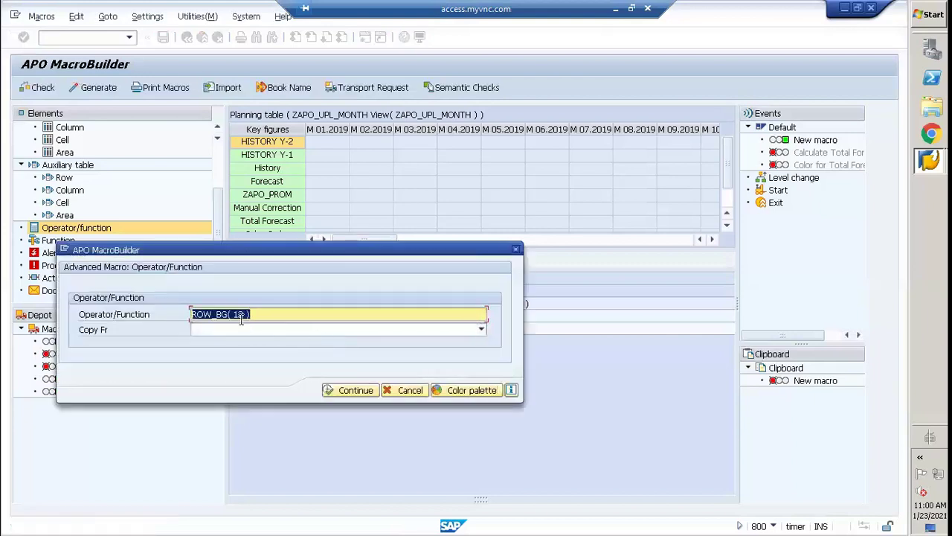
left_click(241, 317)
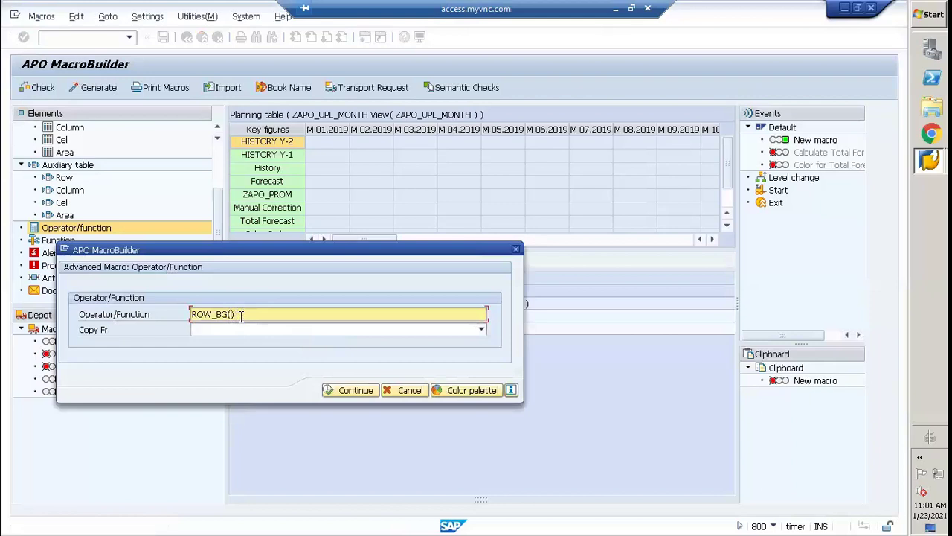
left_click(472, 390)
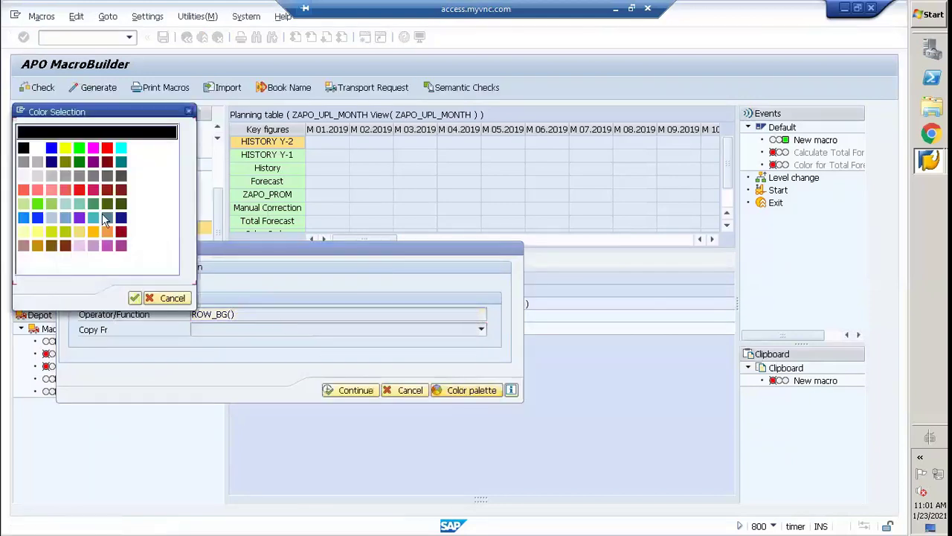
left_click(78, 148)
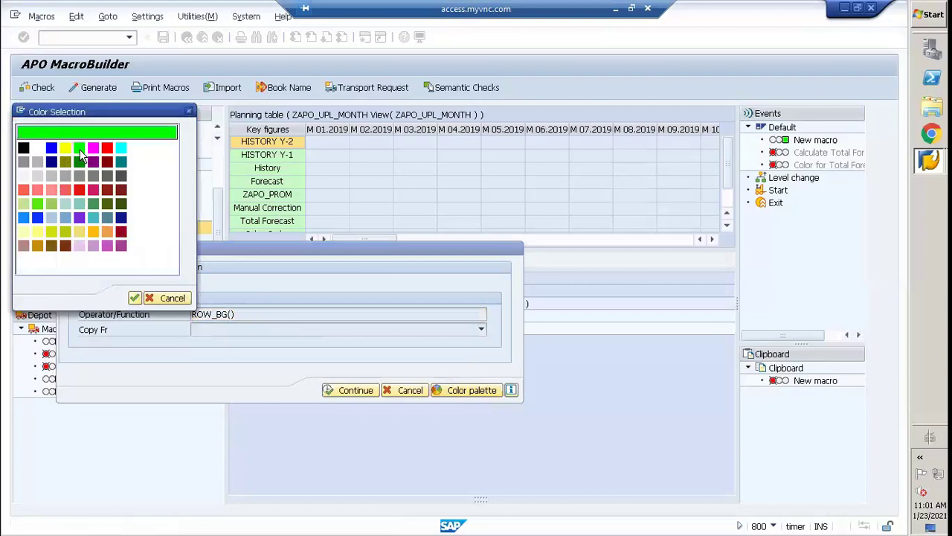
left_click(135, 298)
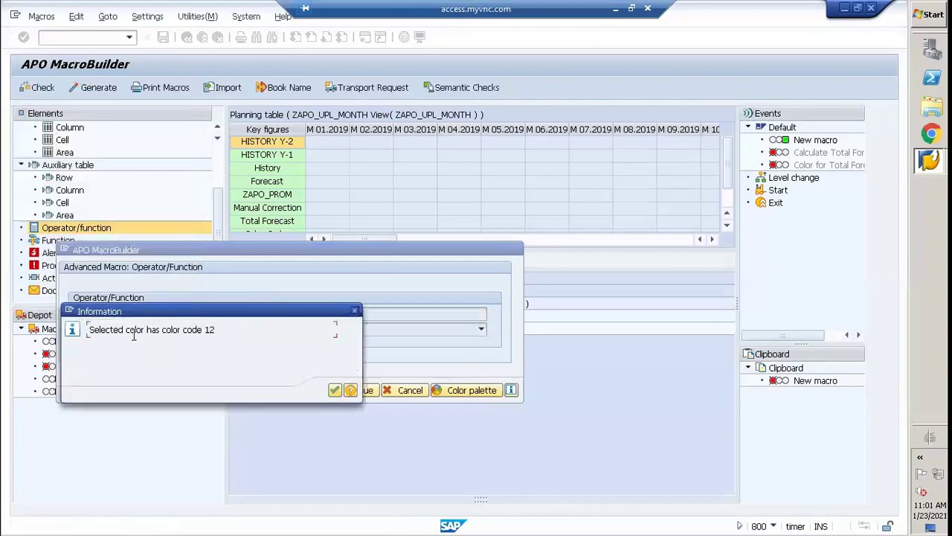
left_click(335, 393)
left_click(231, 315)
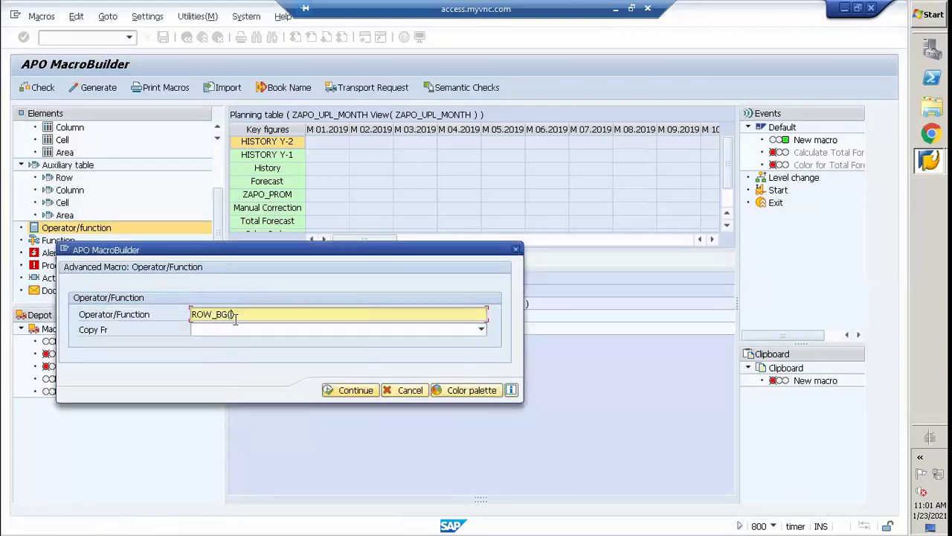
type("12")
left_click(341, 390)
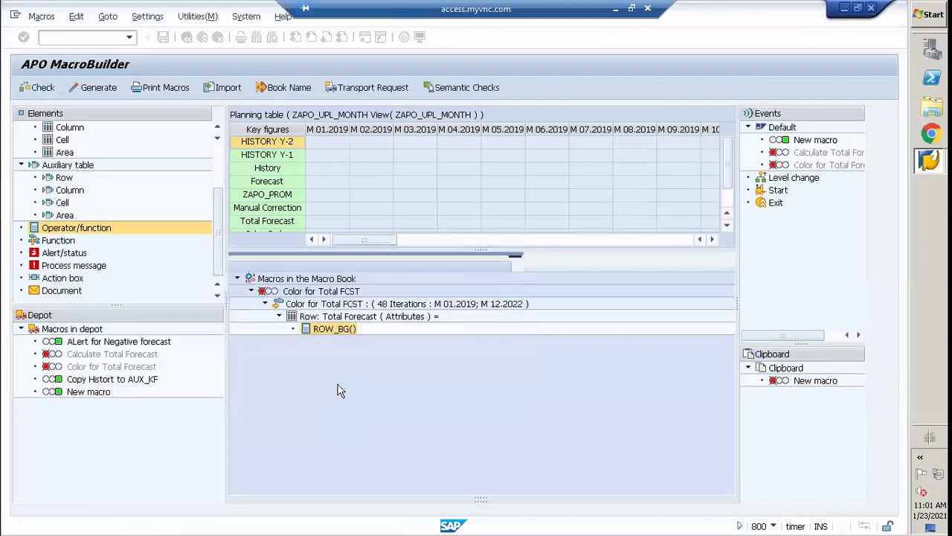
Try to generate the Color for Total FCST macro again.
left_click(318, 291)
left_click(295, 260)
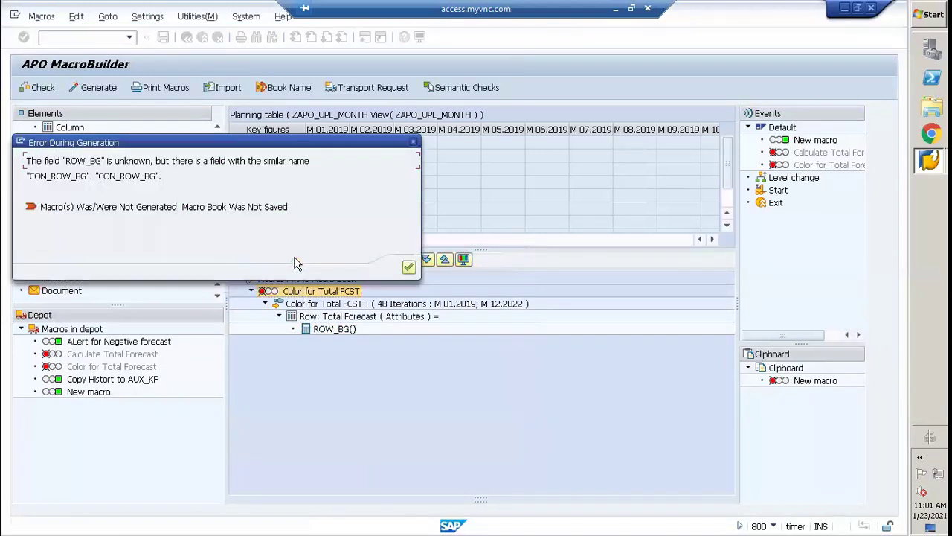
left_click(409, 266)
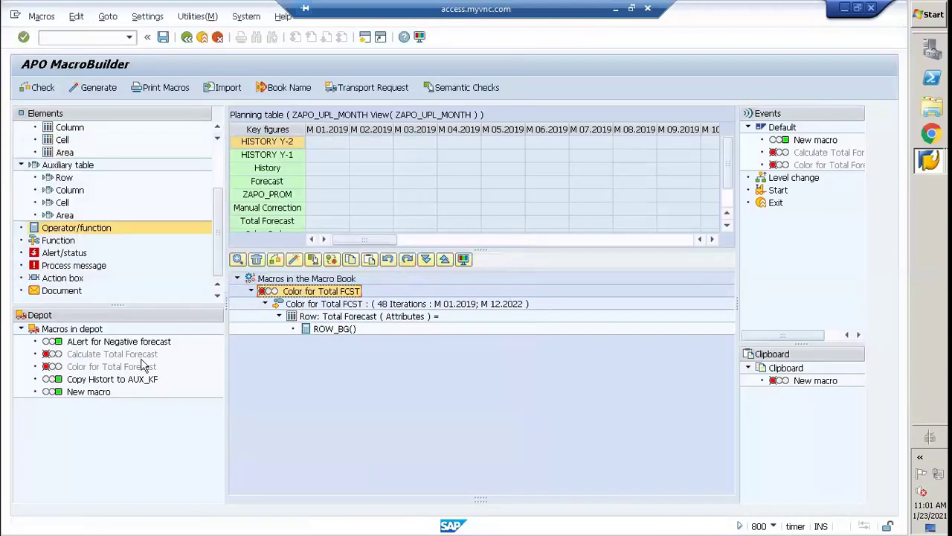
Set the row function to ROW_BG( 12 ) with spaces around the colour code, and generate the Color for Total FCST macro.
double_click(331, 328)
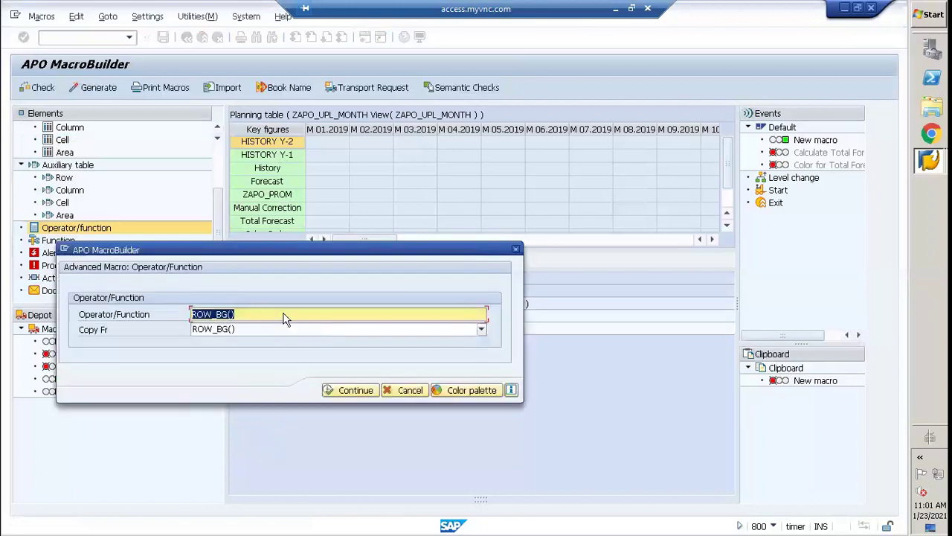
left_click(237, 314)
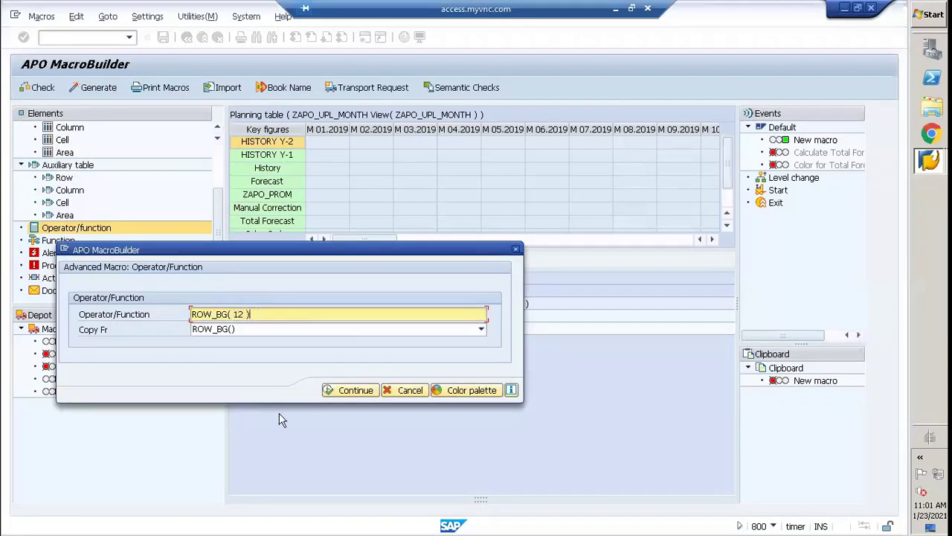
left_click(332, 391)
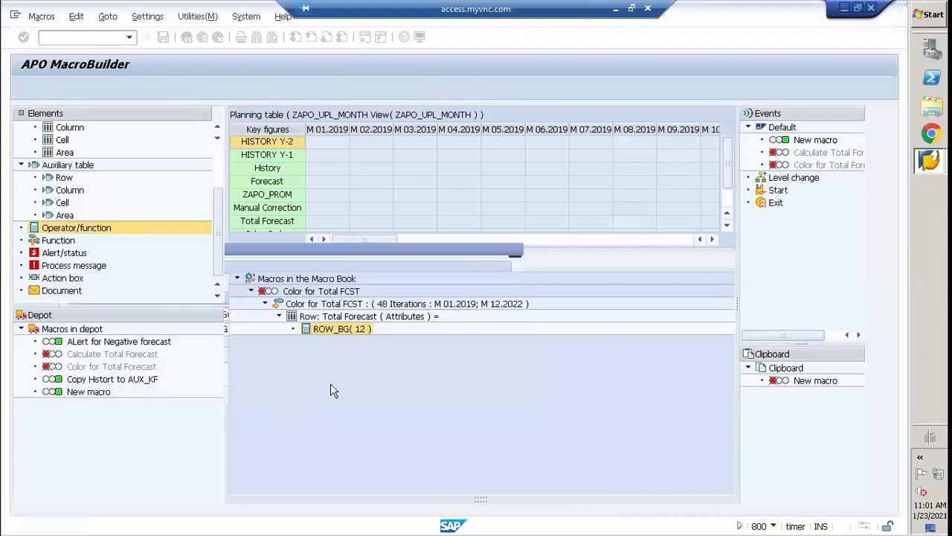
left_click(290, 291)
left_click(294, 260)
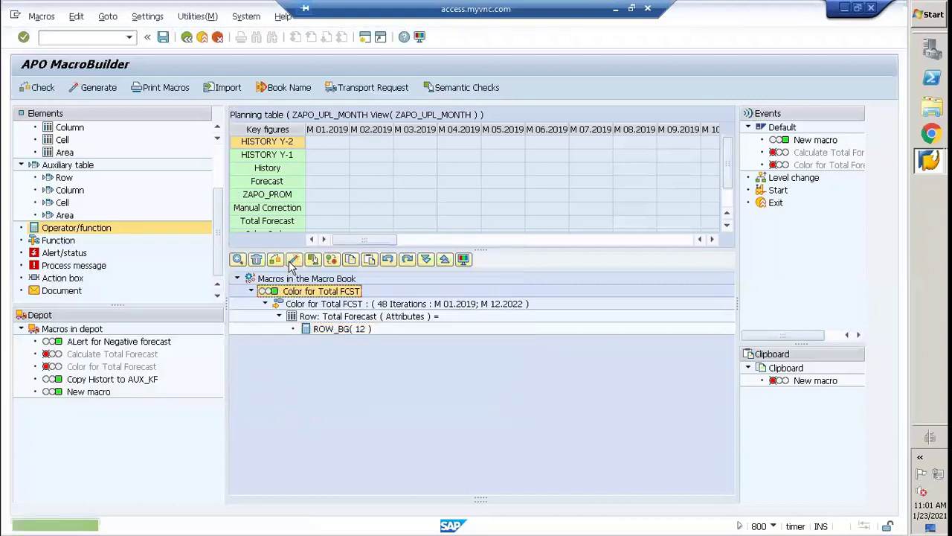
Assign the Color for Total FCST macro to the Default event and save the macro book, returning to the Macro Workbench.
left_click(163, 36)
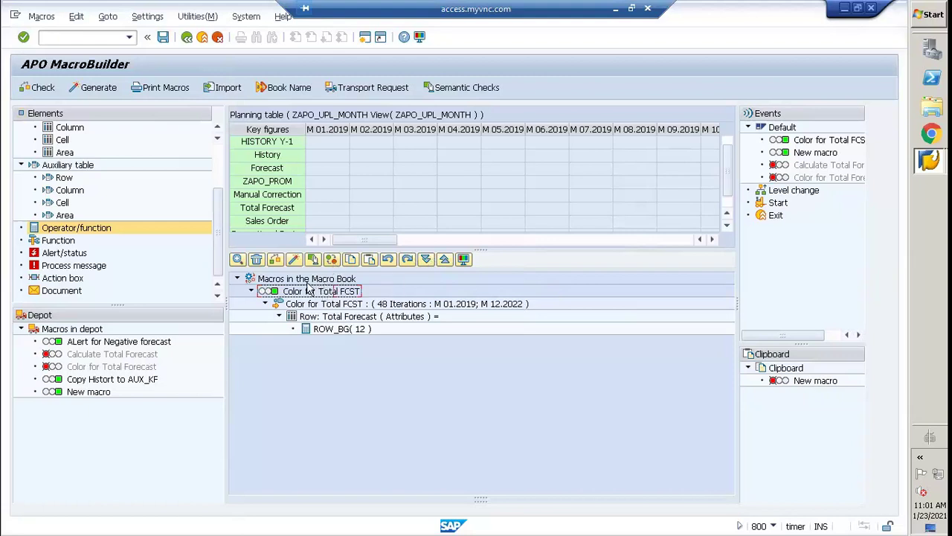
left_click(164, 38)
left_click(188, 38)
left_click(191, 281)
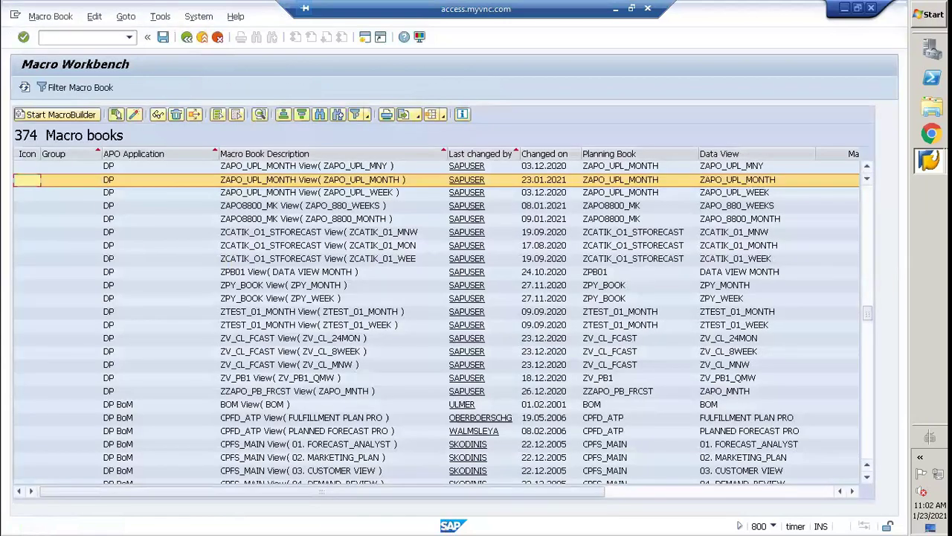
Switch to the planning book session, leave it with its data saved, and reopen interactive planning with /n/sapapo/sdp94.
left_click(930, 160)
left_click(714, 181)
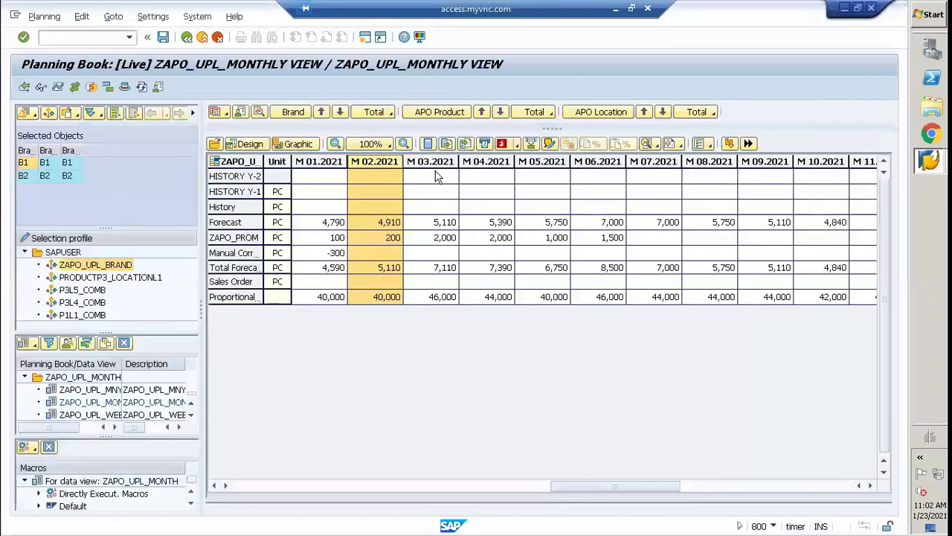
left_click(202, 37)
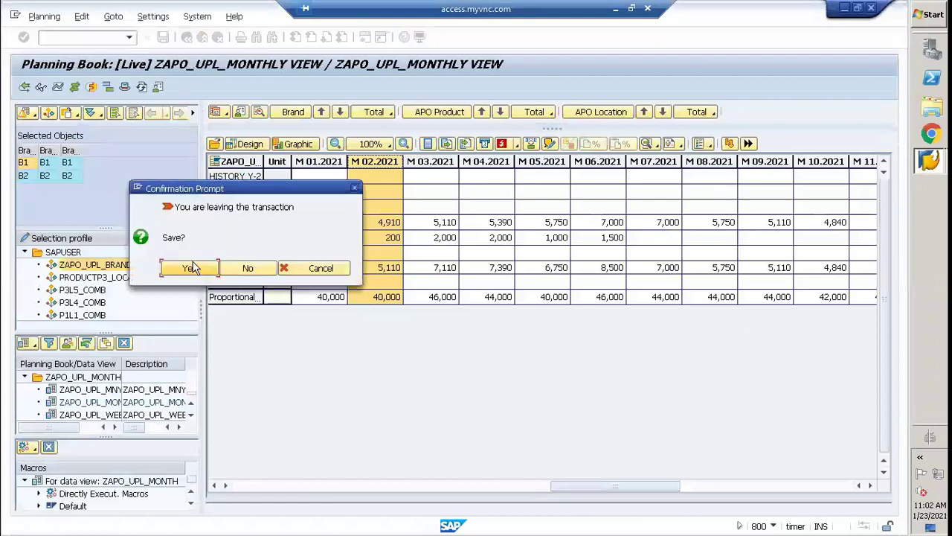
left_click(190, 270)
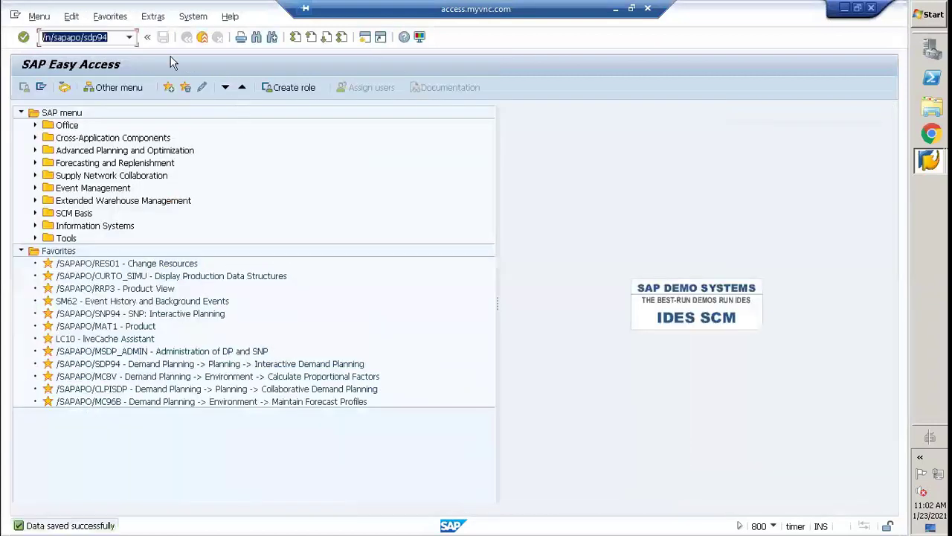
key("Return")
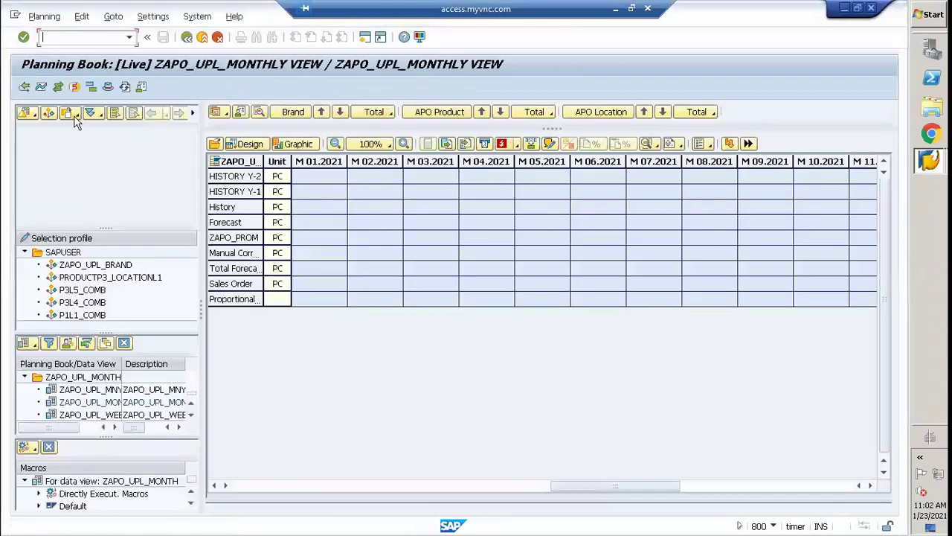
Load the planning data for all objects in the ZAPO_UPL_BRAND selection and dismiss the unit conversion message.
double_click(86, 267)
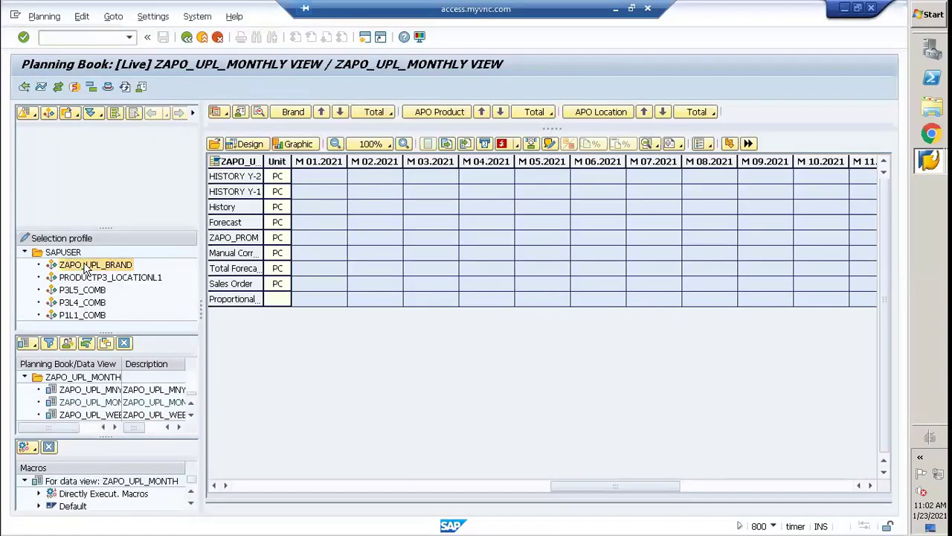
left_click(116, 112)
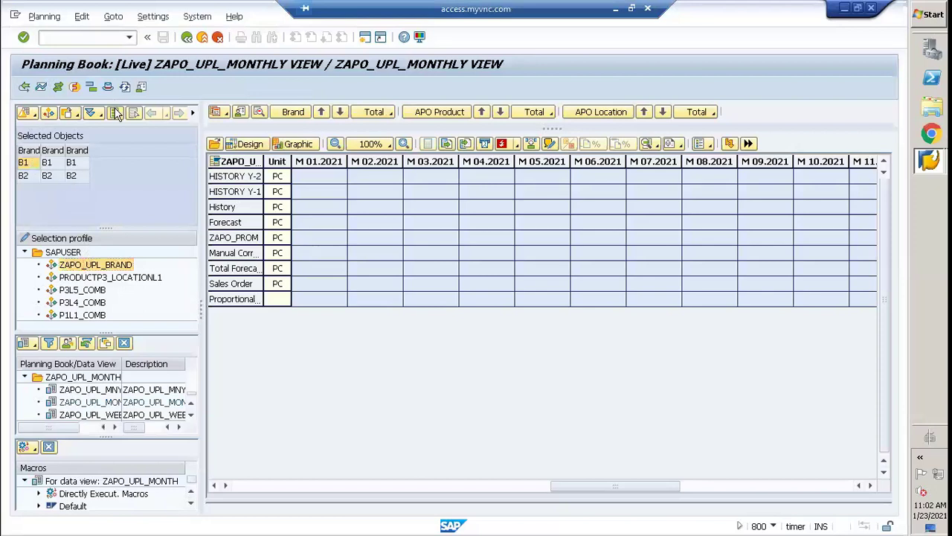
left_click(214, 144)
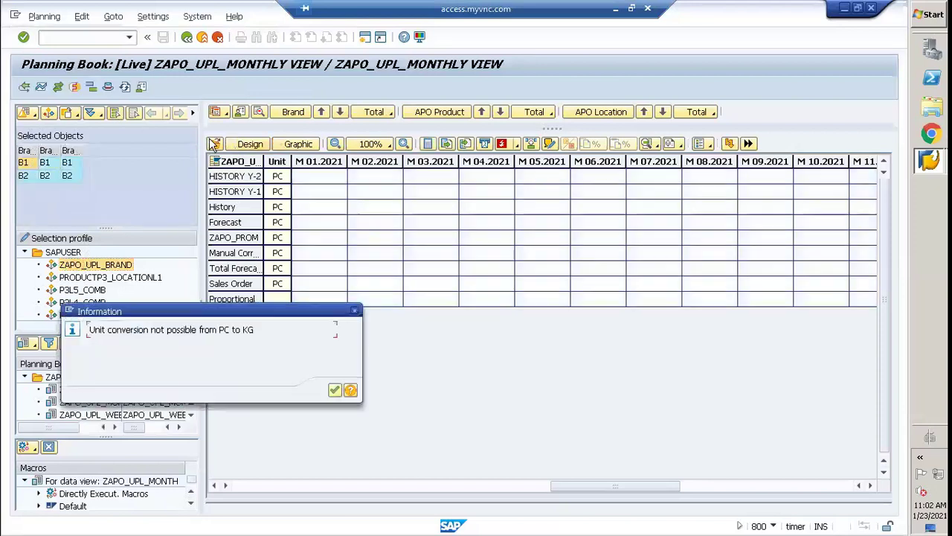
left_click(334, 390)
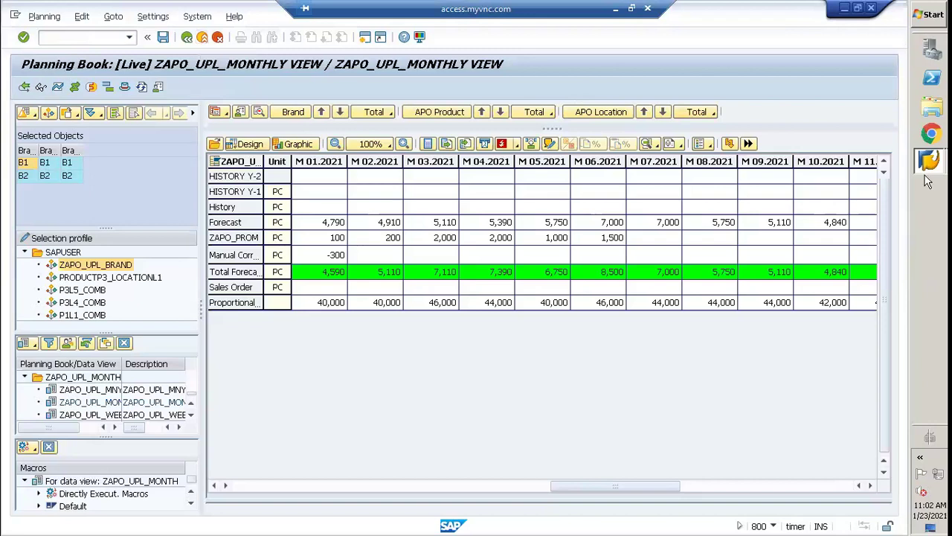
Leave the planning book and open the ZAPO_UPL_MONTH macro book from the Macro Workbench session.
mouse_move(930, 162)
left_click(202, 37)
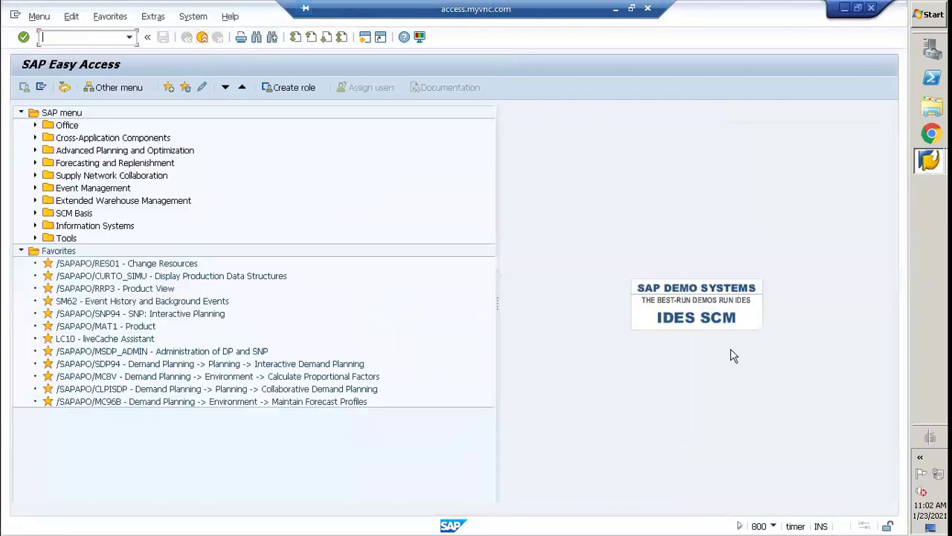
mouse_move(931, 158)
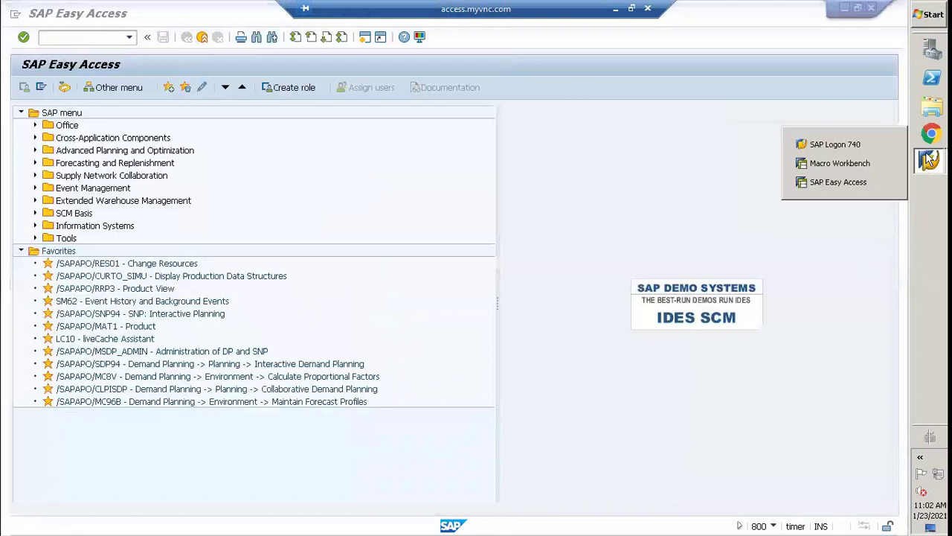
left_click(824, 162)
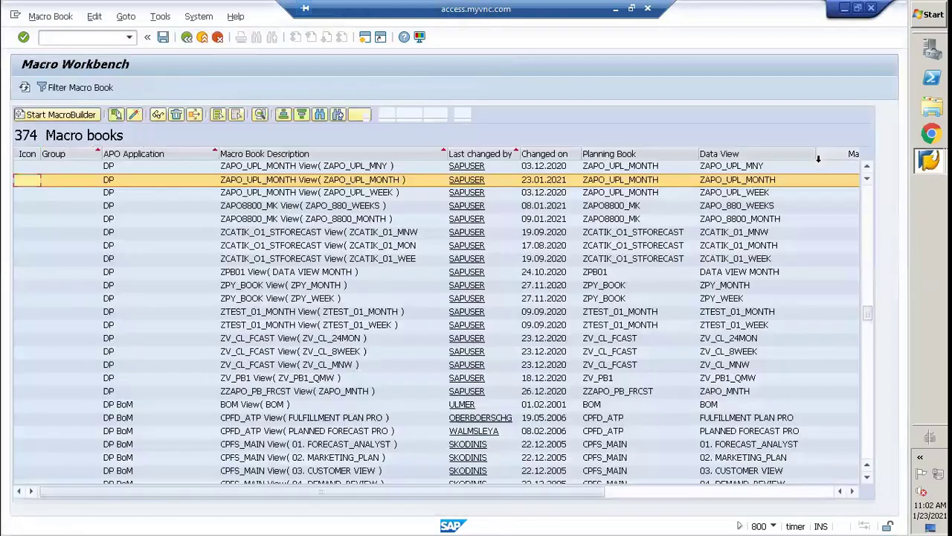
double_click(282, 181)
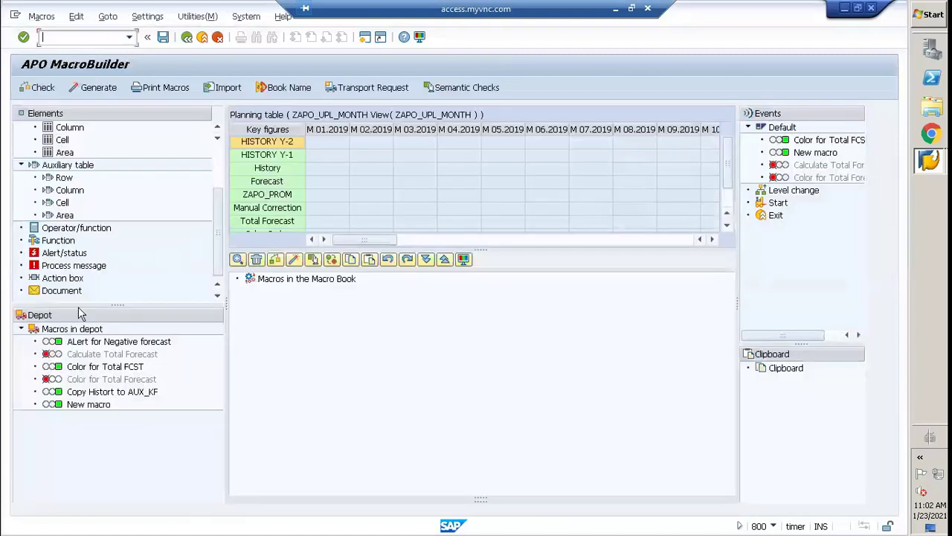
Enlarge the Elements area above the depot and collapse its Planning table and Auxiliary table groups.
left_click_drag(118, 304, 115, 395)
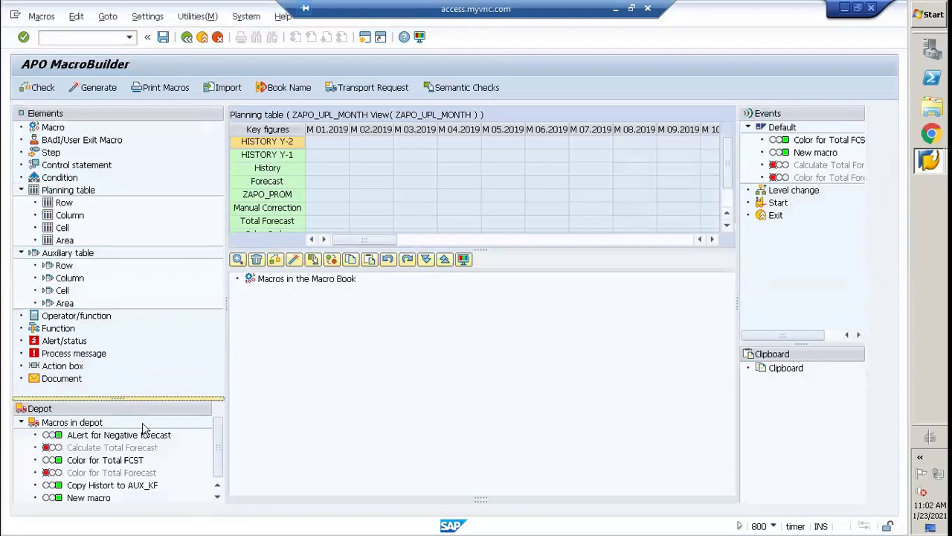
scroll(220, 431, "down", 1)
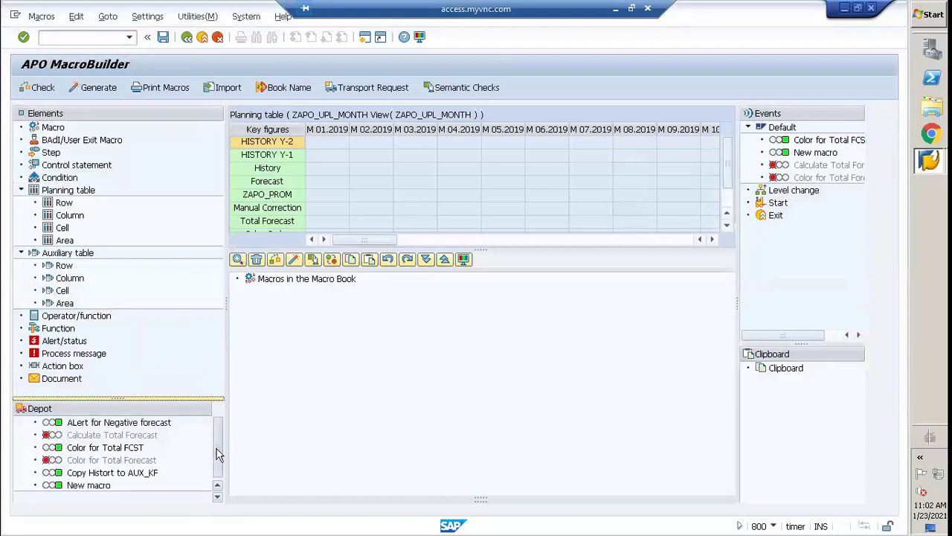
scroll(218, 454, "up", 1)
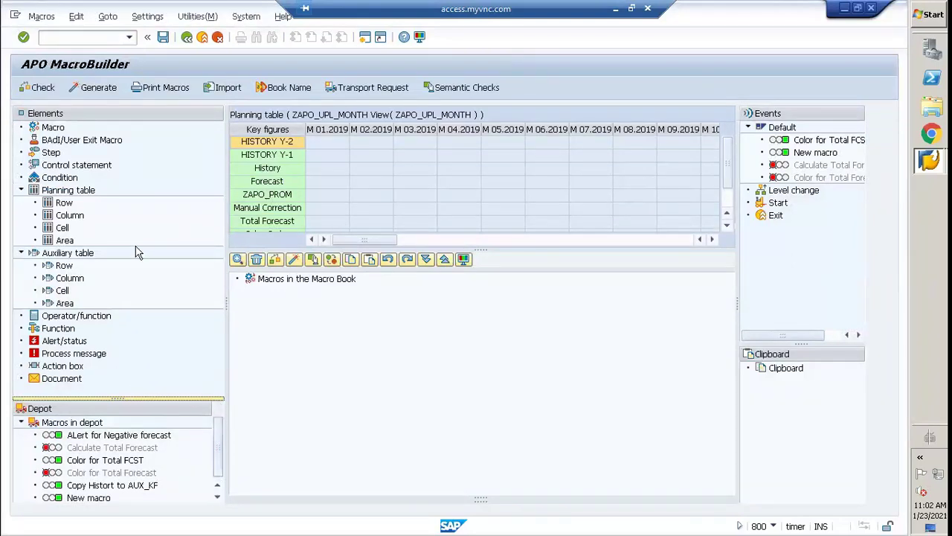
left_click(21, 191)
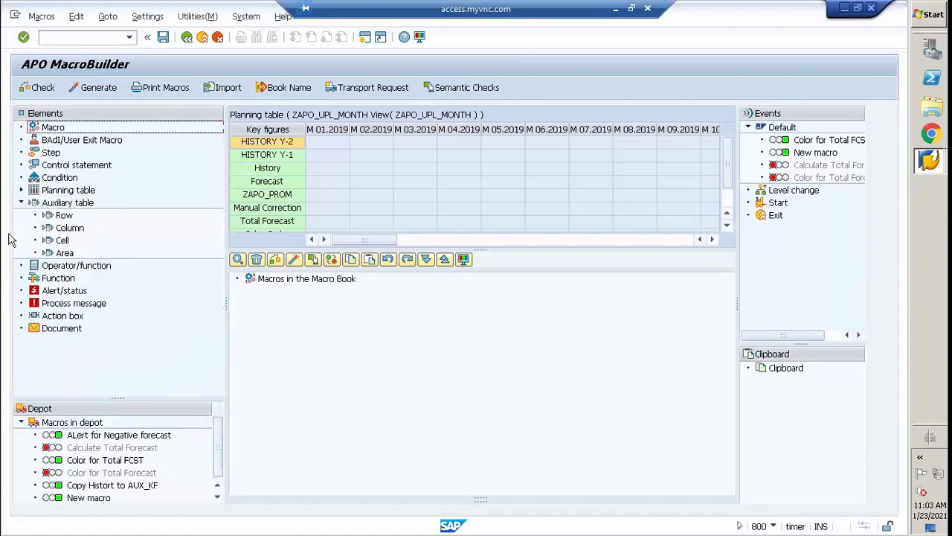
left_click(21, 204)
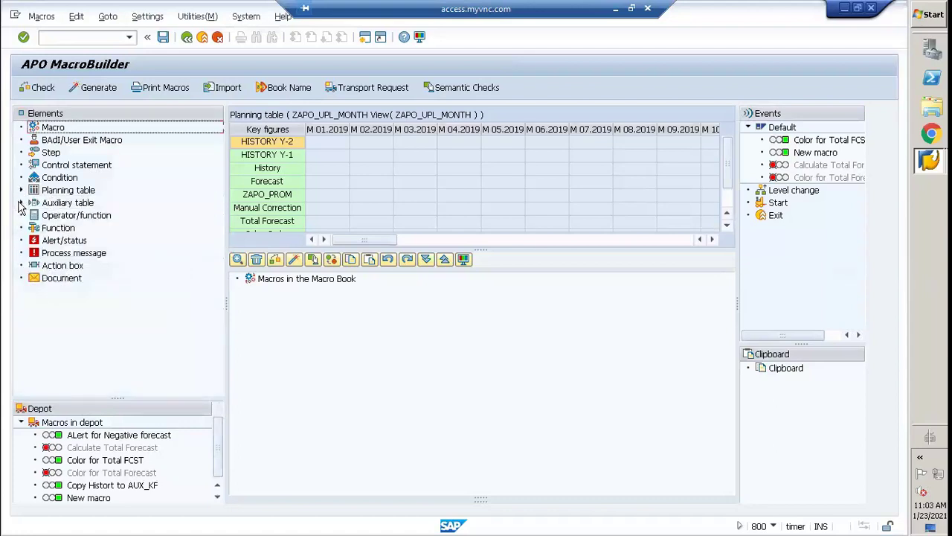
Add a new macro element to the macro book and assign the orange zigzag arrow icon as its pushbutton.
left_click(49, 130)
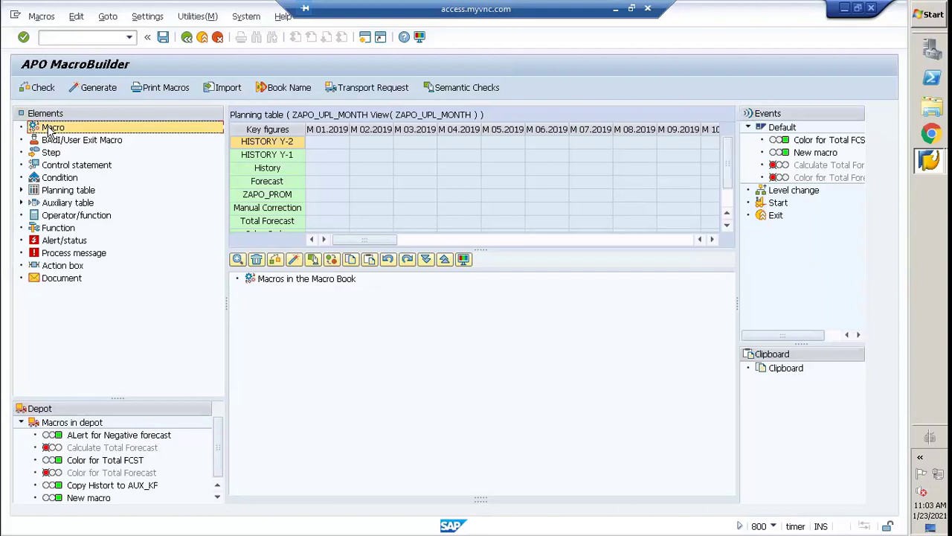
left_click_drag(49, 131, 272, 289)
left_click_drag(63, 130, 262, 291)
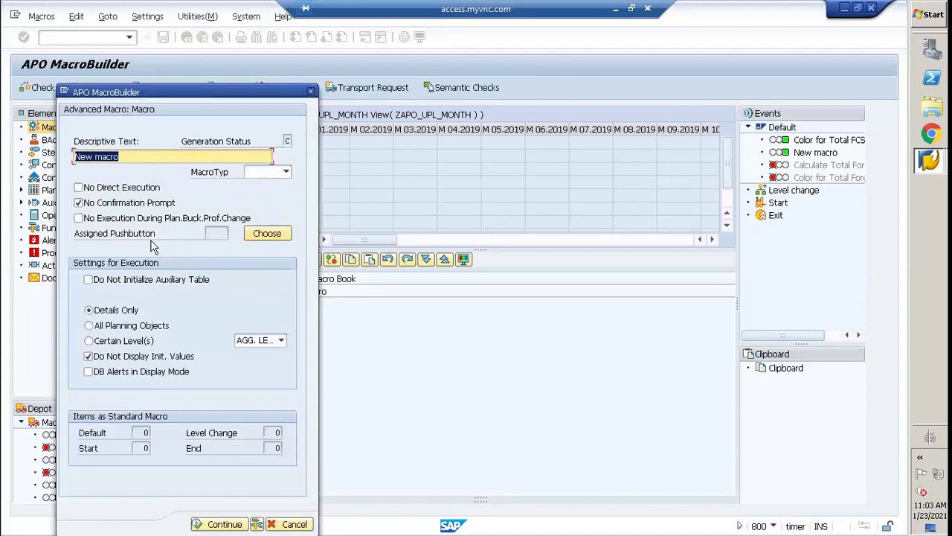
left_click(267, 234)
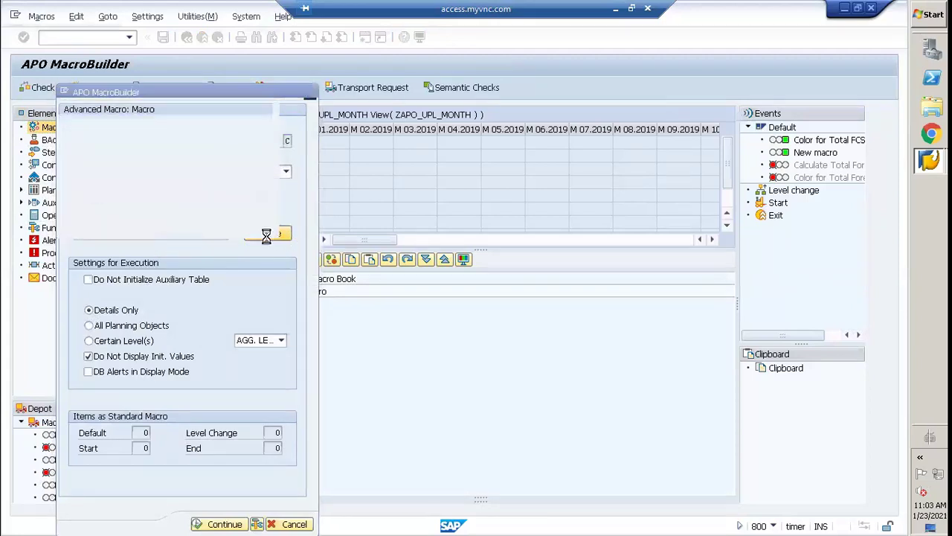
left_click_drag(197, 97, 444, 144)
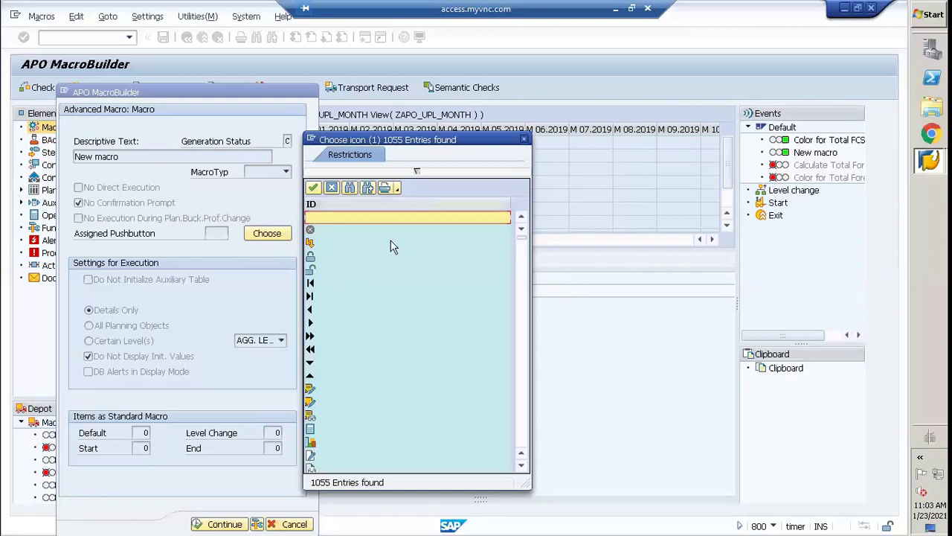
double_click(313, 247)
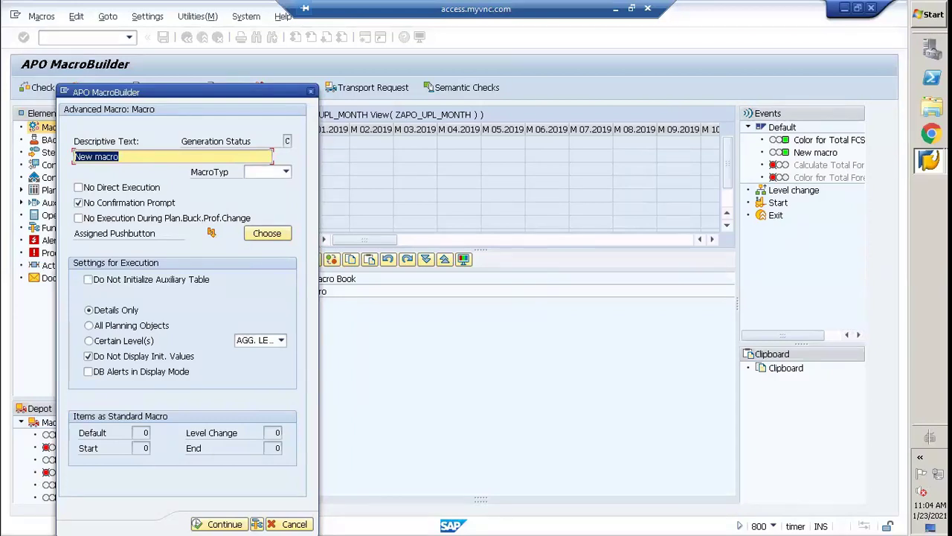
Switch to the SAP Easy Access session and open the interactive demand planning book with /sapapo/sdp94.
left_click(929, 158)
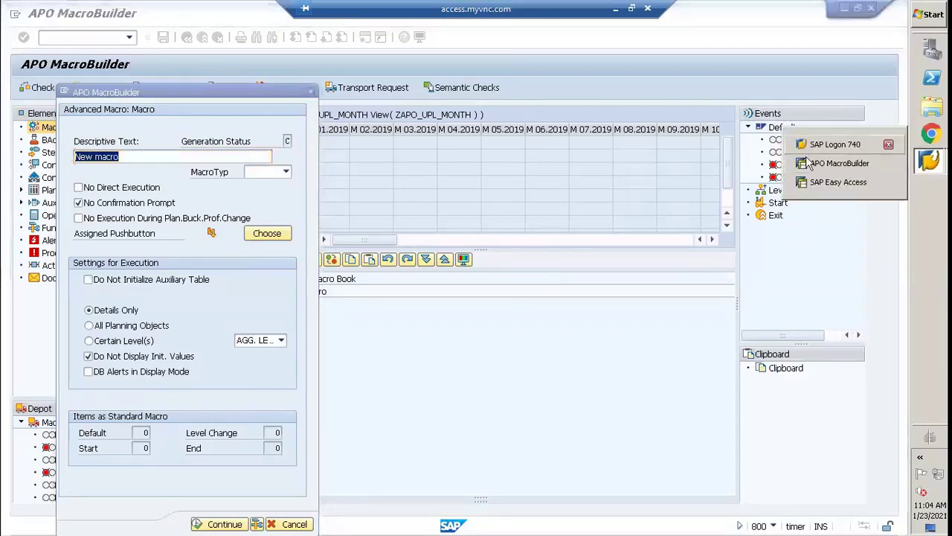
left_click(825, 181)
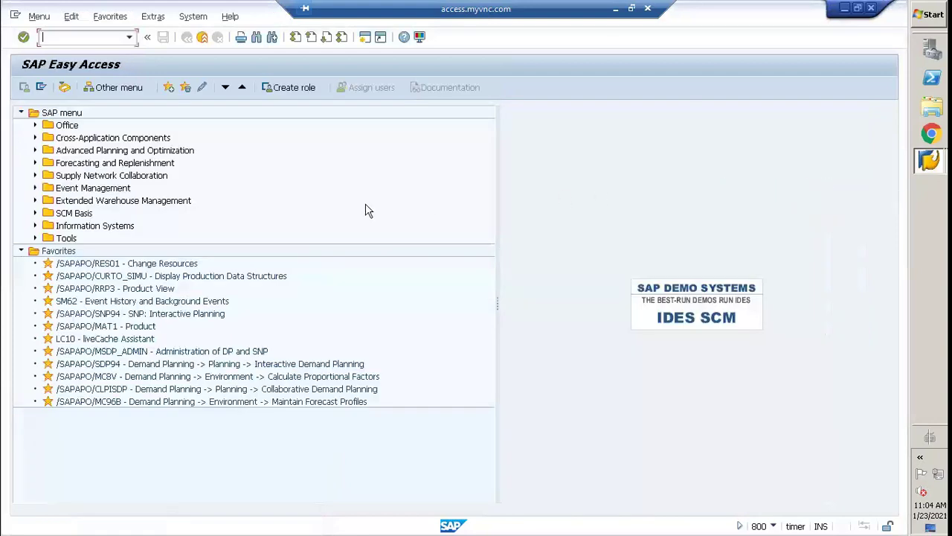
type("/sapapo/sdp94")
key("Return")
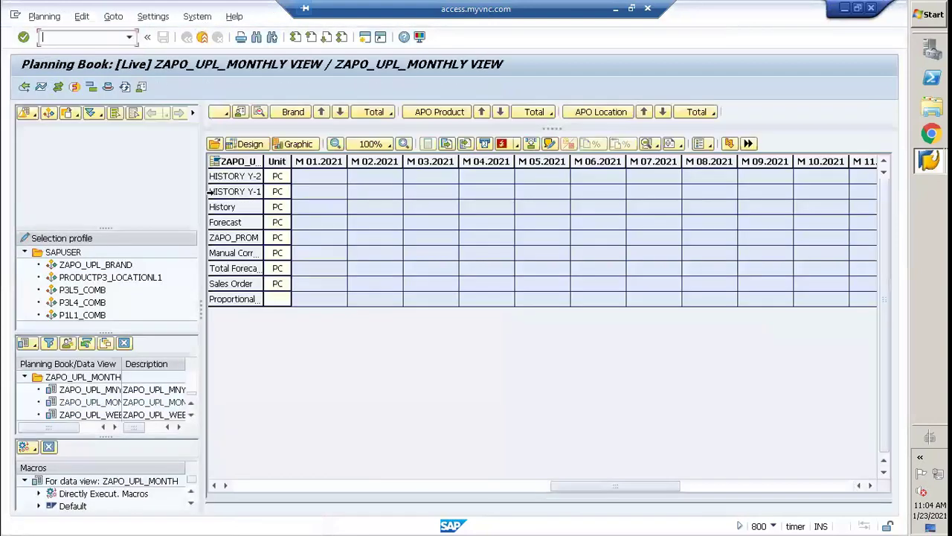
Load all ZAPO_UPL_BRAND objects to view the macro pushbuttons, and select the History and HISTORY Y-1 rows.
double_click(82, 265)
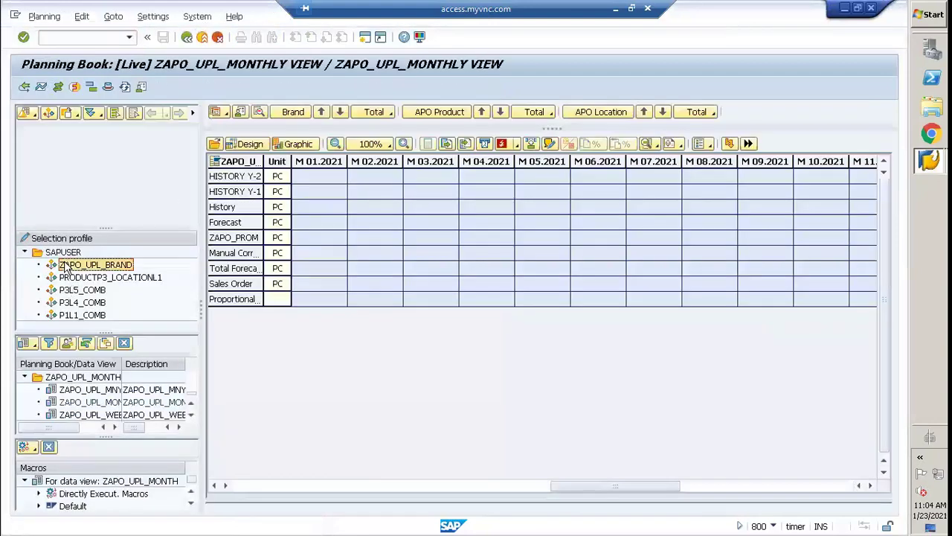
left_click(116, 113)
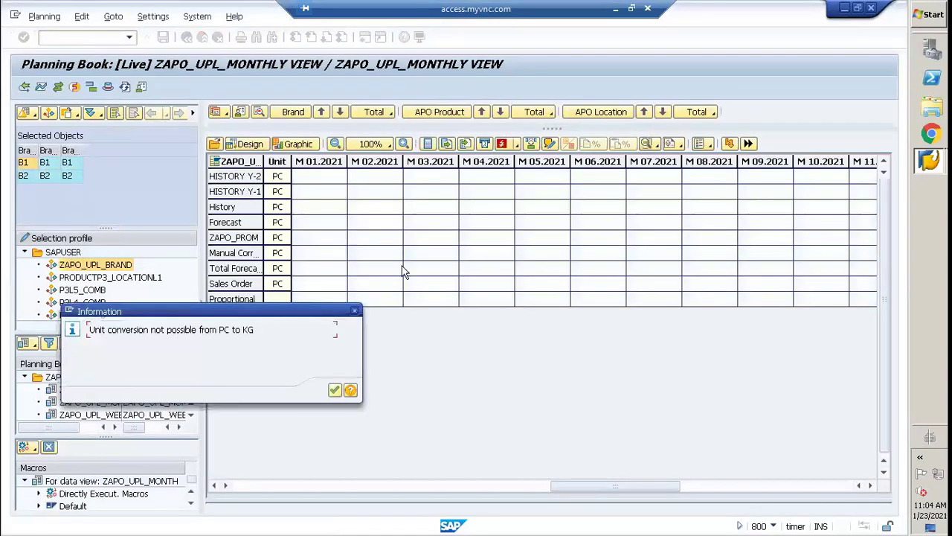
left_click(334, 390)
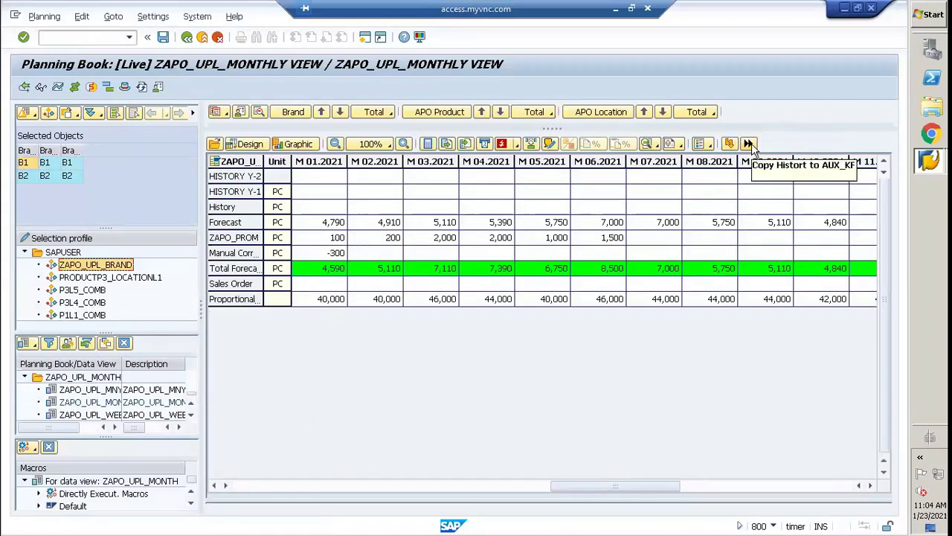
left_click(236, 207)
left_click(238, 190)
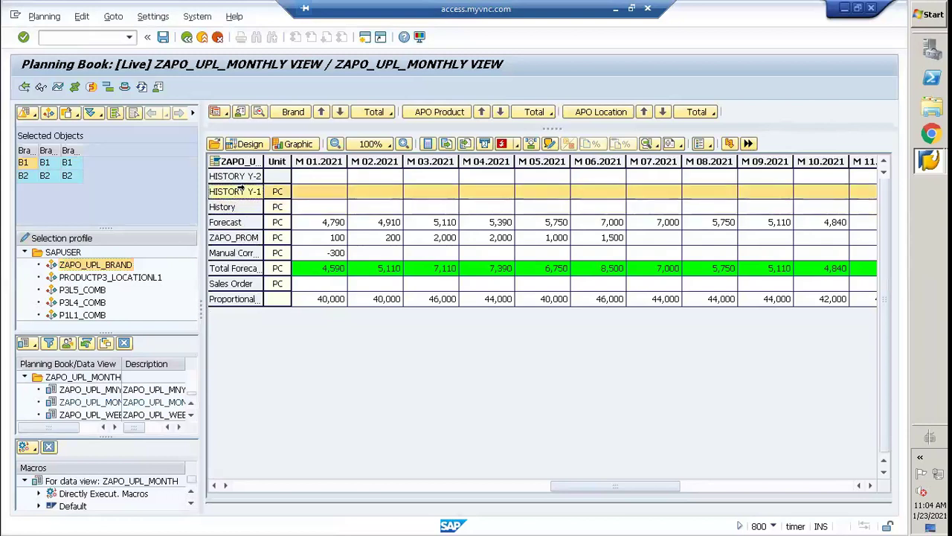
Select the HISTORY Y-2 row and run the macro assigned to the black double-arrow pushbutton.
left_click(241, 178)
left_click(747, 143)
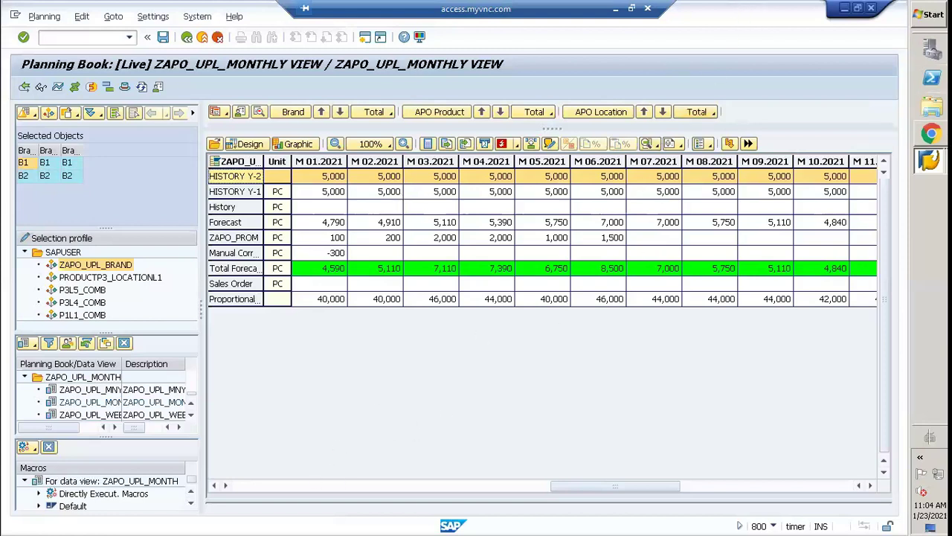
Switch back to the APO MacroBuilder session and dismiss the new macro's attributes without changing them.
left_click(930, 162)
left_click(699, 184)
left_click(930, 162)
left_click(754, 163)
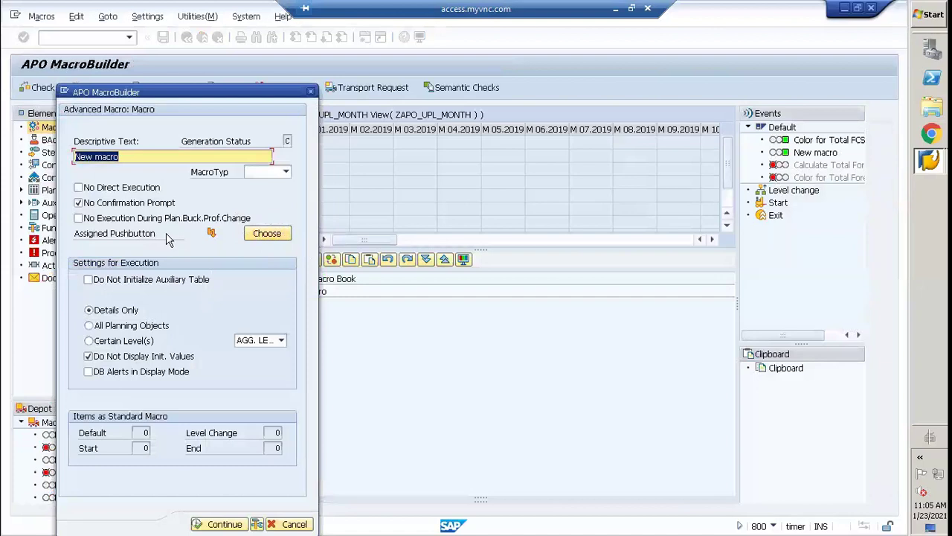
left_click(310, 91)
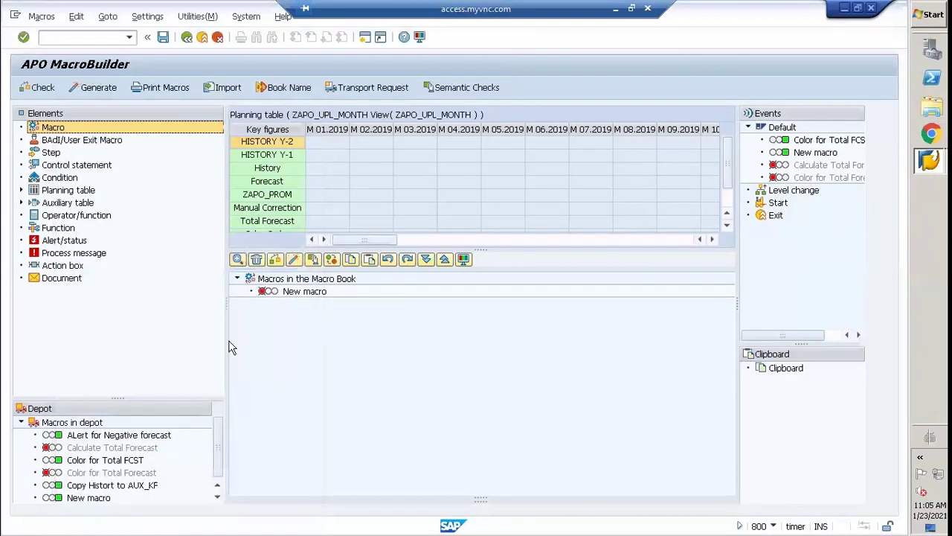
Add a step to New macro with the Total processing area from M 01.2019 to M 12.2022.
left_click_drag(74, 139, 301, 295)
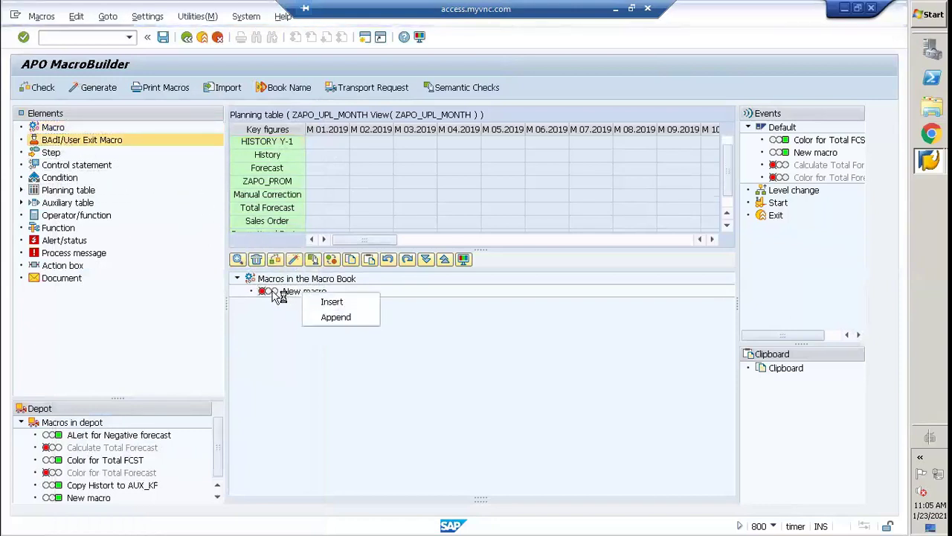
left_click(273, 351)
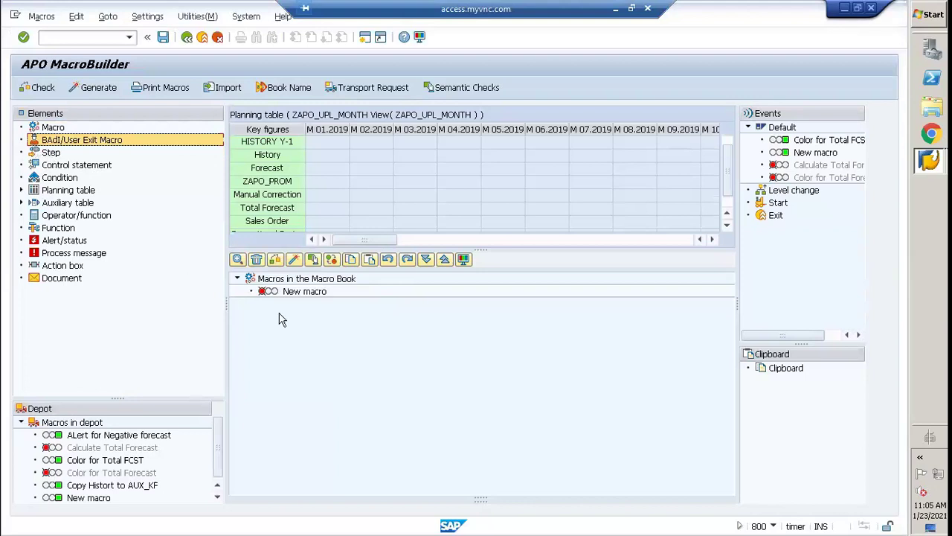
left_click(298, 292)
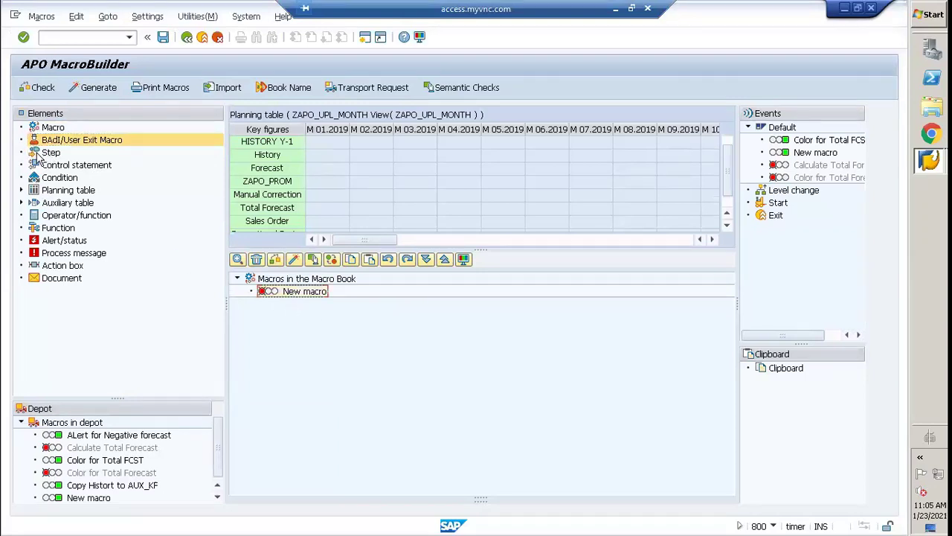
left_click_drag(42, 154, 305, 299)
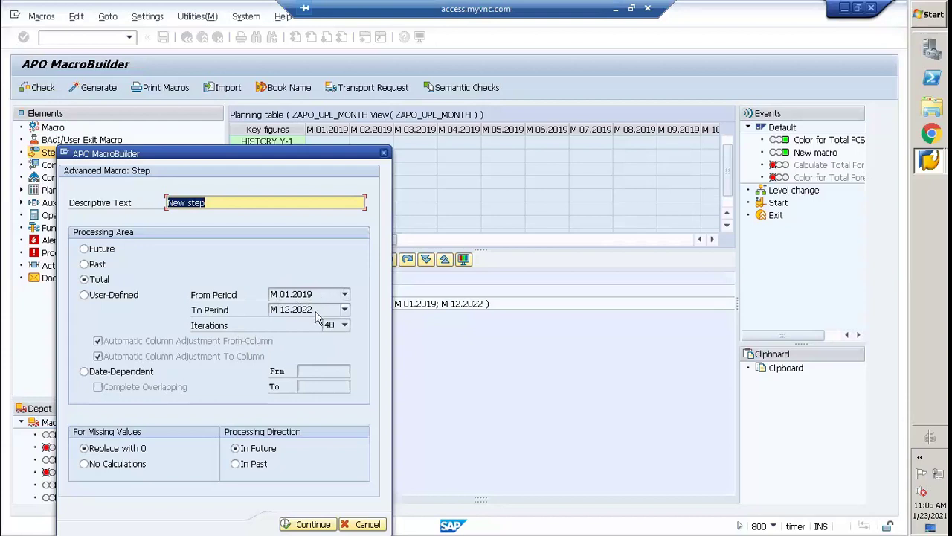
left_click(297, 524)
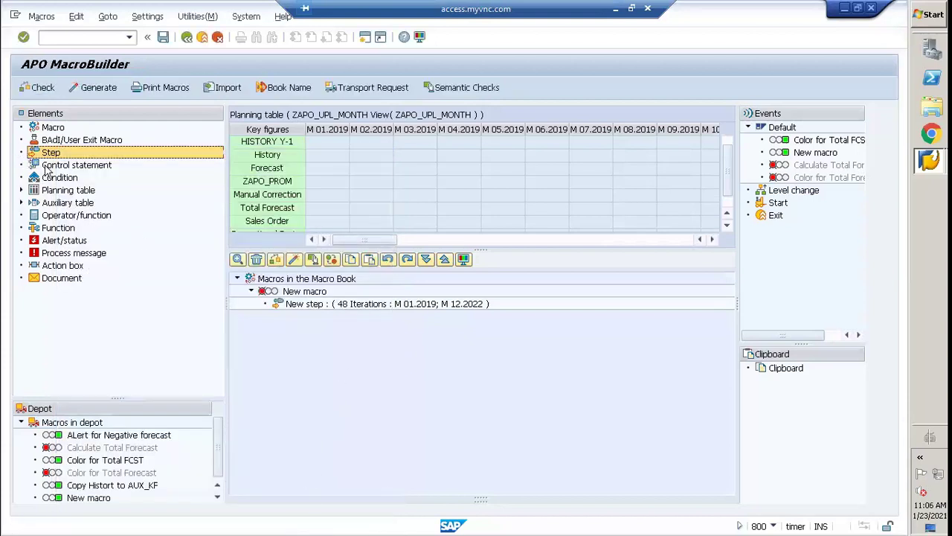
Go through the Control statement, Condition, Planning table and Auxiliary table elements.
left_click(50, 166)
left_click(62, 177)
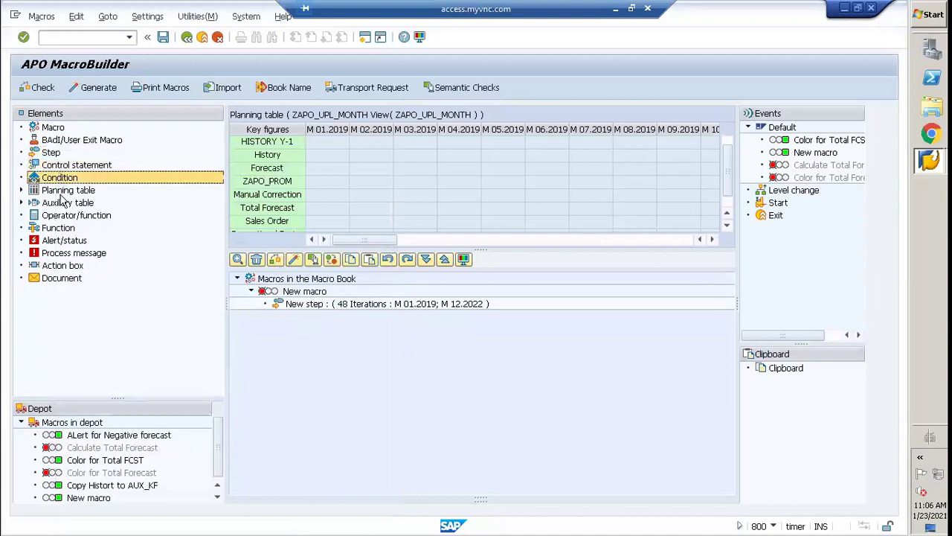
left_click(63, 191)
left_click(63, 202)
left_click(54, 166)
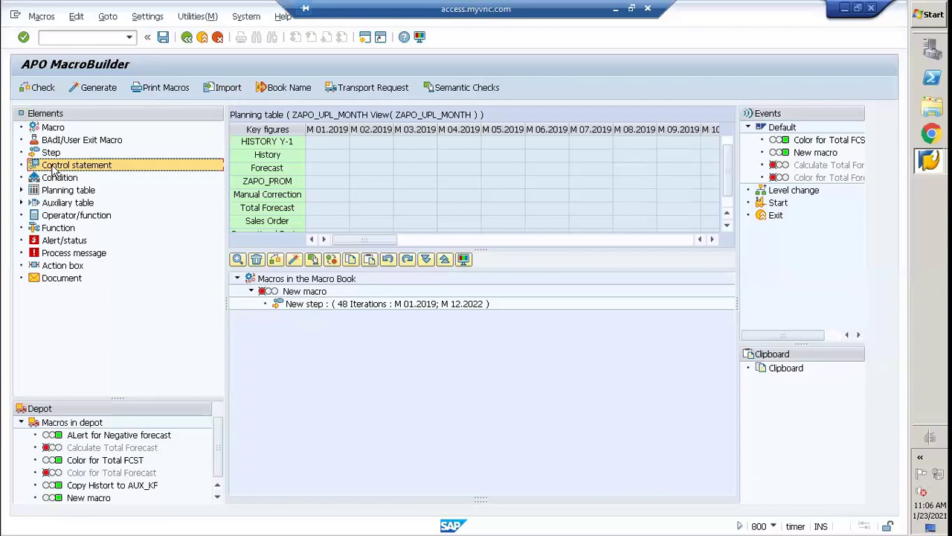
Delete New macro from the macro book and bring in ALert for Negative forecast from the depot.
left_click(67, 435)
left_click(251, 291)
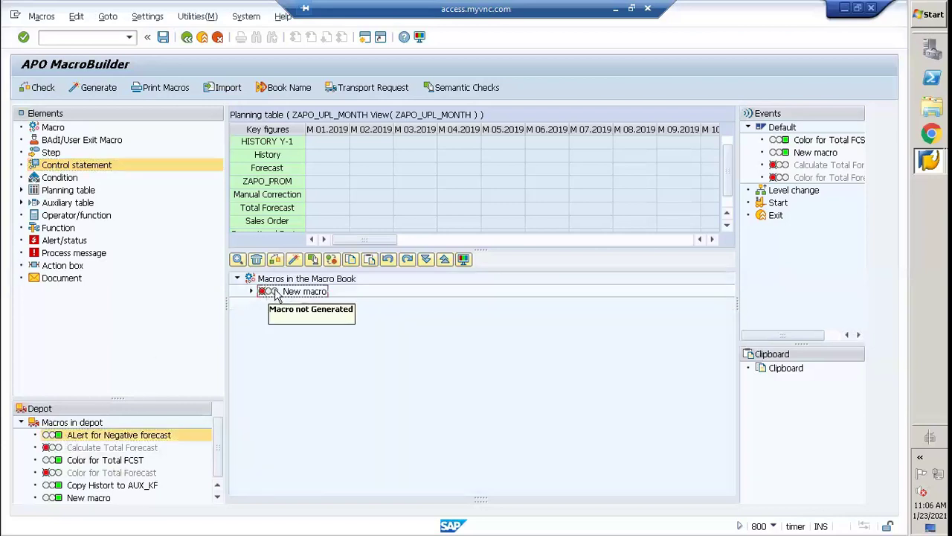
left_click(256, 259)
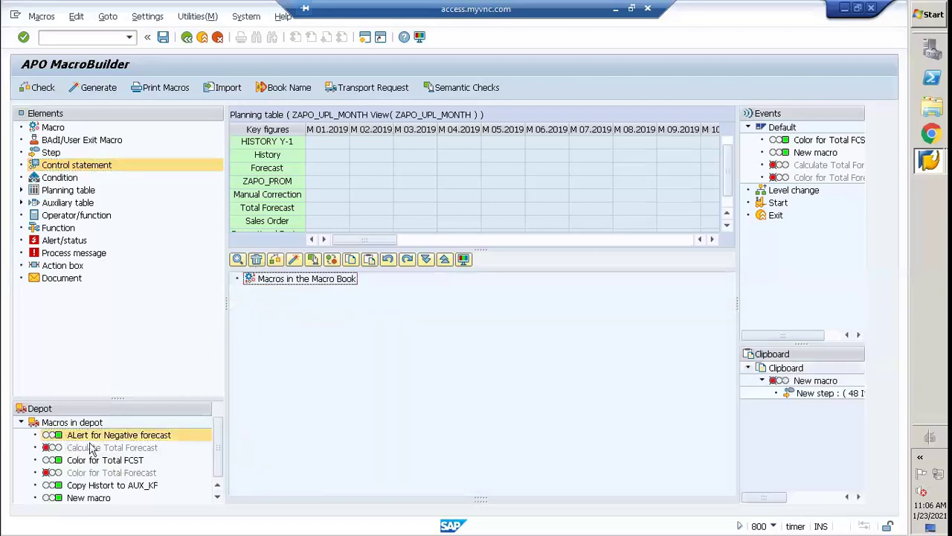
left_click_drag(91, 435, 268, 289)
Expand ALert for Negative forecast and look into its Delete Old Alerts and ZAPO_UPL_NGTV_FCST steps.
left_click(251, 291)
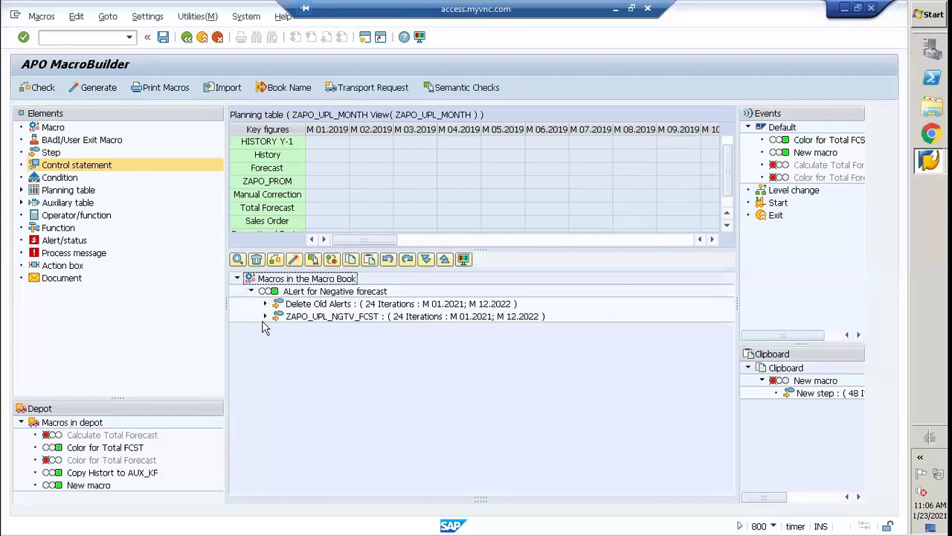
left_click(266, 304)
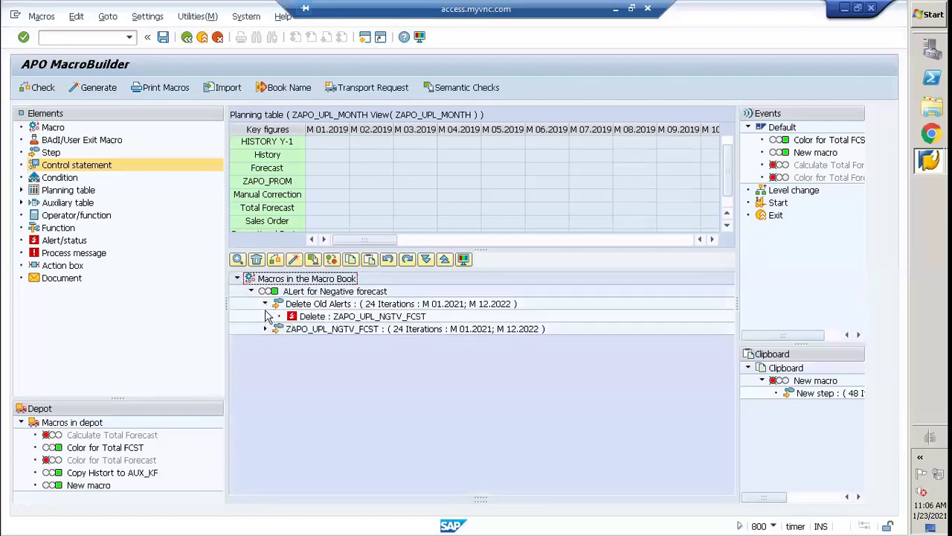
left_click(265, 305)
left_click(265, 316)
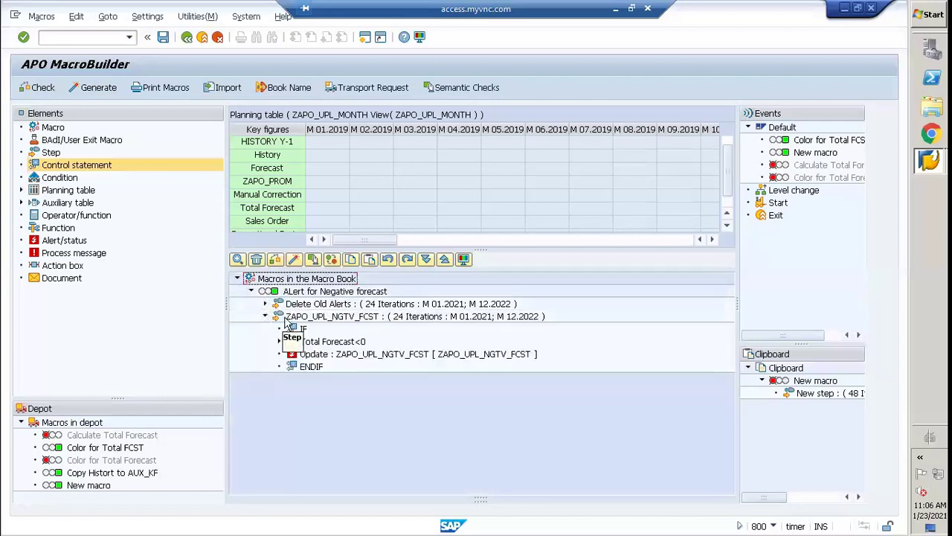
Examine the IF, Total Forecast<0 condition, alert update and ENDIF lines of the ZAPO_UPL_NGTV_FCST step, and collapse it.
left_click(295, 321)
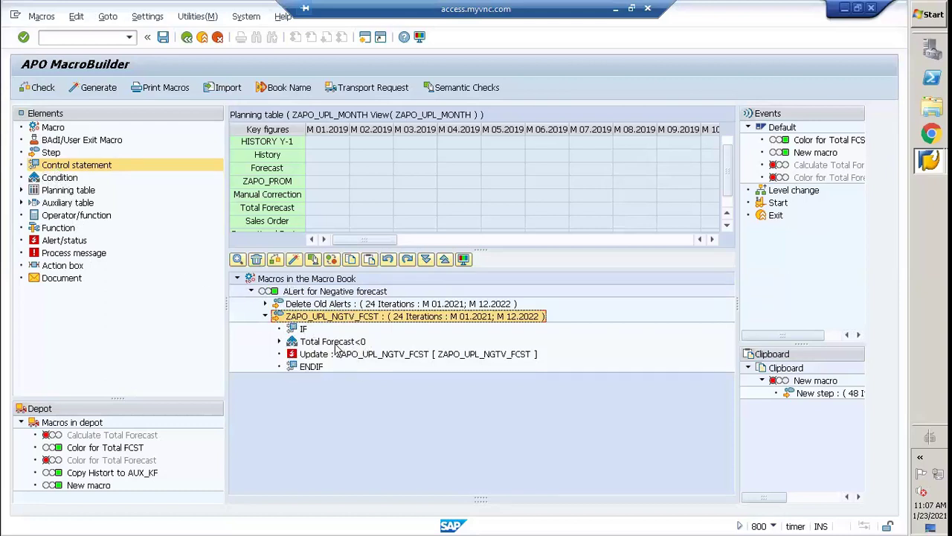
left_click(279, 342)
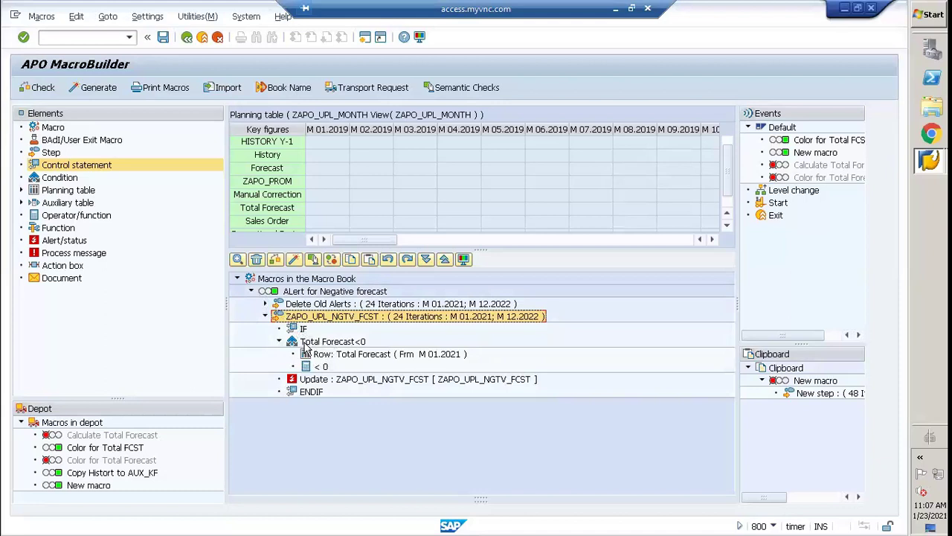
left_click(313, 380)
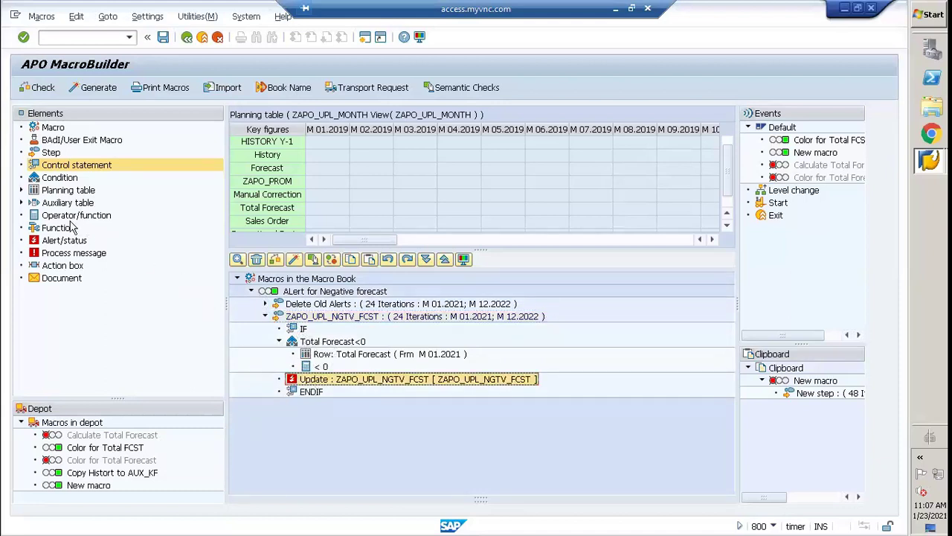
left_click(313, 398)
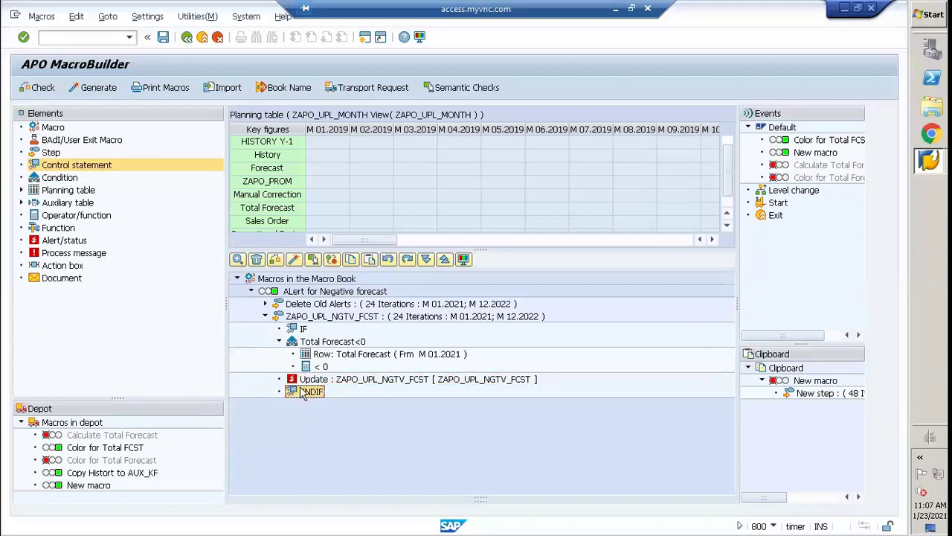
left_click(296, 332)
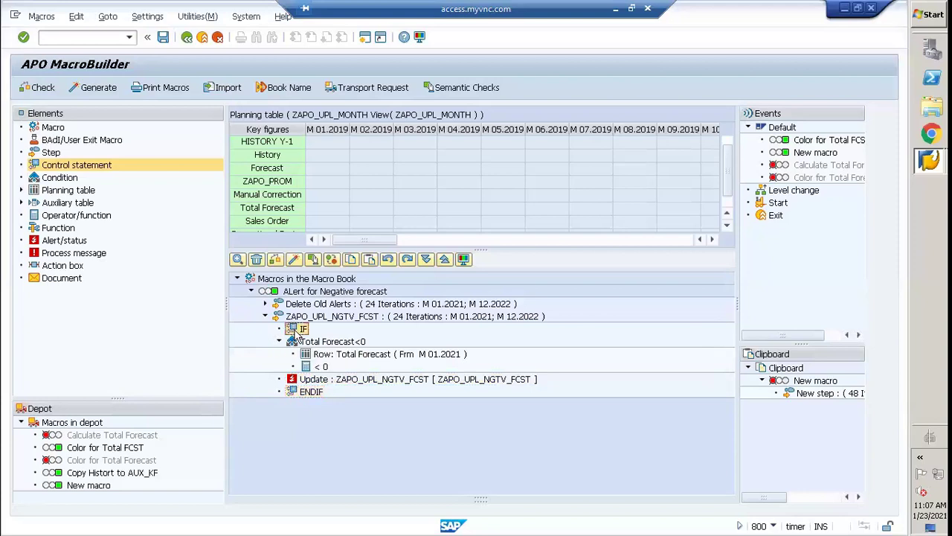
left_click(312, 398)
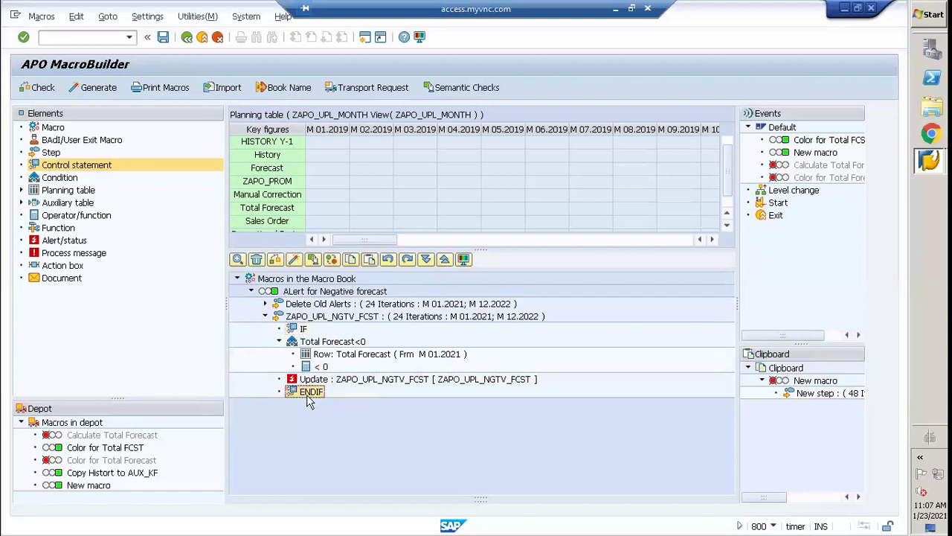
left_click(311, 342)
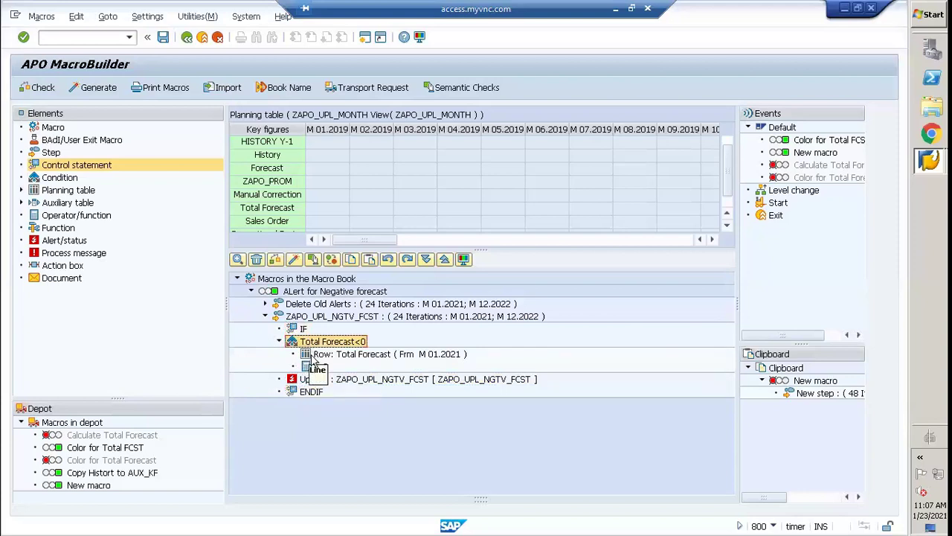
left_click(318, 381)
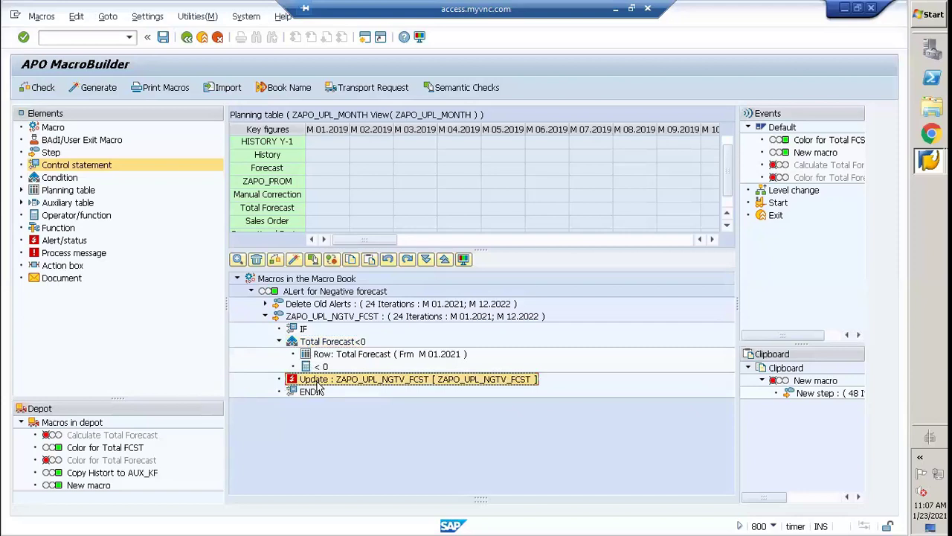
left_click(265, 316)
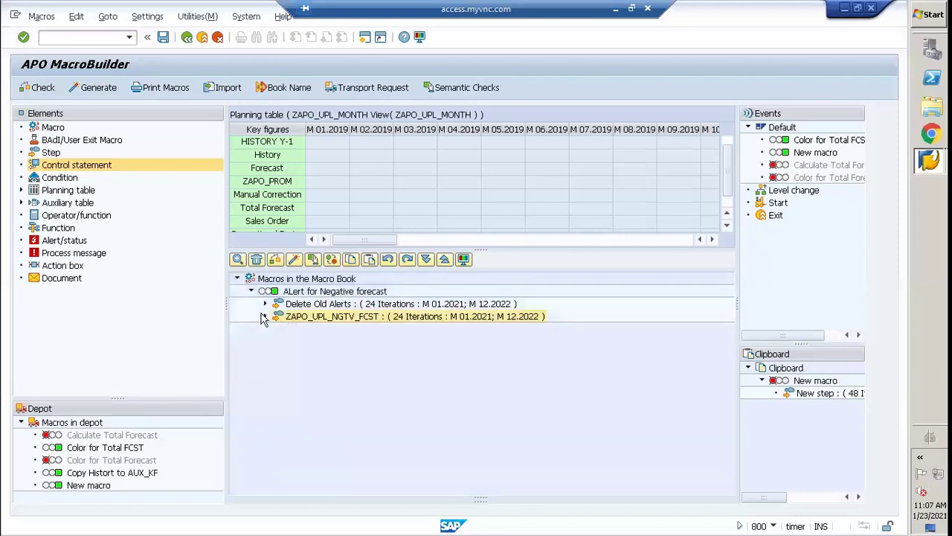
Expand the Planning table elements and compare Row with the Total Forecast row used in the ZAPO_UPL_NGTV_FCST condition.
left_click(21, 191)
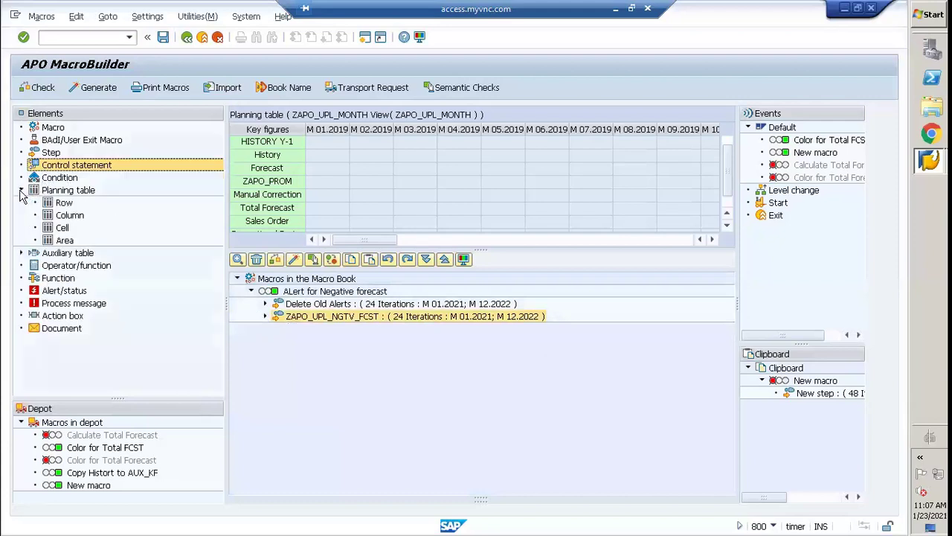
left_click(59, 204)
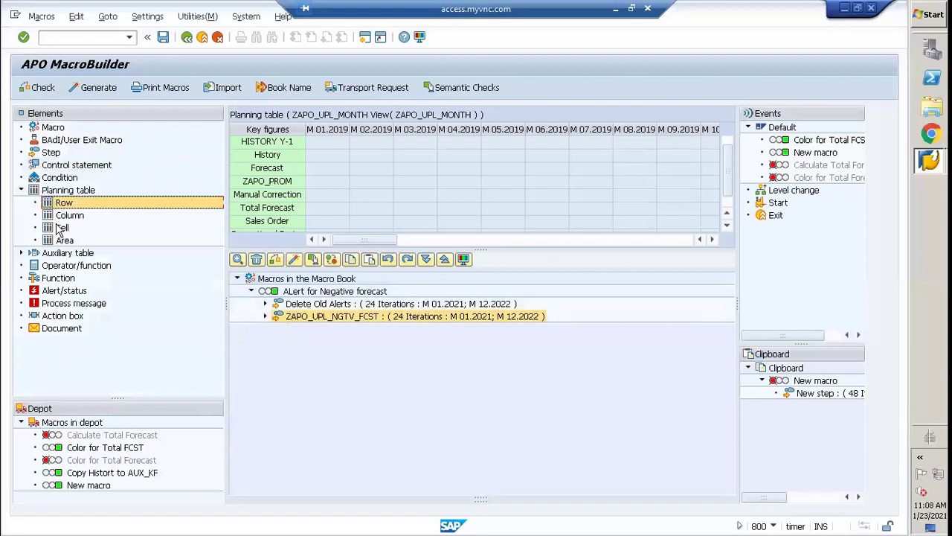
left_click(265, 316)
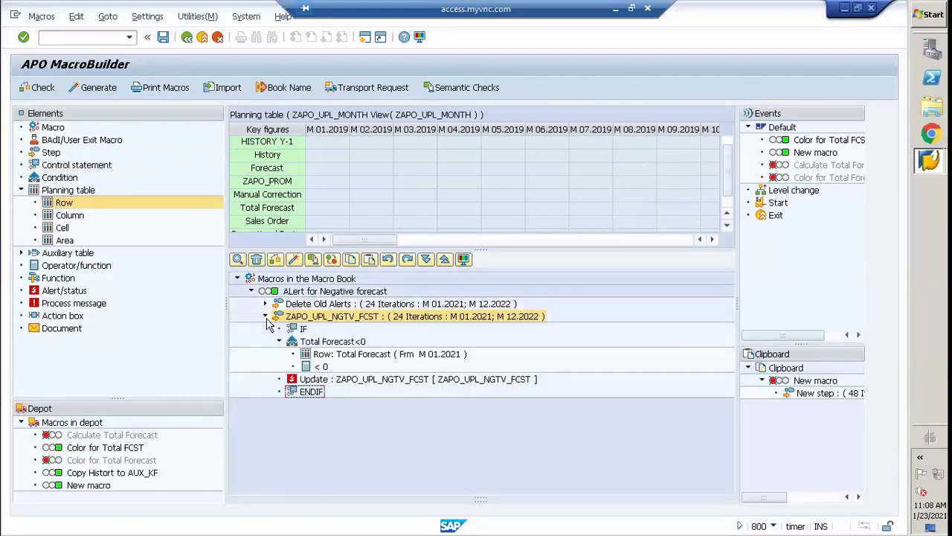
left_click(336, 358)
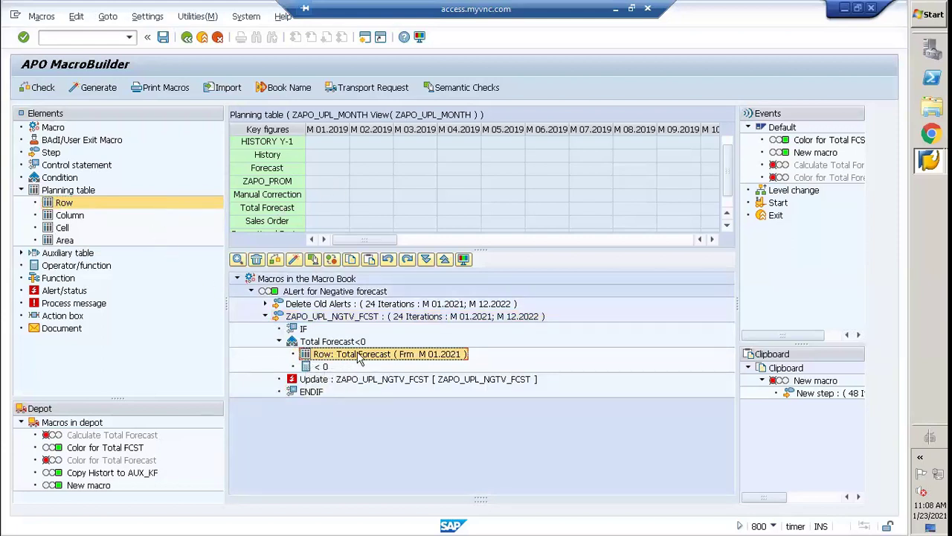
left_click(320, 384)
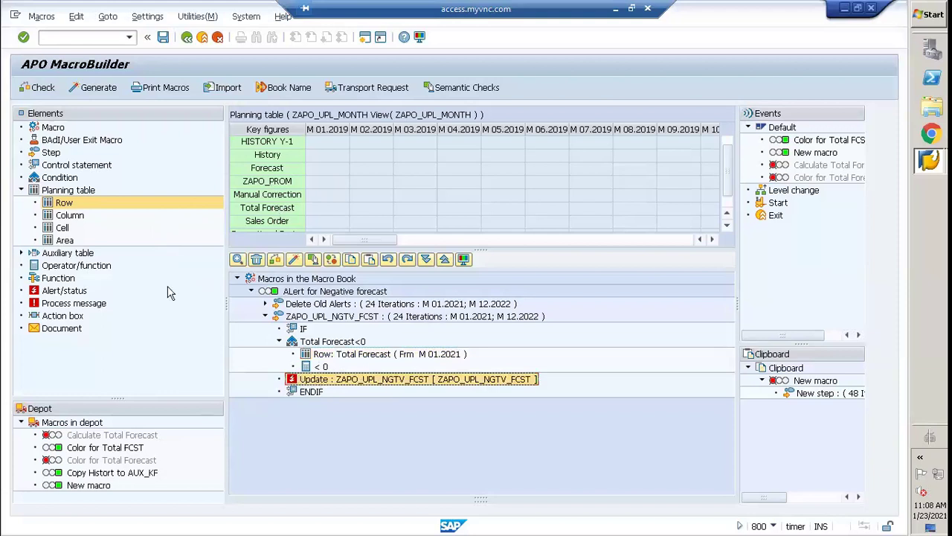
Go through the Row, Column, Cell and Area elements under Planning table.
left_click(64, 206)
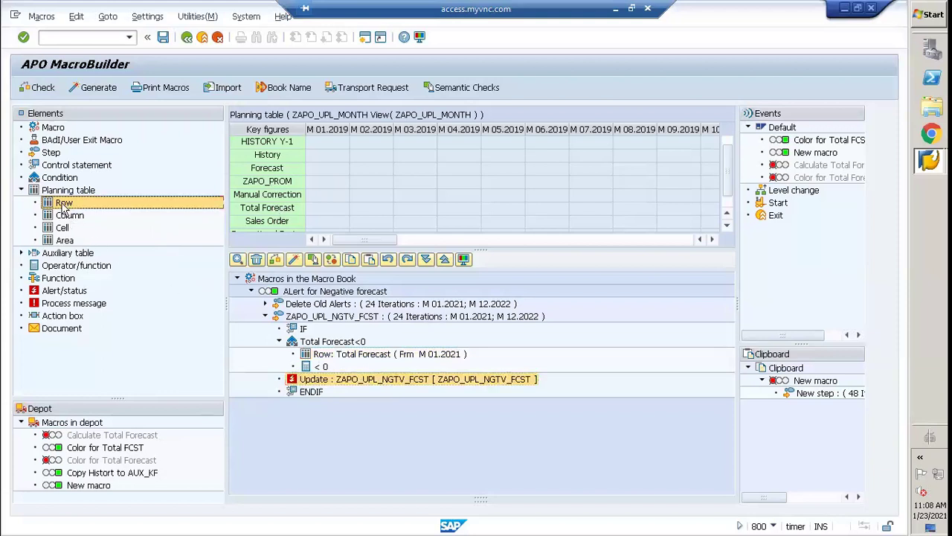
left_click(67, 215)
left_click(66, 227)
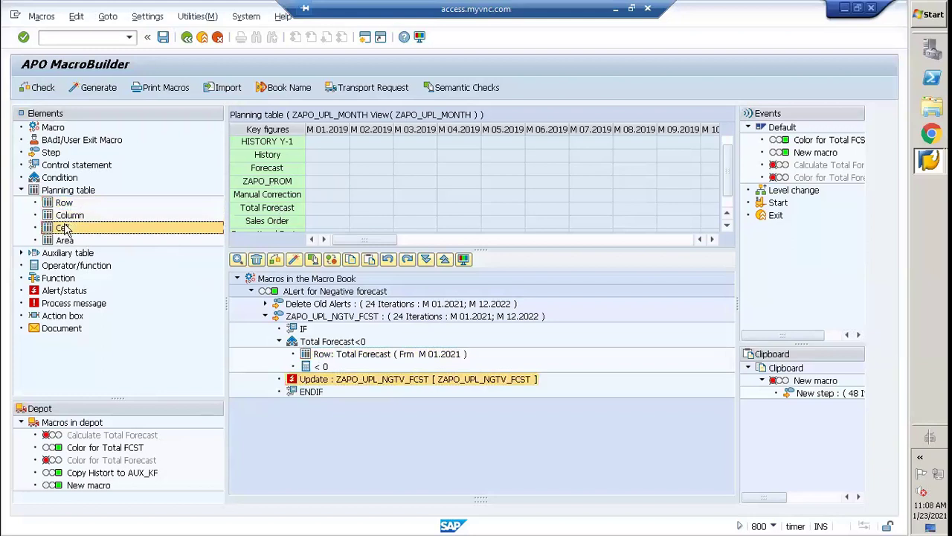
left_click(67, 218)
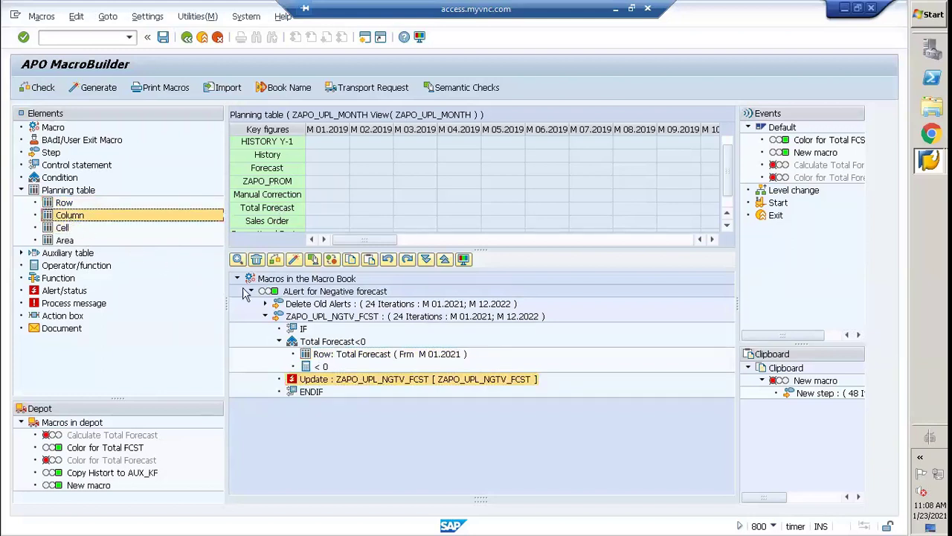
left_click(66, 228)
left_click(64, 240)
Expand the Auxiliary table and Planning table element groups to compare their entries.
left_click(21, 189)
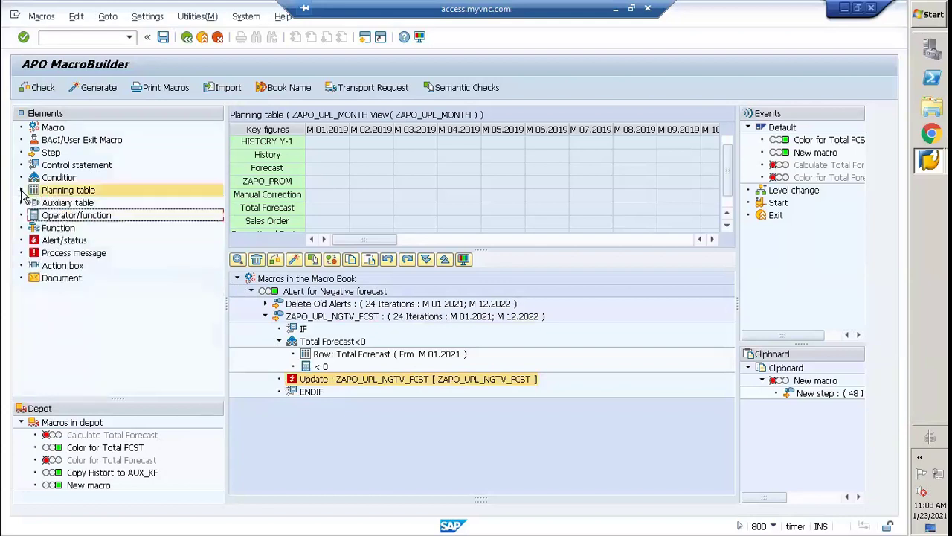
left_click(21, 203)
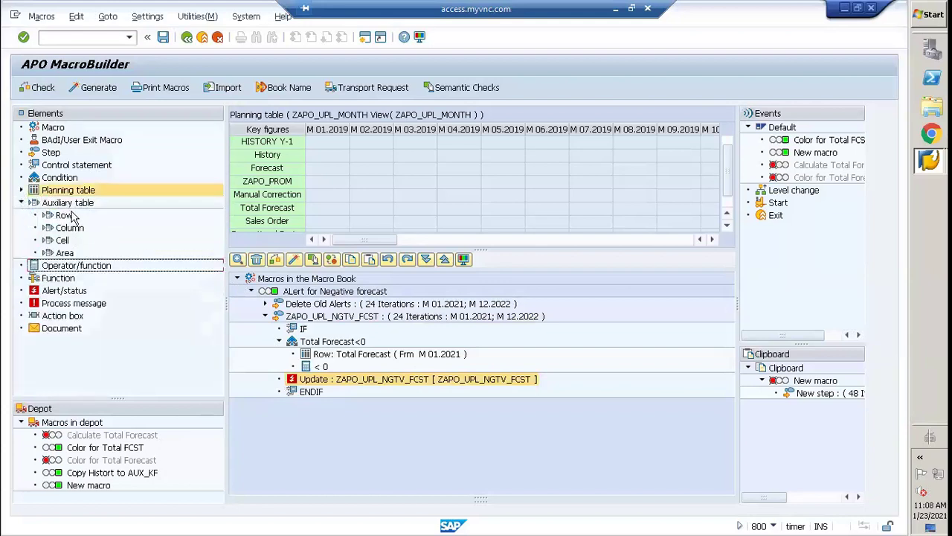
left_click(21, 191)
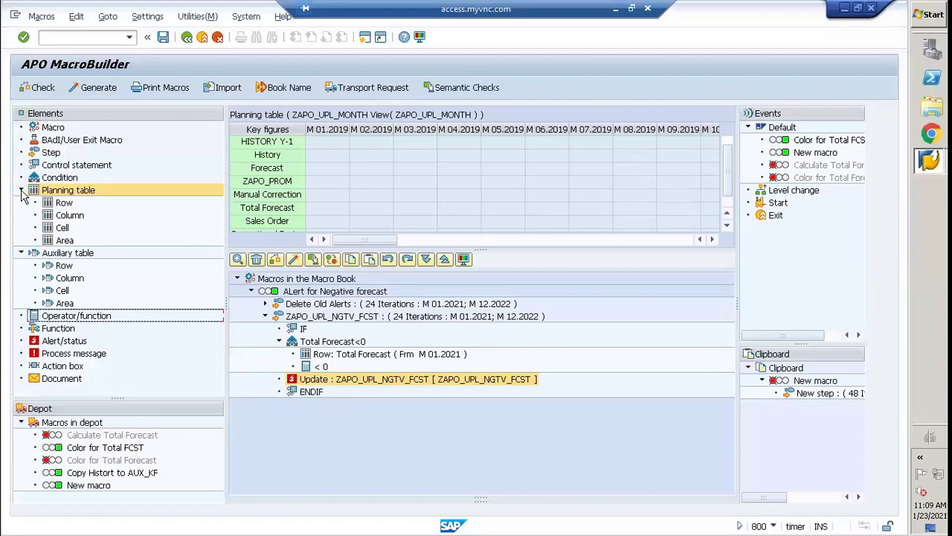
Collapse the Auxiliary table and Planning table element groups and the ALert for Negative forecast macro, and select the Operator/function element.
left_click(20, 253)
left_click(21, 189)
left_click(41, 216)
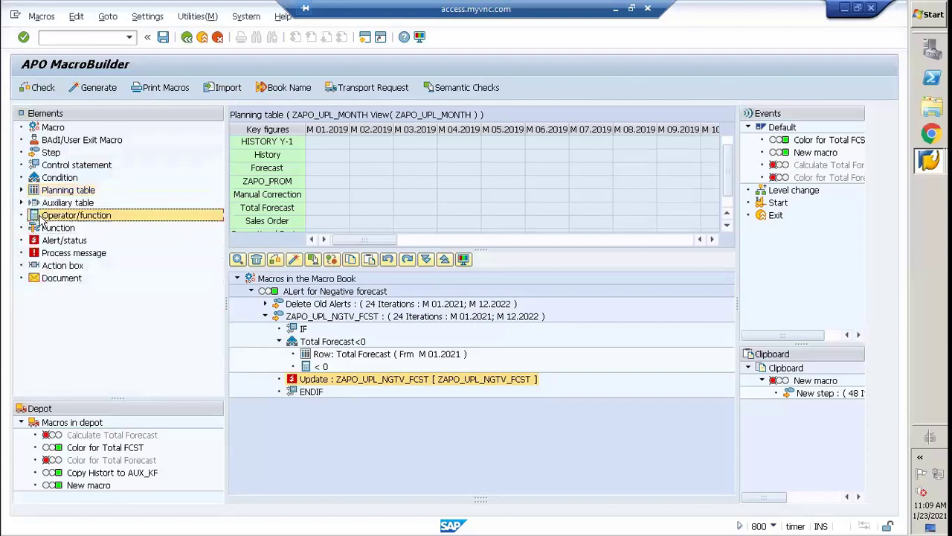
left_click(251, 291)
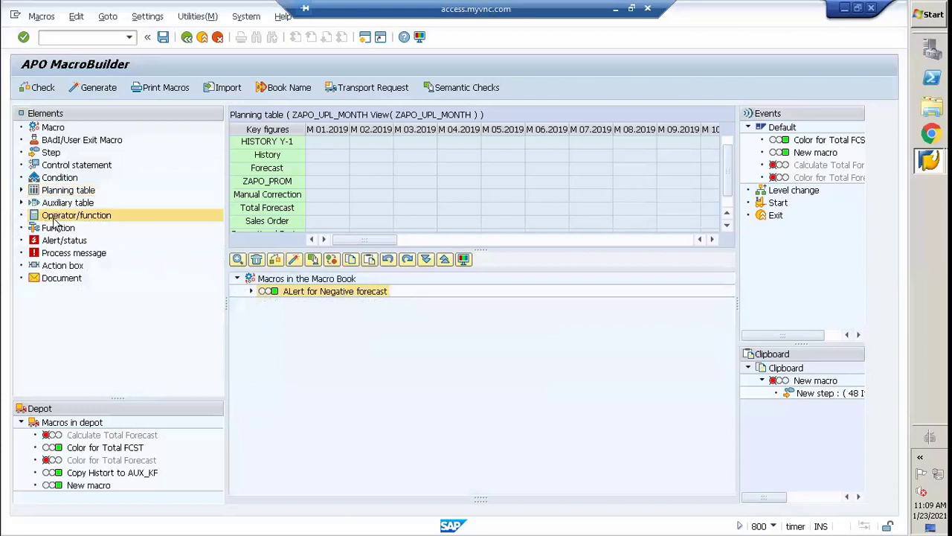
Move the ALert for Negative forecast macro from the Macro Book to the depot and bring New macro from the depot into the Macro Book.
left_click_drag(53, 221, 270, 293)
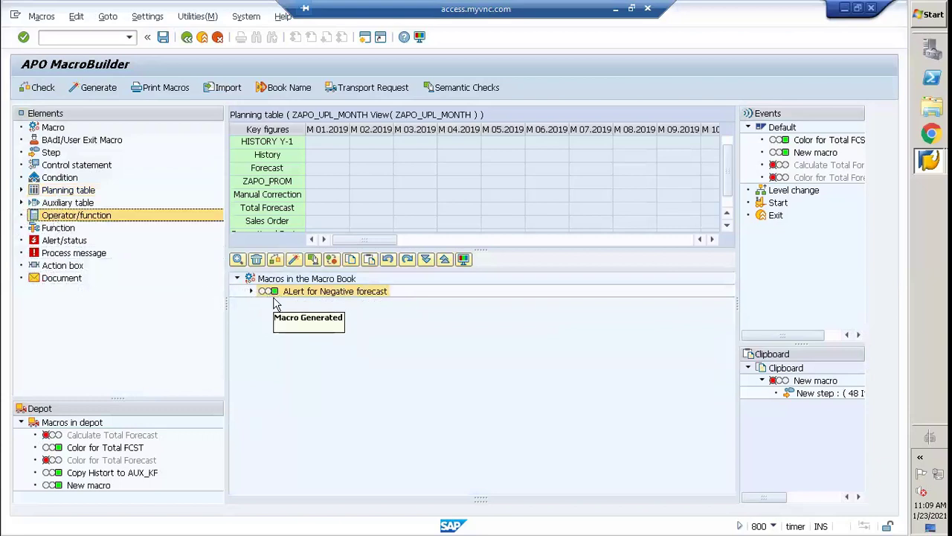
left_click_drag(268, 292, 100, 438)
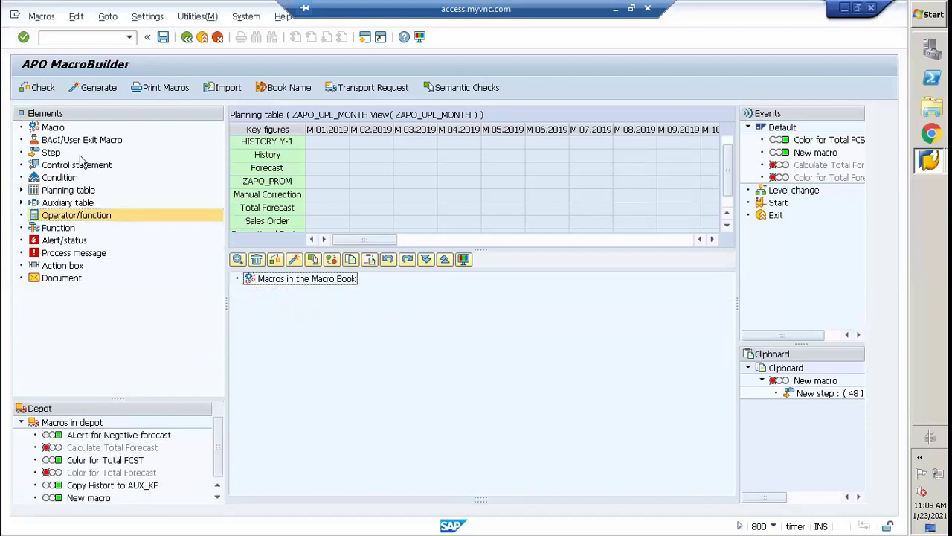
left_click(79, 497)
left_click_drag(108, 488, 301, 292)
Expand New macro down to the Total Forecast row calculation in its Total Forecast Calc step, and open its first + operator.
left_click(251, 291)
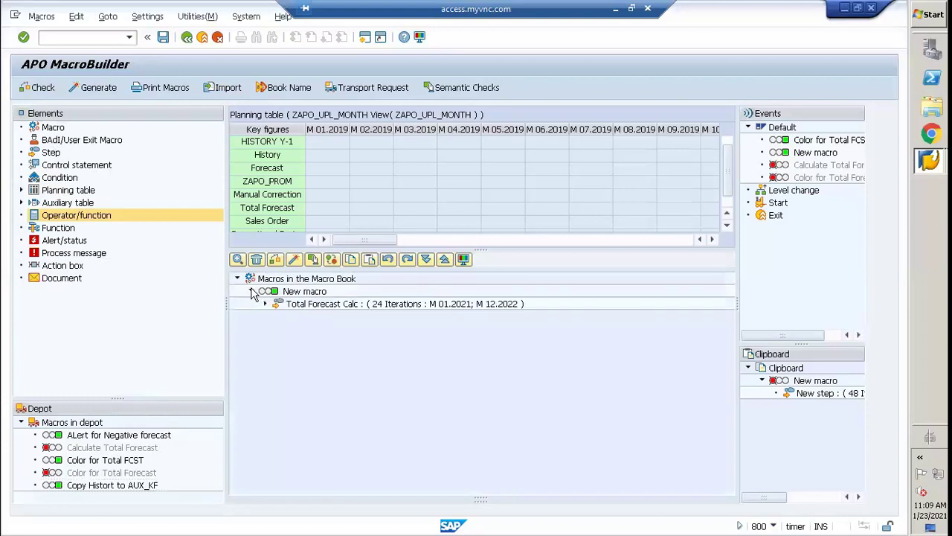
left_click(265, 303)
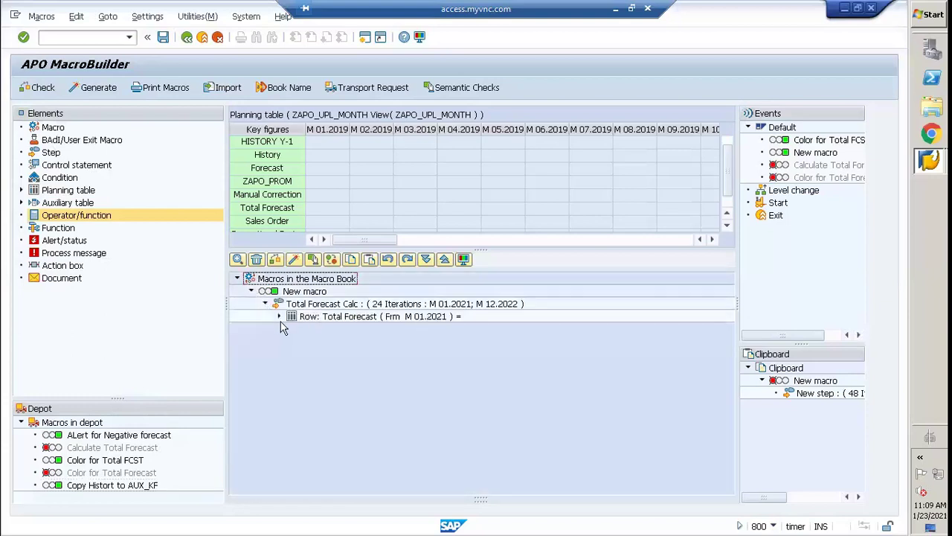
left_click(279, 316)
double_click(315, 341)
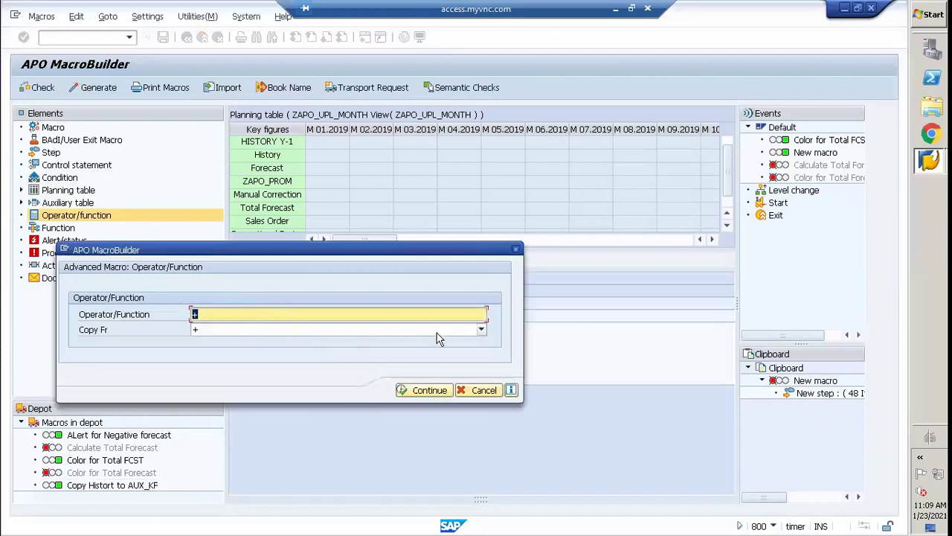
Browse the full list of operators and functions available for the + operator, and close the dialog without changes.
left_click(480, 331)
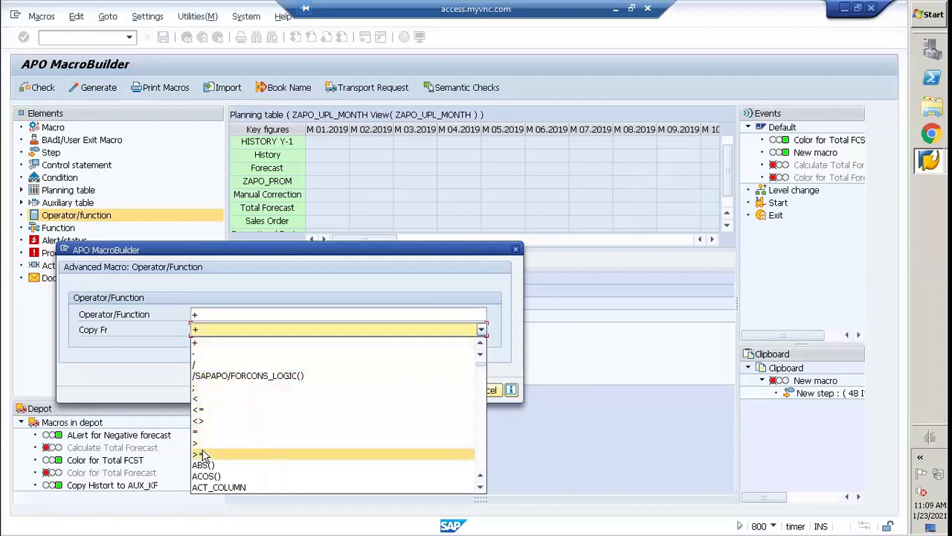
scroll(216, 465, "down", 4)
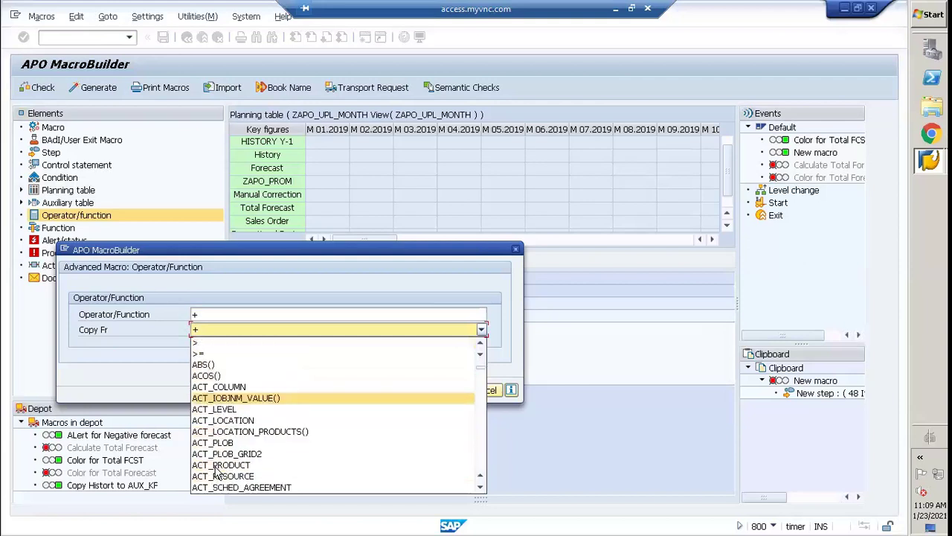
scroll(216, 470, "down", 15)
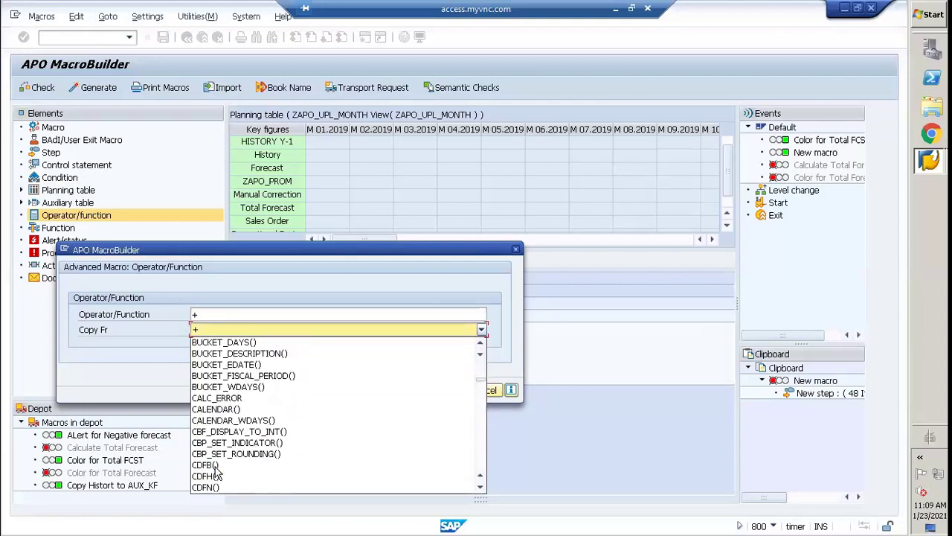
scroll(216, 470, "down", 15)
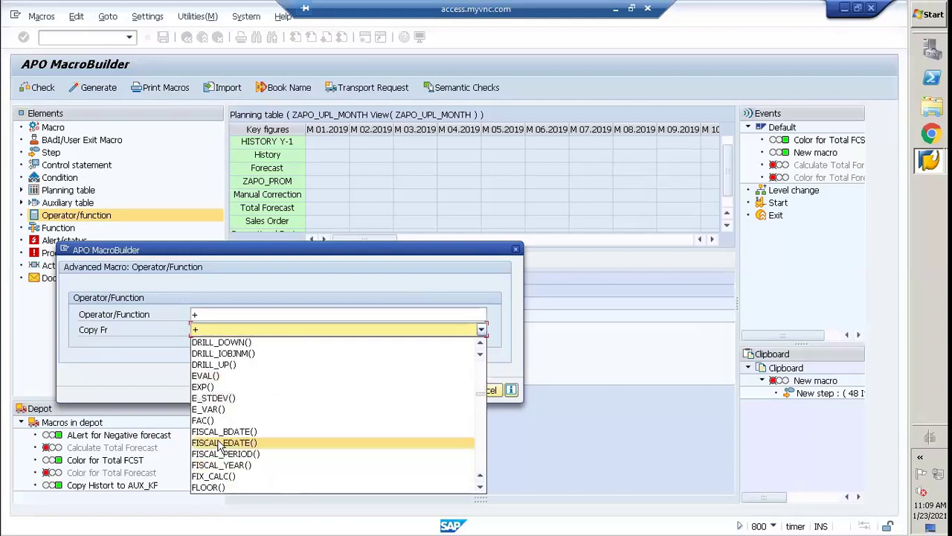
scroll(220, 447, "down", 5)
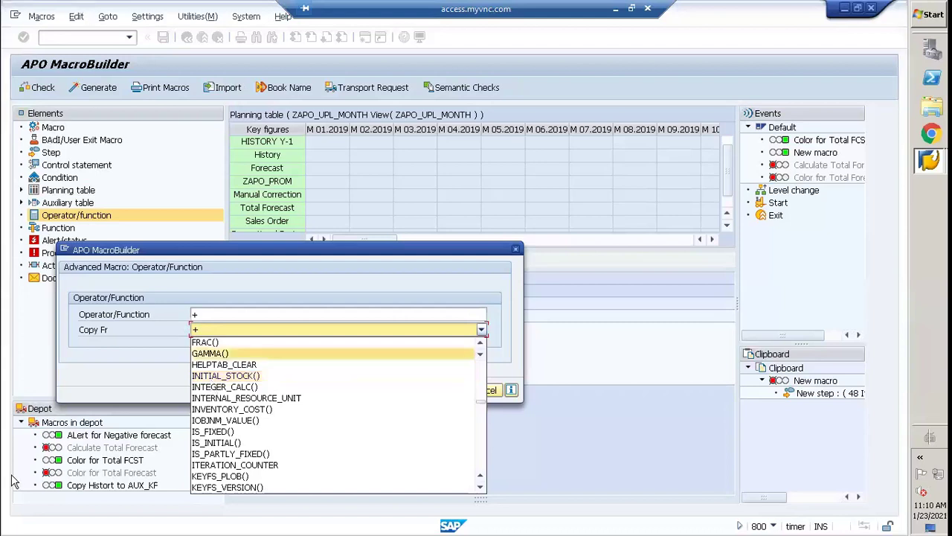
scroll(227, 398, "down", 9)
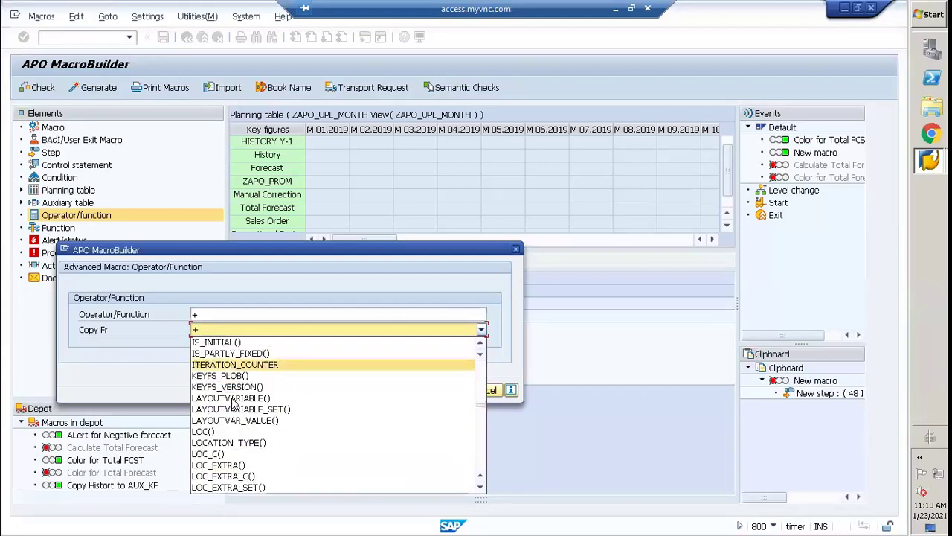
scroll(227, 402, "down", 10)
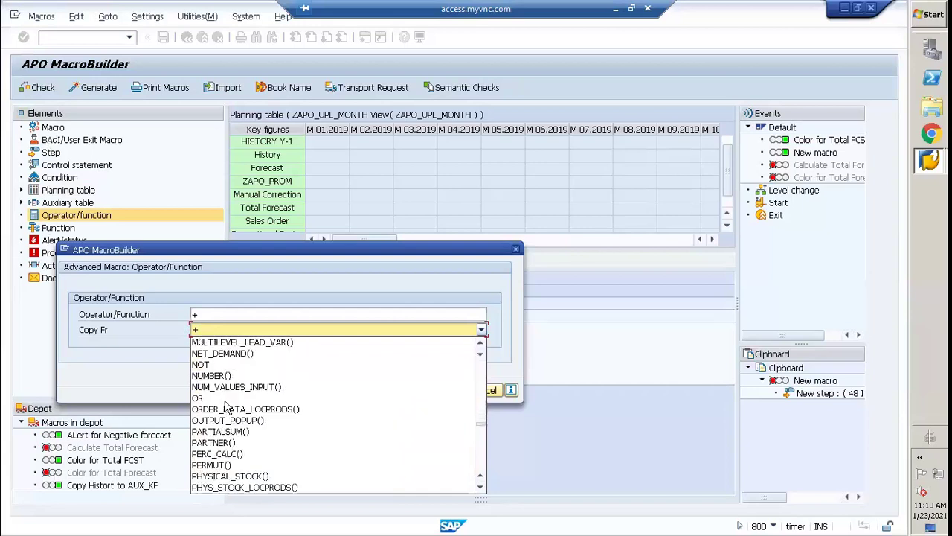
scroll(223, 406, "down", 2)
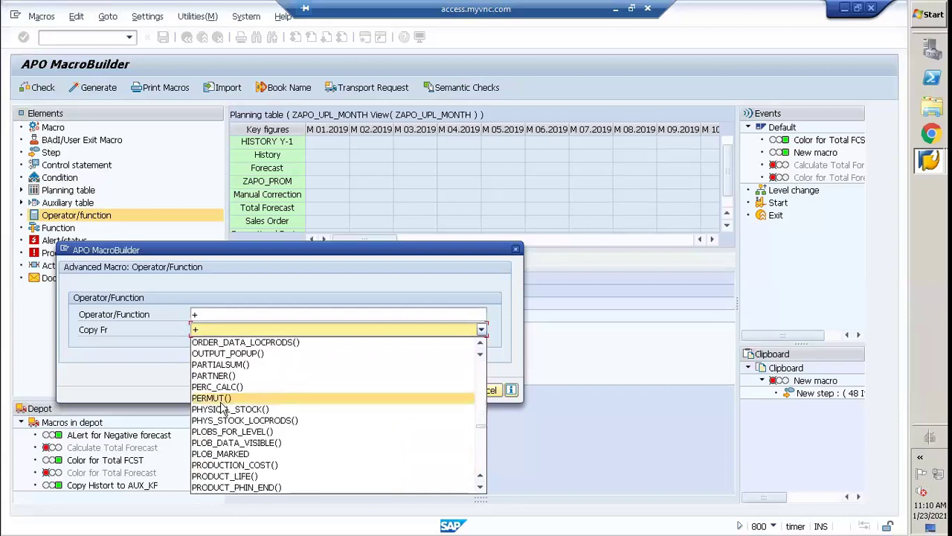
scroll(223, 407, "down", 15)
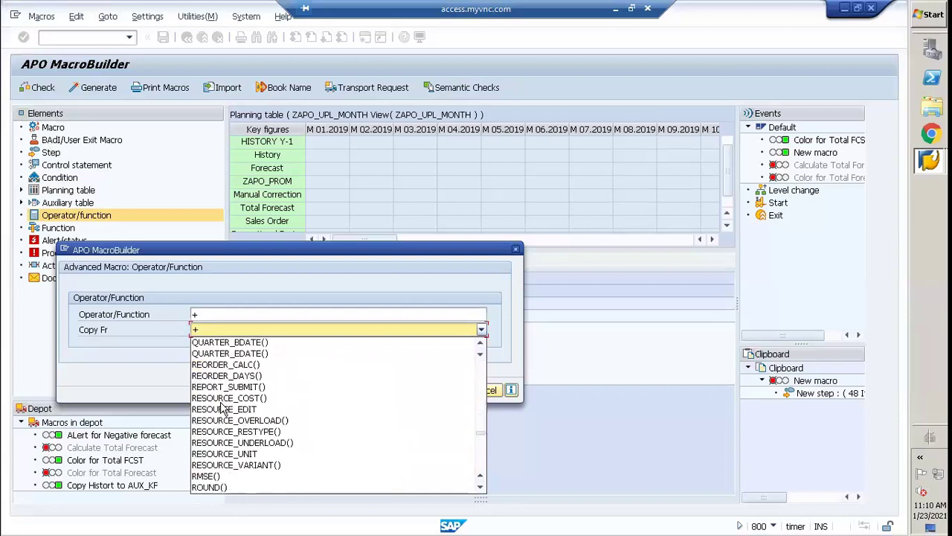
scroll(223, 408, "down", 12)
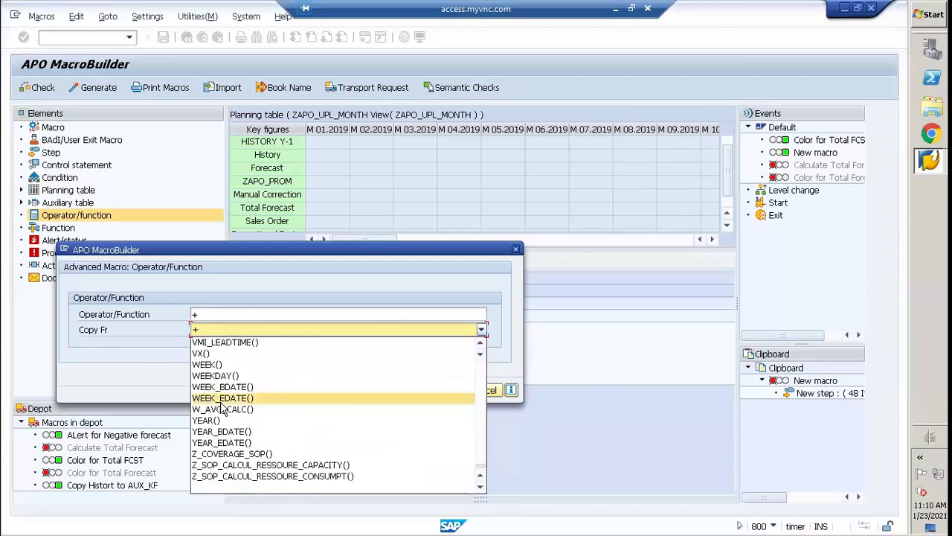
scroll(223, 407, "up", 12)
scroll(223, 408, "up", 5)
key("Escape")
left_click(515, 249)
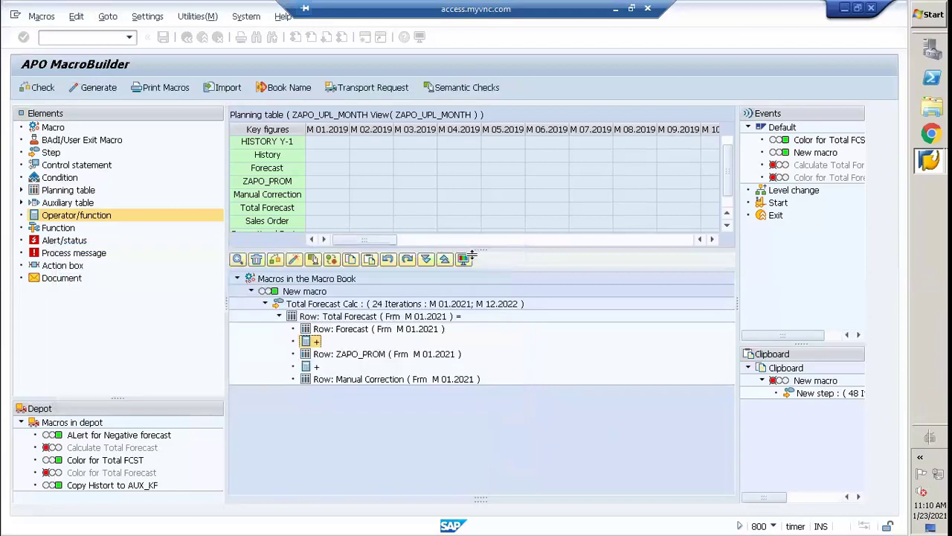
Go through the Function, Alert/status, Process message, Action box and Document elements, and collapse the Total Forecast Calc step.
left_click(64, 230)
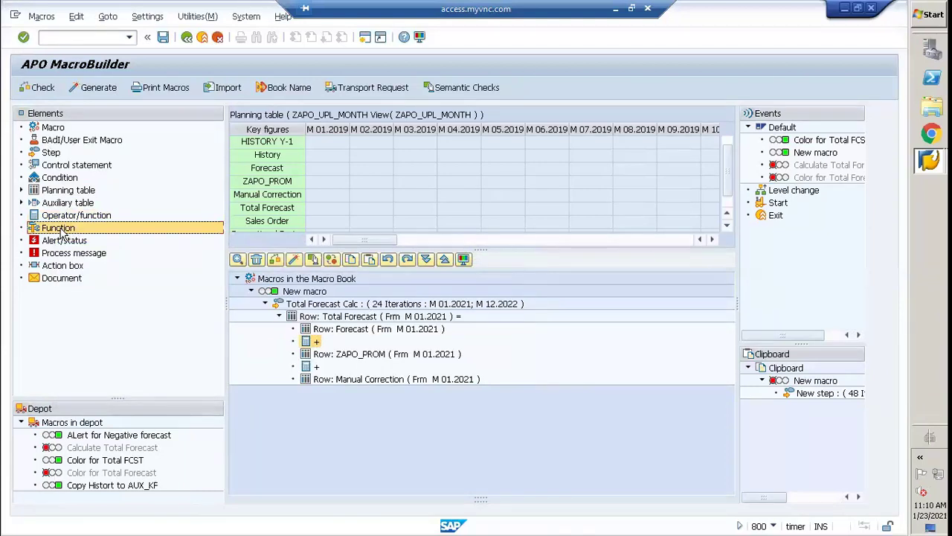
left_click(64, 241)
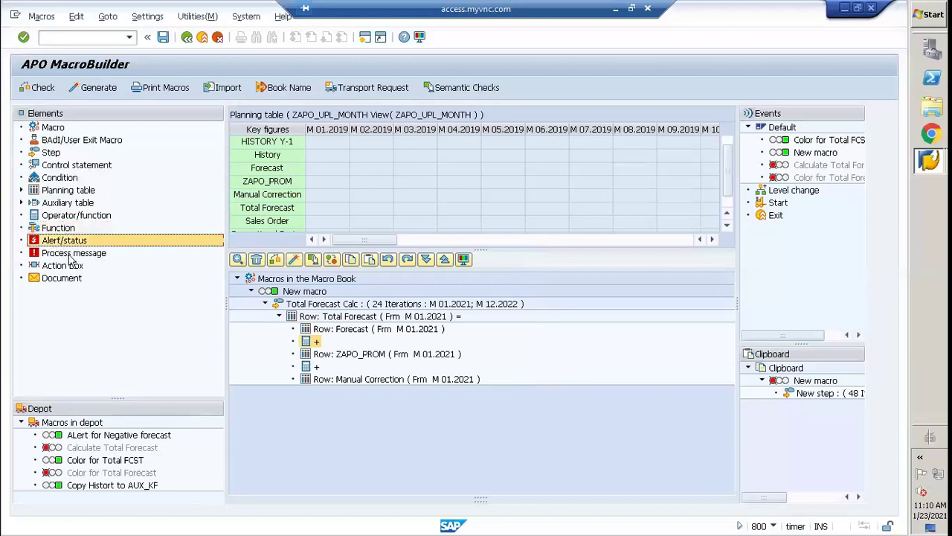
left_click(265, 303)
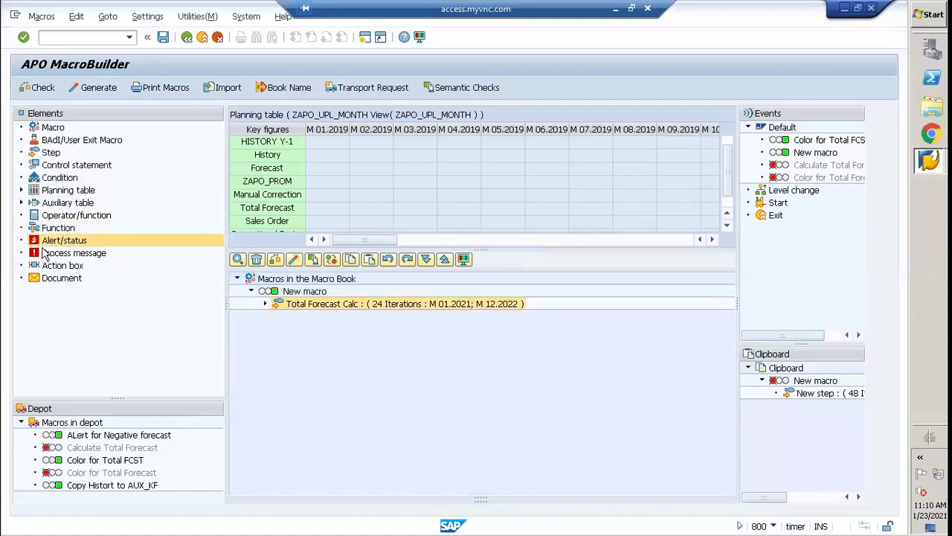
left_click(75, 255)
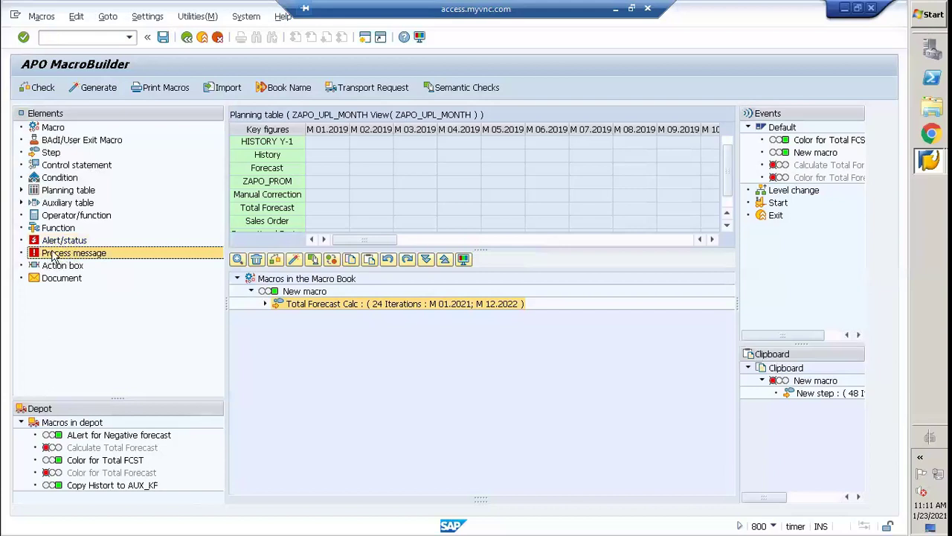
left_click(57, 243)
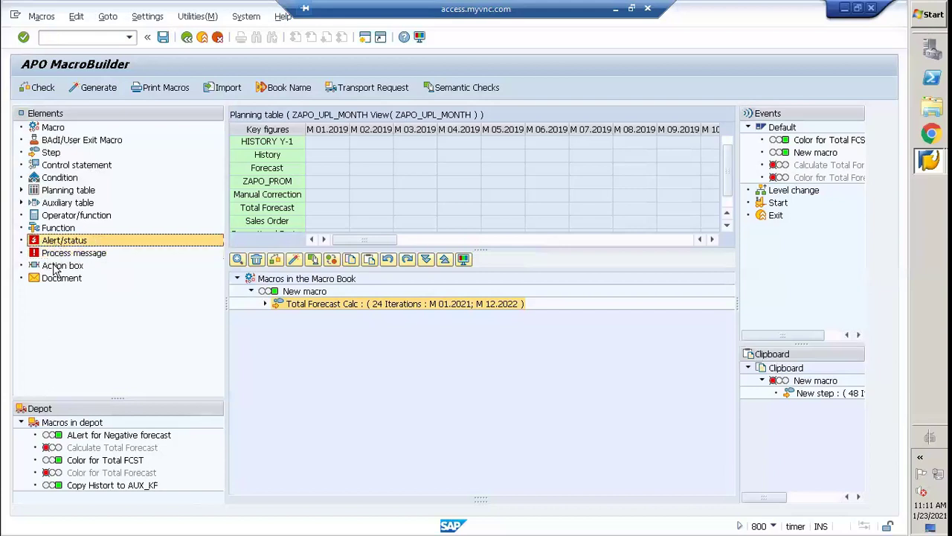
left_click(57, 266)
left_click(54, 279)
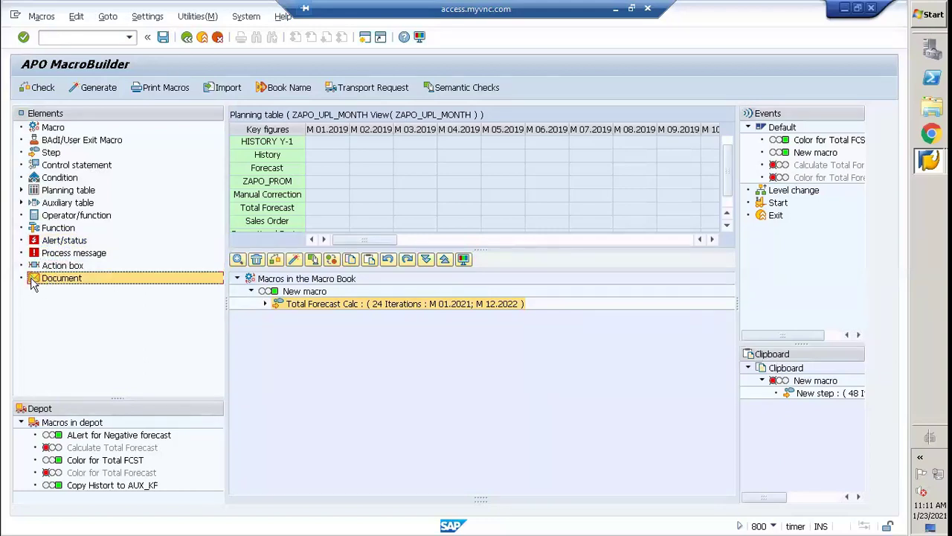
Collapse the Macro Book tree, enlarge the Depot area to review its macros, and view the remaining key figures in the planning table.
left_click(252, 292)
left_click(236, 278)
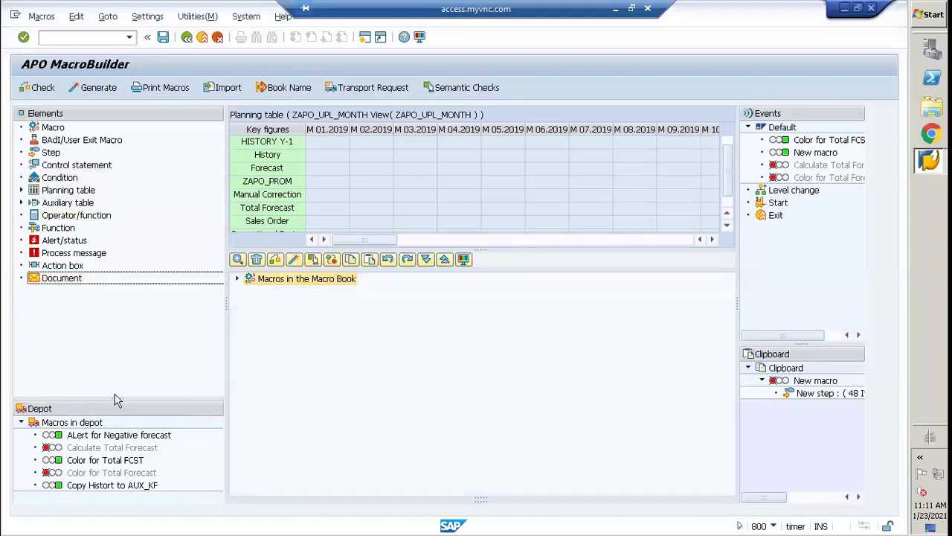
left_click_drag(117, 399, 118, 295)
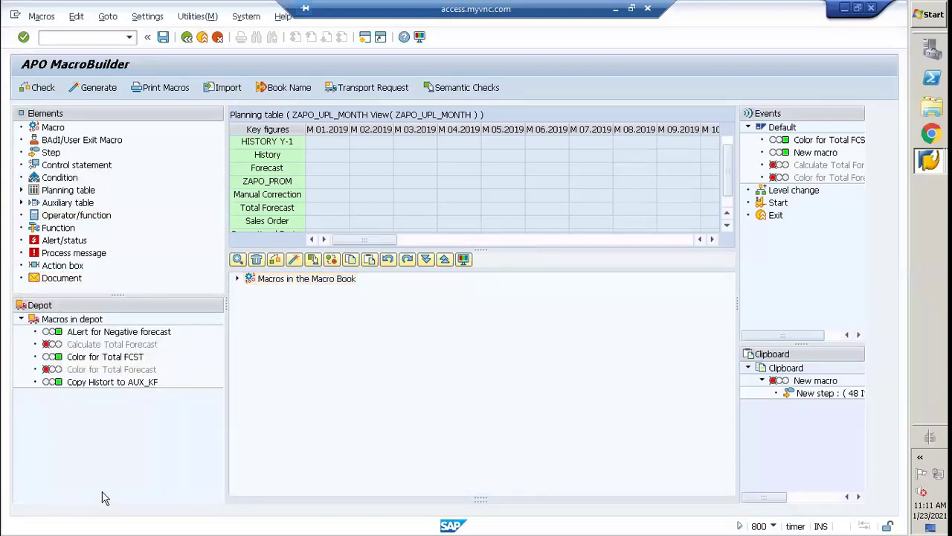
mouse_move(65, 346)
left_click(728, 226)
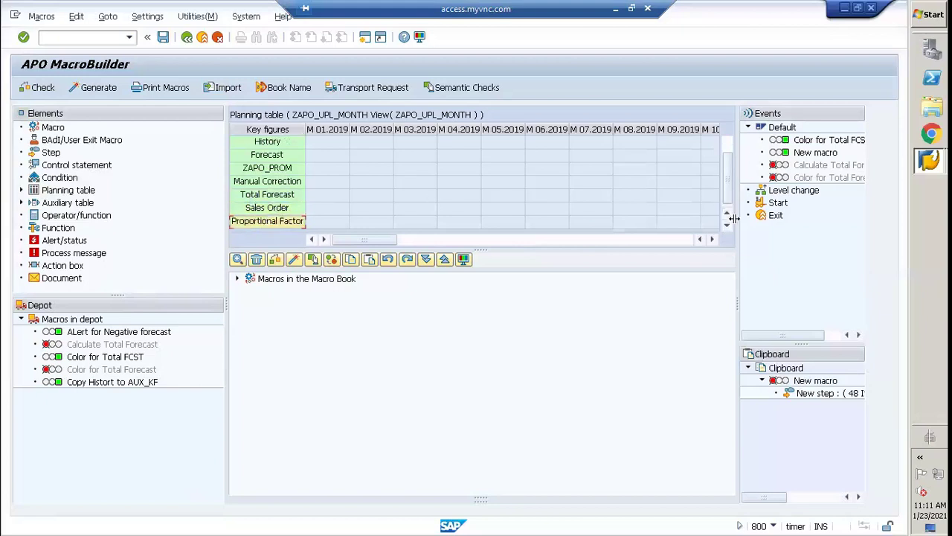
Enlarge the Events and Clipboard areas to review them, and collapse the Default event and the clipboard's New macro.
left_click_drag(733, 216, 702, 190)
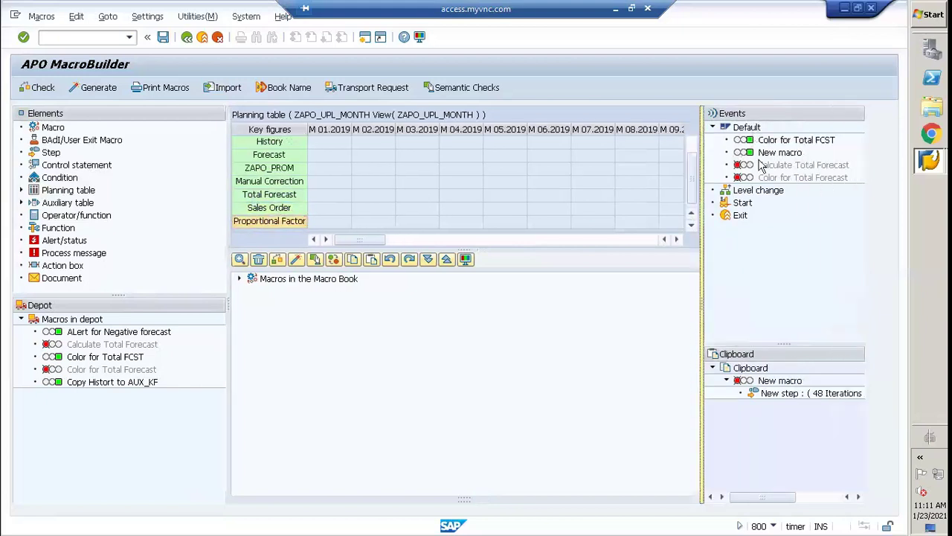
left_click(713, 128)
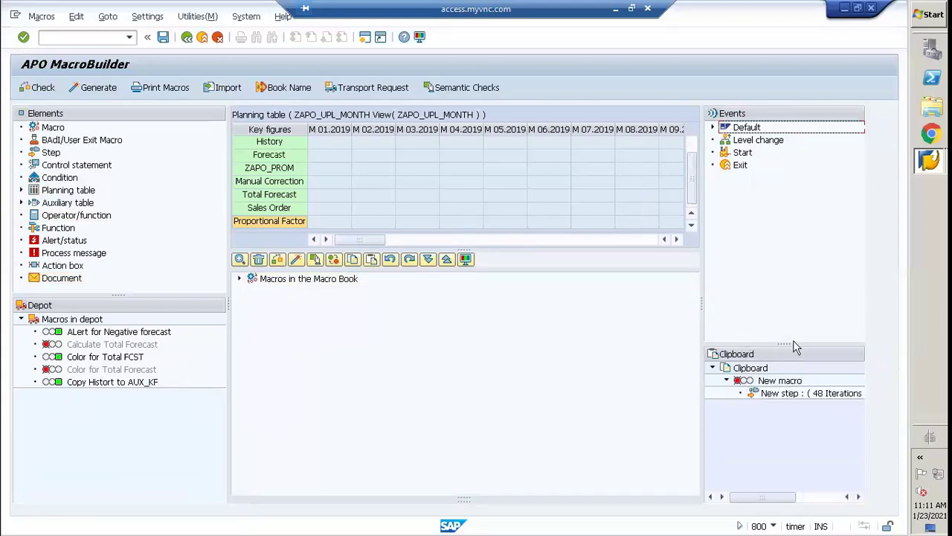
left_click_drag(789, 342, 778, 236)
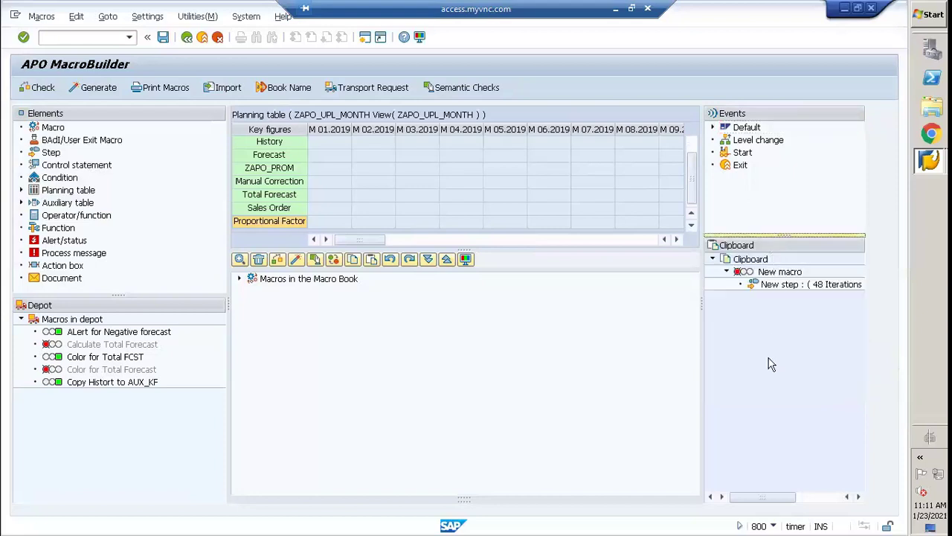
left_click(726, 272)
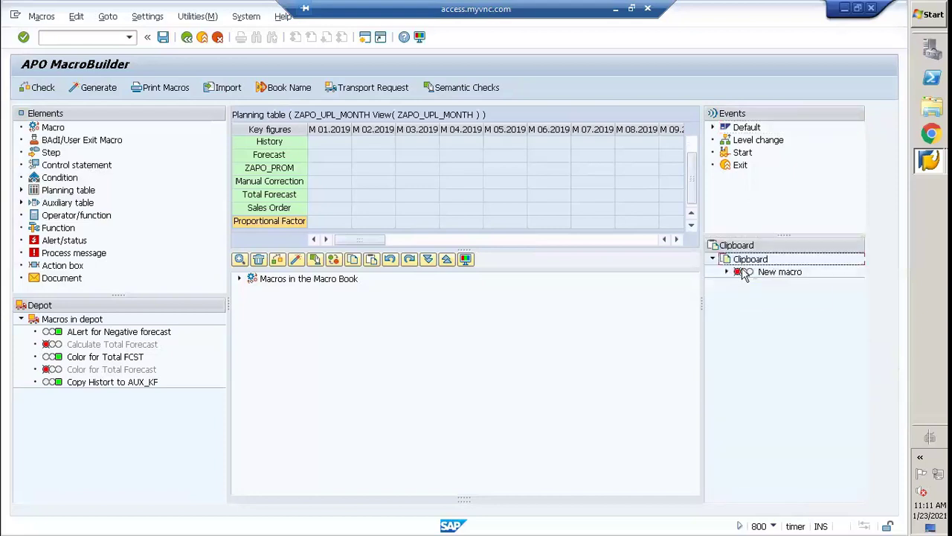
left_click(748, 276)
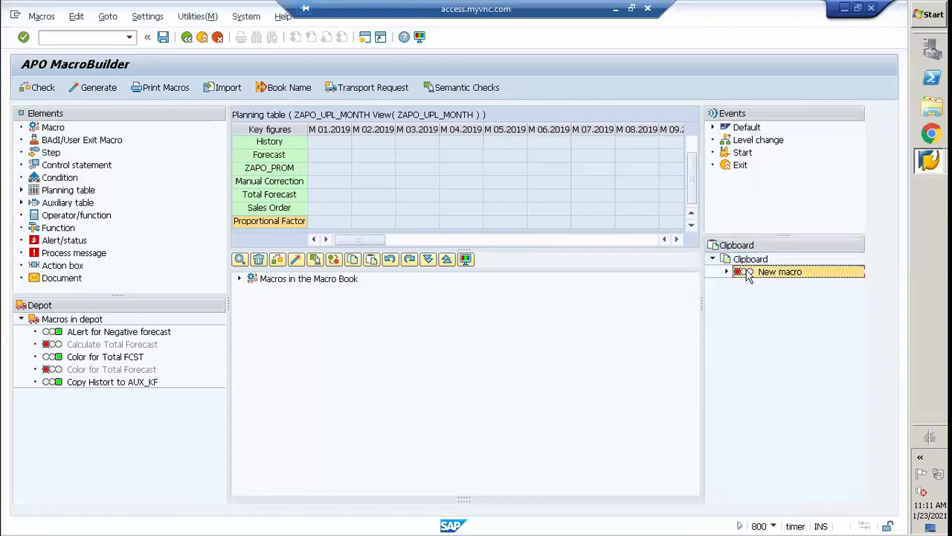
left_click(720, 387)
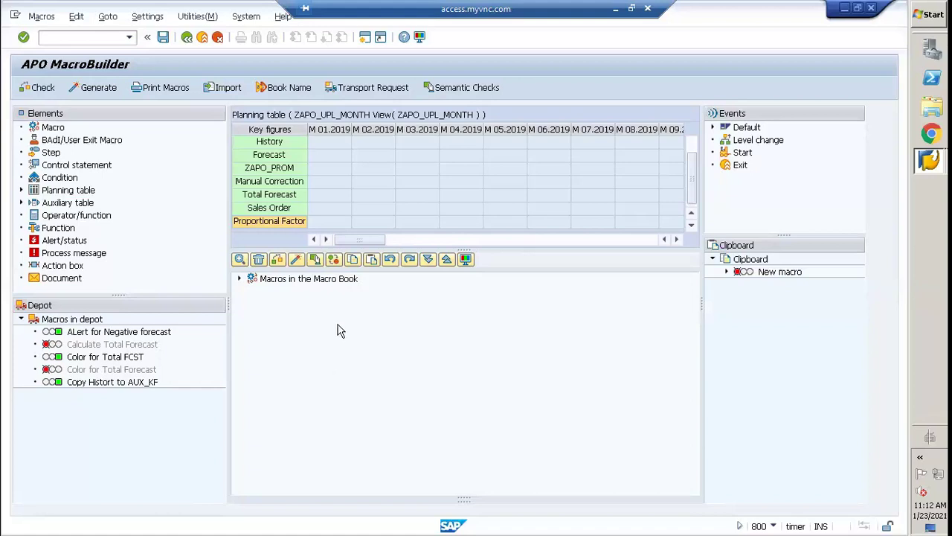
Switch from the remote SAP session to the macro notes in Notepad.
left_click(615, 14)
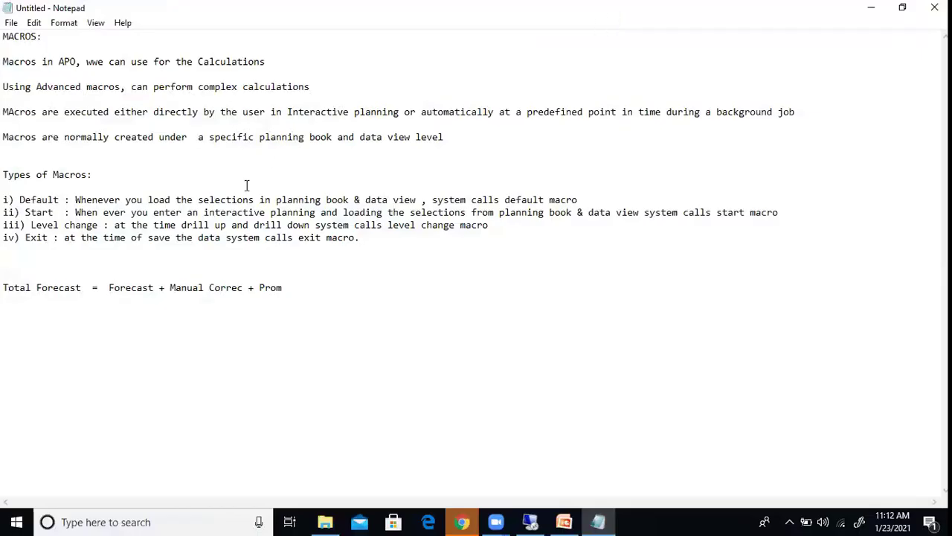